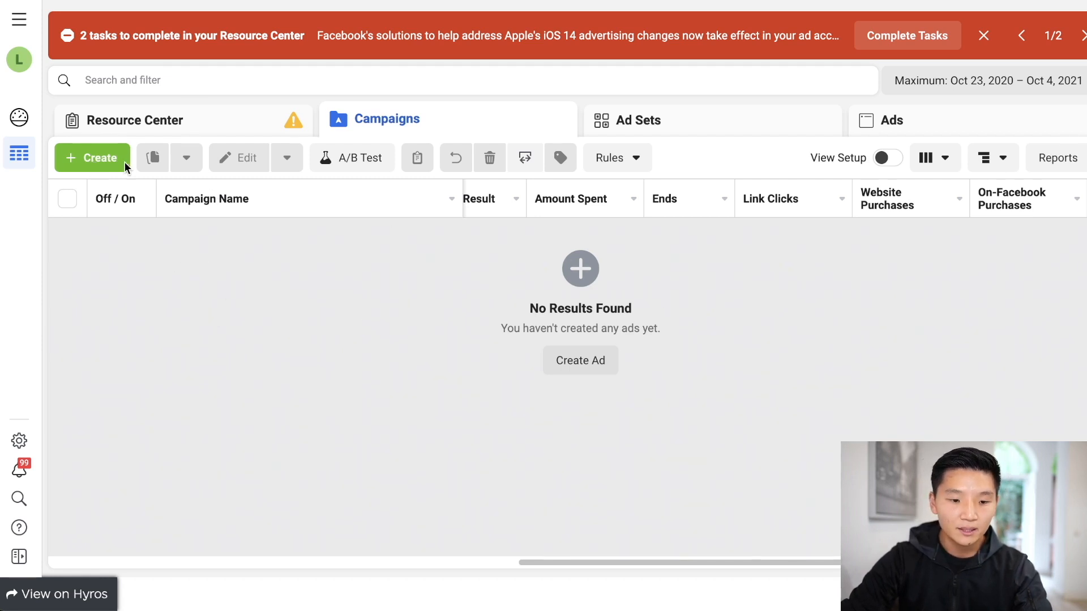
Create a new campaign with the Conversions objective, keeping the default campaign, ad set and ad names
left_click(92, 159)
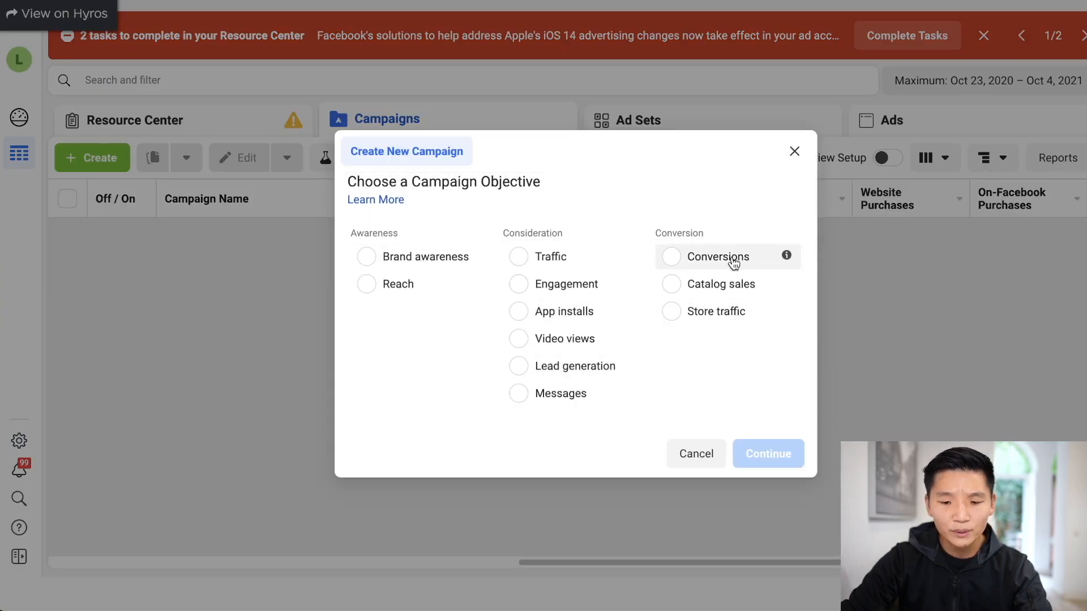
left_click(734, 262)
left_click(589, 497)
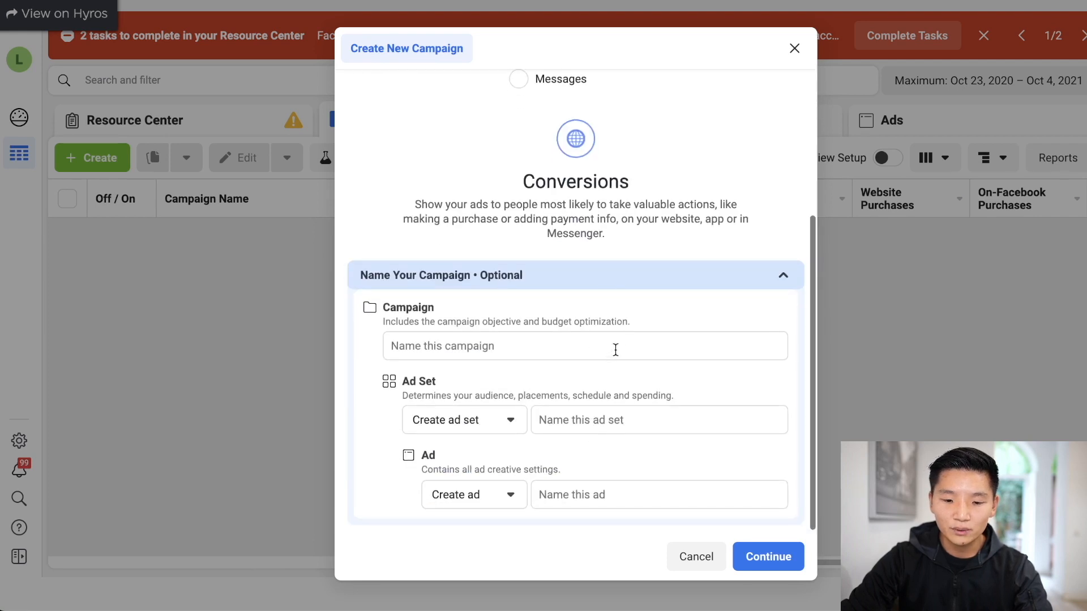
left_click(752, 552)
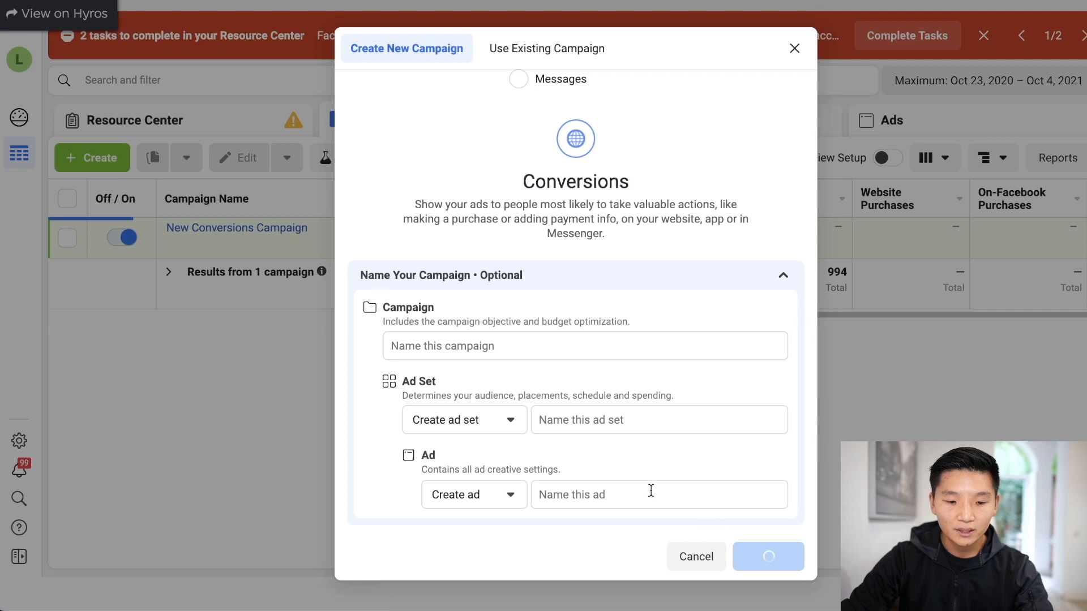
scroll(461, 260, "up", 1)
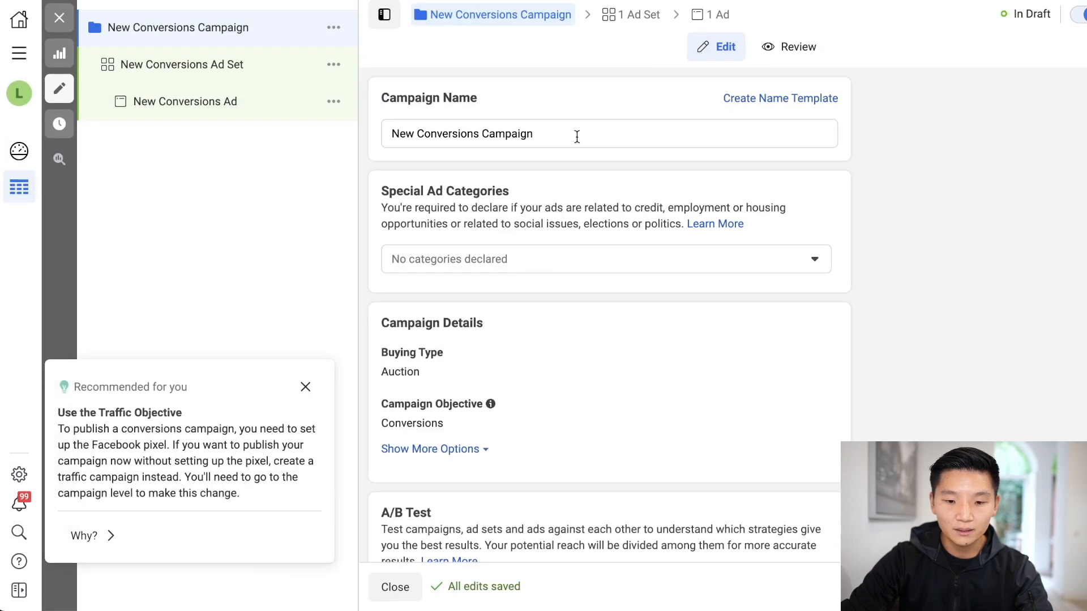
Replace the default campaign name with "1 - WC US -"
left_click_drag(577, 136, 317, 125)
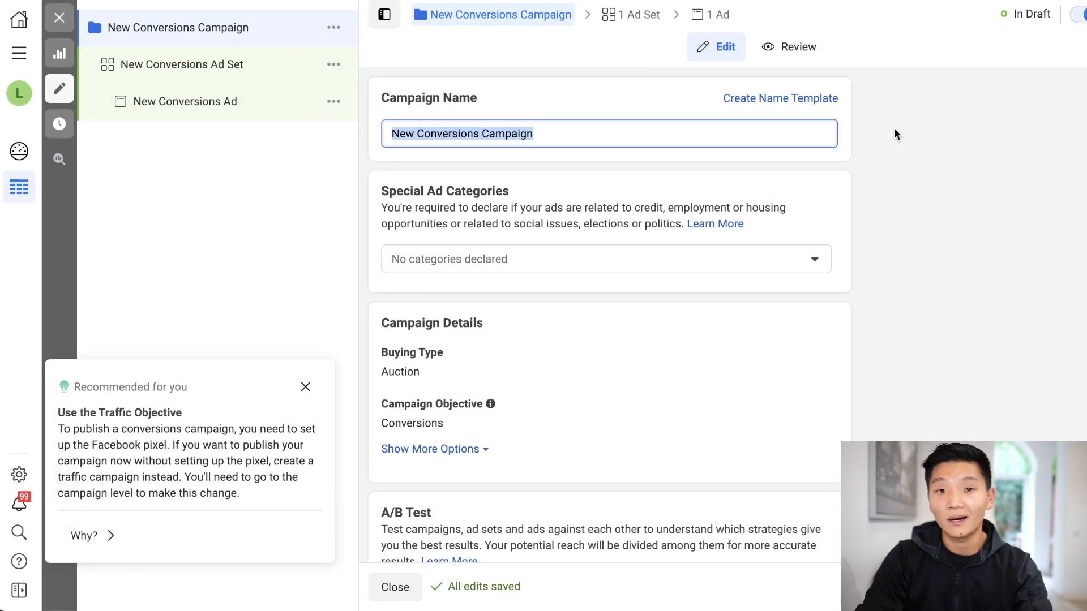
type("1 - WC")
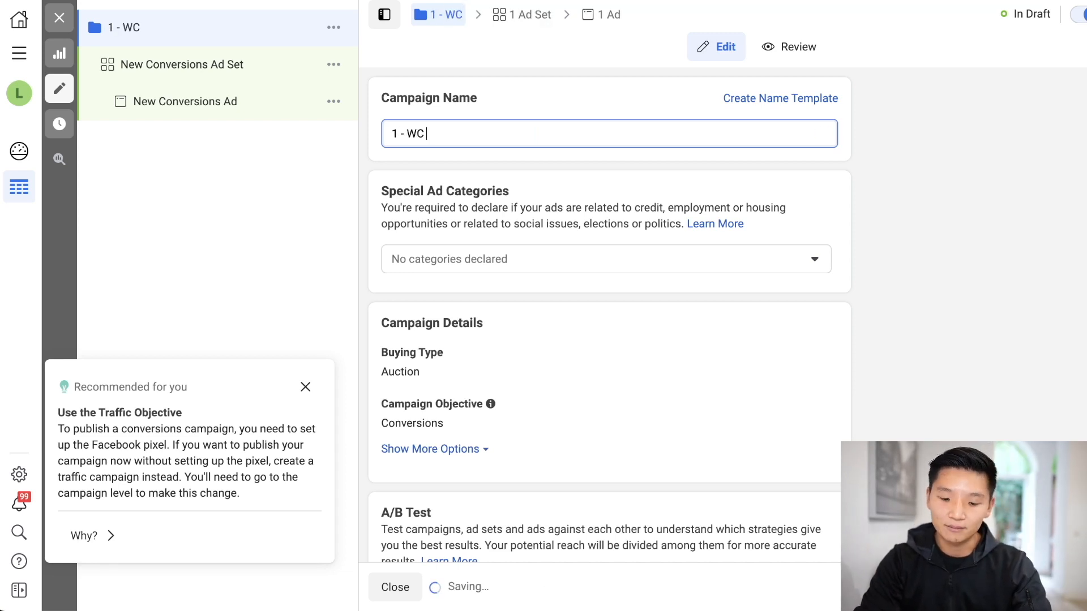
type(" US -")
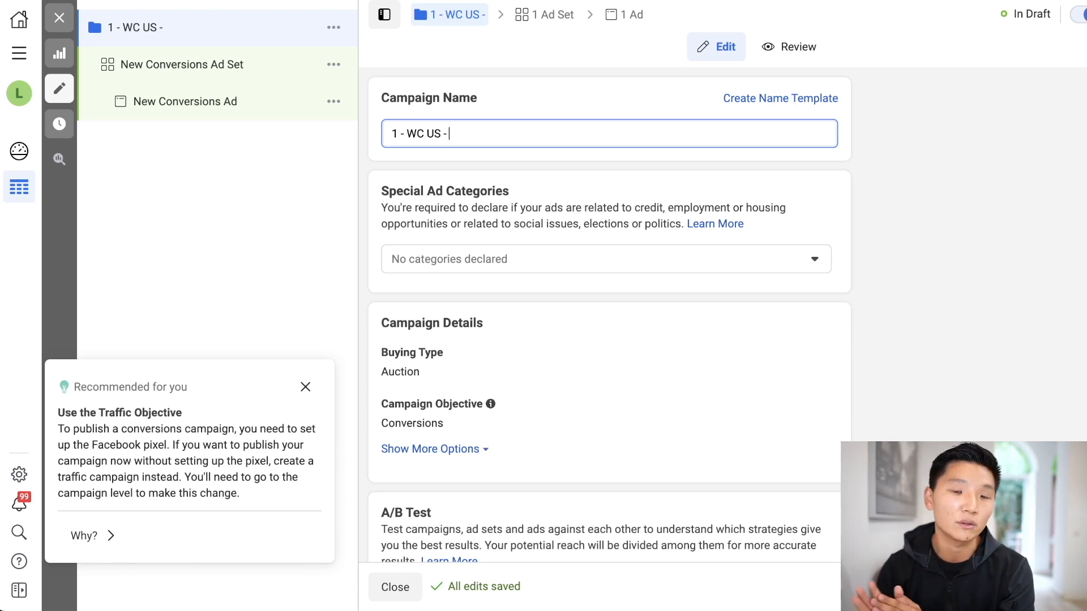
Try EU and Australia as the market label in the campaign name and restore US
key("Left")
key("Left")
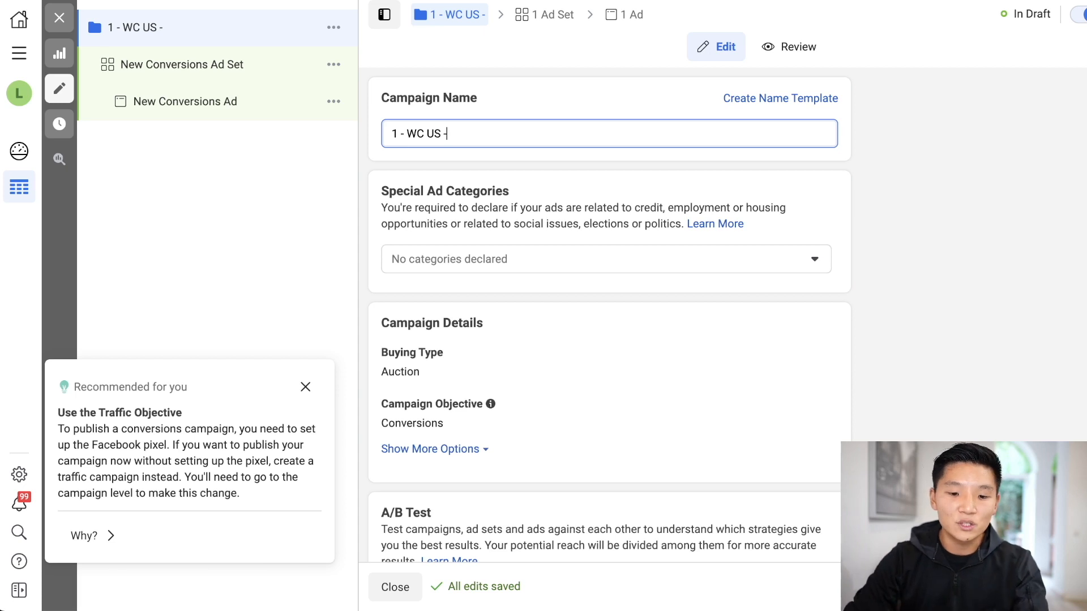
key("shift+Left")
key("shift+Left")
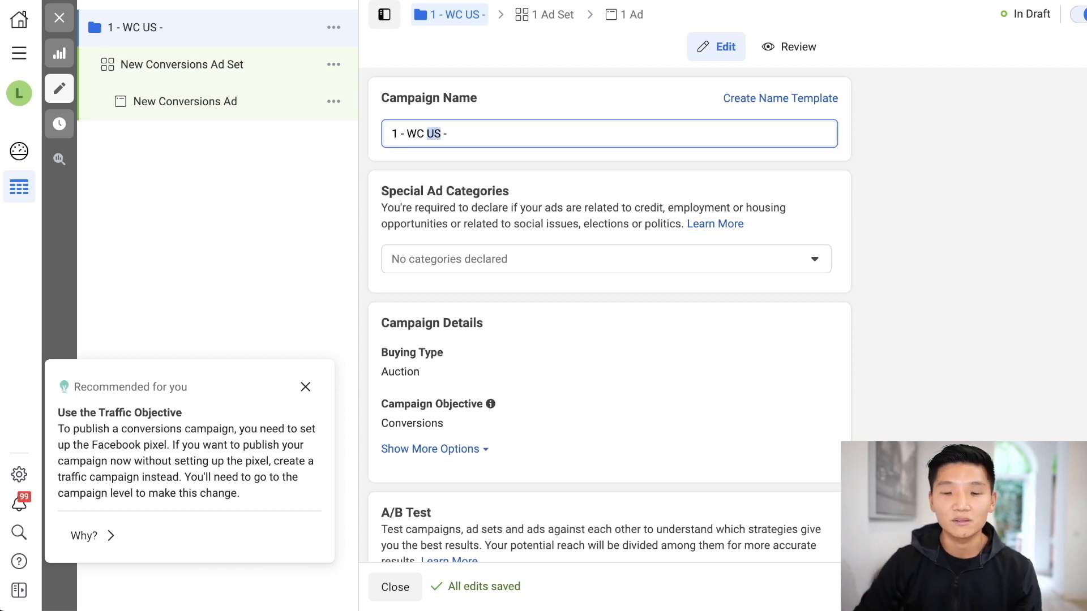
type("BIG 4")
key("BackSpace")
key("BackSpace")
key("BackSpace")
key("BackSpace")
key("BackSpace")
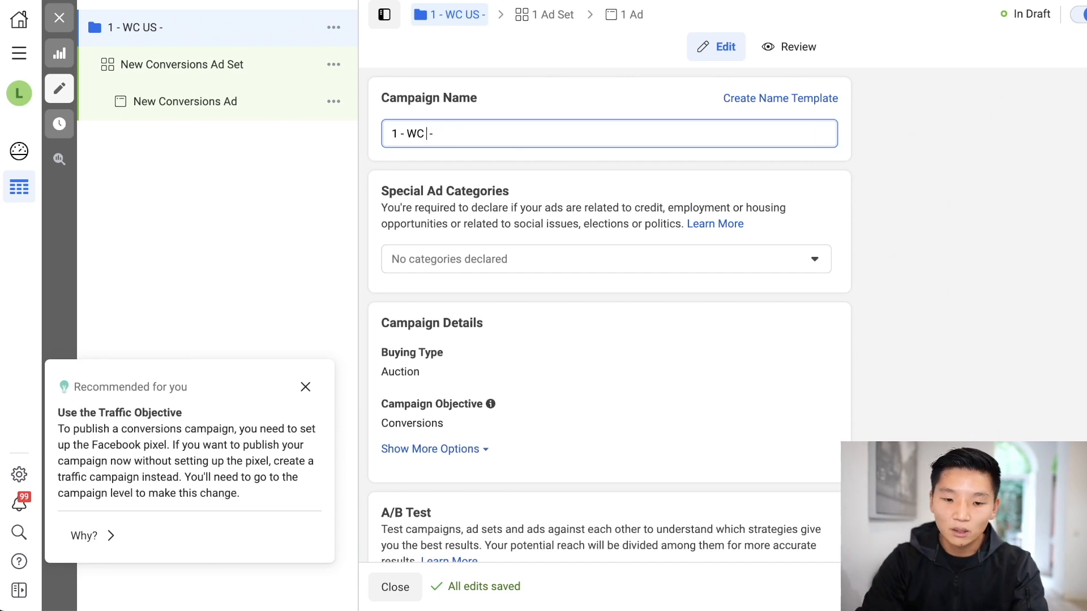
type("EU")
key("BackSpace")
key("BackSpace")
type("Australi")
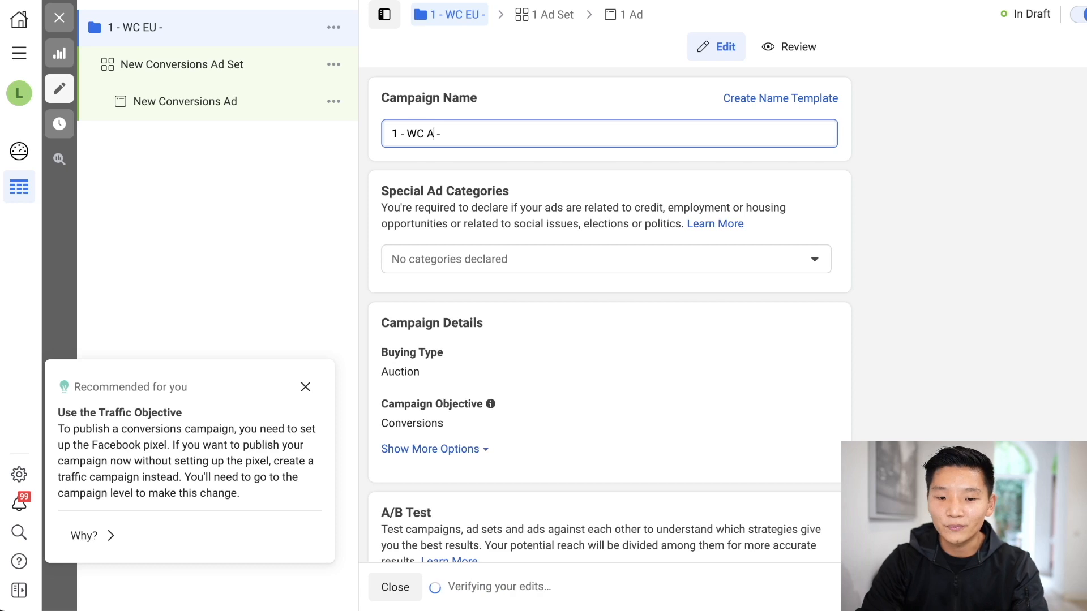
key("BackSpace")
key("BackSpace")
key("BackSpace")
key("BackSpace")
key("BackSpace")
key("BackSpace")
key("BackSpace")
key("BackSpace")
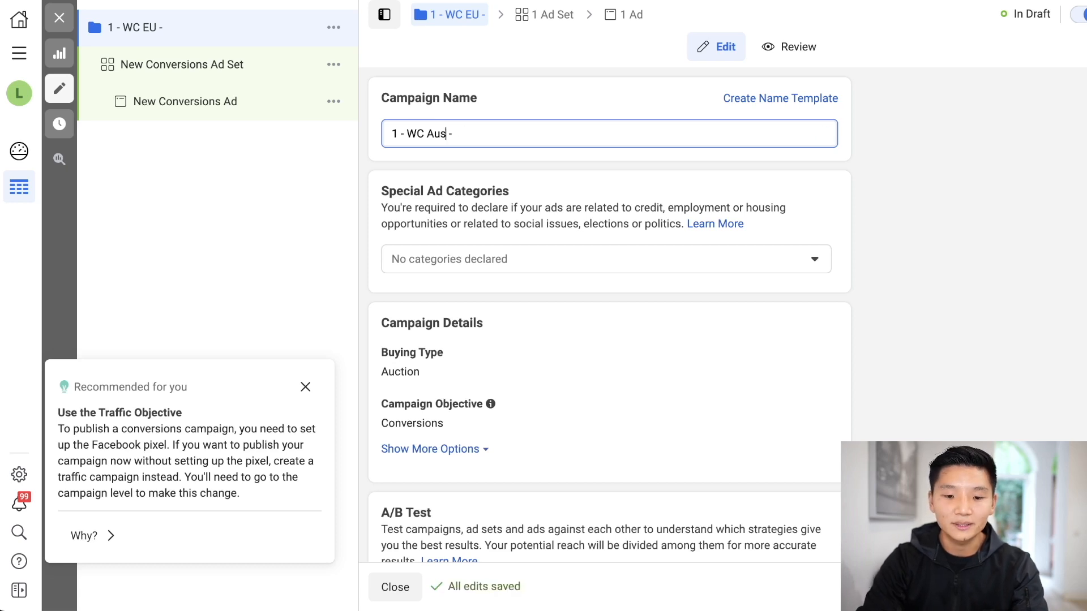
type("US")
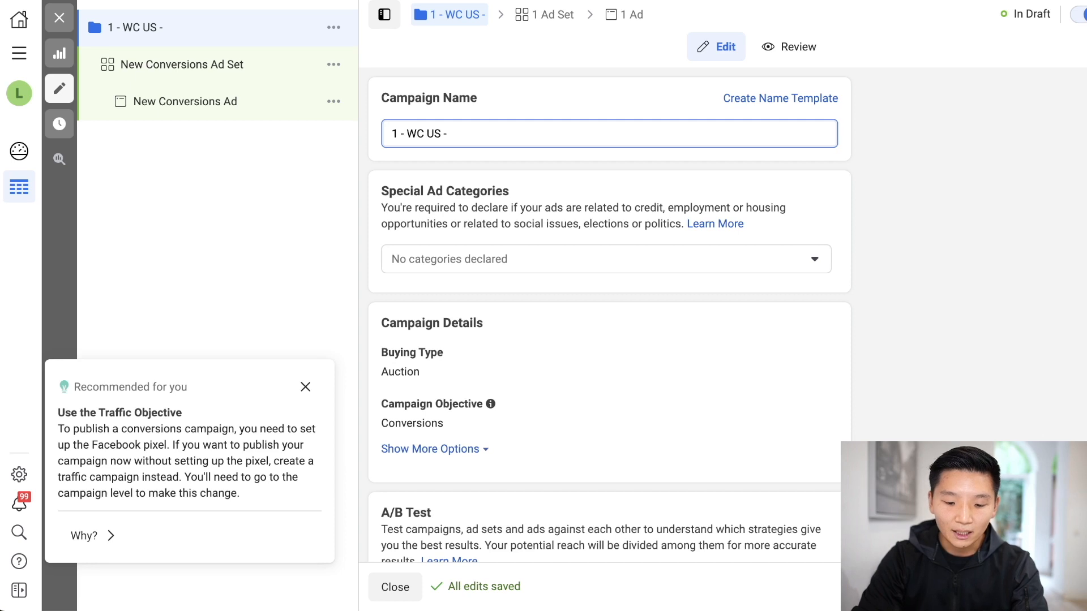
Extend the campaign name with "Prospecting - Broad" after the US label
type("Prospecting - ")
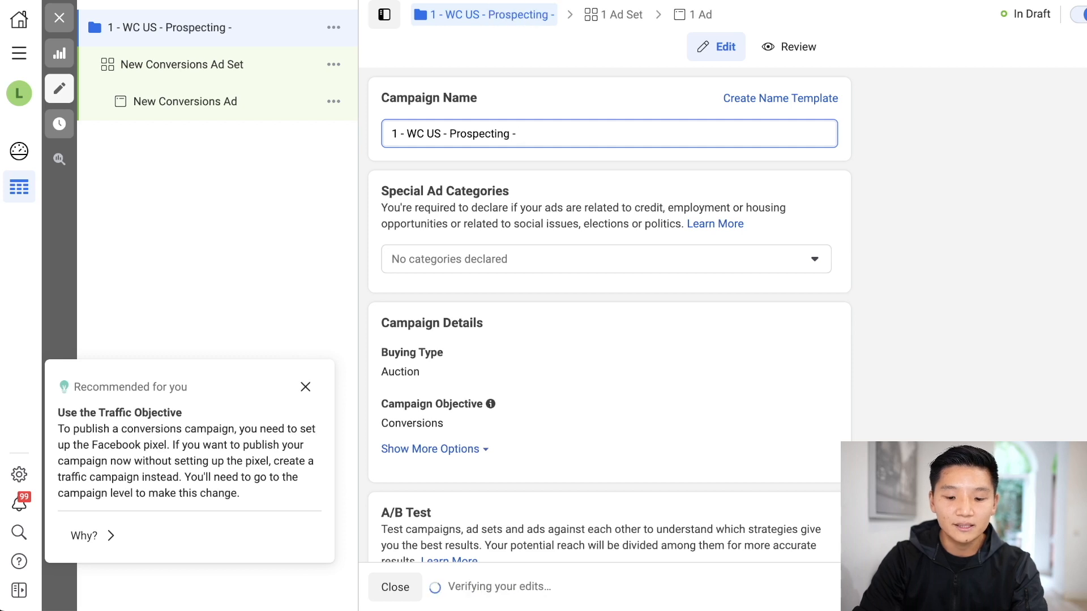
type("R")
key("BackSpace")
type("Broad")
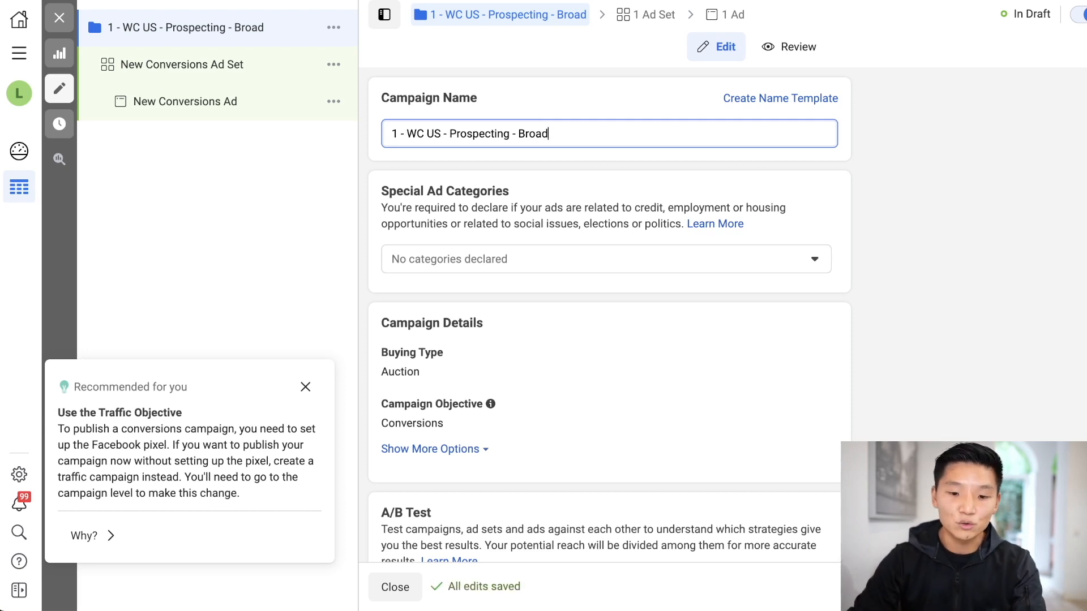
Try "Stacked Interests" in place of Broad as the audience label in the campaign name
key("BackSpace")
key("BackSpace")
key("BackSpace")
key("BackSpace")
key("BackSpace")
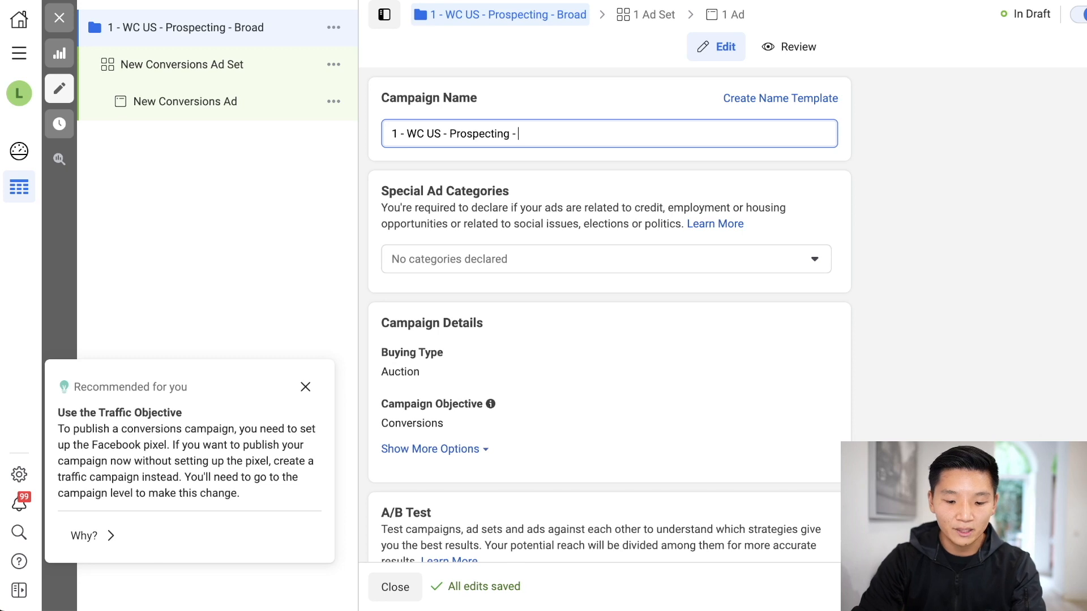
type("Stacked Interests")
key("ctrl+BackSpace")
key("ctrl+BackSpace")
Set the audience label in the campaign name to "Broad (F)"
type("Broad (M")
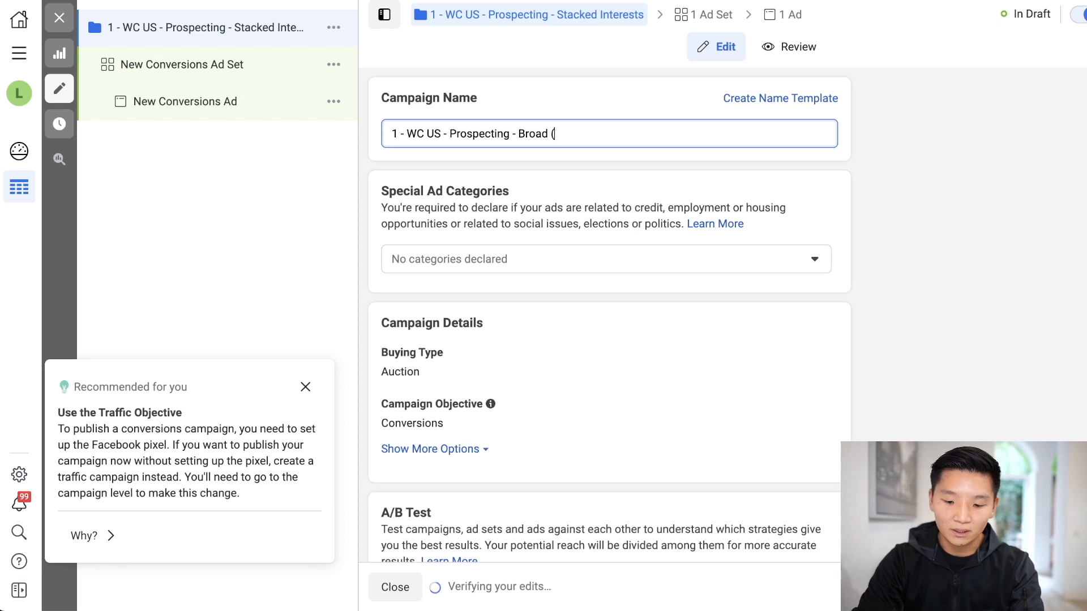
key("BackSpace")
type("FM)")
key("BackSpace")
key("BackSpace")
type(")")
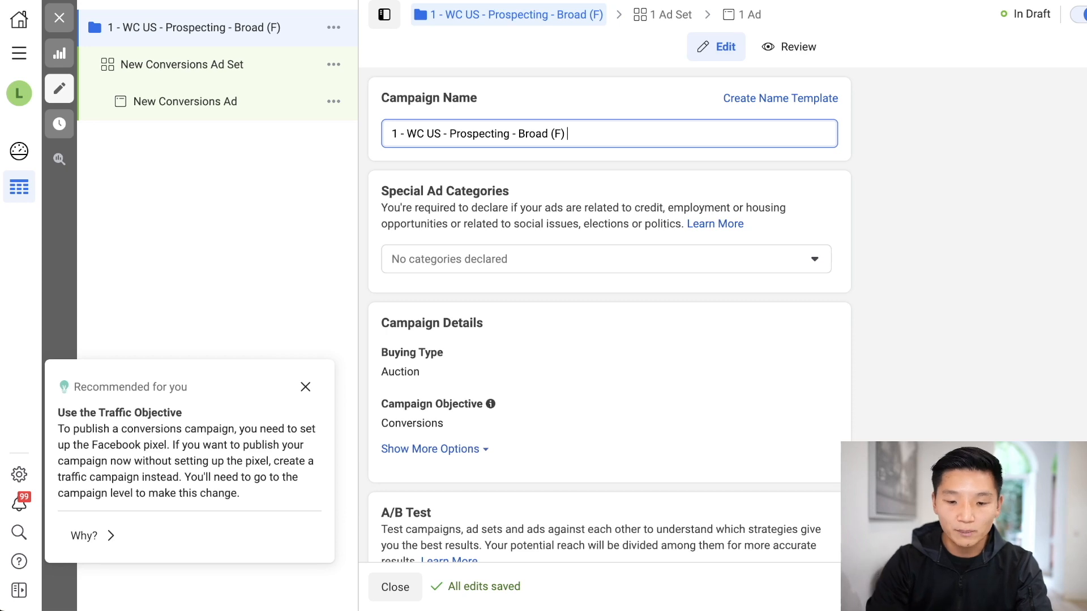
Append "- 1DC" to the campaign name as the attribution label
type("- 1DC")
key("BackSpace")
key("BackSpace")
key("BackSpace")
type("1DC")
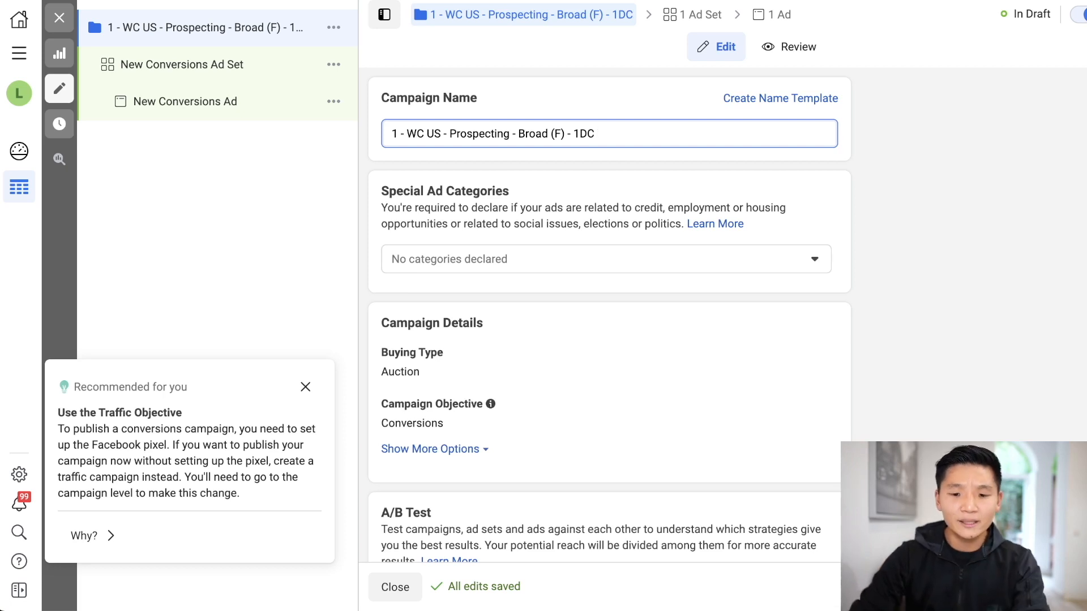
Try 7DC as the attribution label in the campaign name and restore 1DC
type("7")
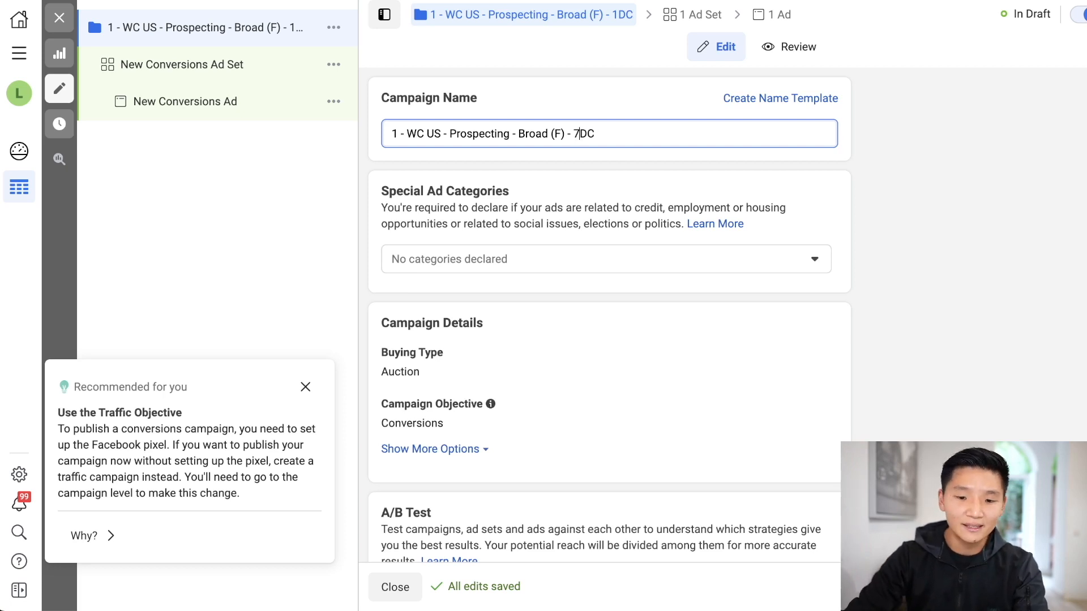
key("BackSpace")
key("BackSpace")
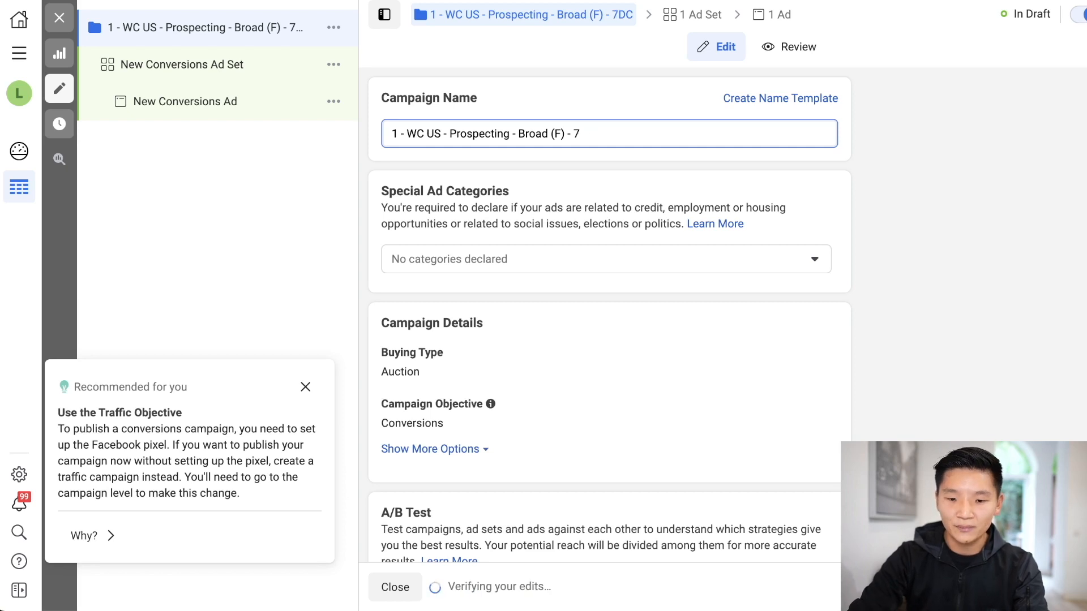
type("DC")
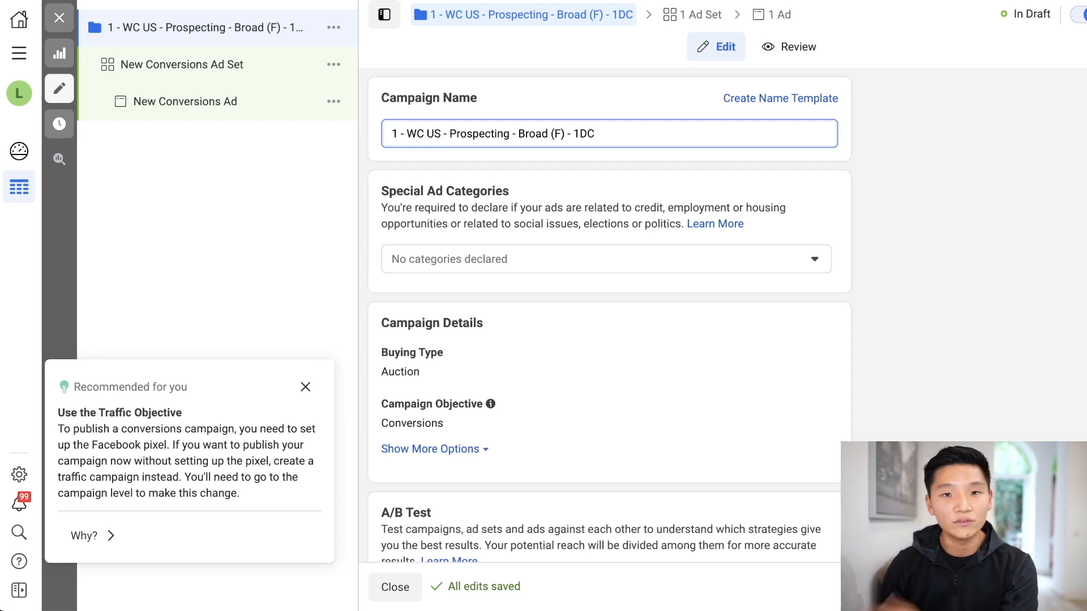
Complete the campaign name by adding "- Oct 4 Start" as the launch date label
type("- $")
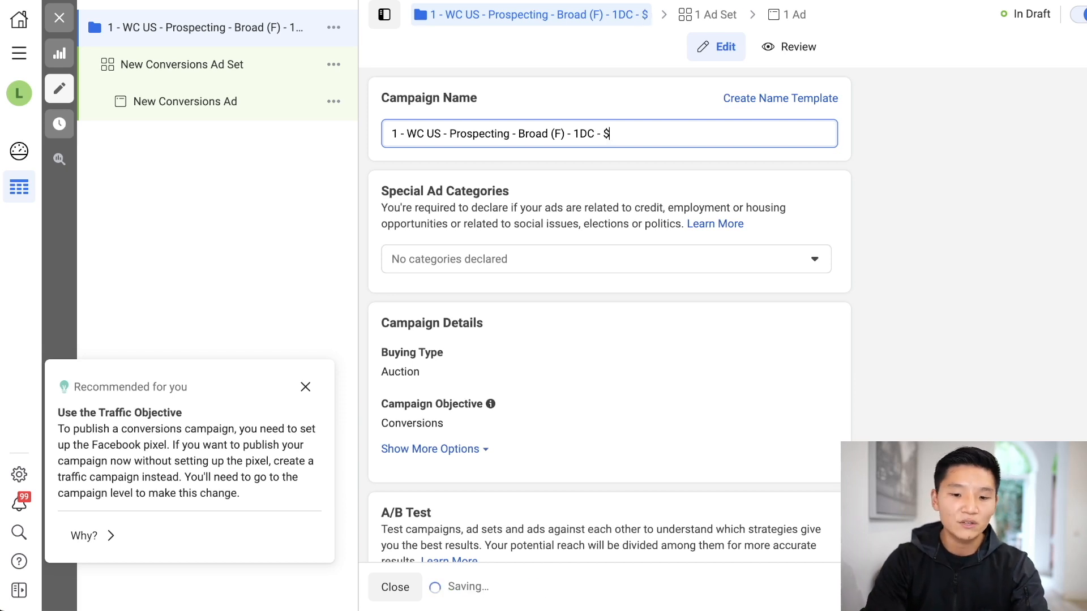
key("BackSpace")
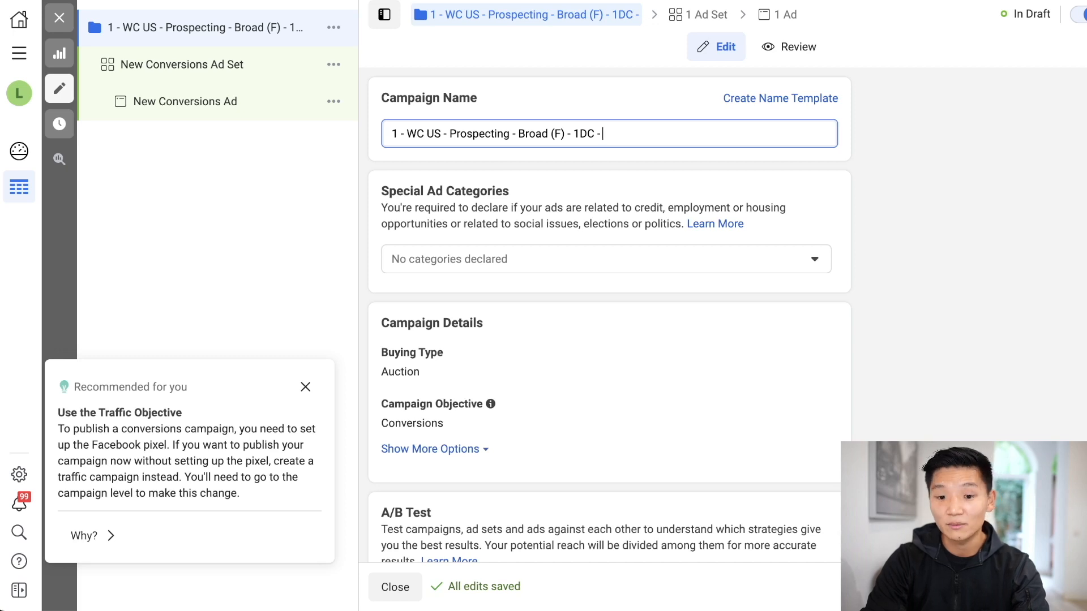
type("Oc")
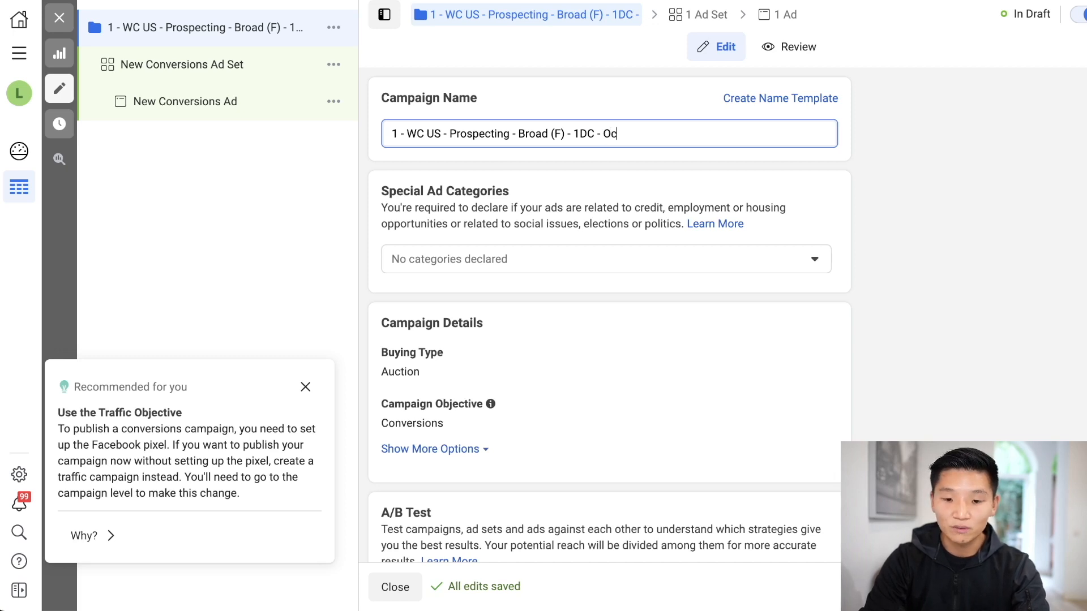
type("t 4 Start")
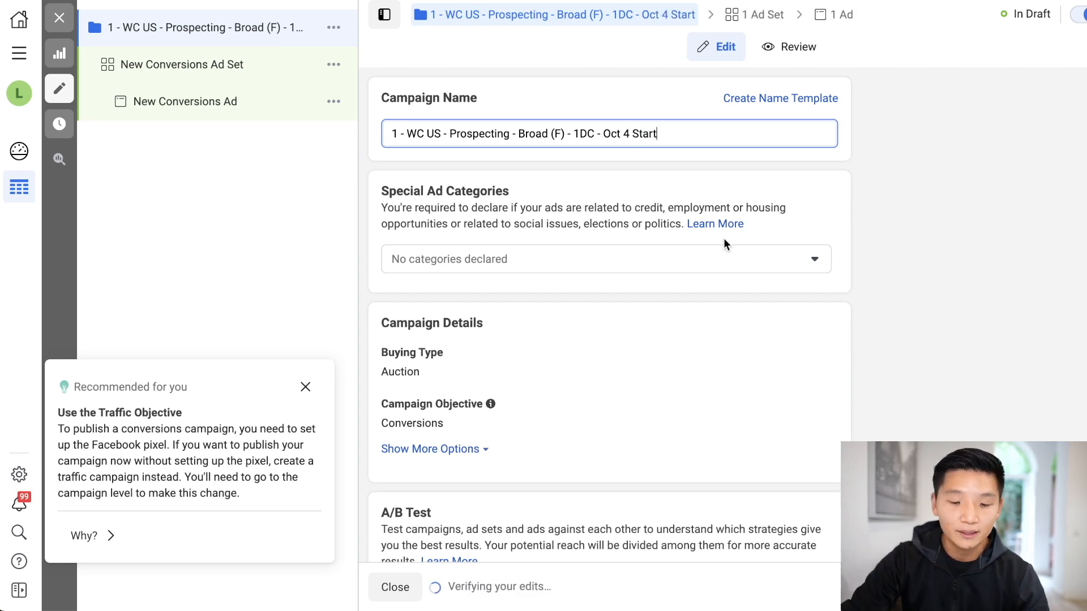
Turn on Campaign Budget Optimization and set the daily budget to 250 AUD, dismissing the traffic objective recommendation
scroll(725, 240, "down", 6)
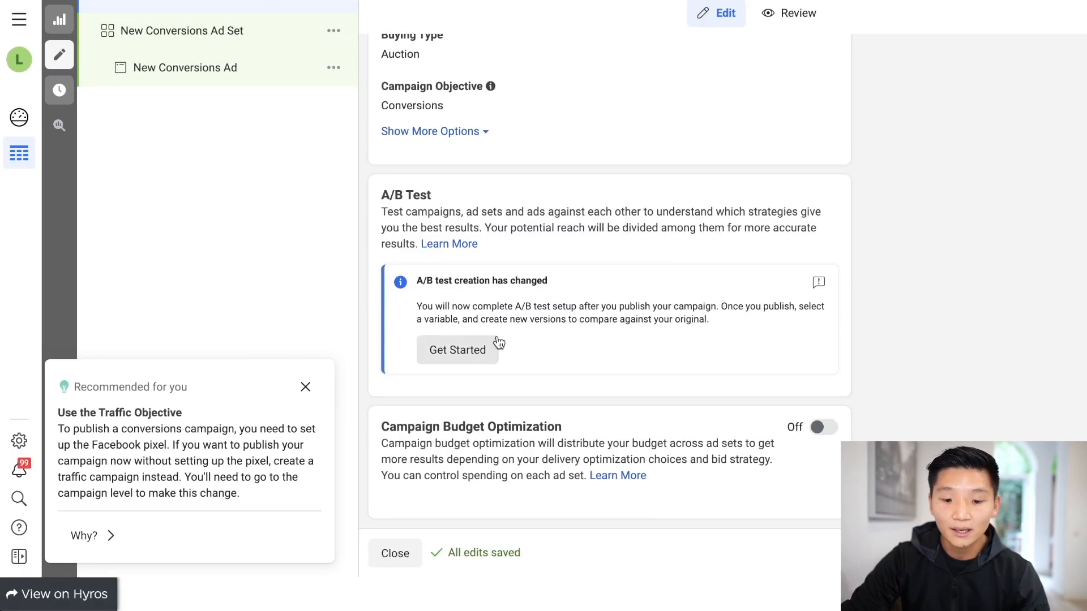
left_click(819, 428)
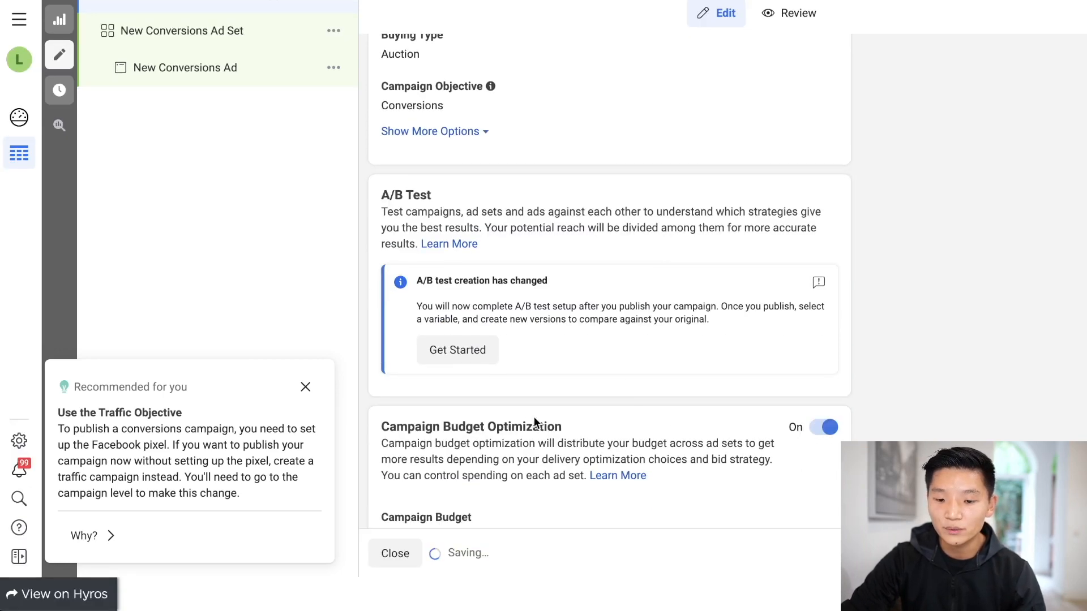
scroll(665, 425, "down", 2)
left_click(306, 387)
scroll(470, 414, "down", 1)
left_click(655, 425)
type("250")
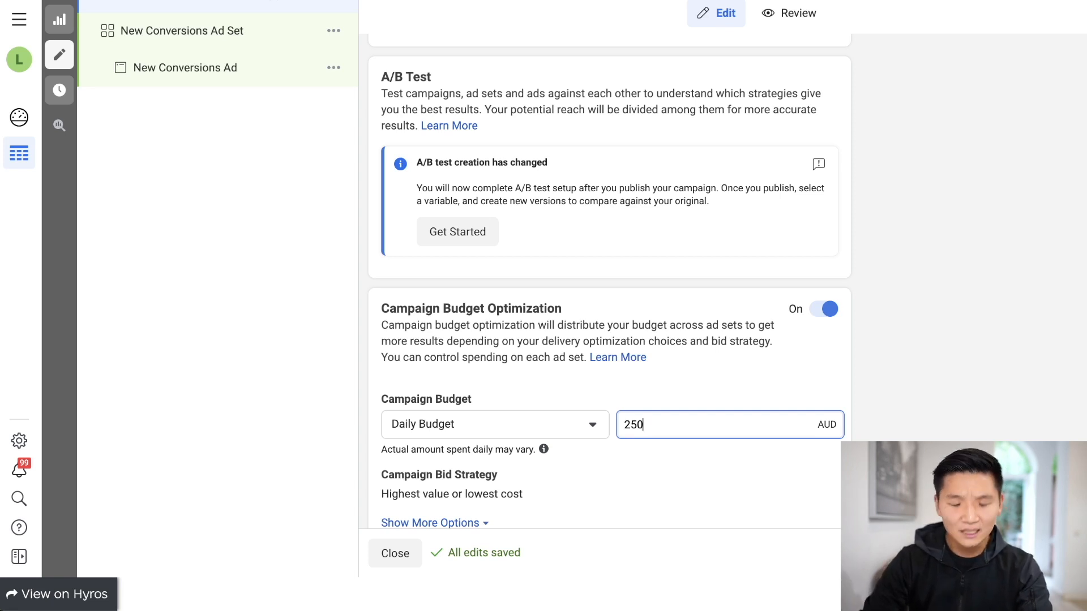
scroll(578, 336, "down", 1)
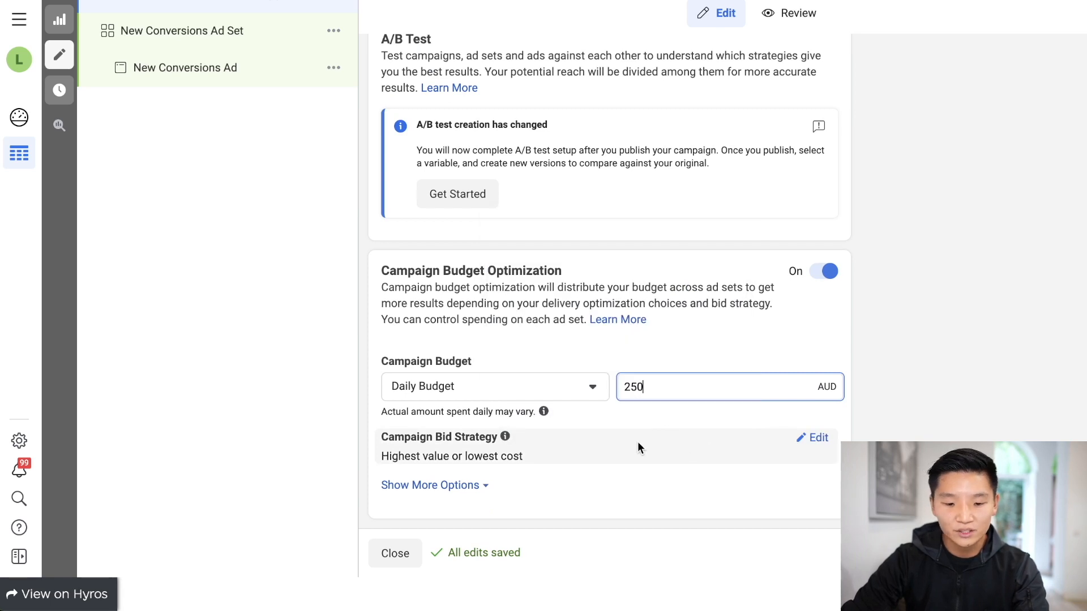
left_click(478, 493)
scroll(588, 439, "down", 2)
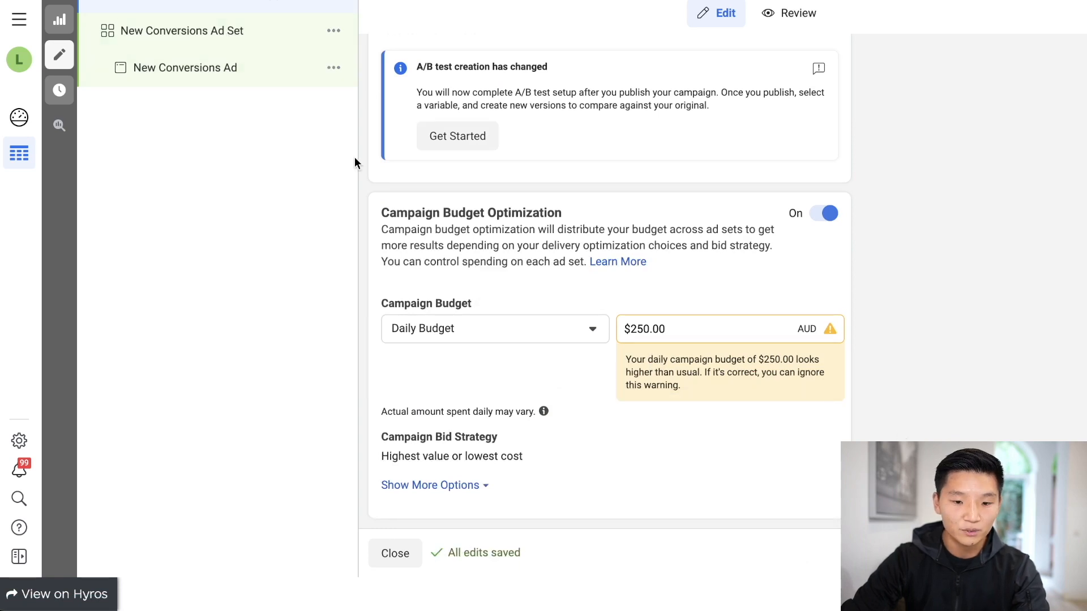
Rename the ad set as "Broad Female - 25 to 55 year old"
scroll(742, 328, "up", 4)
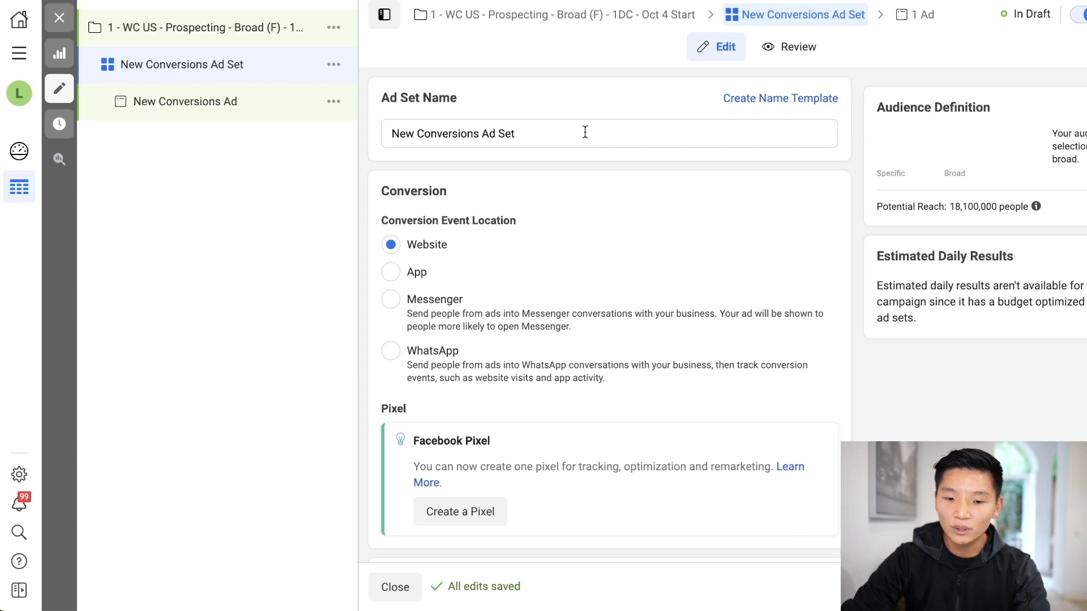
left_click(585, 132)
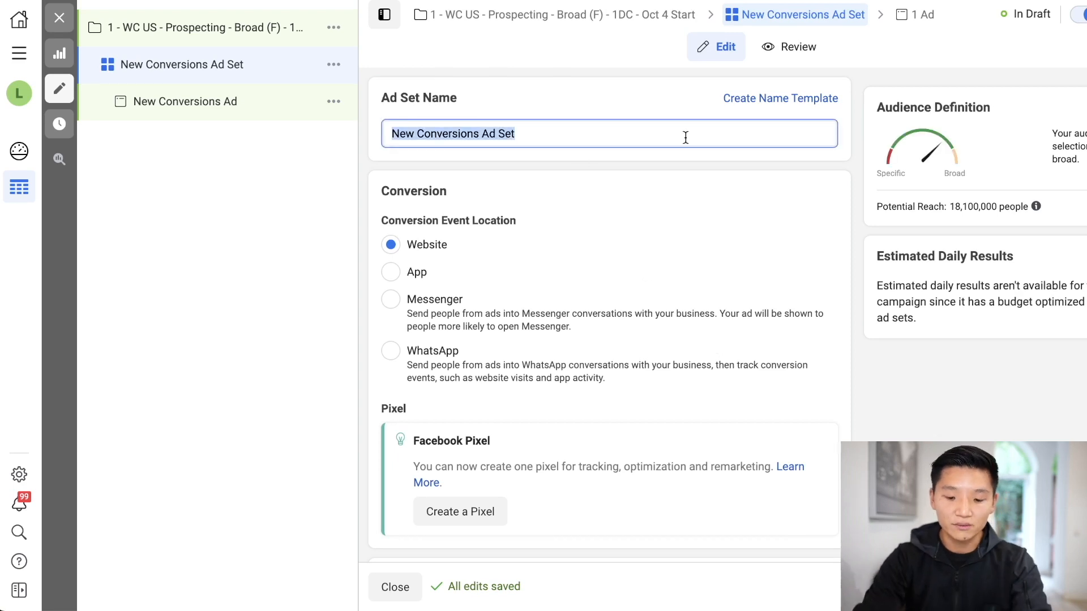
type("Broad Female ")
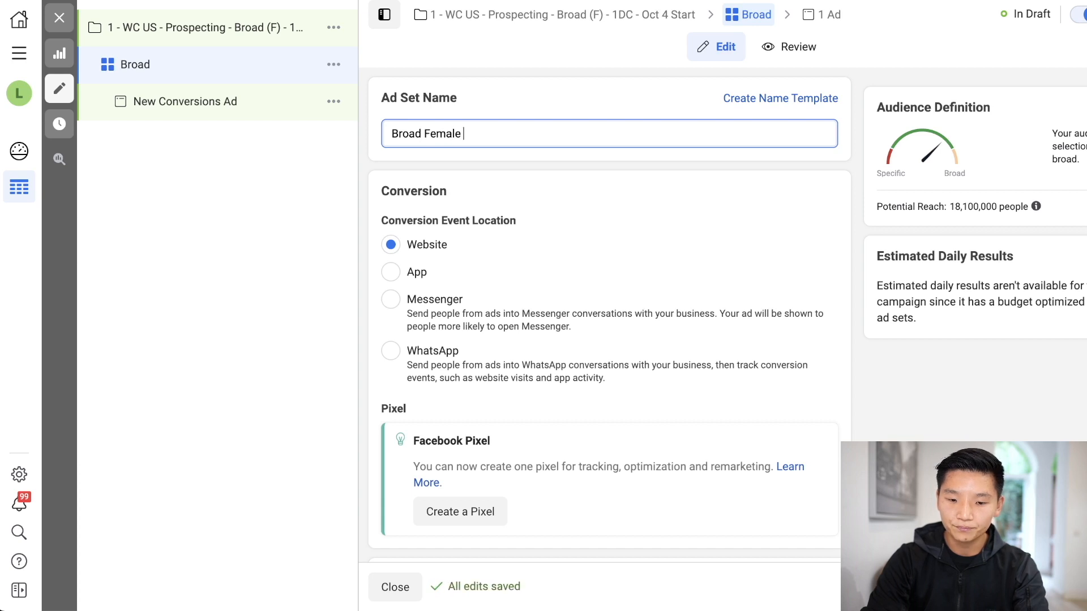
type("- 25")
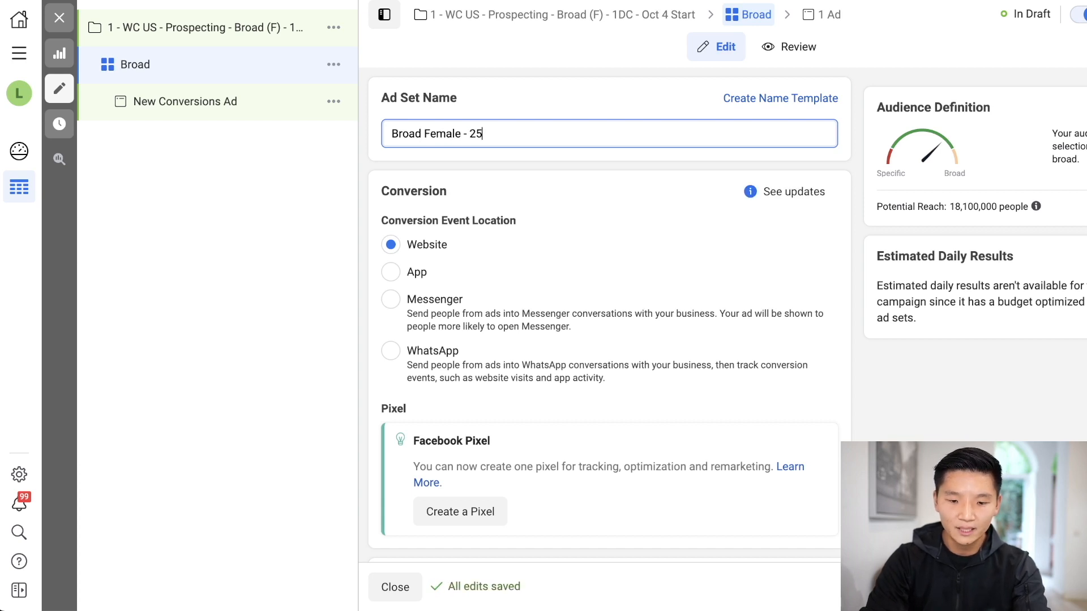
type(" to 55 year old")
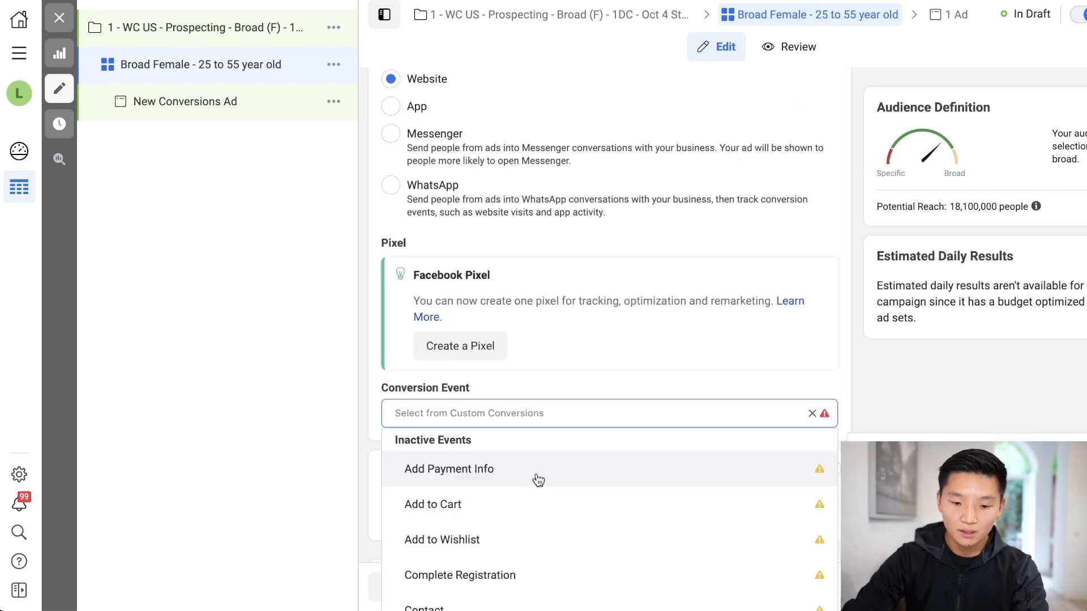
Choose Purchase as the ad set's conversion event
scroll(537, 480, "down", 3)
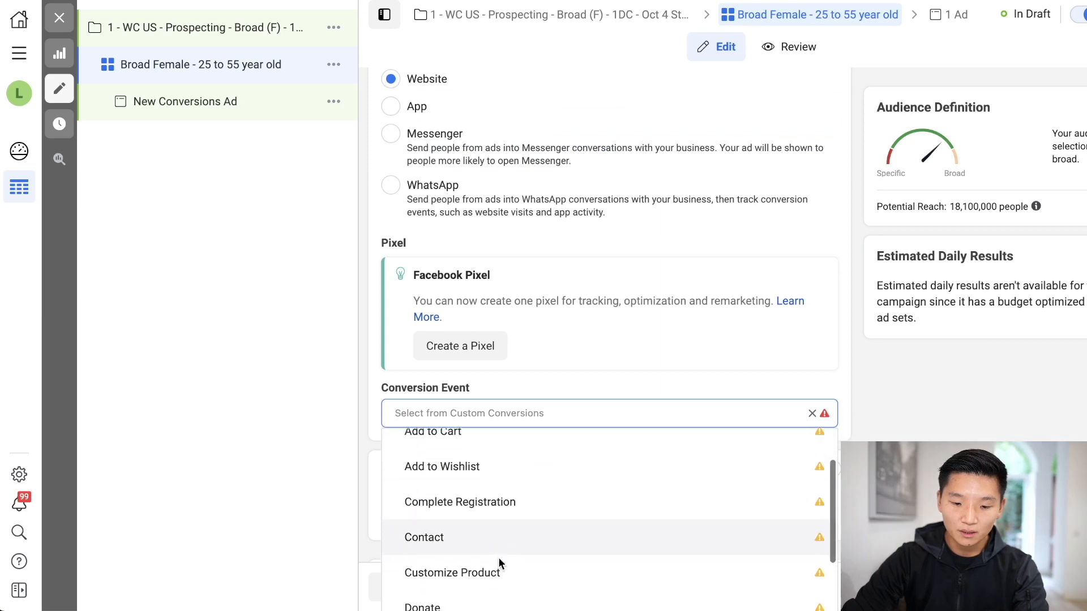
scroll(543, 526, "down", 3)
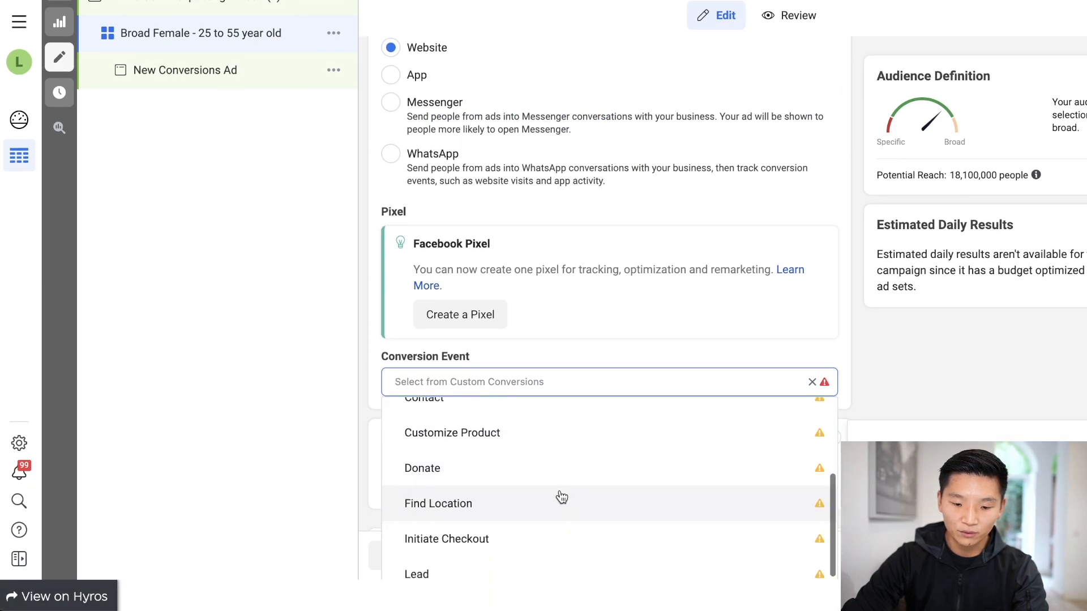
left_click(533, 541)
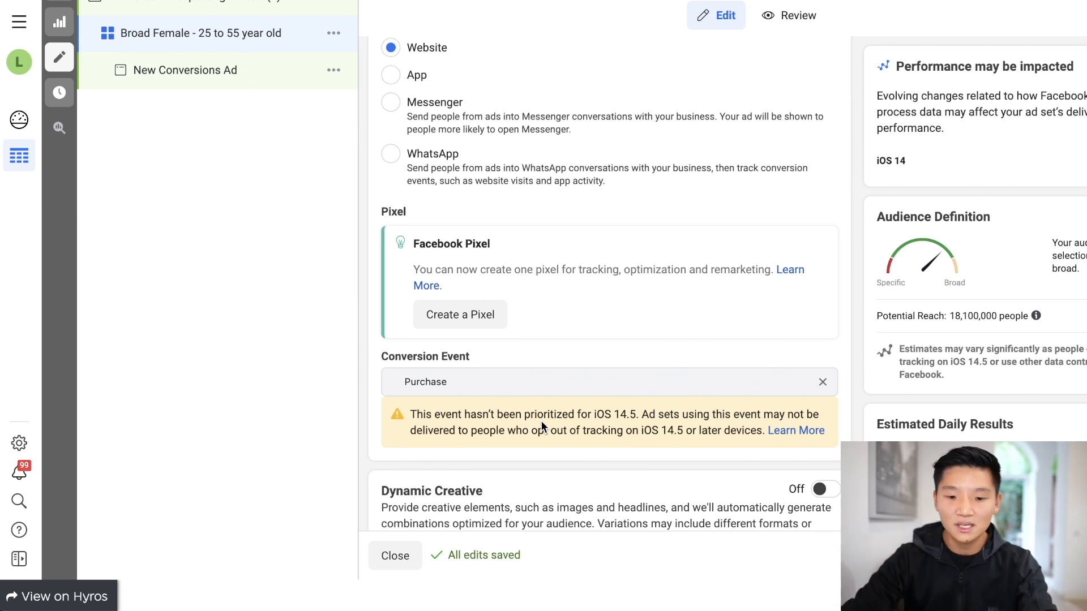
Schedule the ad set to start on Oct 4, 2021 at 5:00 AM
scroll(578, 375, "down", 3)
scroll(628, 399, "down", 8)
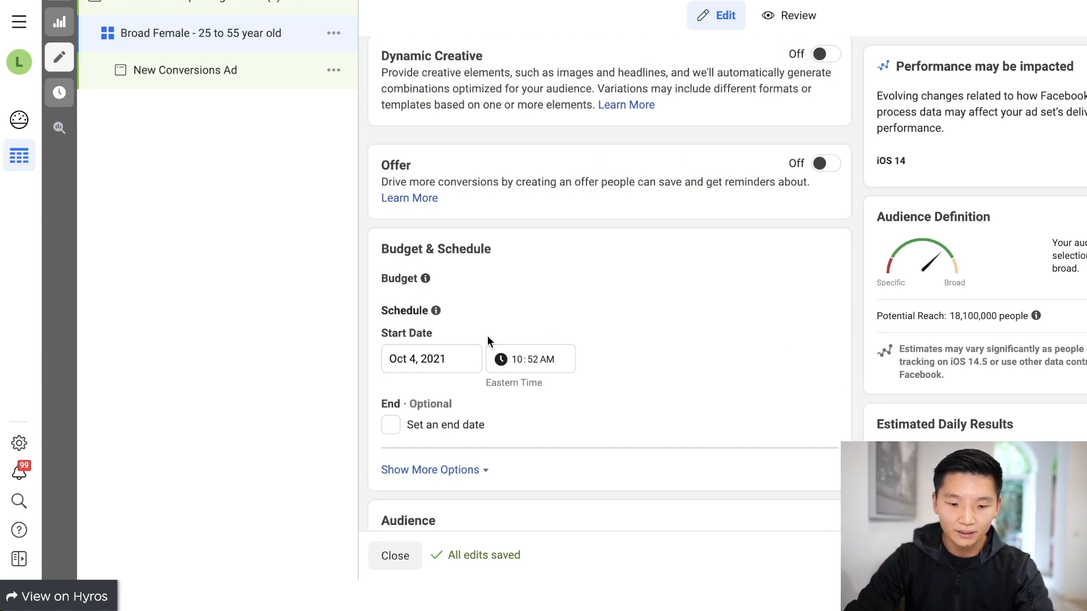
scroll(485, 340, "down", 1)
left_click(452, 317)
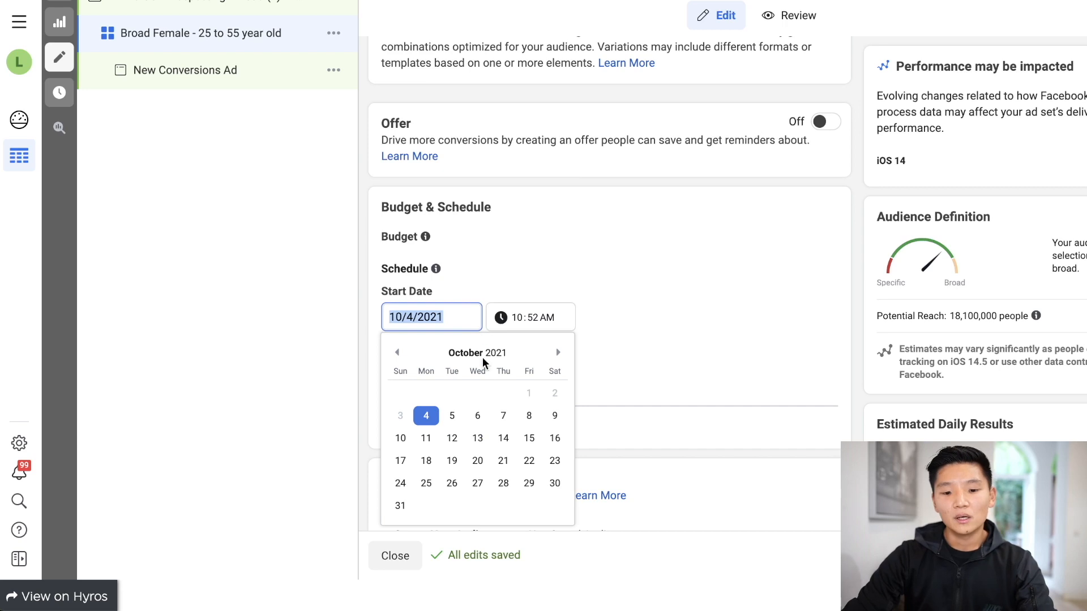
left_click(426, 416)
left_click(514, 318)
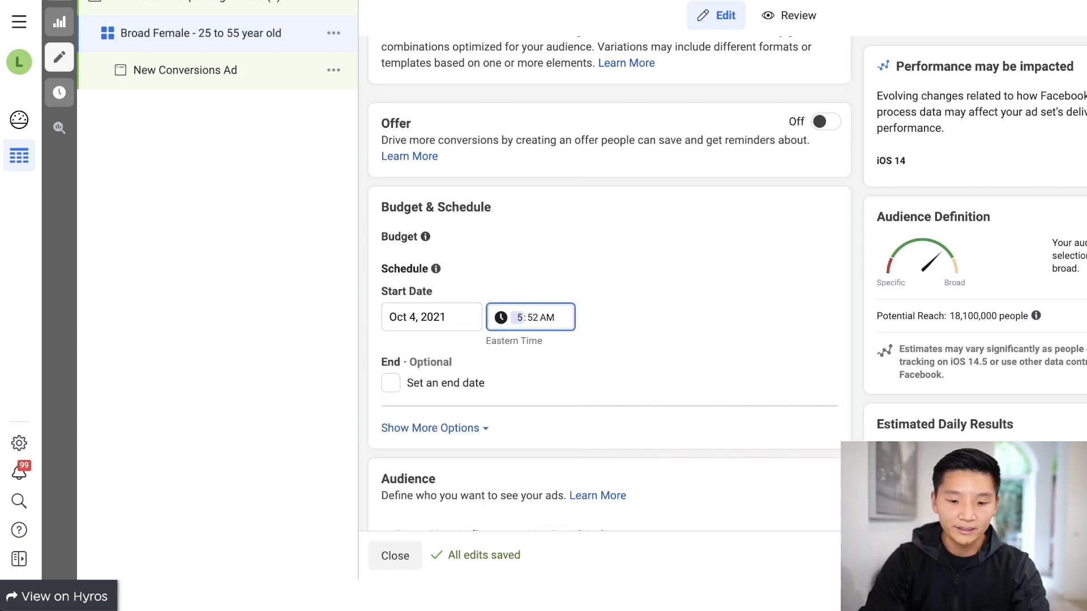
type("00")
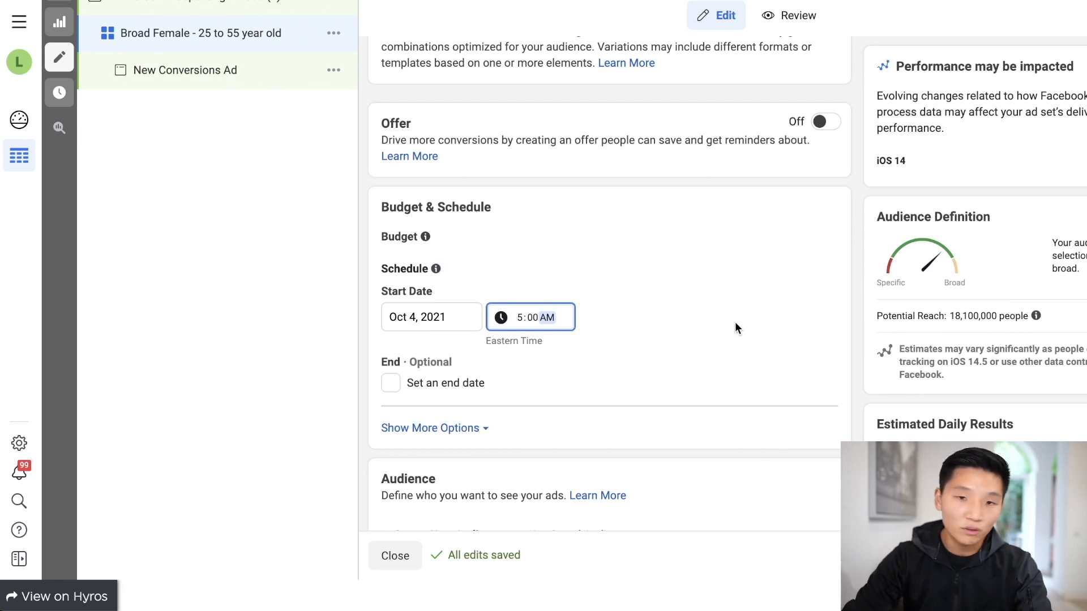
Dismiss the lookalike audience notice and remove Australia from the audience locations
scroll(735, 322, "down", 2)
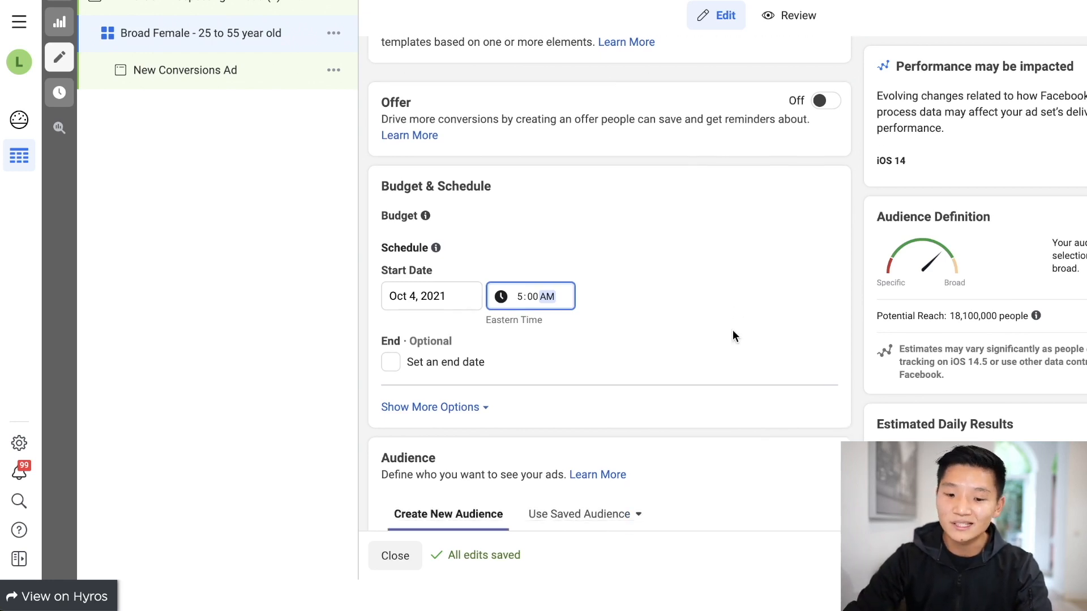
scroll(727, 343, "down", 3)
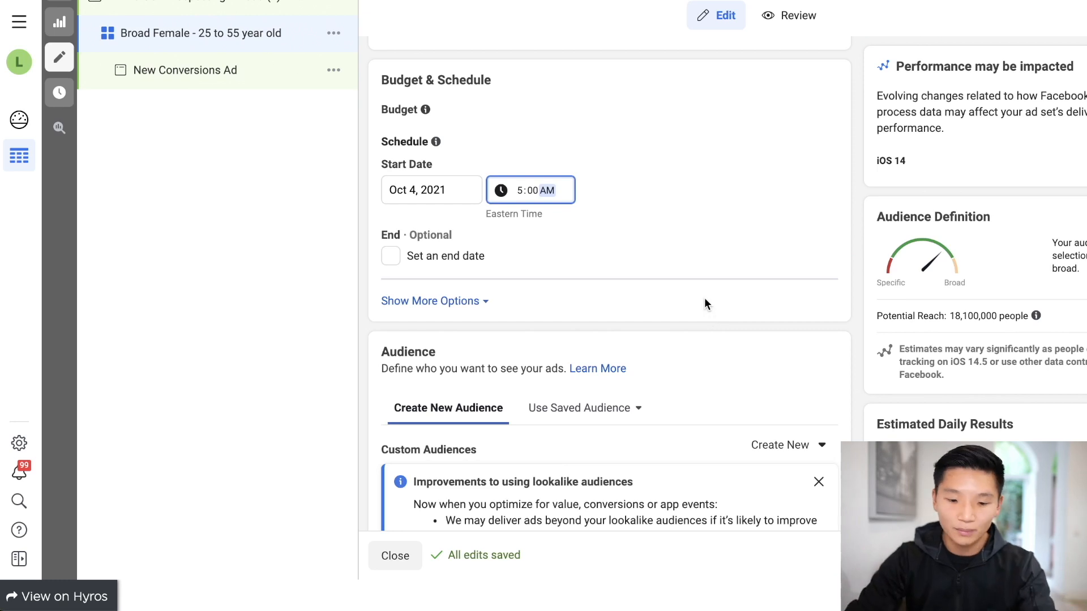
scroll(679, 299, "down", 3)
left_click(818, 295)
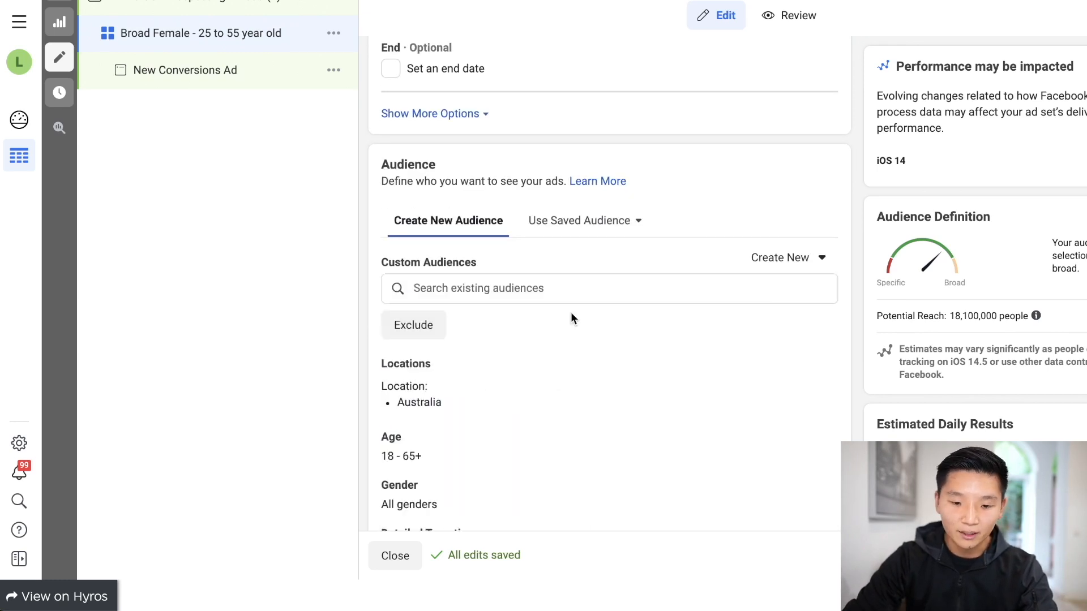
left_click(827, 367)
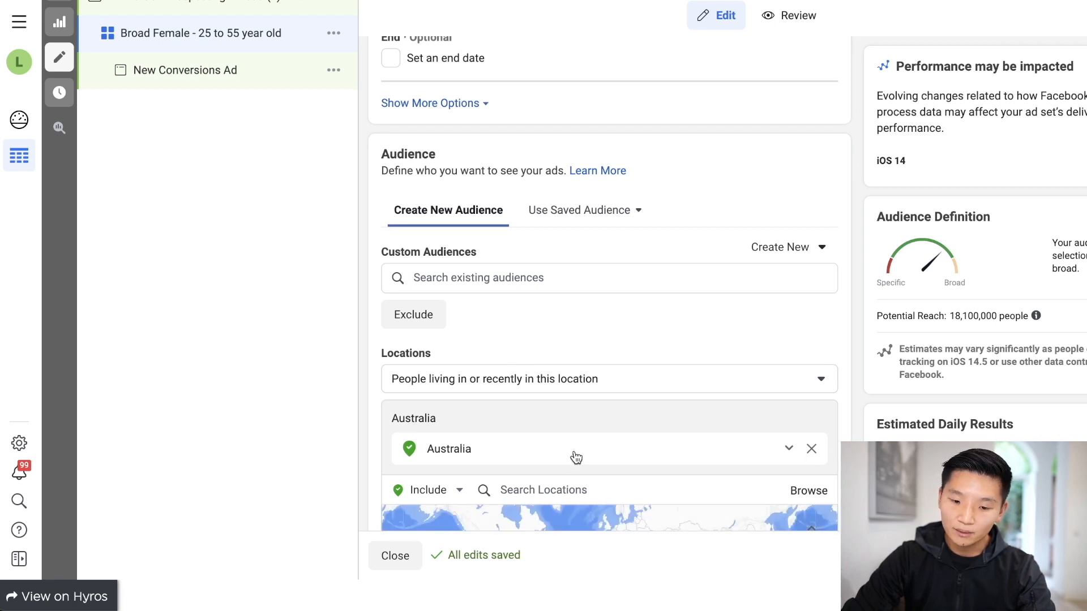
scroll(710, 447, "down", 1)
left_click(812, 428)
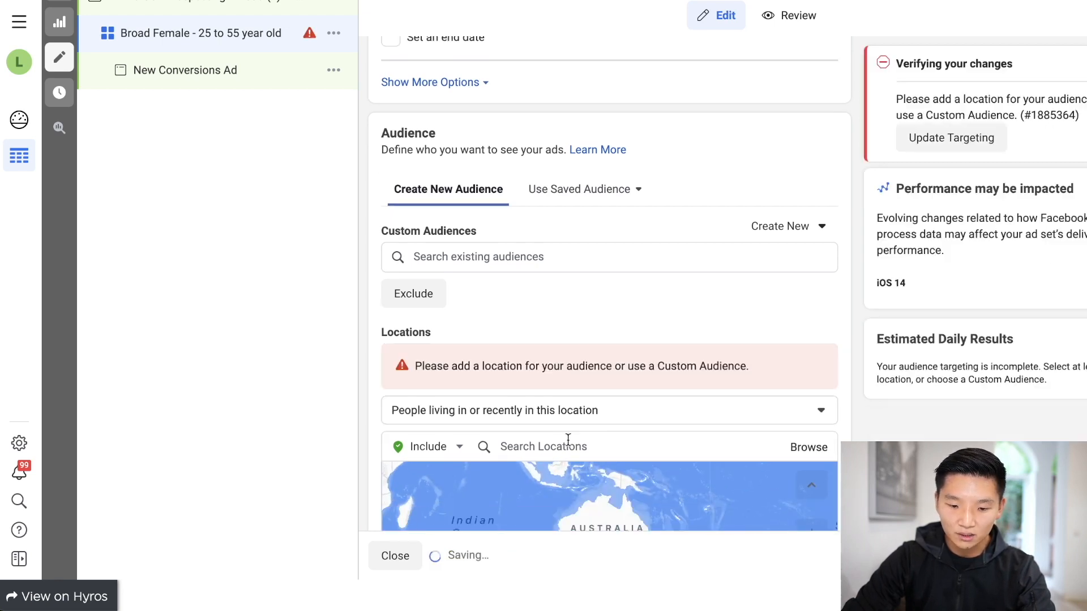
Add United States as the audience location and limit it to people living in this location
left_click(582, 444)
type("unite")
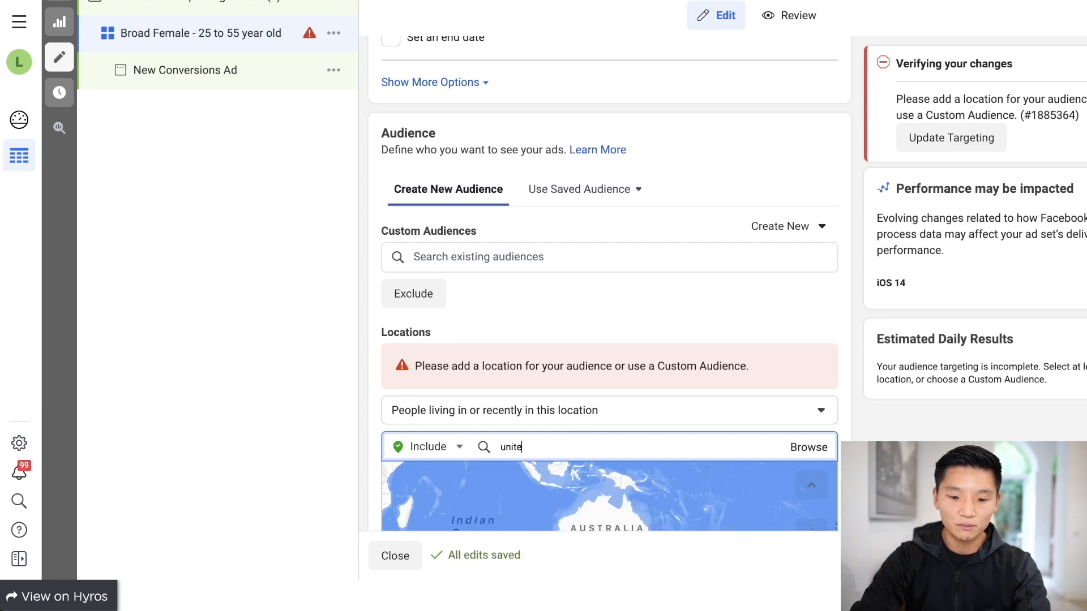
type("d states")
scroll(724, 430, "down", 1)
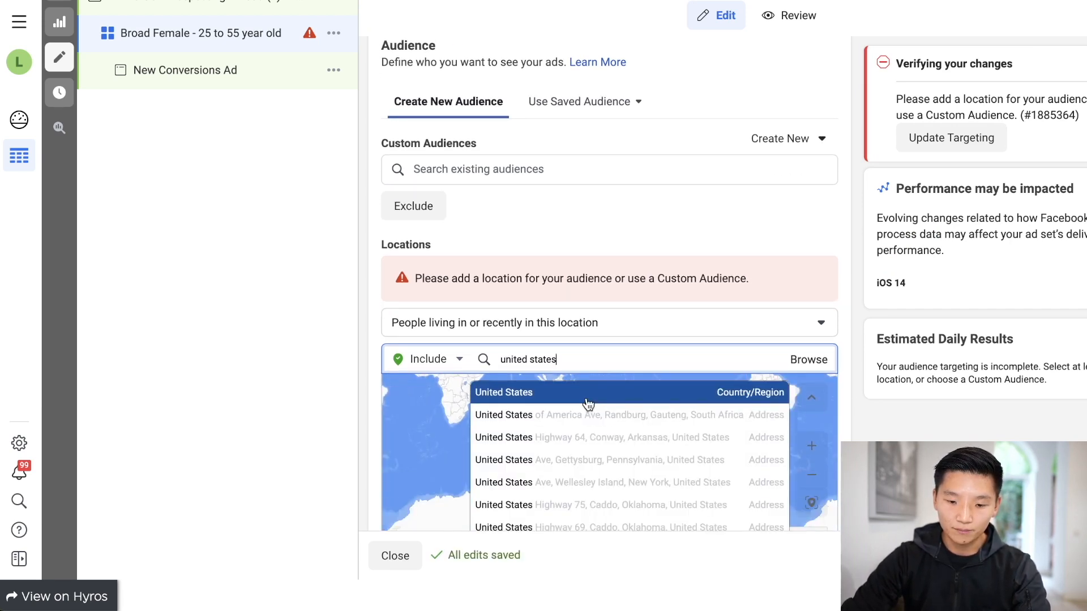
left_click(584, 397)
left_click(517, 270)
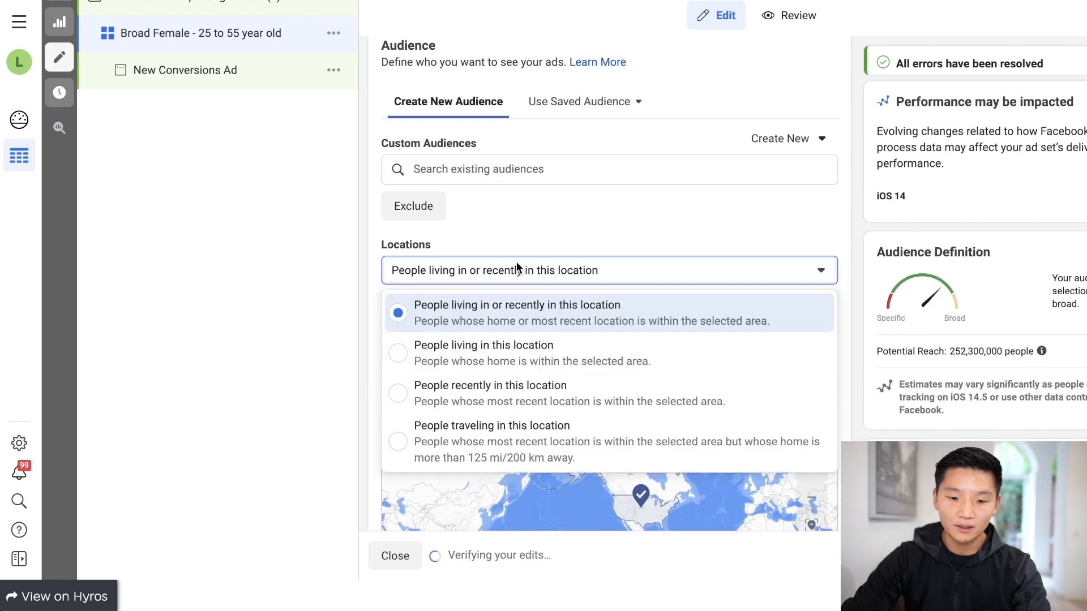
left_click(485, 357)
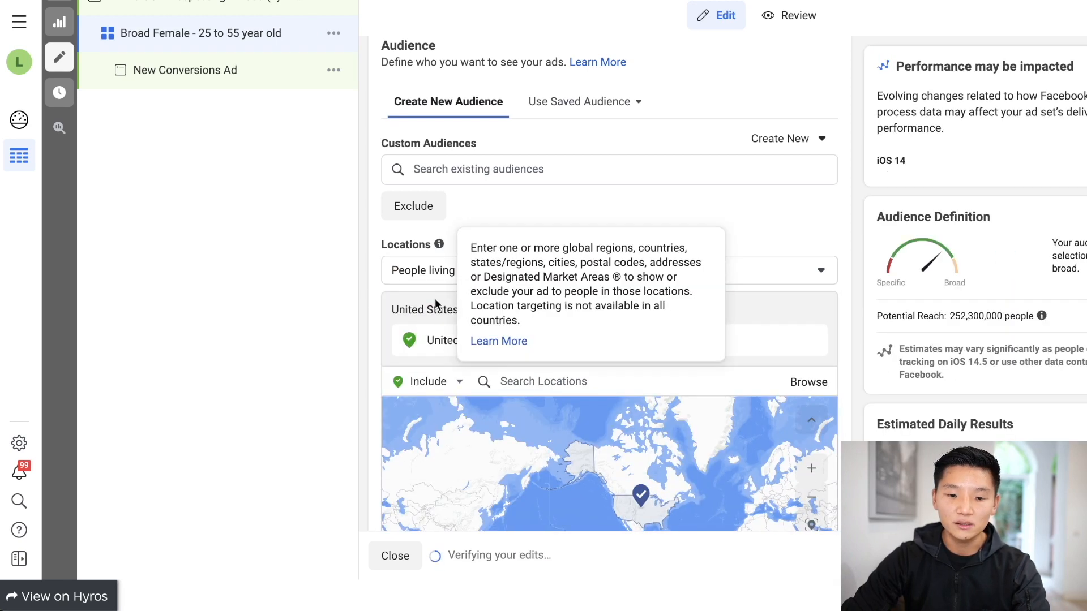
left_click(505, 192)
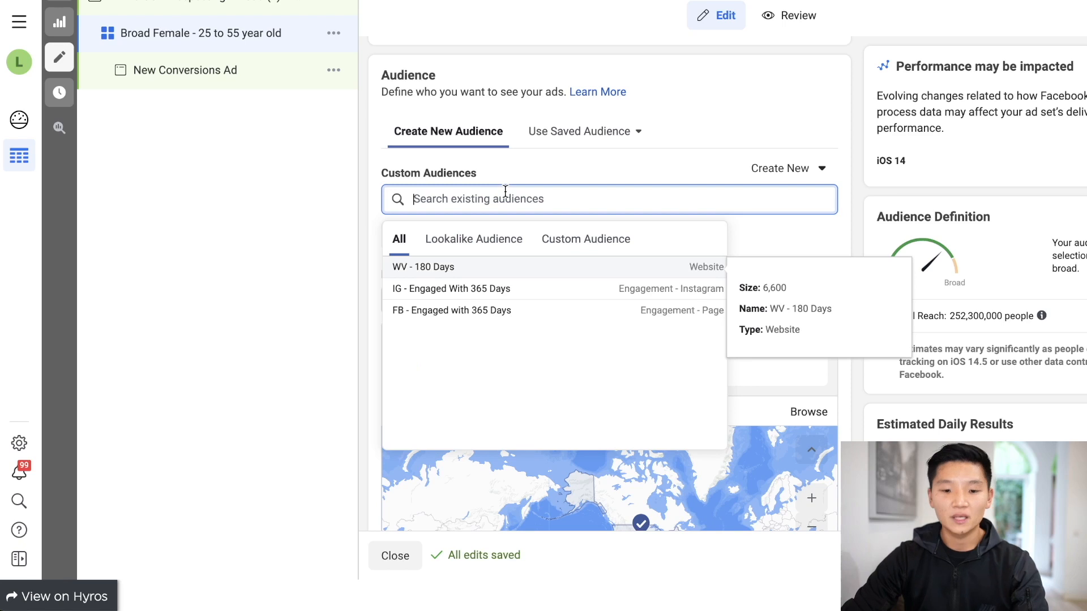
left_click(361, 229)
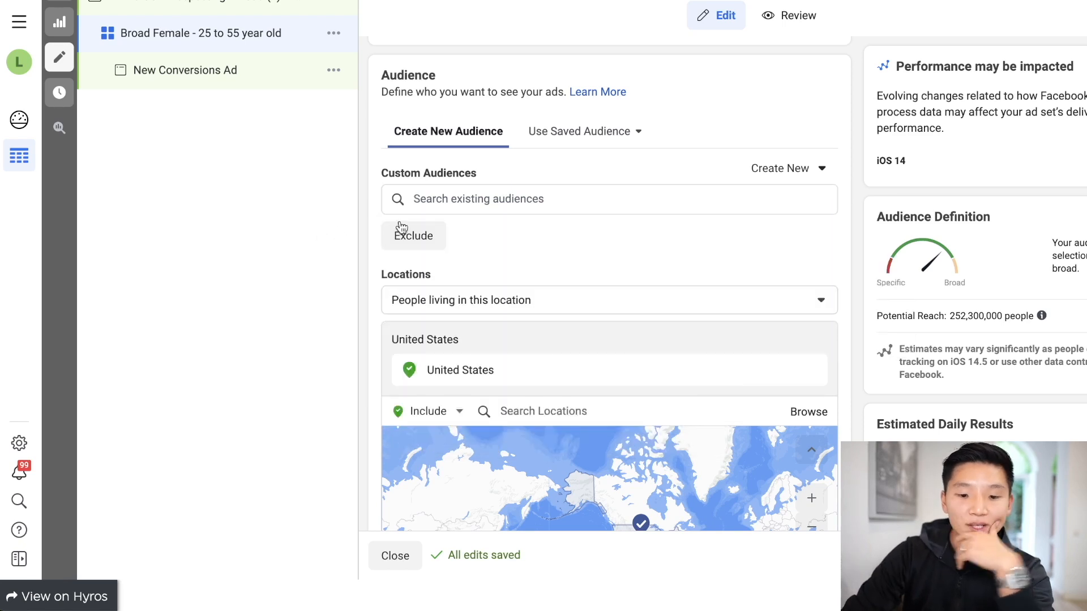
left_click(499, 195)
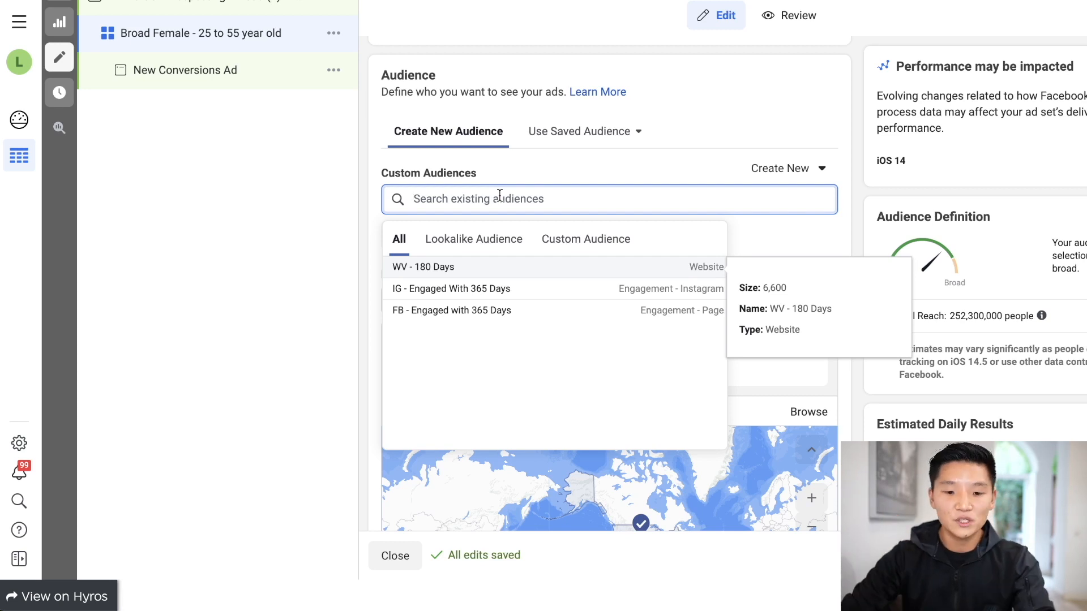
left_click(626, 170)
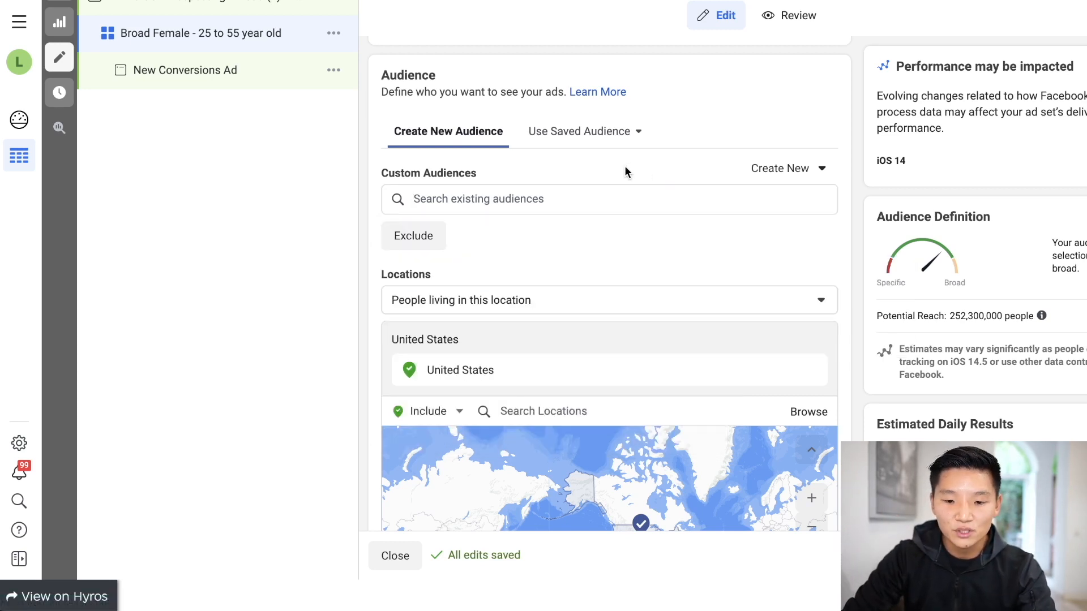
Open the custom audience exclusions, search them for "purchase" and clear the search
left_click(417, 237)
left_click(484, 276)
type("purch")
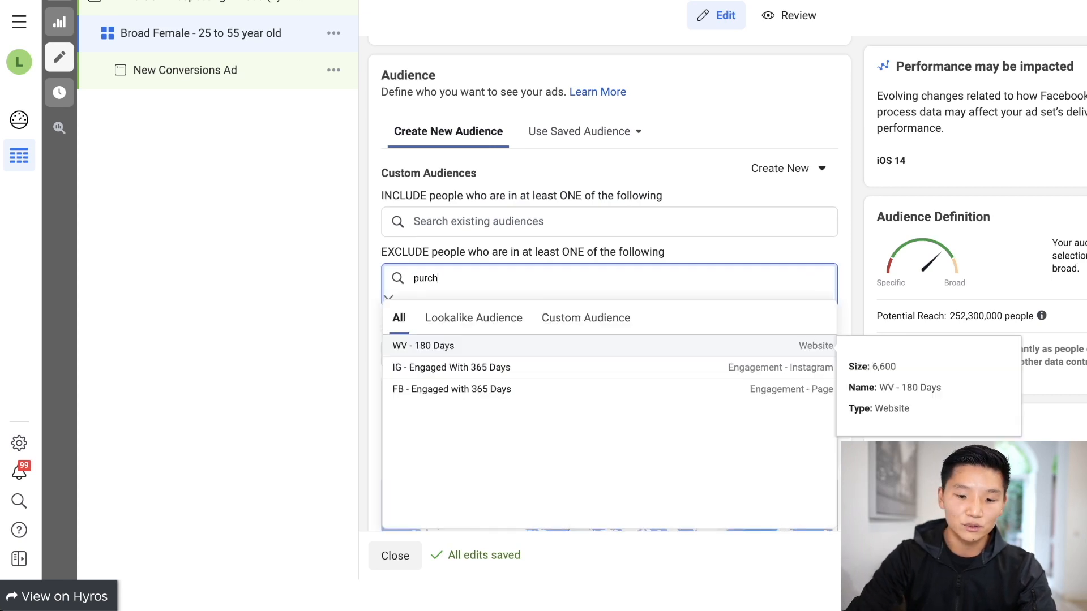
type("ase")
key("BackSpace")
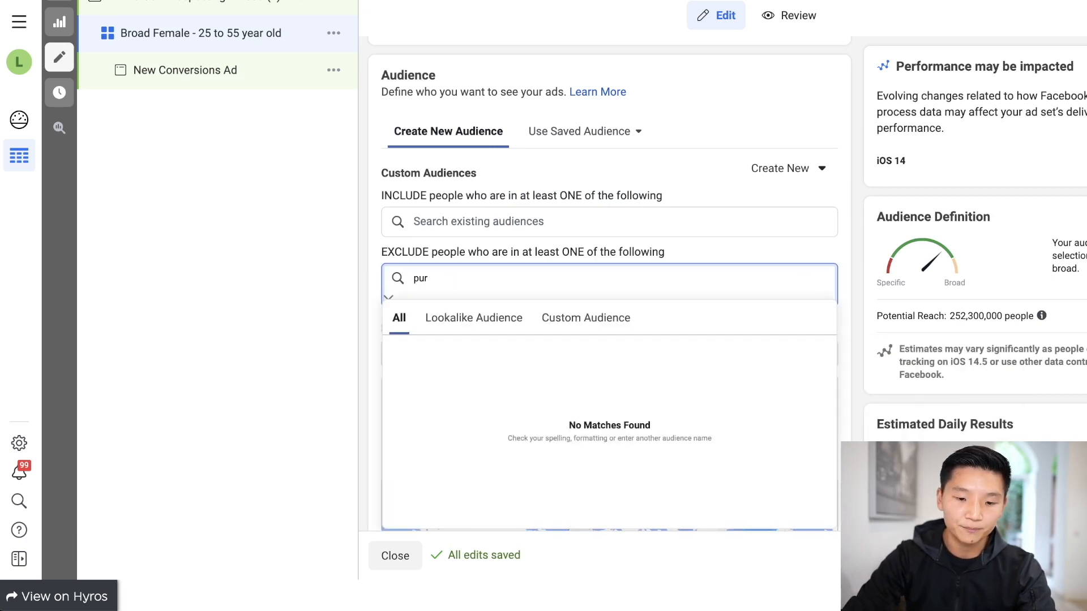
key("BackSpace")
key("BackSpace")
key("BackSpace")
Exclude the custom audiences WV - 180 Days, IG - Engaged With 365 Days and FB - Engaged with 365 Days
left_click(484, 345)
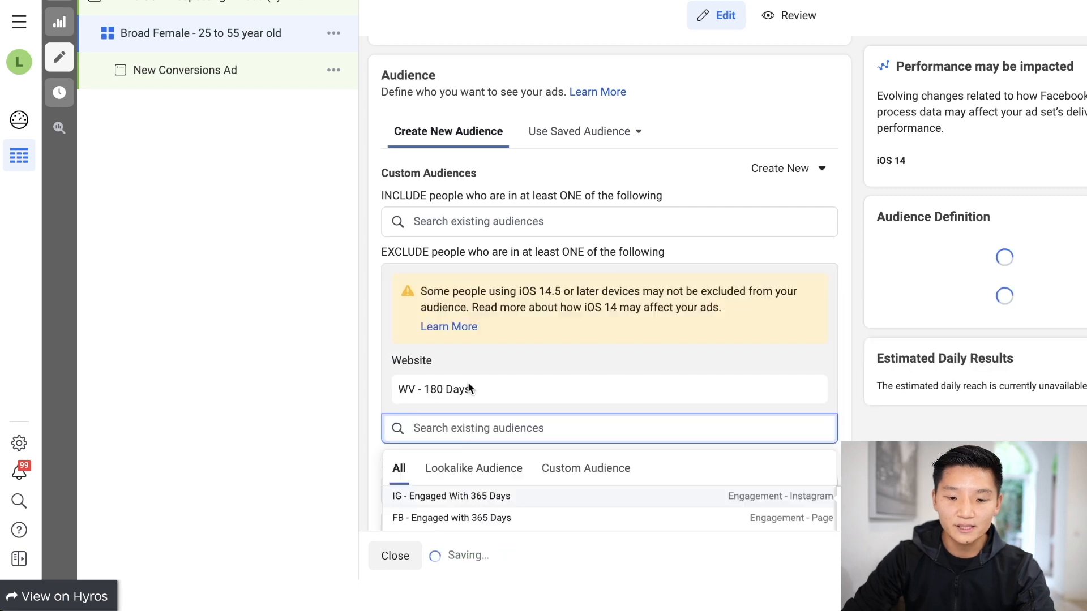
scroll(526, 430, "down", 2)
left_click(444, 378)
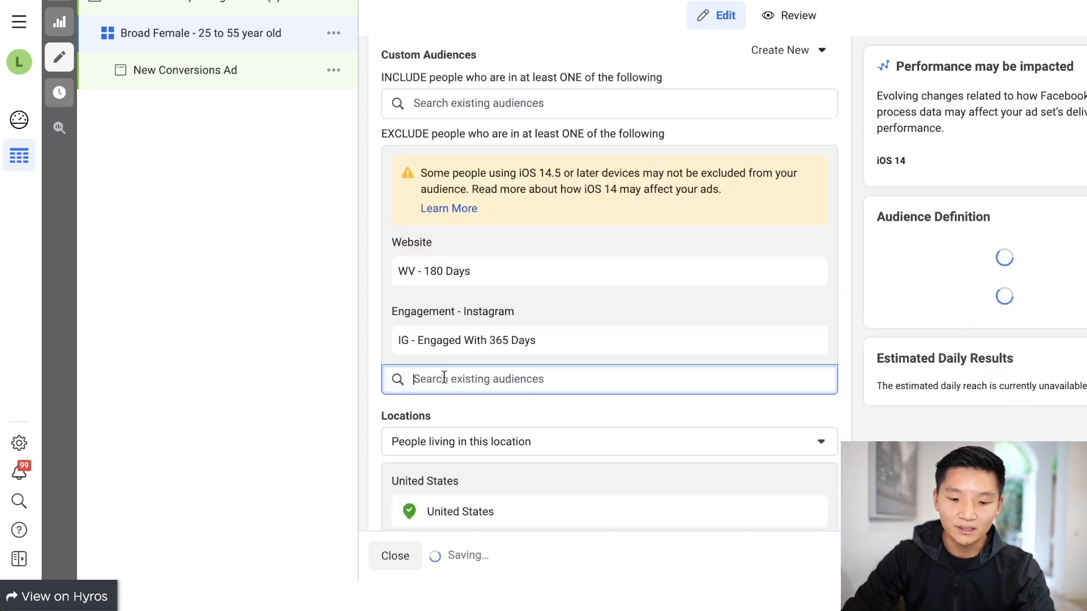
scroll(451, 413, "down", 1)
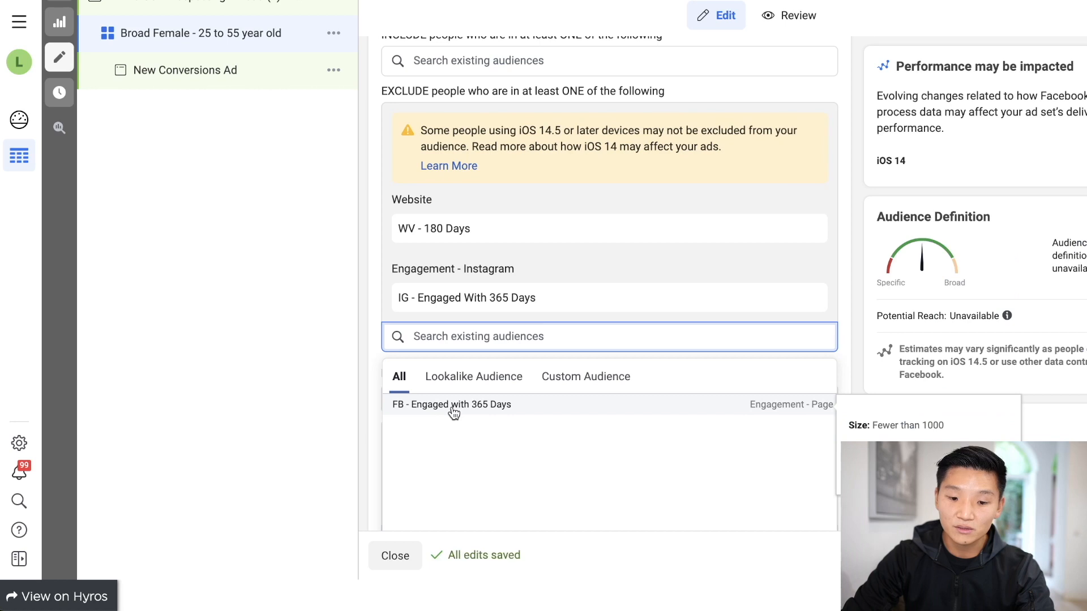
left_click(454, 405)
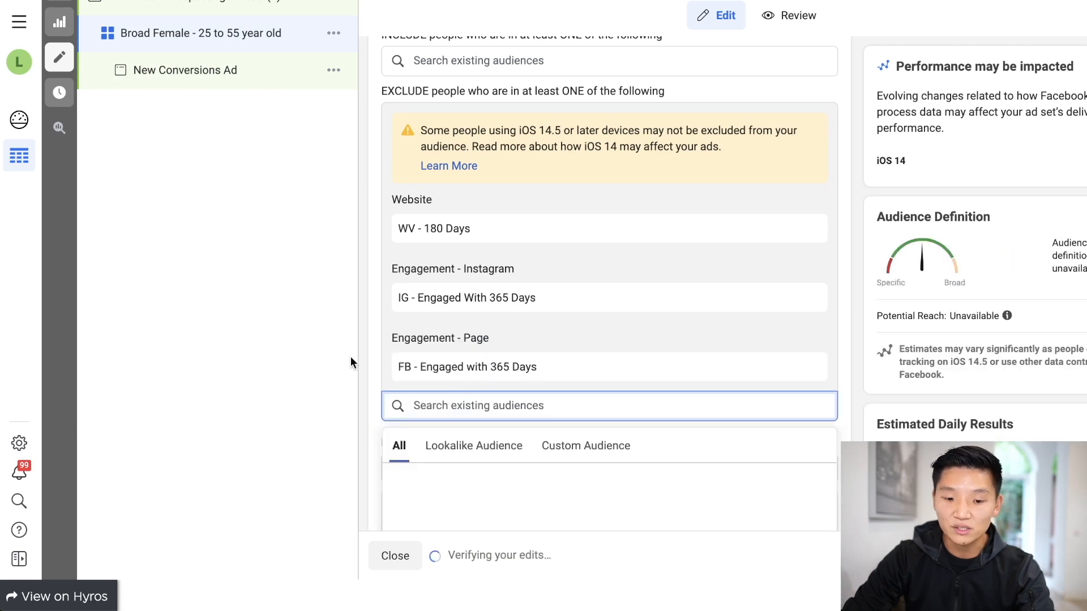
left_click(307, 352)
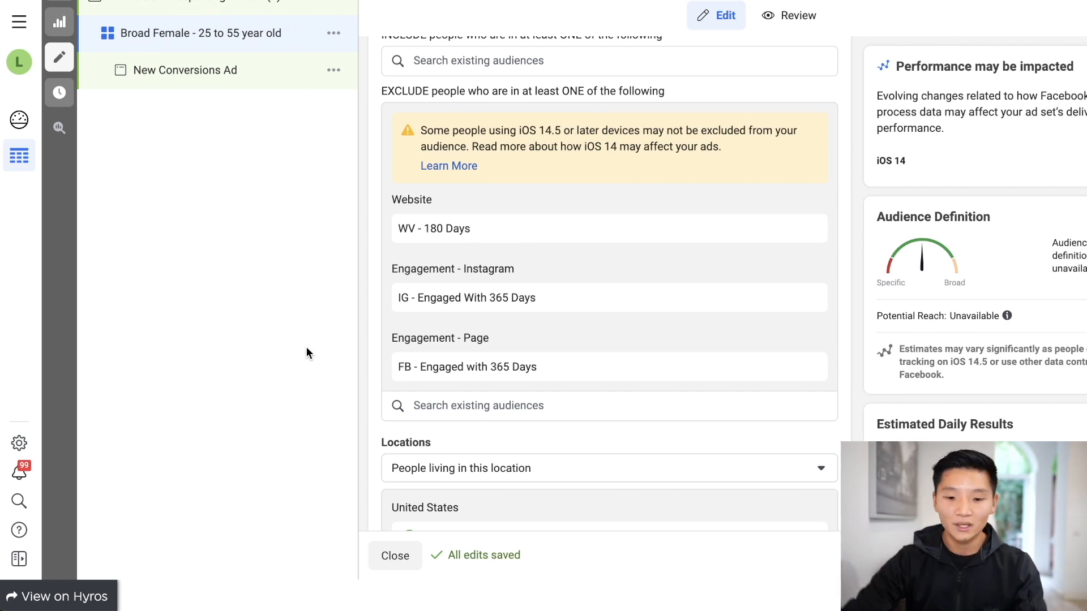
Set the audience's minimum age to 25 and its gender to Women
scroll(412, 315, "down", 6)
scroll(656, 302, "down", 5)
left_click(820, 179)
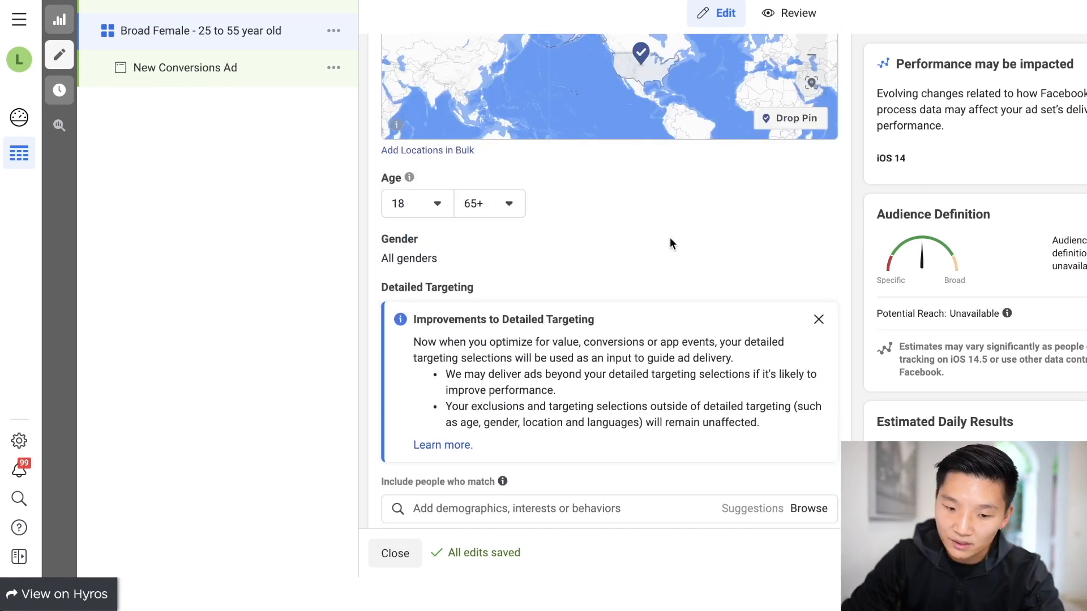
left_click(404, 205)
scroll(417, 311, "down", 3)
left_click(437, 391)
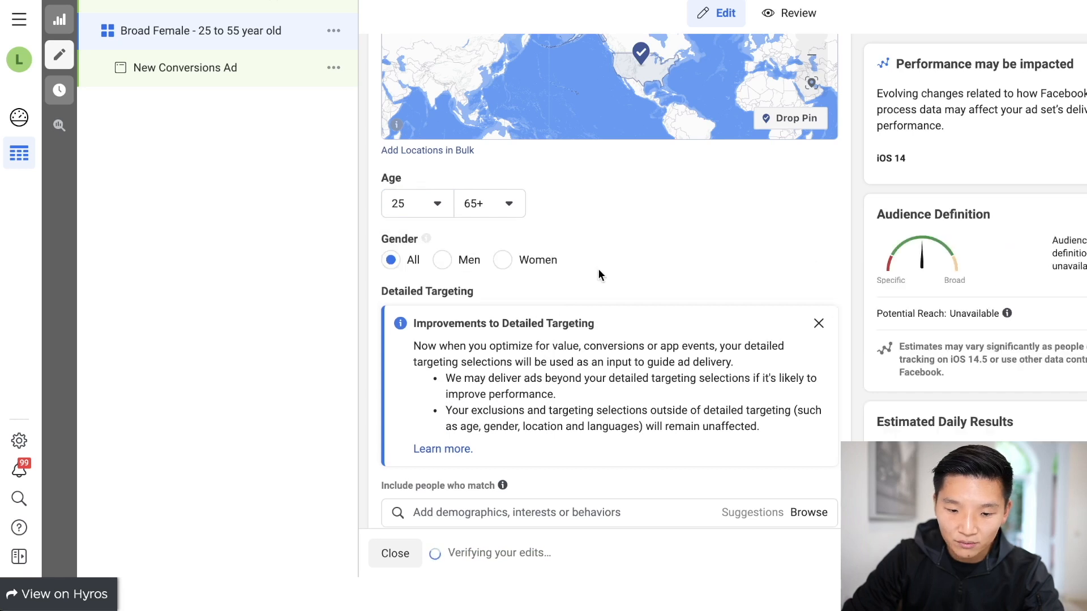
left_click(499, 239)
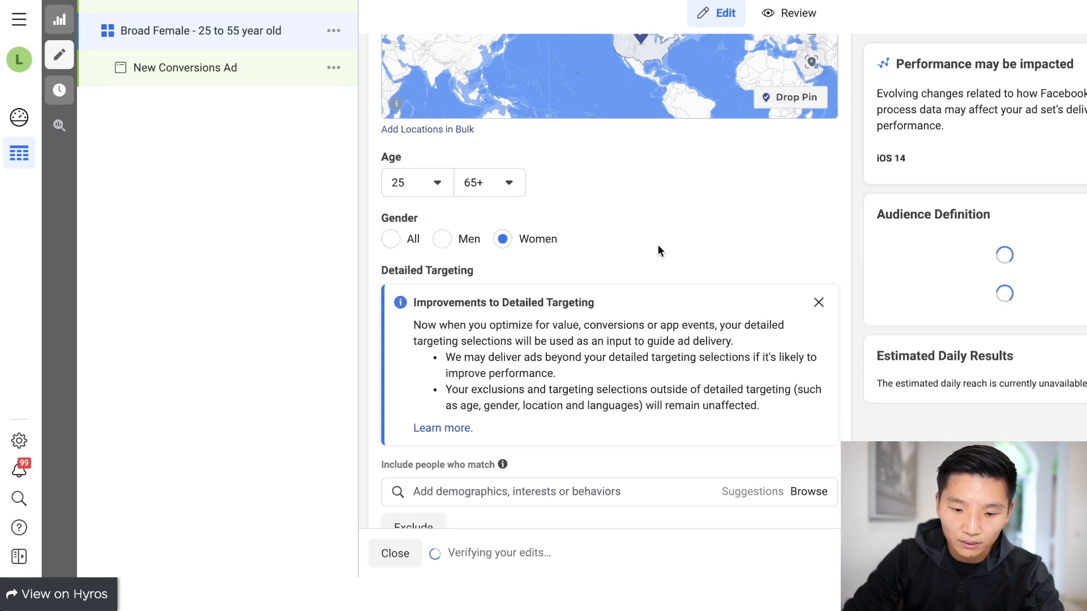
Dismiss the improvements notice under Detailed Targeting and review the ad set's audience exclusions, location and language settings
scroll(589, 230, "down", 1)
scroll(597, 269, "down", 1)
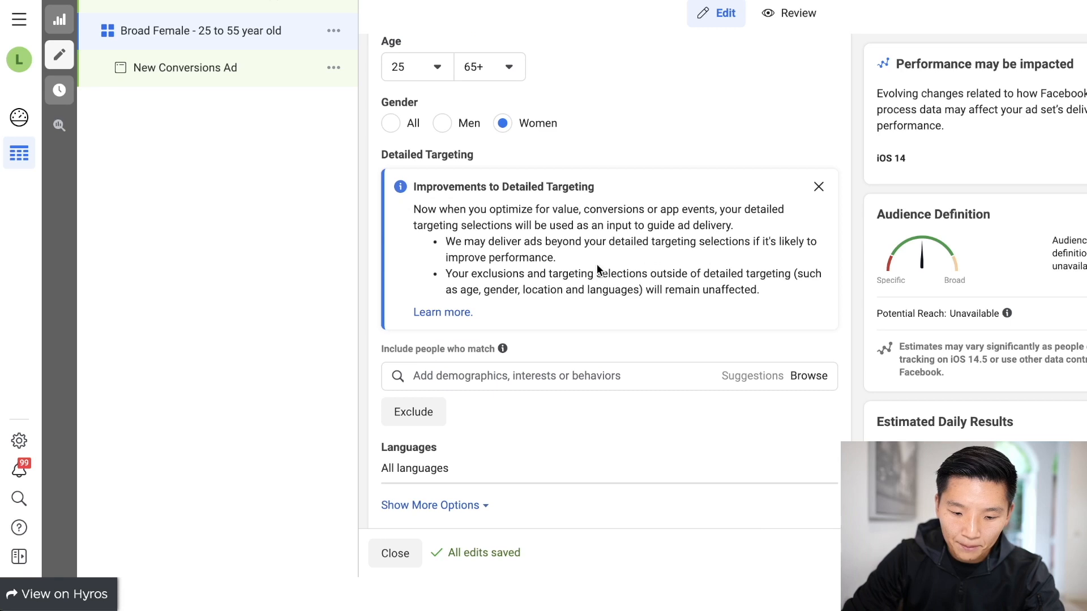
left_click(819, 187)
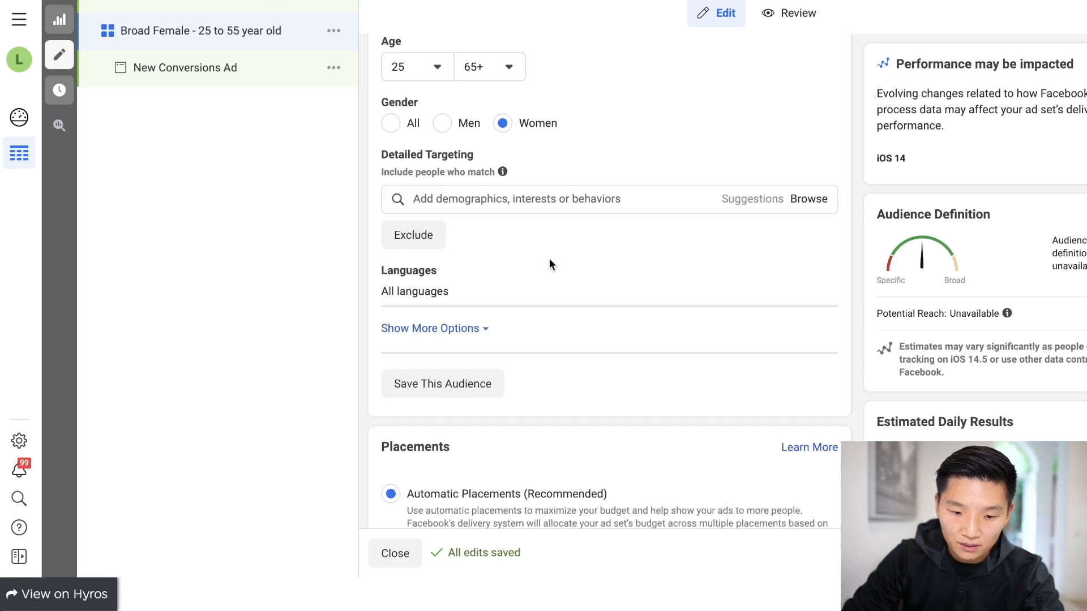
scroll(549, 258, "down", 1)
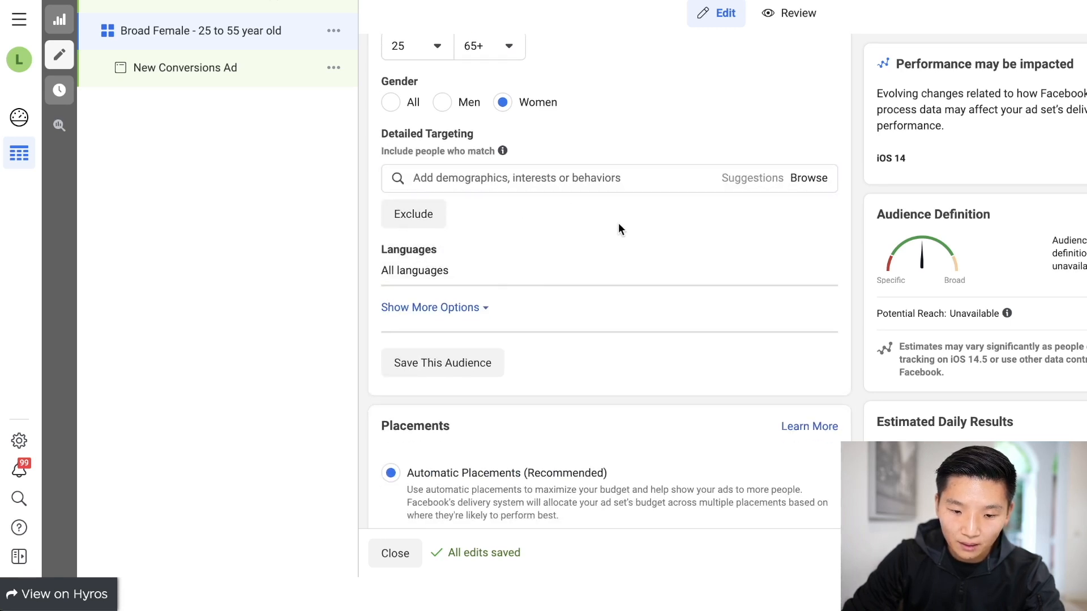
scroll(534, 261, "down", 1)
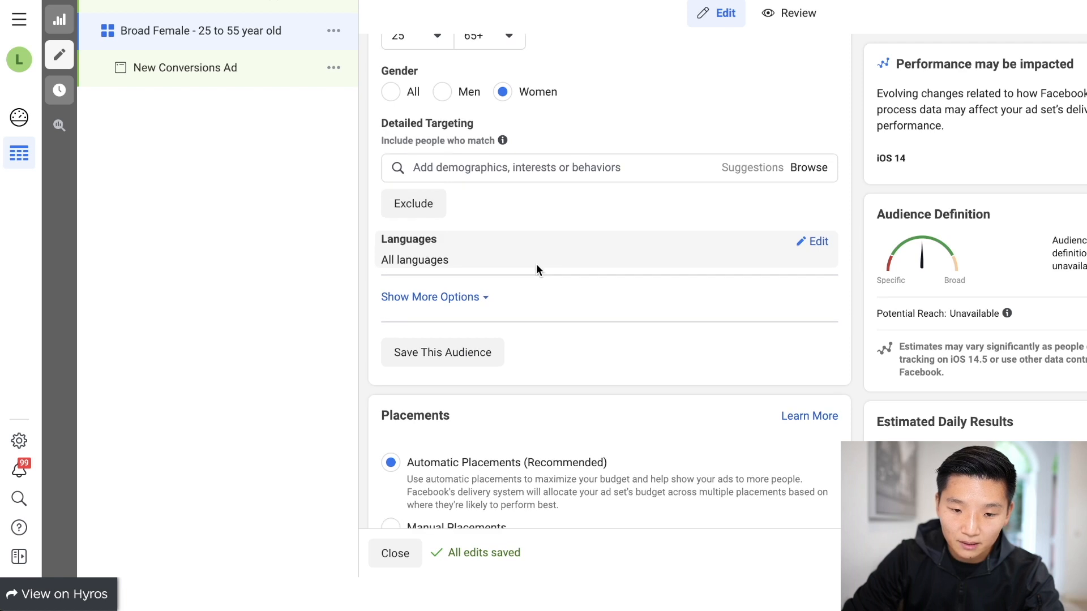
scroll(574, 261, "down", 5)
scroll(578, 267, "up", 10)
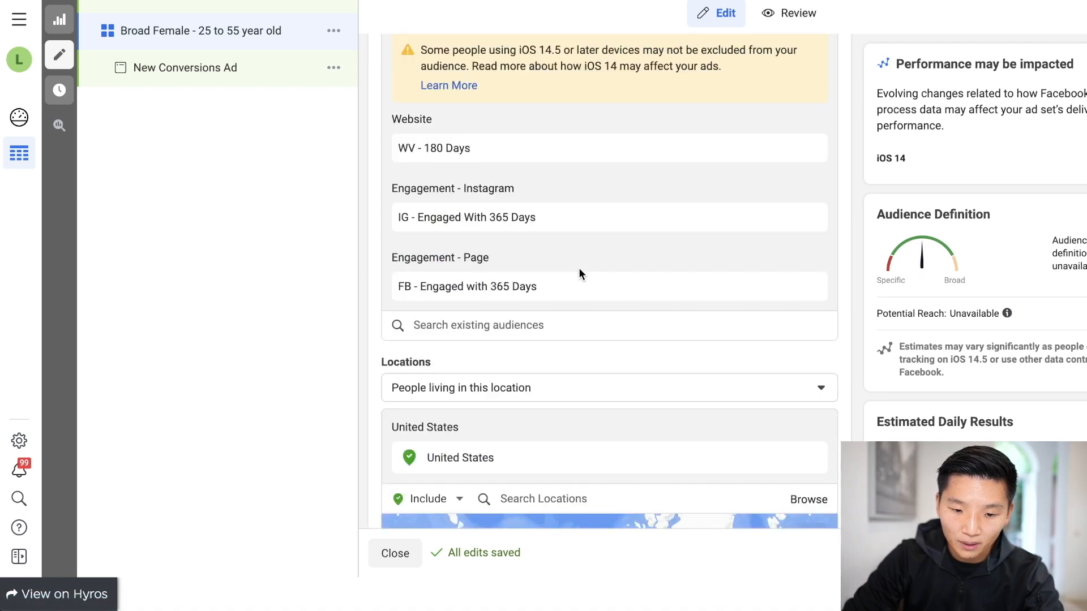
scroll(596, 318, "down", 10)
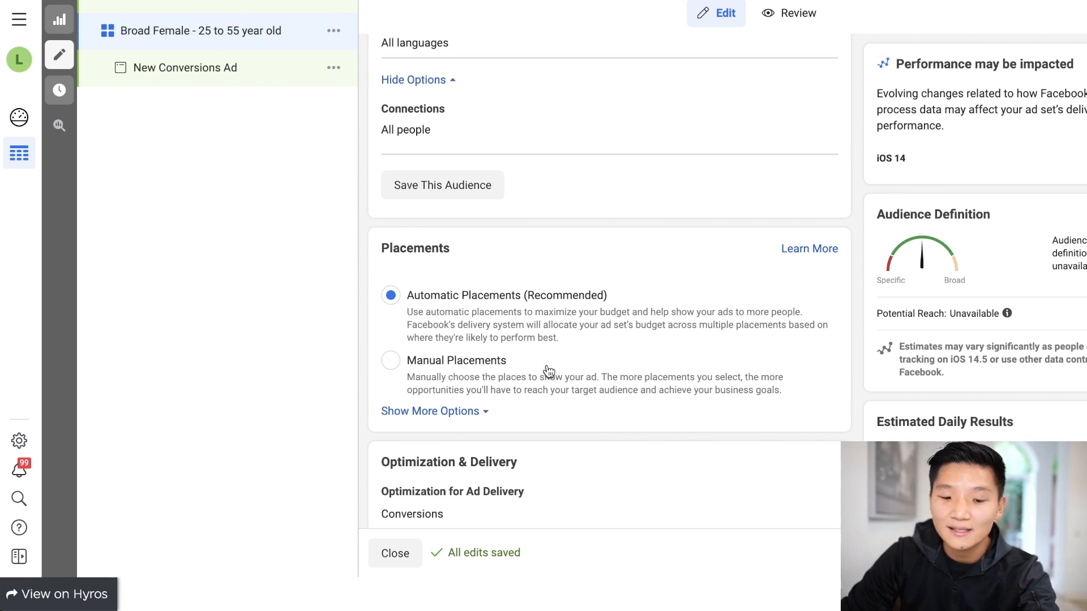
Show the additional Optimization & Delivery options and set the ad set's attribution setting to 1-day click
scroll(549, 370, "down", 3)
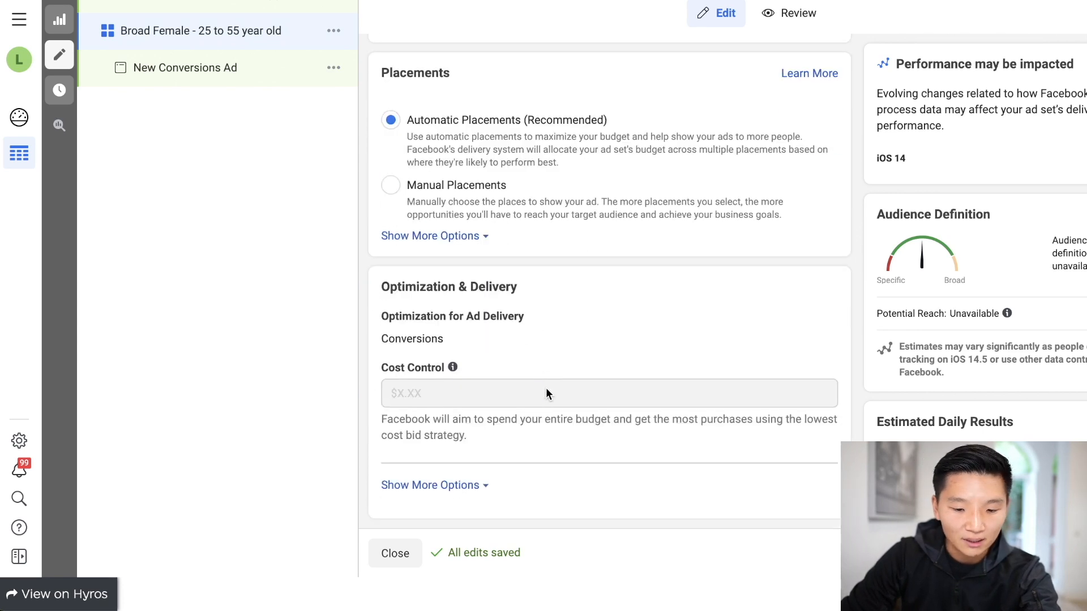
left_click(430, 485)
scroll(579, 428, "down", 2)
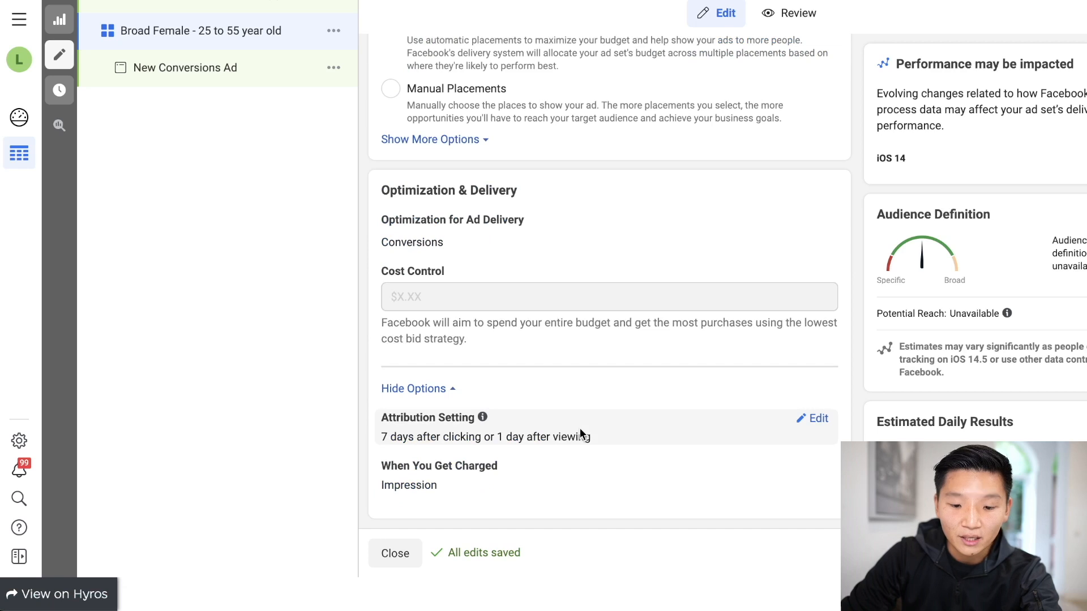
left_click(807, 422)
left_click(505, 433)
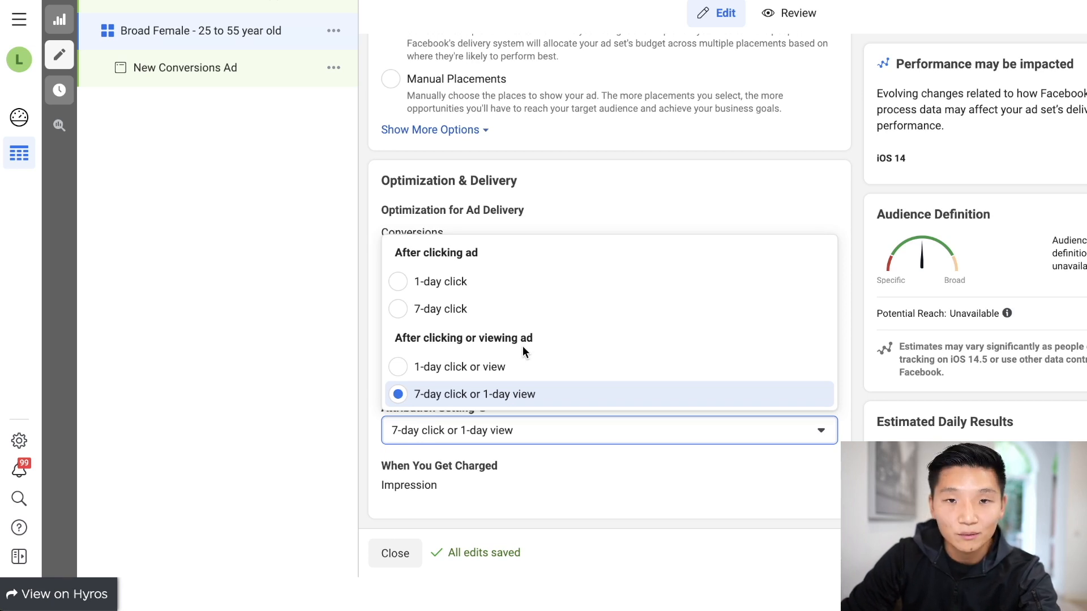
left_click(469, 283)
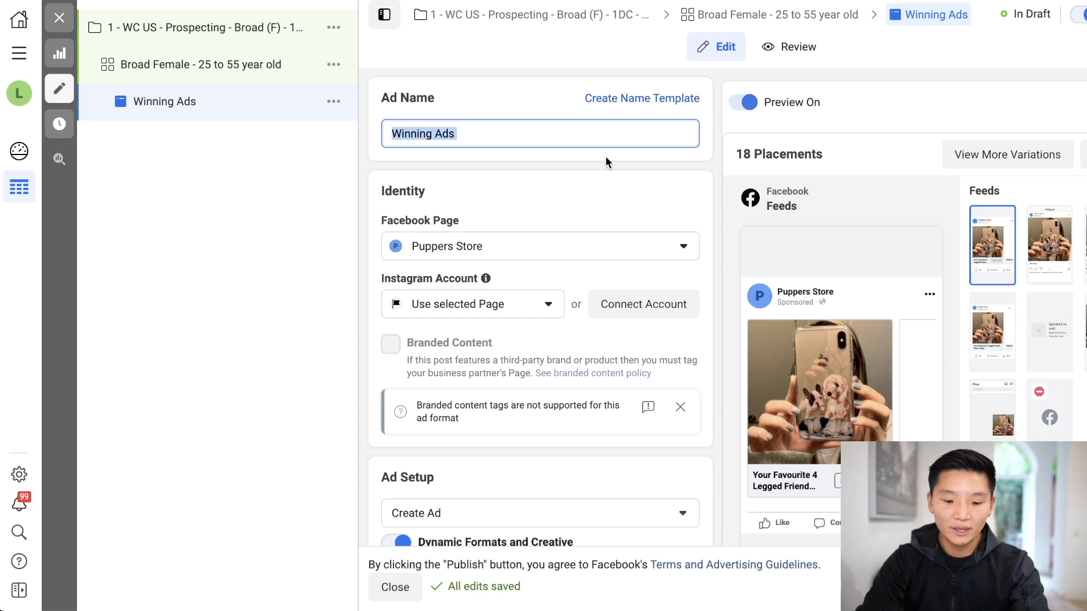
Rename the ad as "Winning Ad Angle: Gift For Loved Ones - AD ID - xxxxxxxx"
type("W")
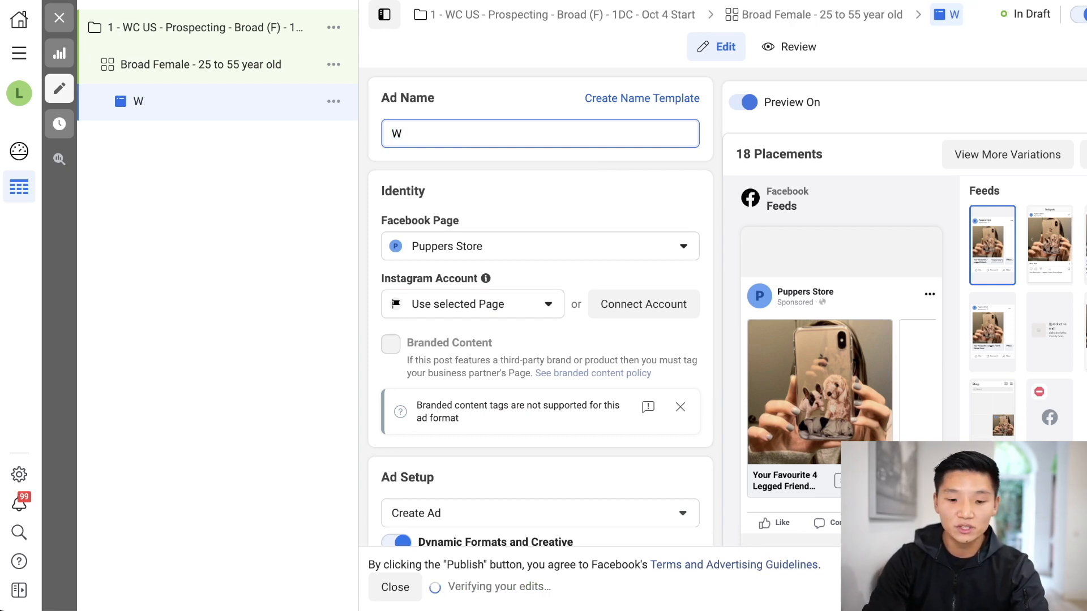
type("inning Ad")
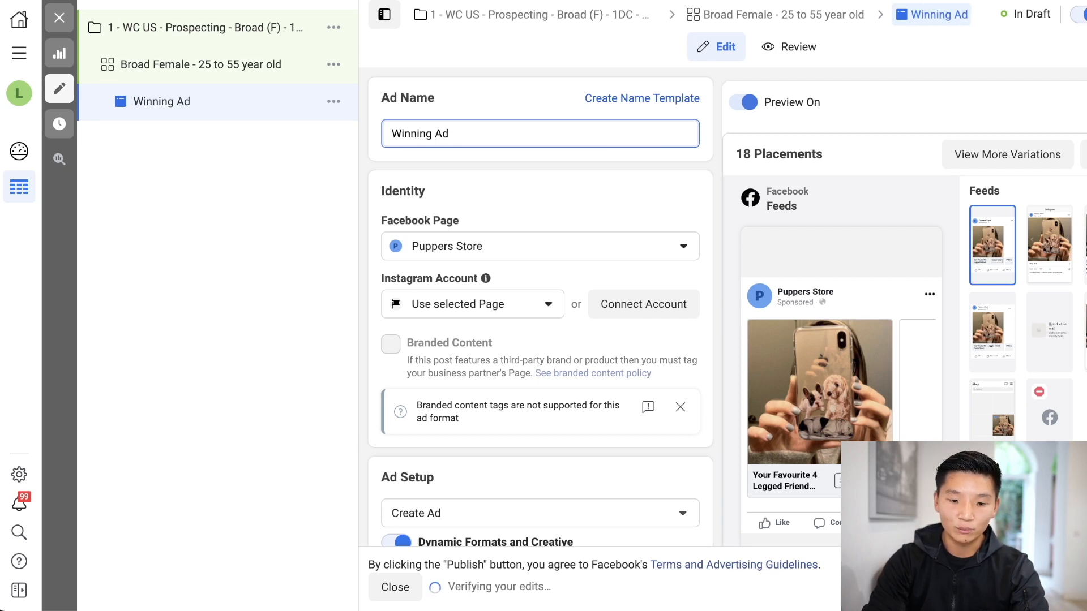
type(" Angle:")
key("BackSpace")
type("Angle:")
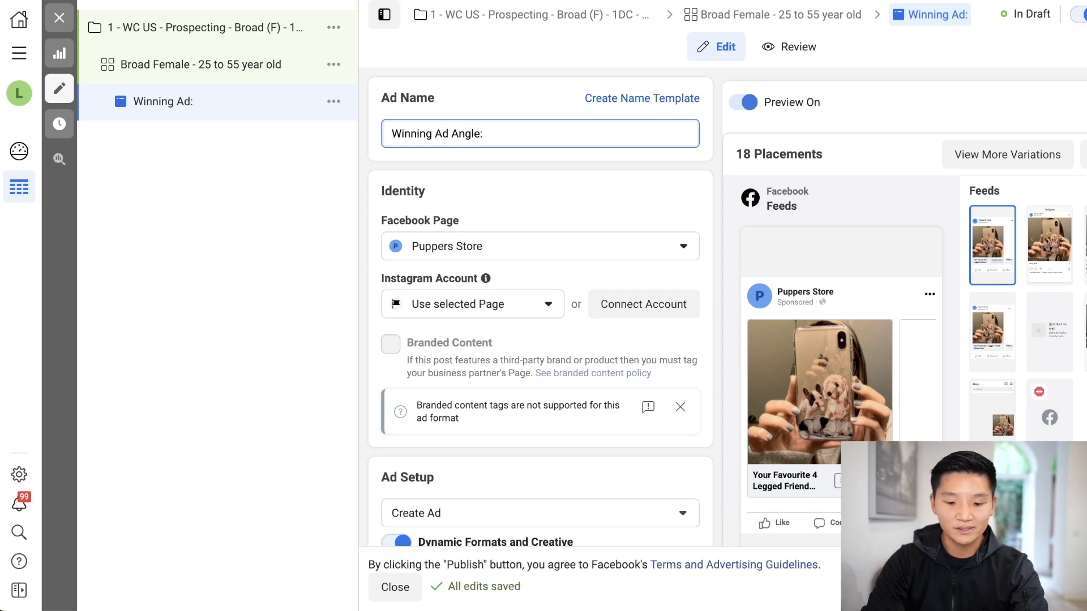
key("BackSpace")
key("BackSpace")
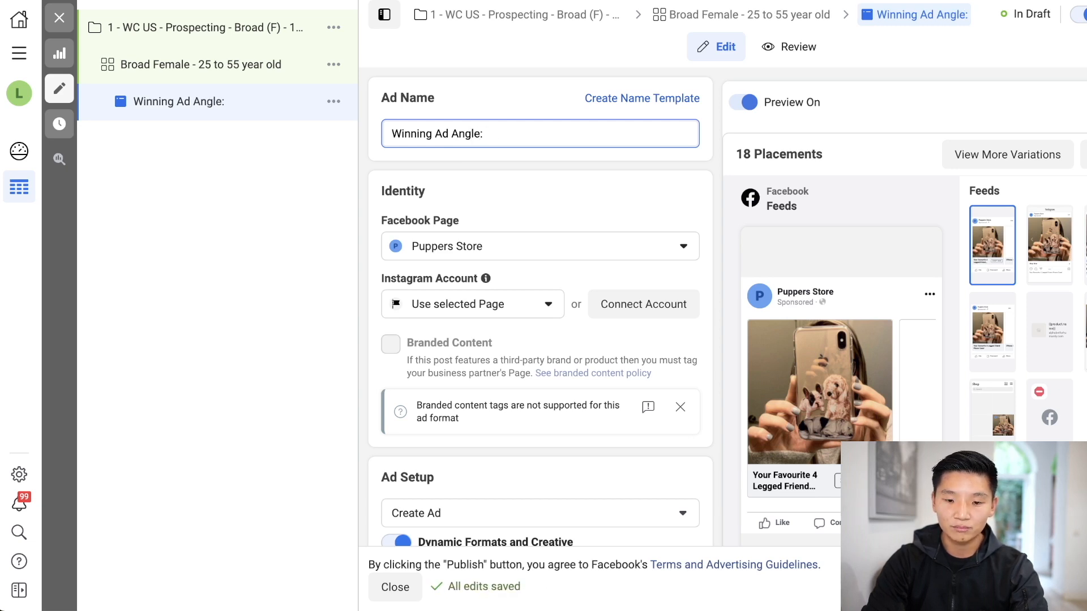
type("Gift For Lo")
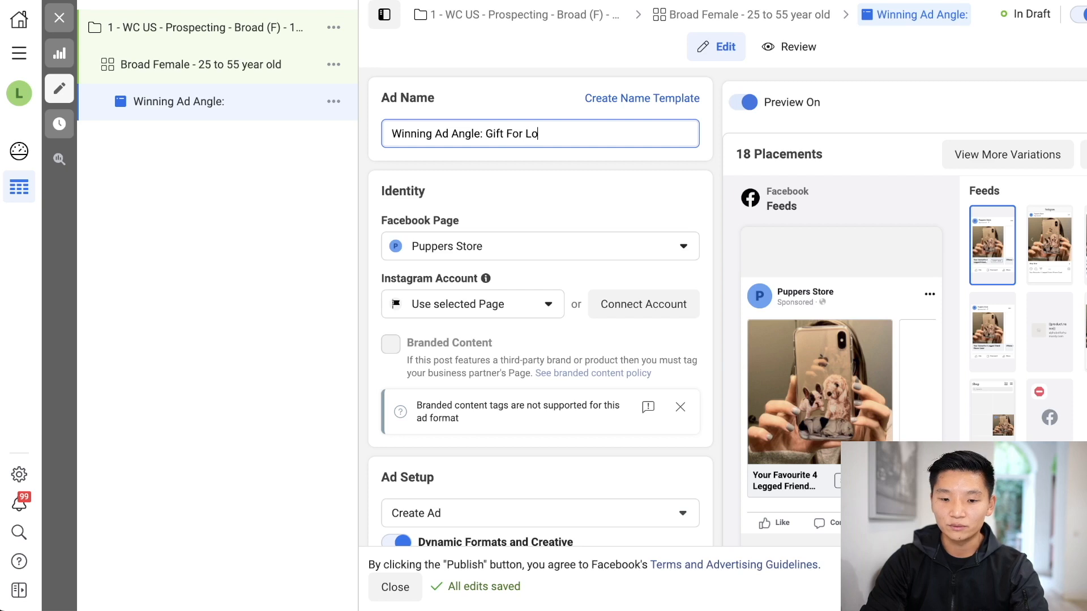
type("ved ON")
key("BackSpace")
type("nes")
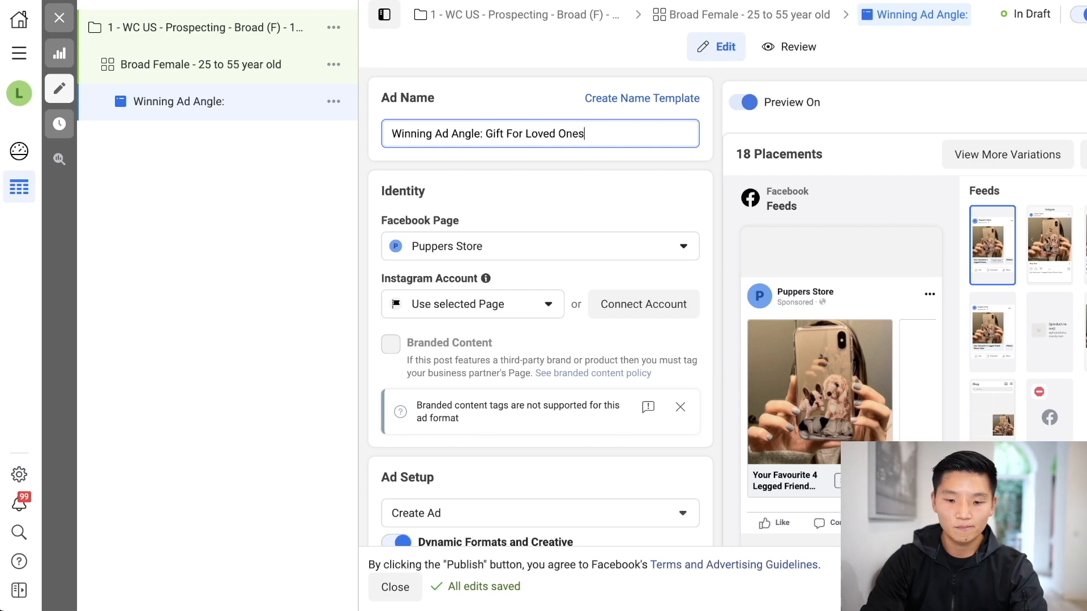
type(" - AD ID")
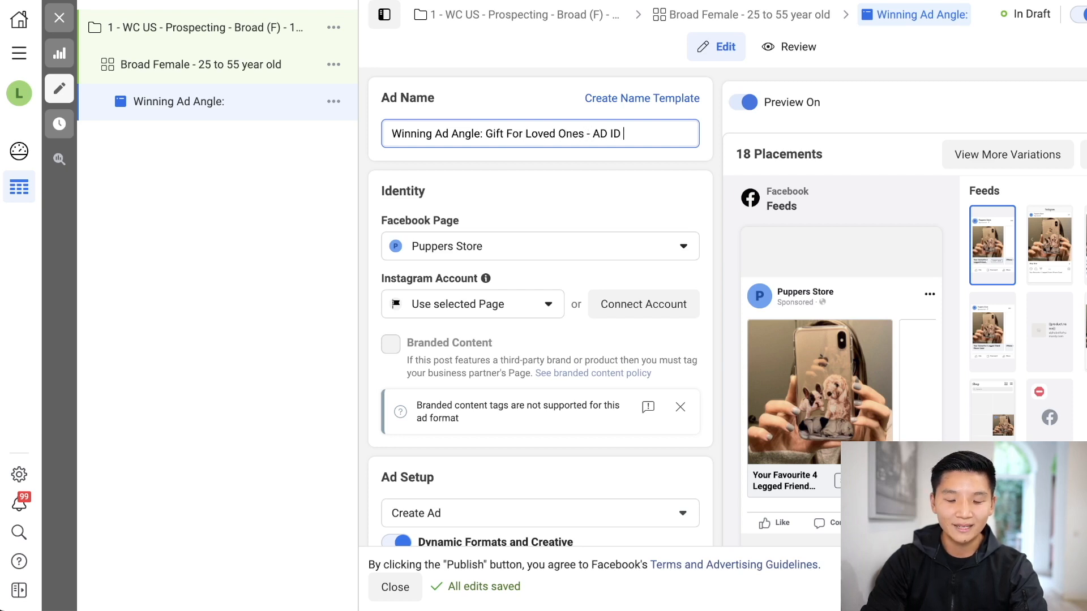
type(" - xxxxxxxx")
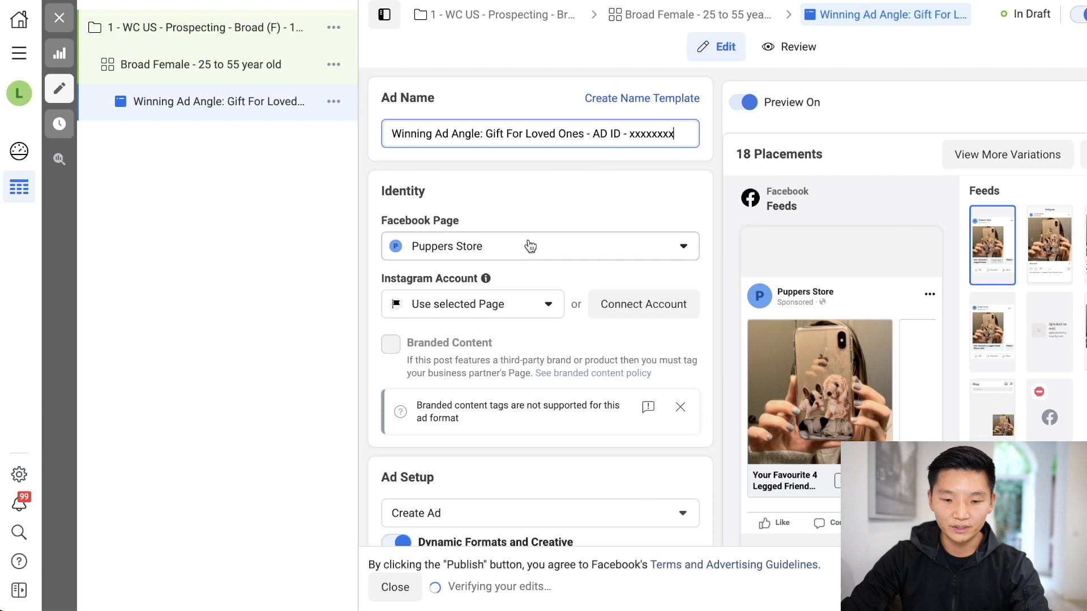
Turn off Dynamic Formats and Creative in the ad setup and set the ad format to Single Image or Video
scroll(560, 254, "down", 1)
scroll(573, 265, "down", 1)
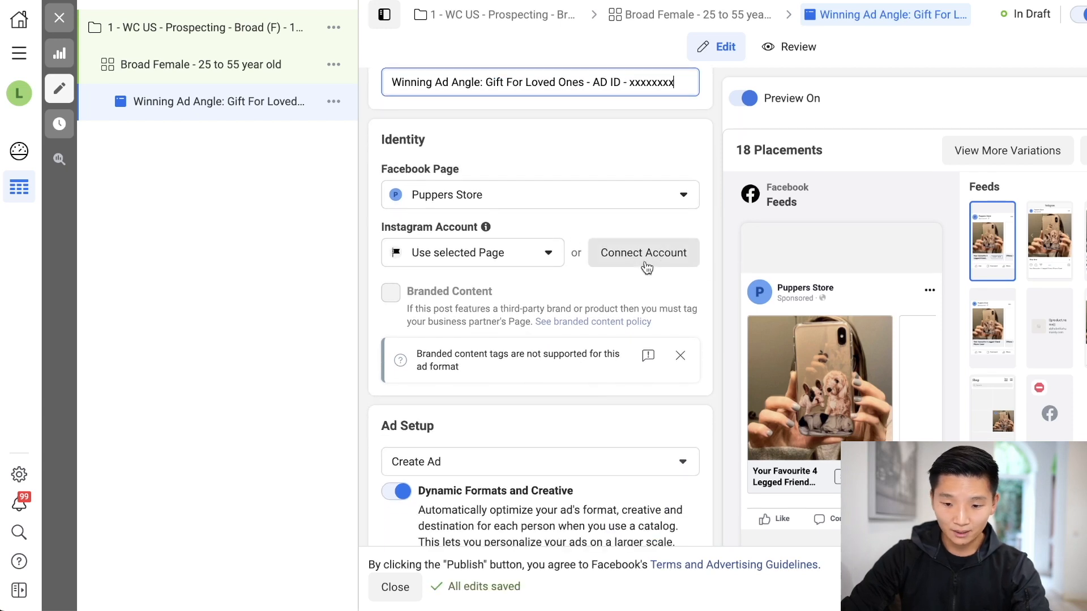
scroll(631, 269, "down", 1)
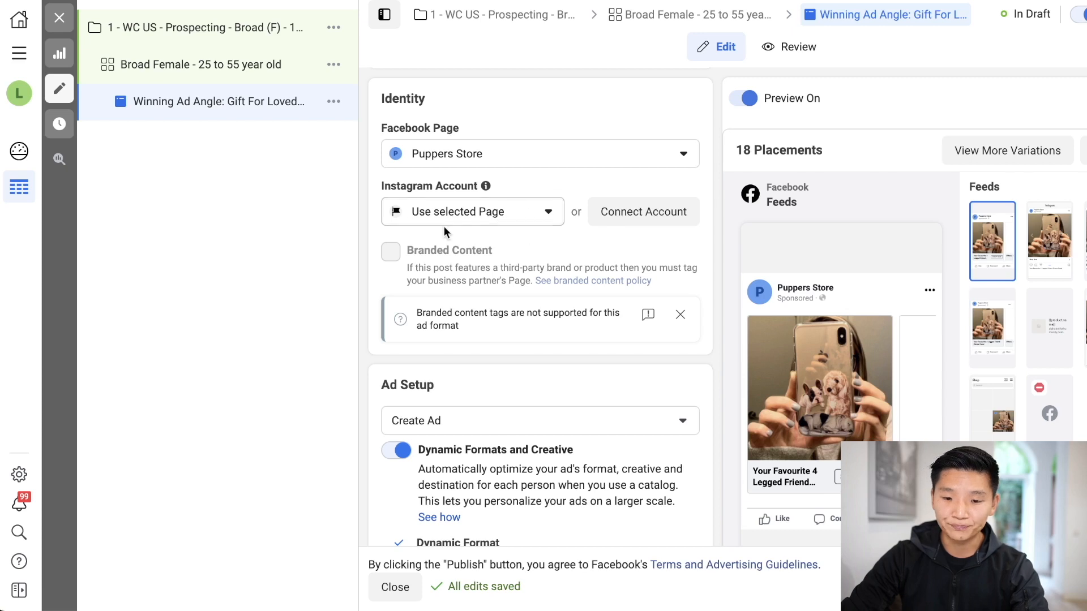
scroll(525, 224, "down", 2)
scroll(524, 230, "down", 2)
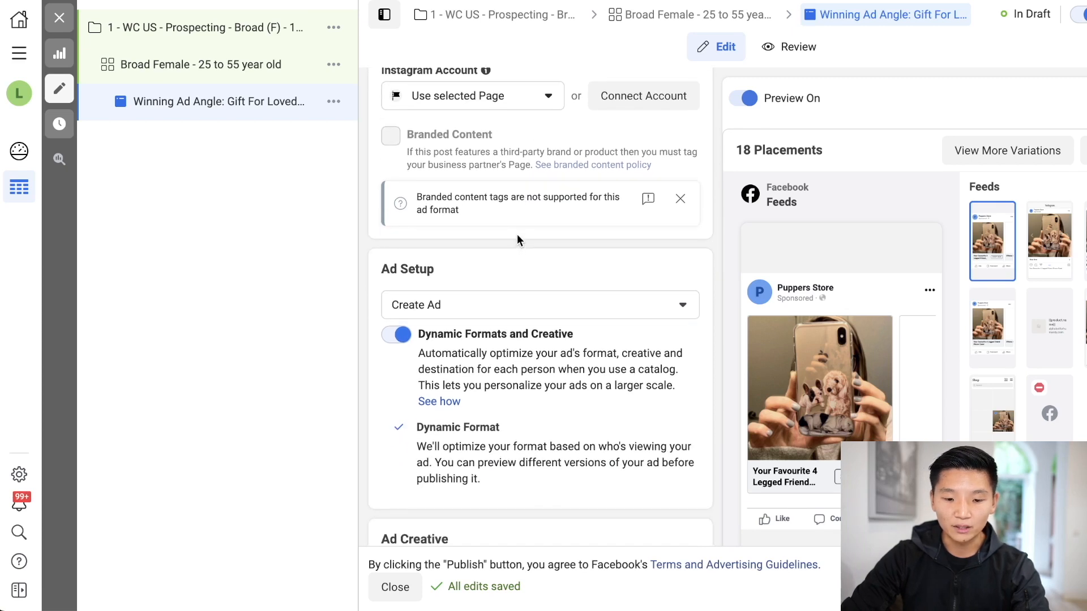
scroll(538, 277, "down", 3)
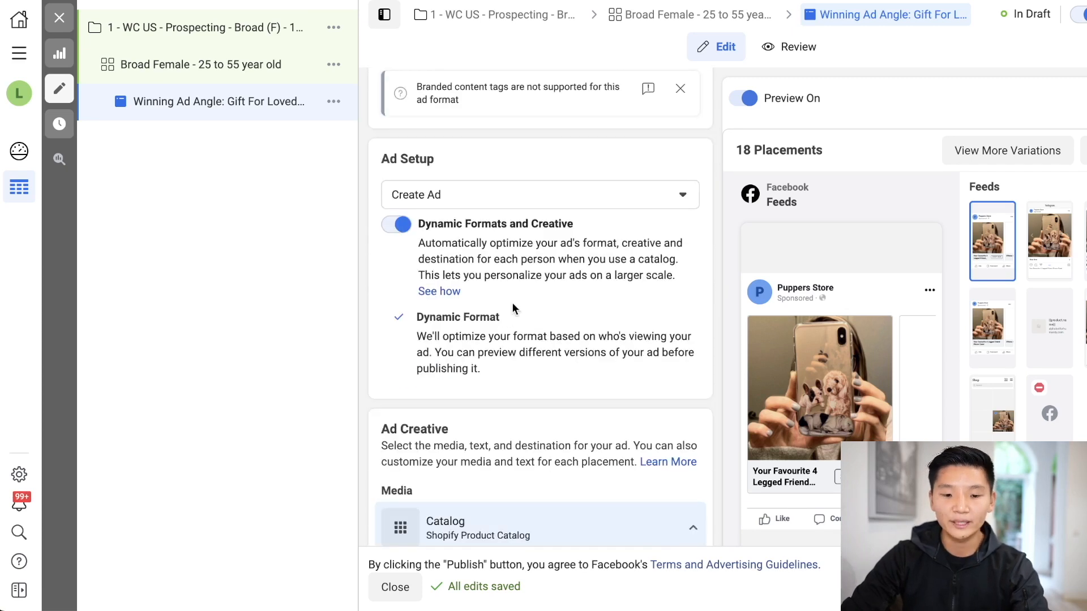
left_click(398, 229)
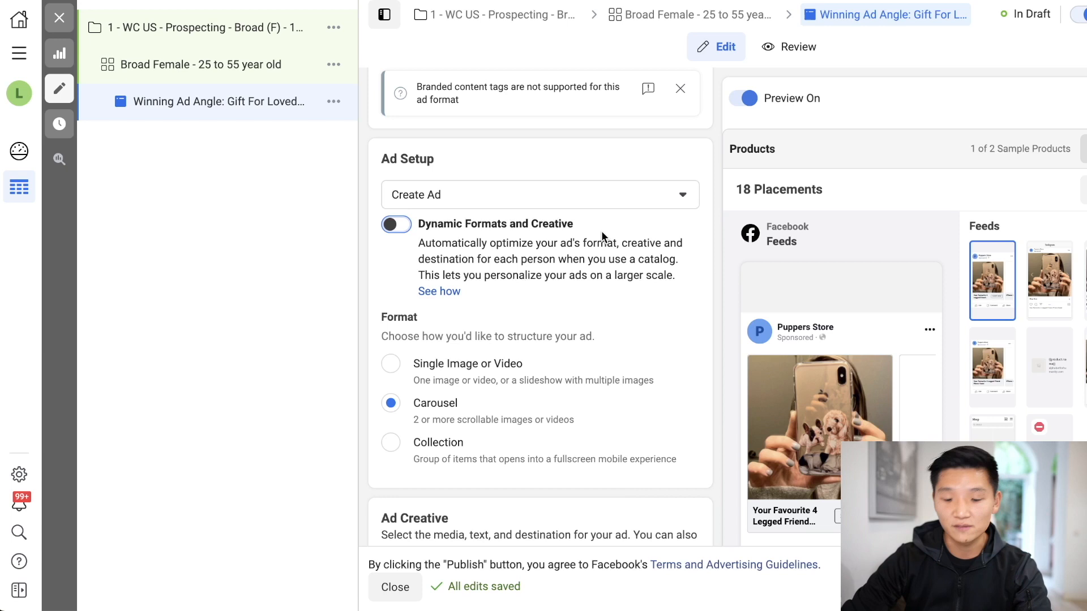
left_click(482, 367)
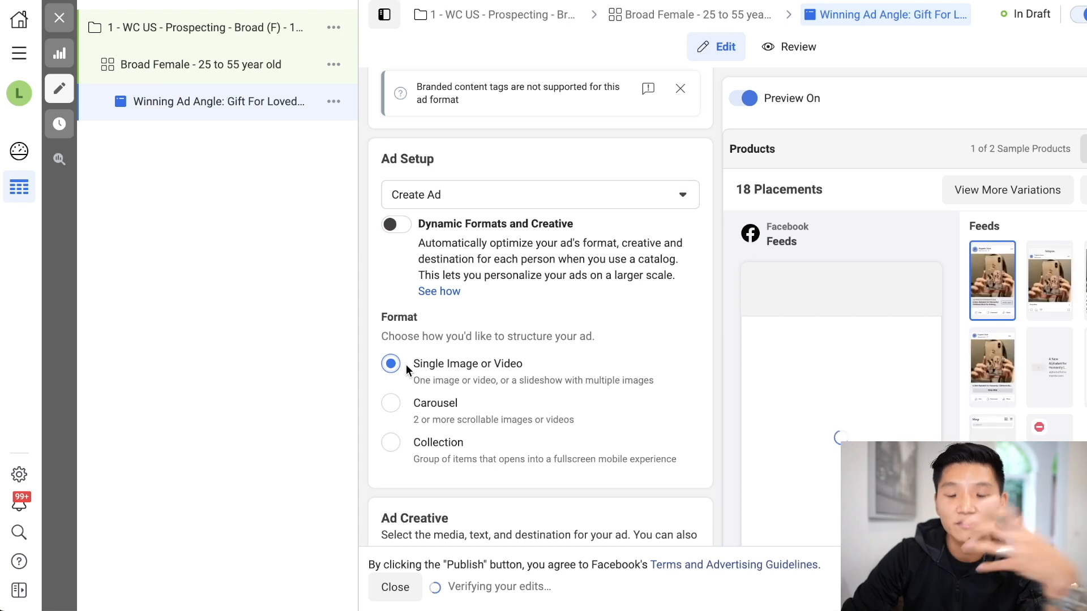
scroll(573, 365, "down", 3)
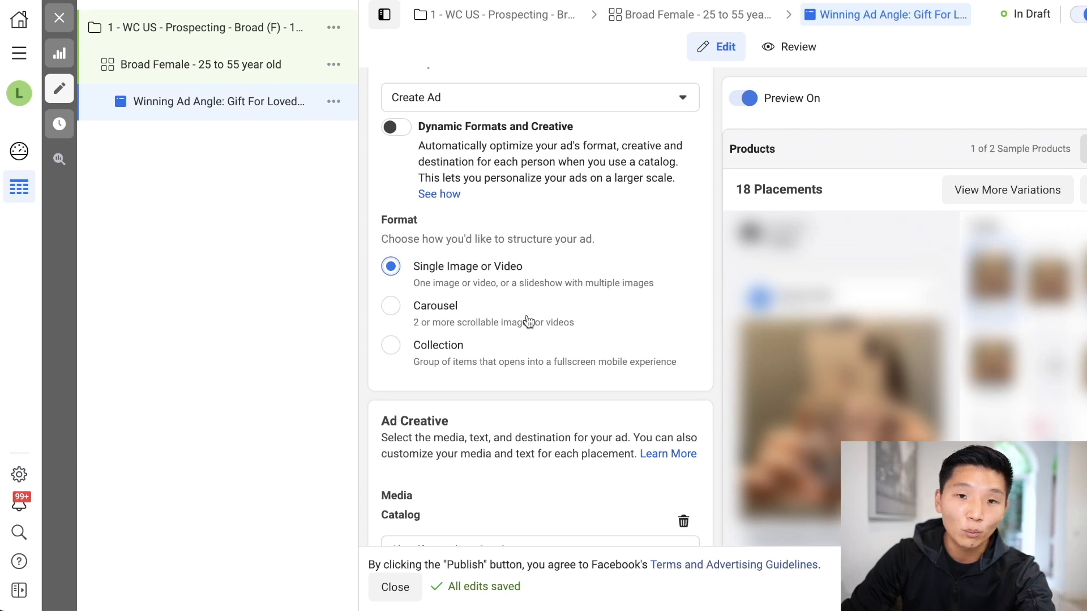
scroll(527, 321, "down", 3)
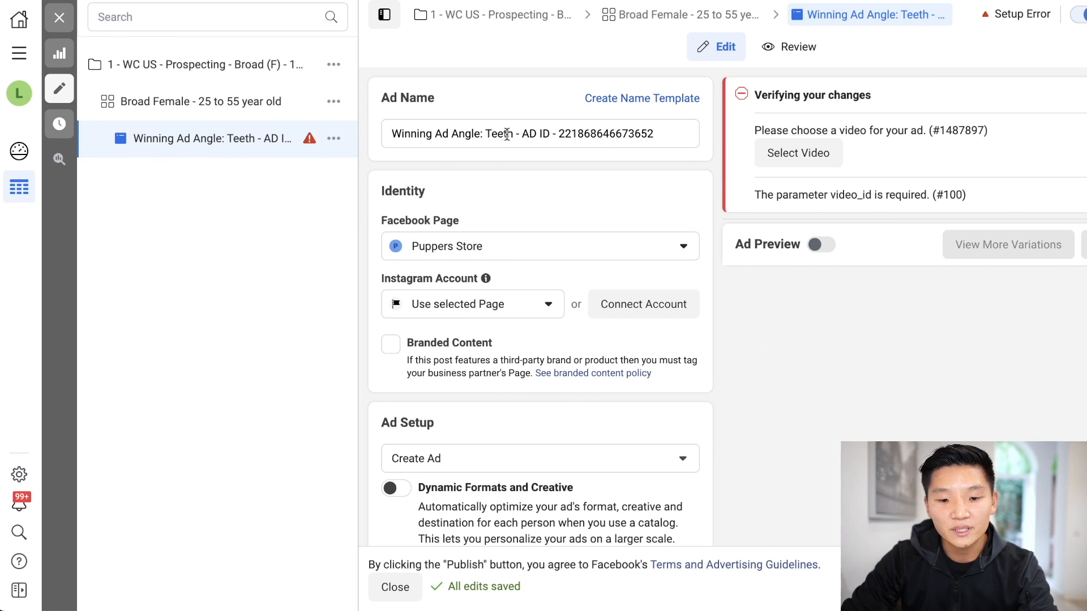
Copy the ad ID number from the end of the Teeth ad's name
double_click(491, 136)
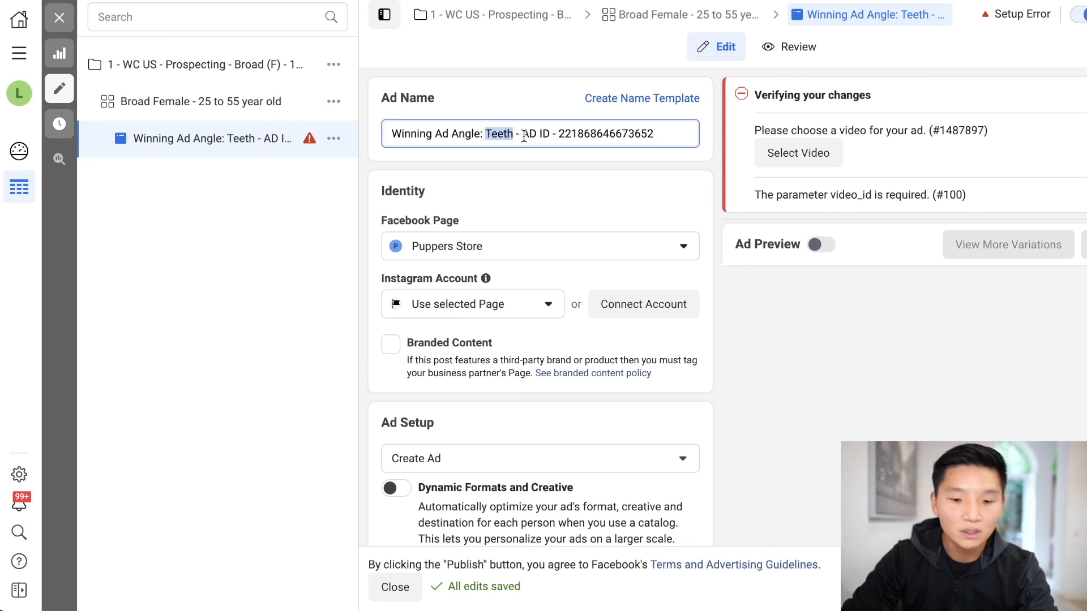
left_click(523, 134)
left_click_drag(660, 134, 562, 138)
key("ctrl+c")
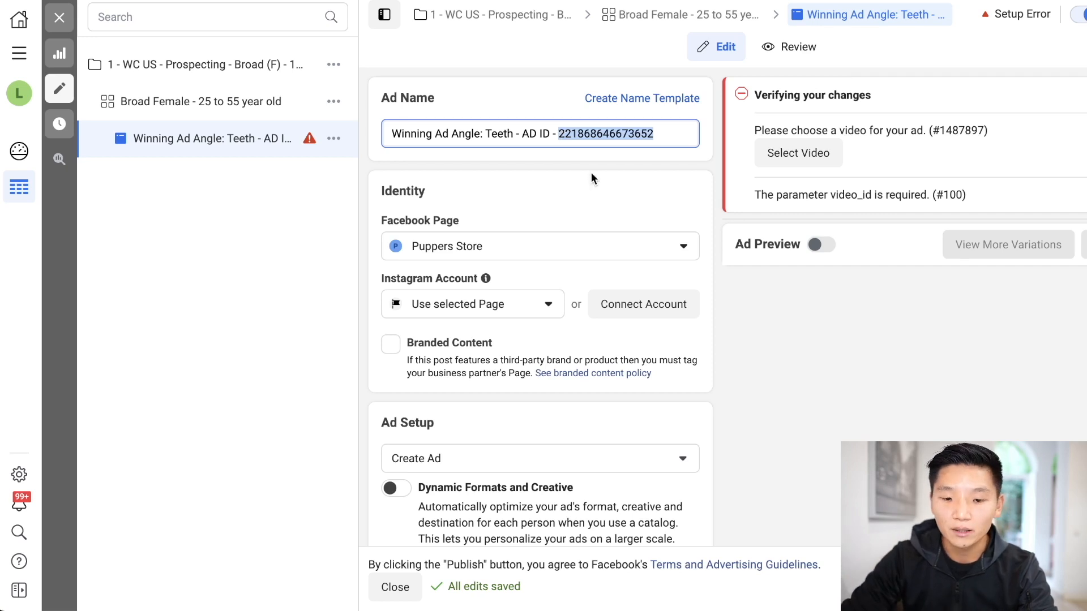
left_click(593, 224)
Change the Teeth ad's setup to Use Existing Post
scroll(593, 227, "down", 2)
scroll(593, 232, "down", 1)
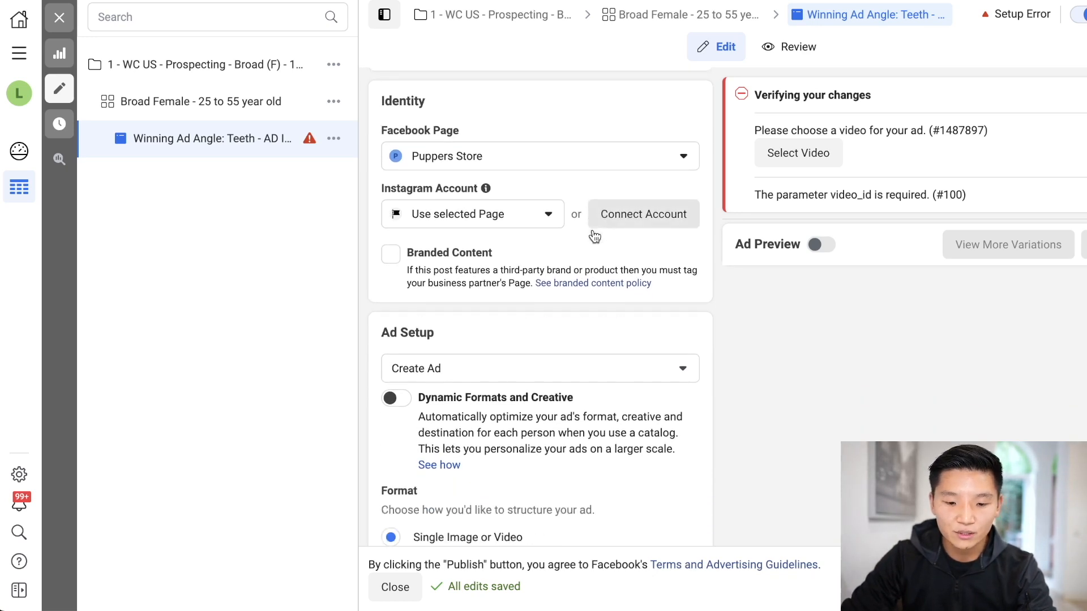
left_click(463, 360)
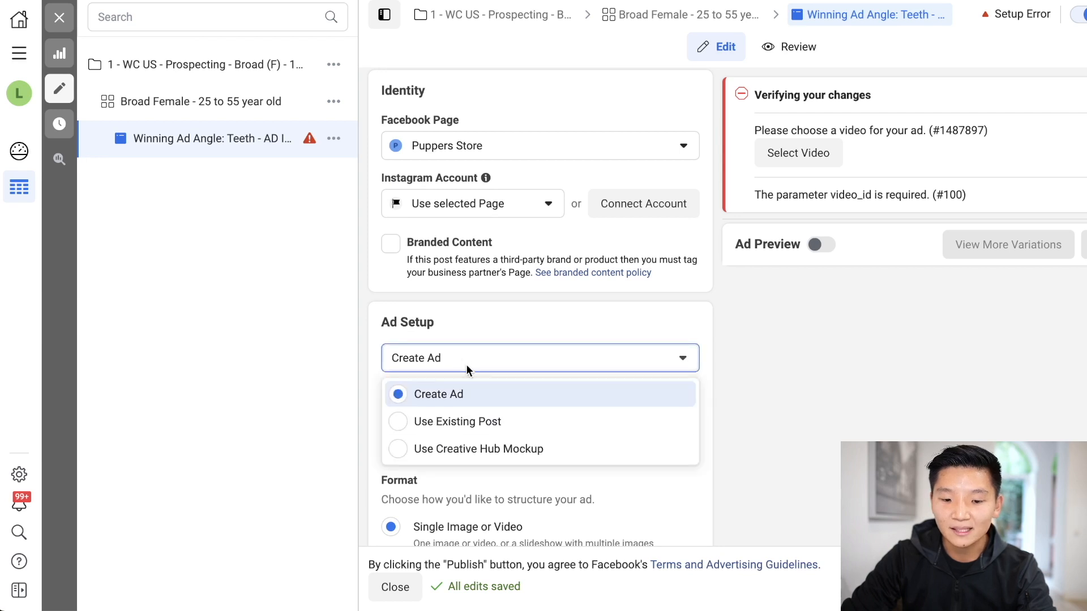
left_click(484, 422)
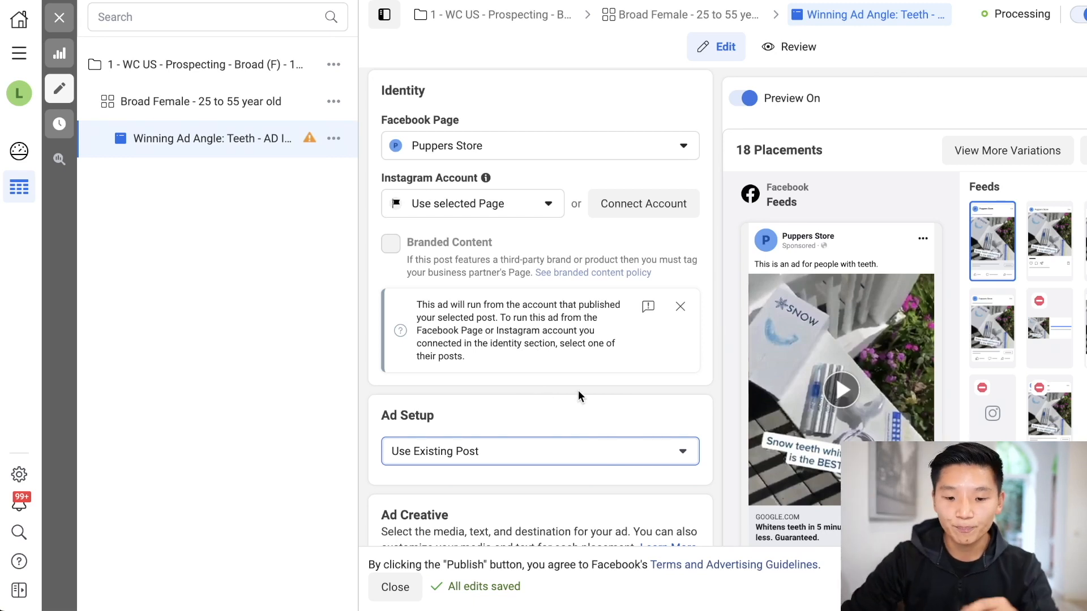
Enter the copied ad ID as the post ID in the Teeth ad's creative settings and submit it
scroll(574, 396, "down", 1)
scroll(518, 417, "down", 4)
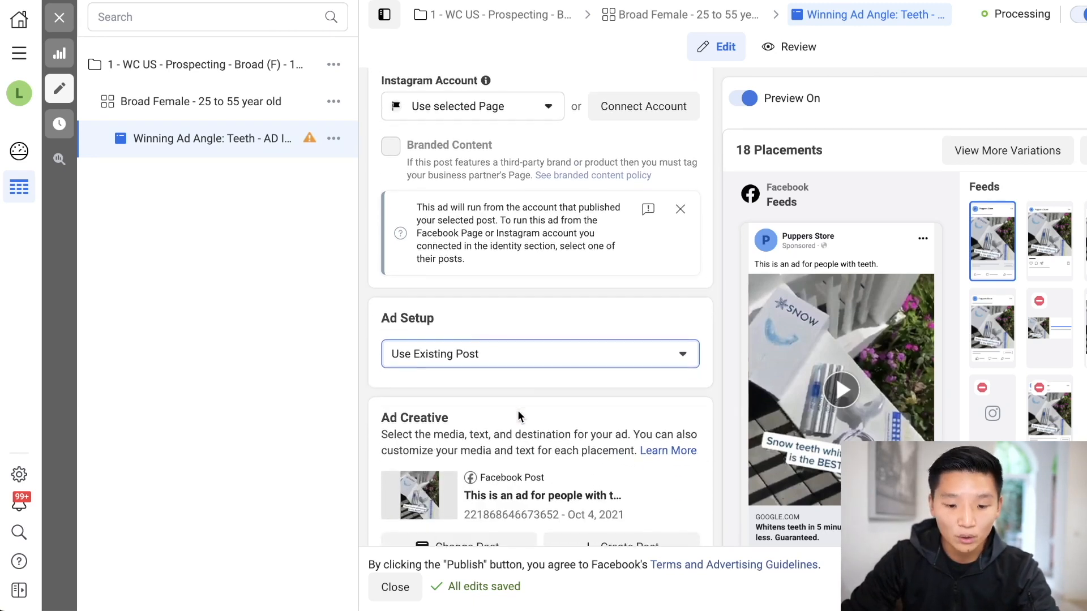
scroll(498, 422, "down", 1)
scroll(481, 478, "down", 4)
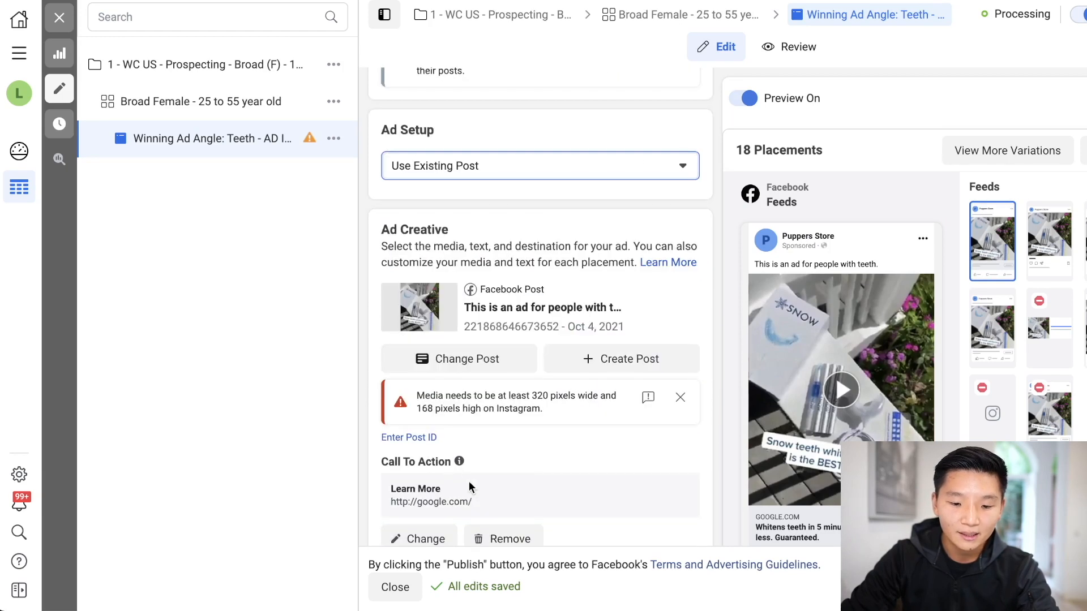
left_click(430, 440)
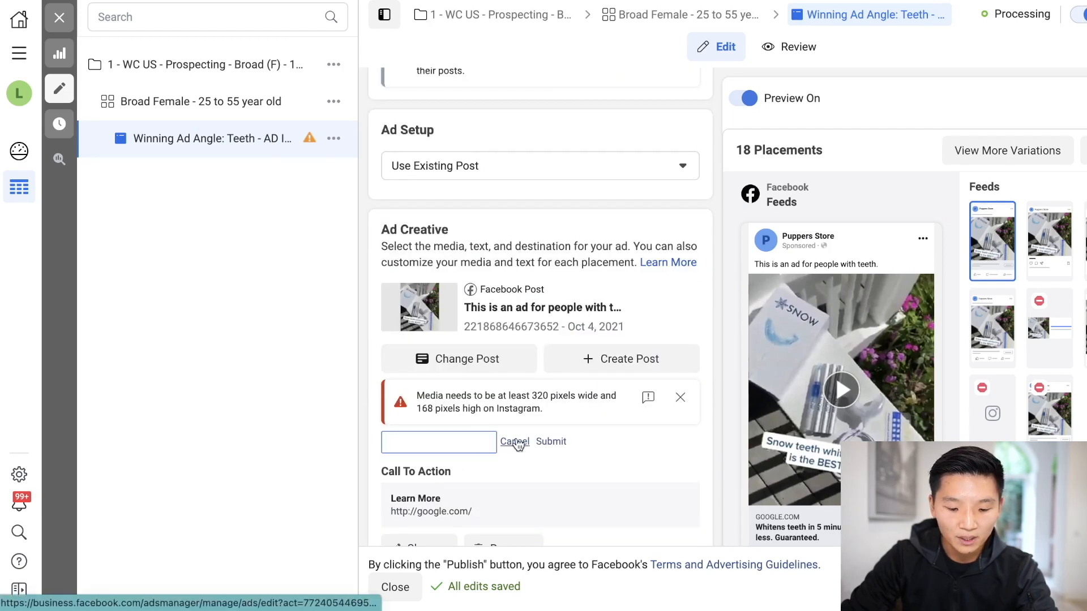
key("ctrl+v")
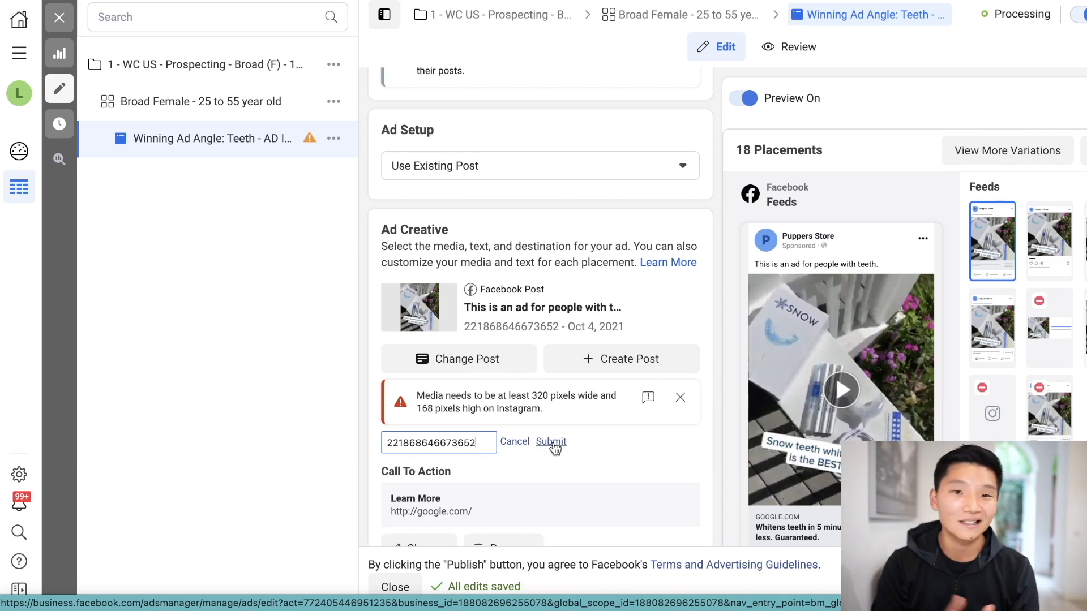
left_click(552, 442)
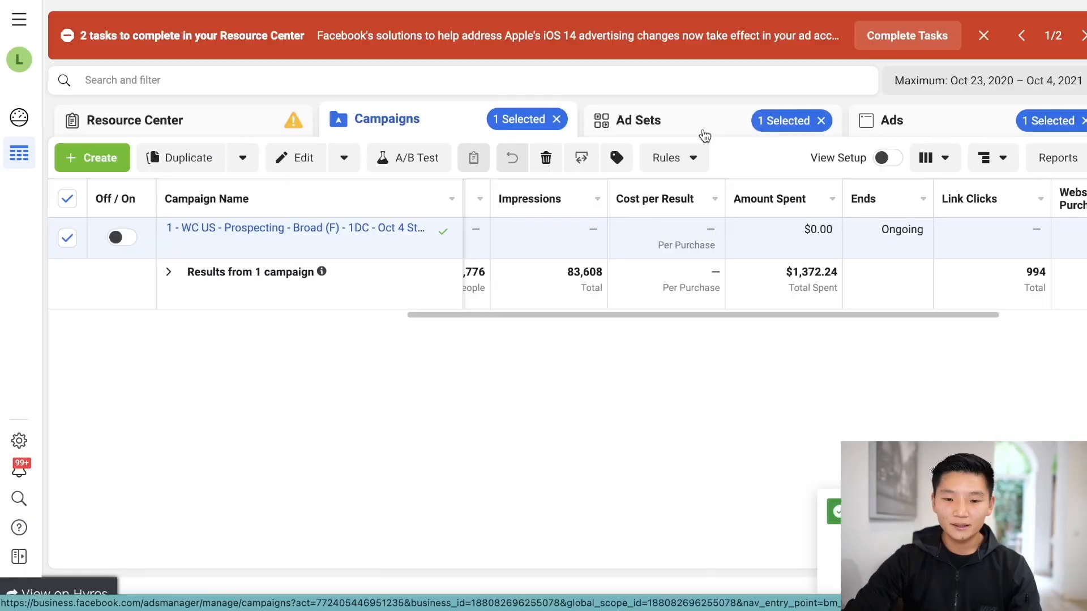
Duplicate the Teeth ad in the Broad Female - 25 to 55 year old ad set, making 2 copies in the original campaign
left_click(702, 125)
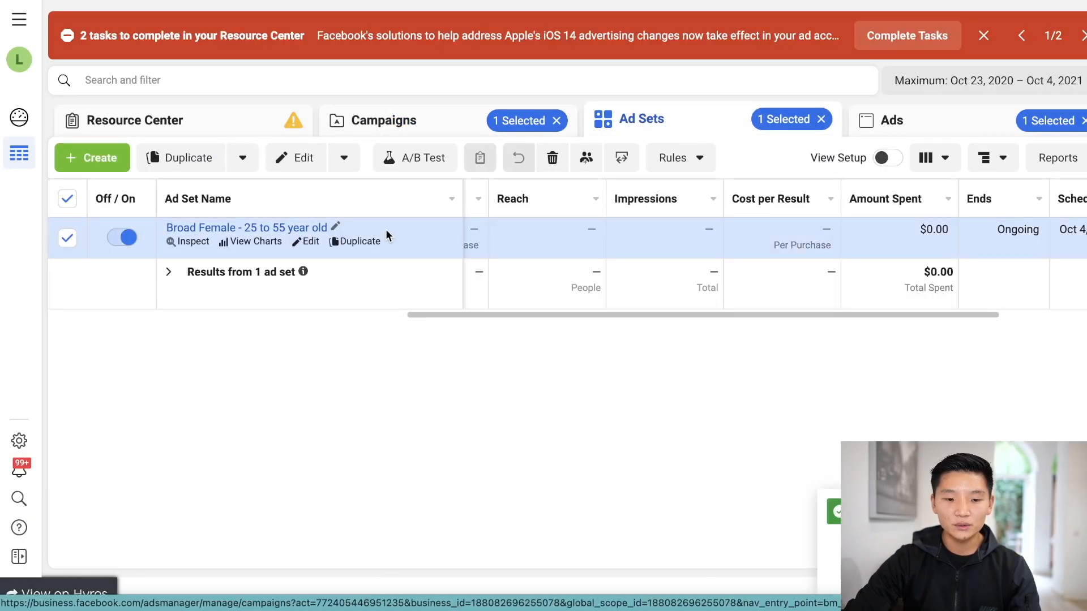
left_click(281, 229)
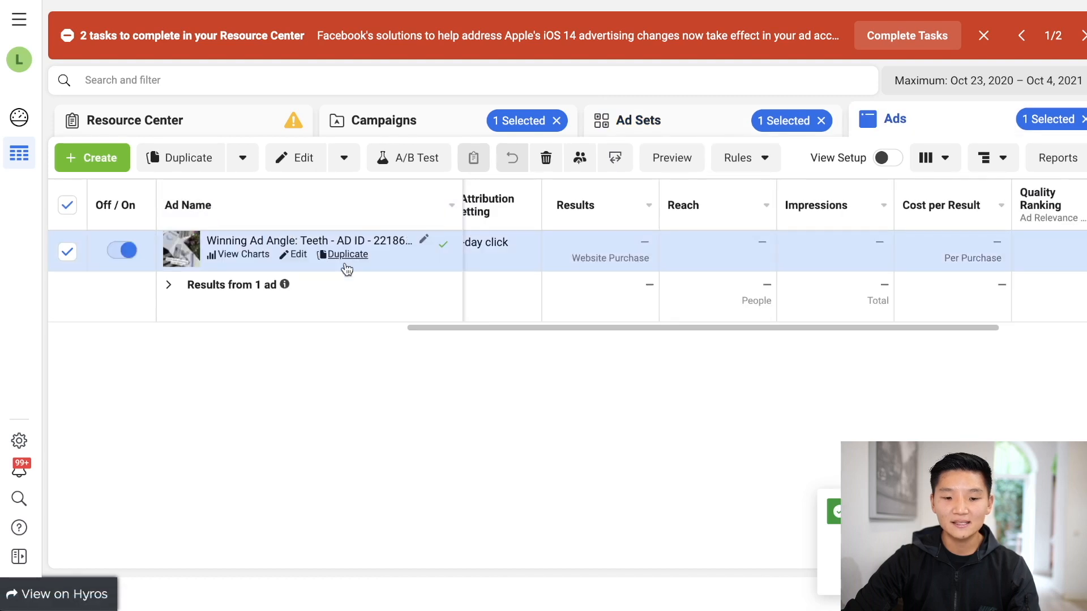
left_click(346, 265)
left_click(351, 420)
key("BackSpace")
type("2")
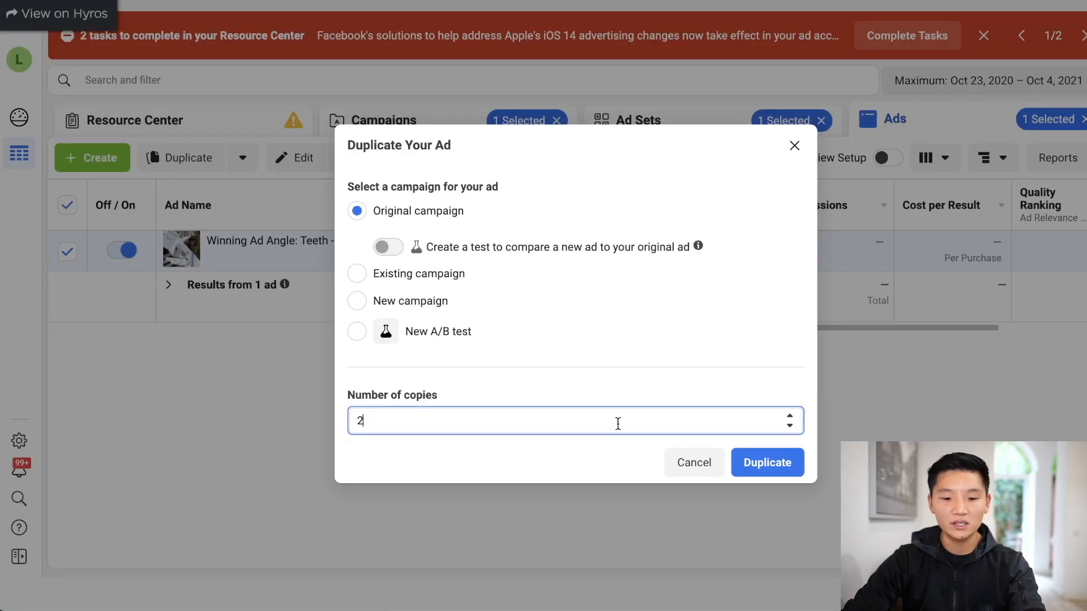
left_click(786, 465)
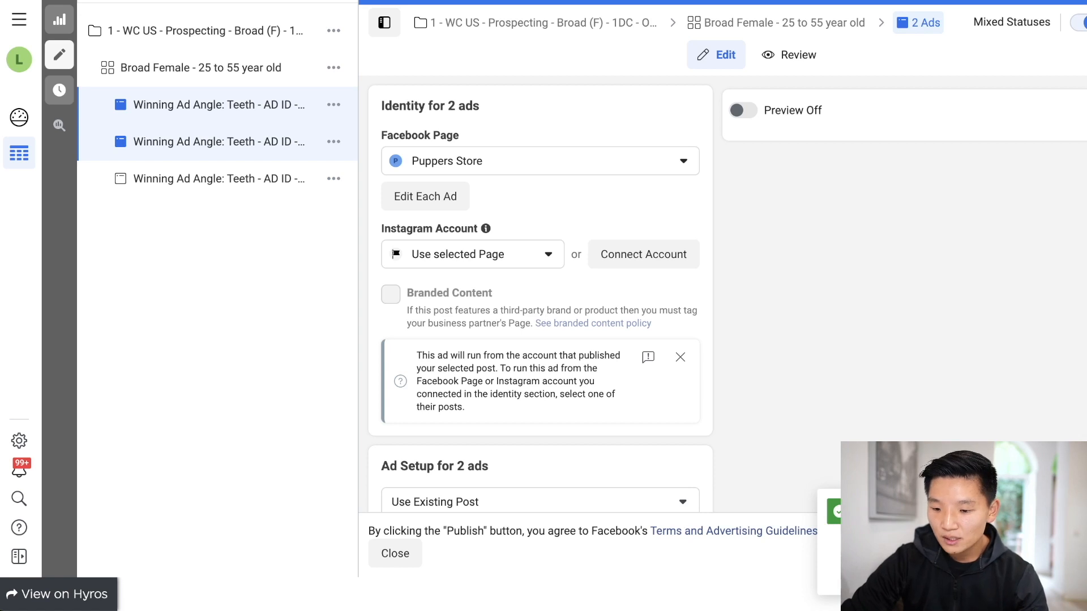
Duplicate the Broad Female - 25 to 55 year old ad set within the original campaign, making 2 copies
left_click(778, 28)
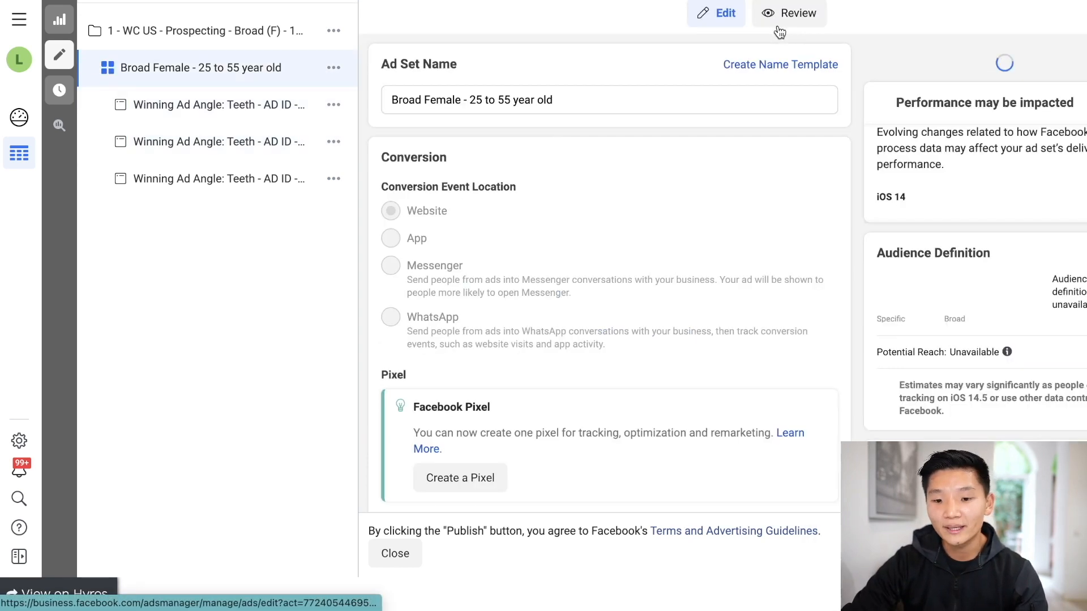
left_click(335, 68)
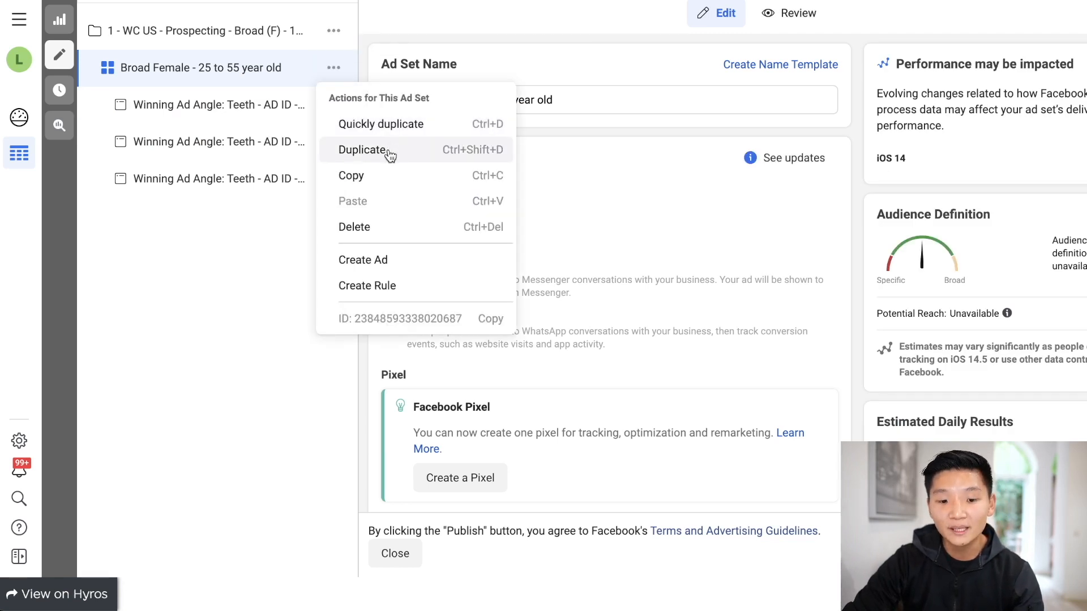
left_click(388, 150)
left_click_drag(371, 415, 451, 417)
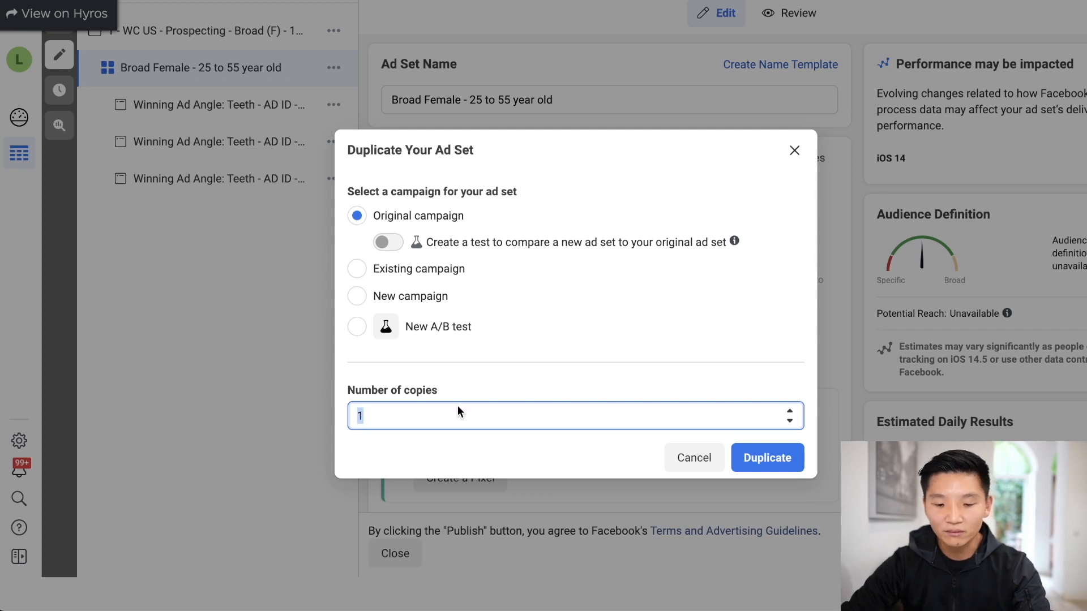
type("2")
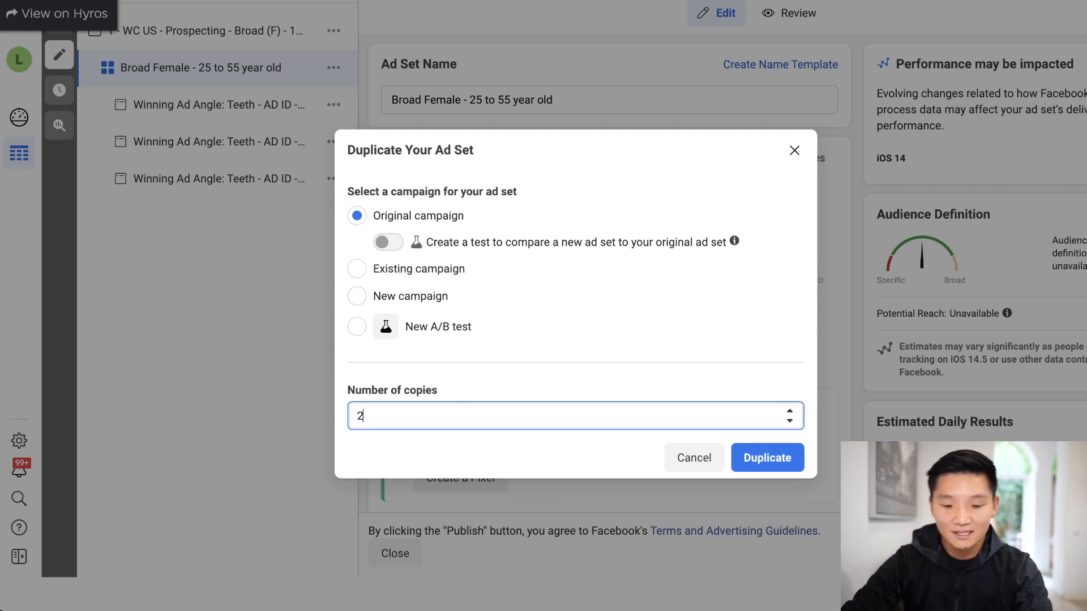
left_click(762, 460)
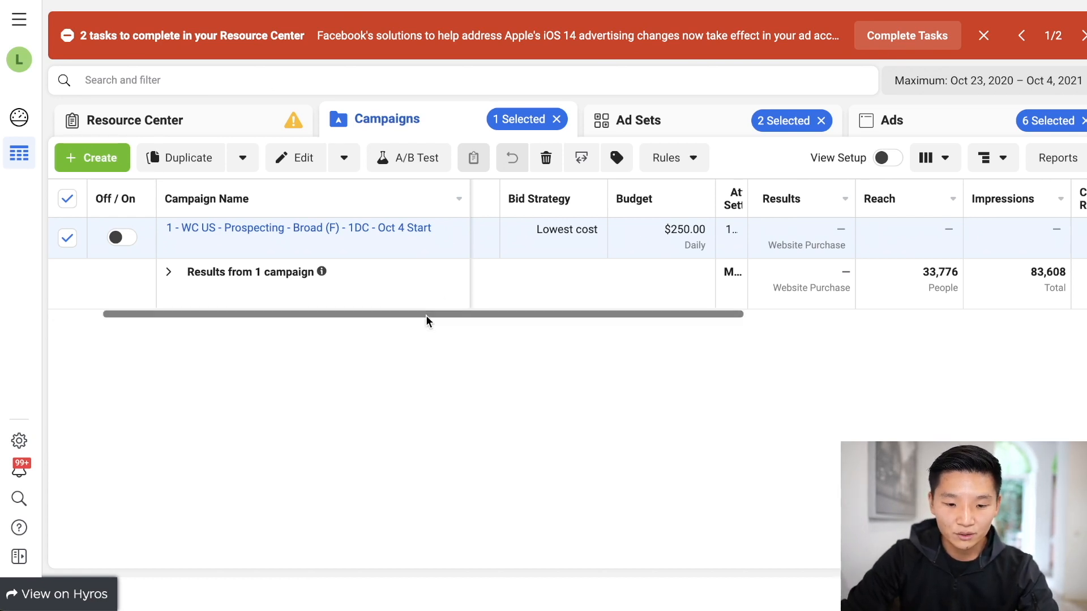
Duplicate the WC US prospecting campaign with 2 copies and close the editor to return to the campaign list
left_click_drag(425, 316, 357, 316)
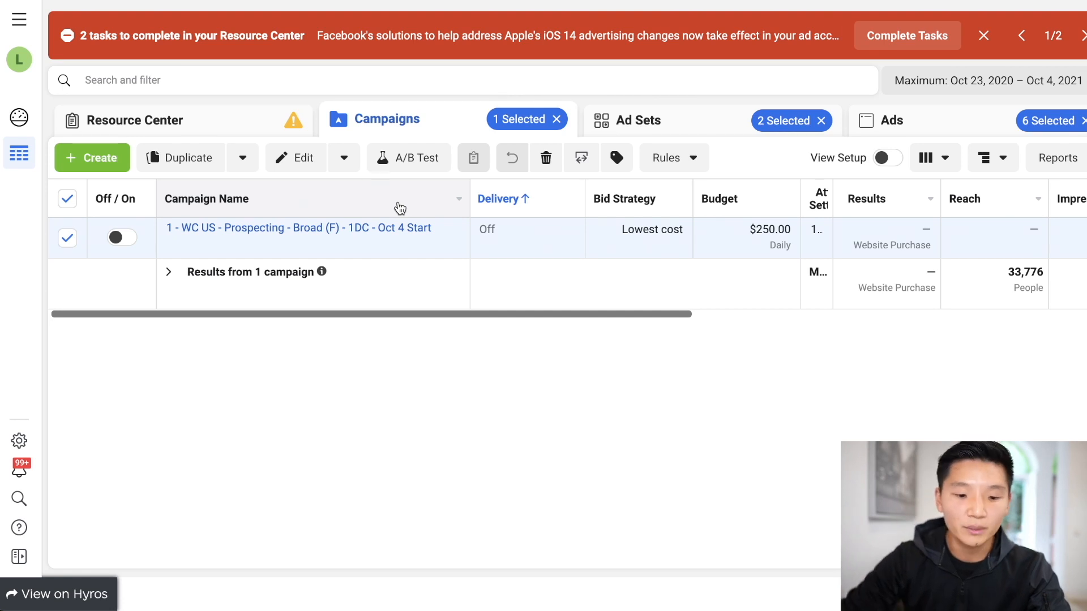
mouse_move(390, 241)
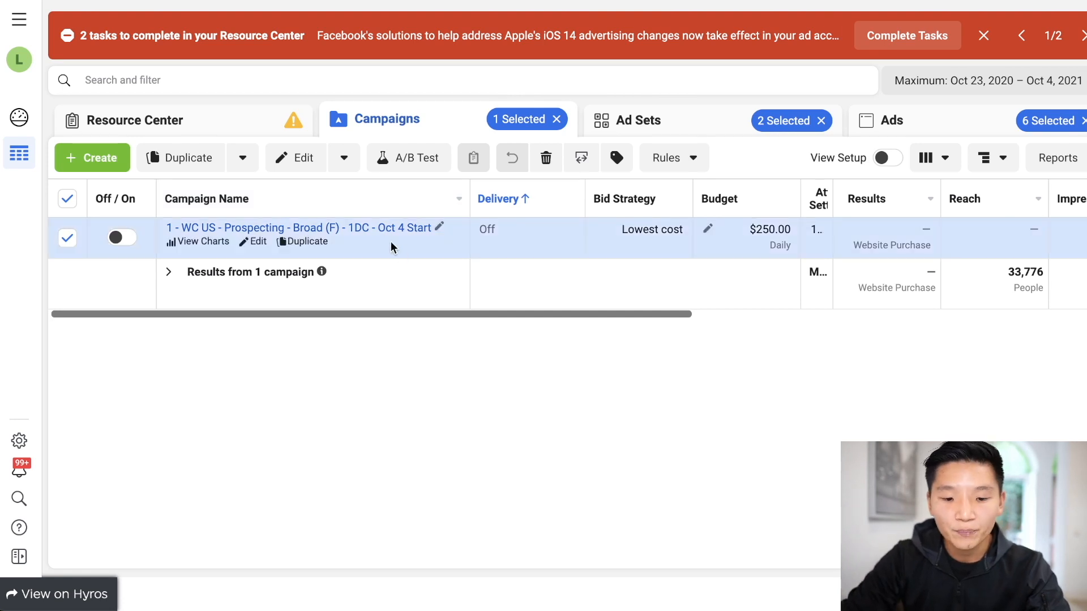
left_click(317, 242)
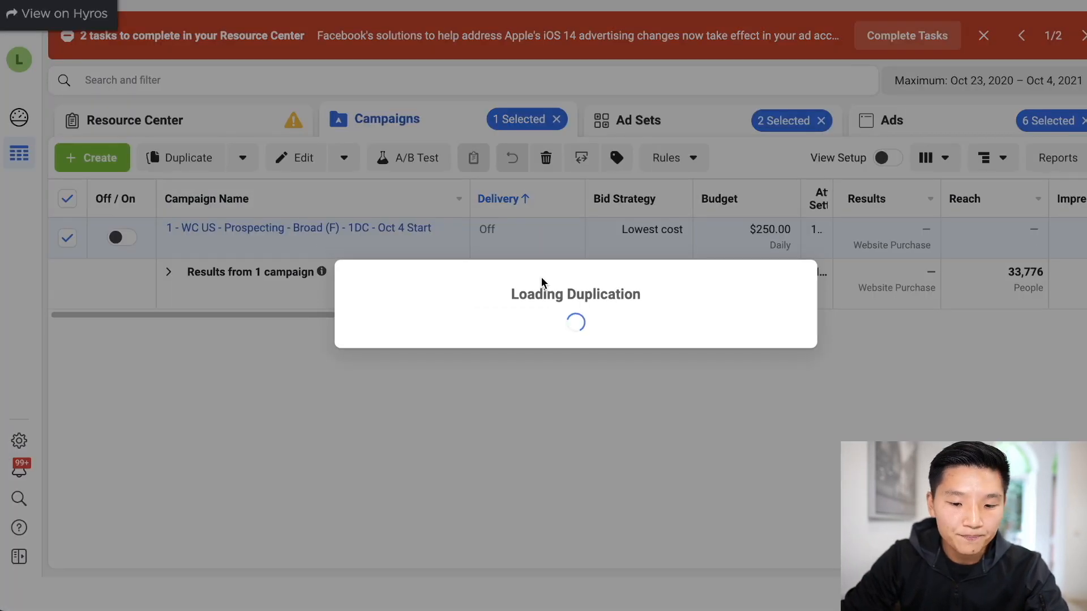
left_click(618, 372)
key("BackSpace")
type("2")
left_click(750, 419)
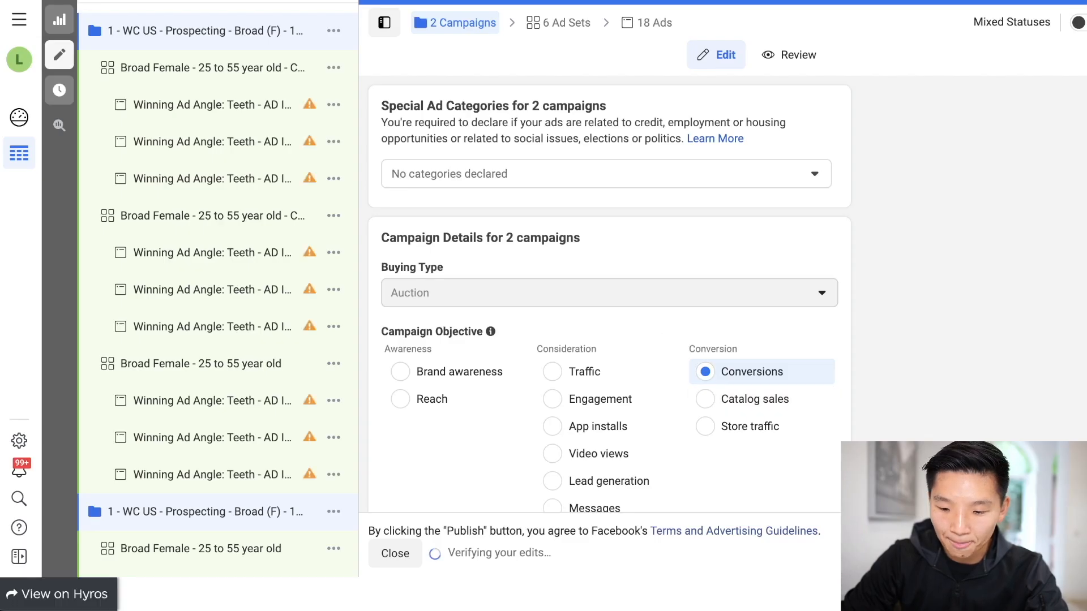
left_click(395, 553)
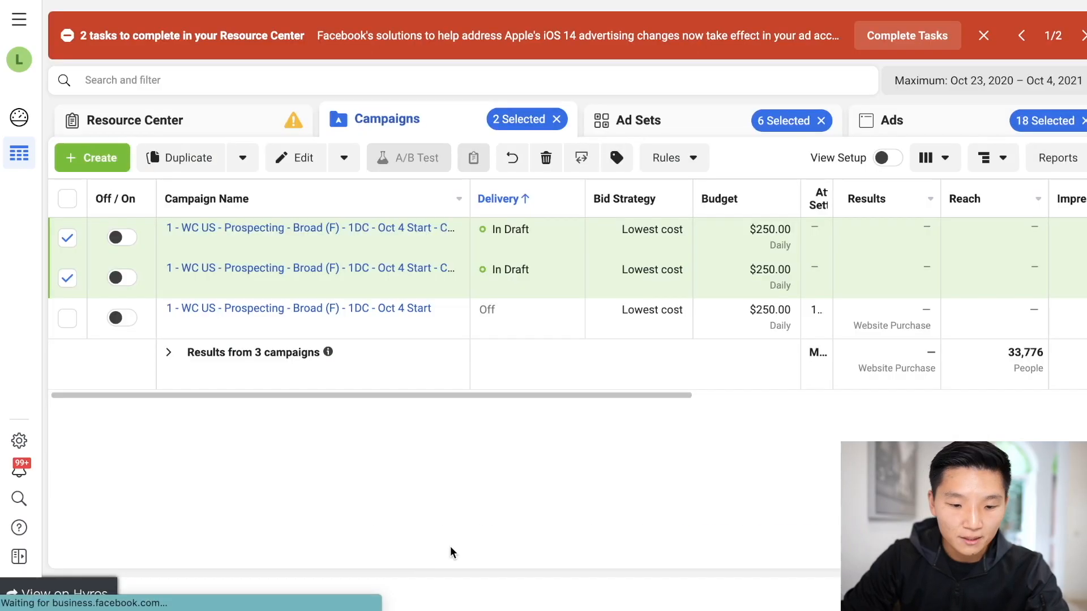
Deselect all campaigns and, in the first copy's name, replace "Prospecting" with "Creative Testing" and "Broad (F)" with "Winning Audiences"
left_click(67, 198)
left_click(66, 198)
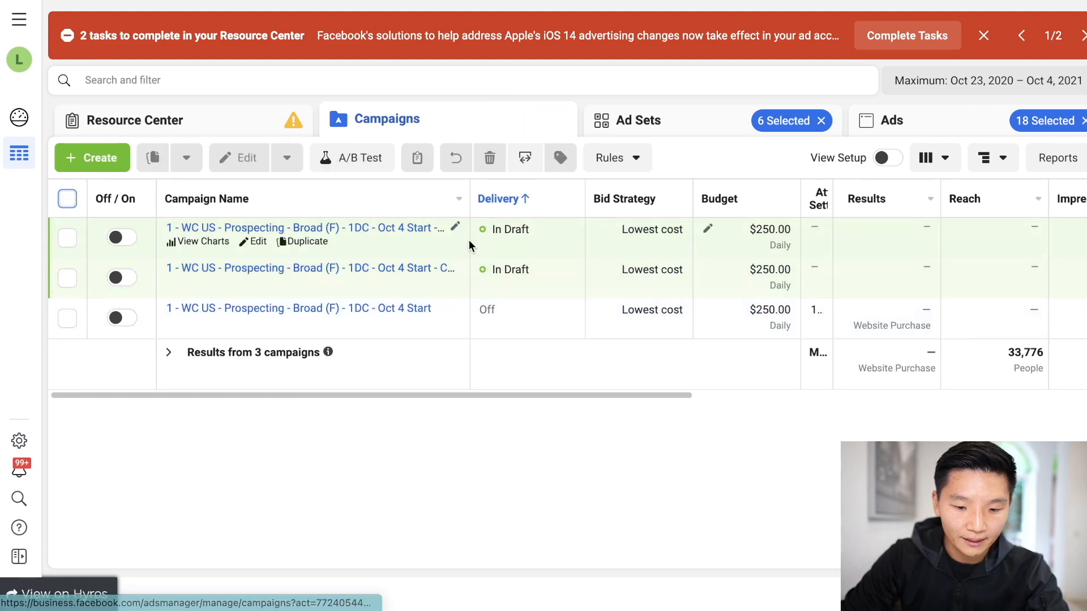
left_click(455, 227)
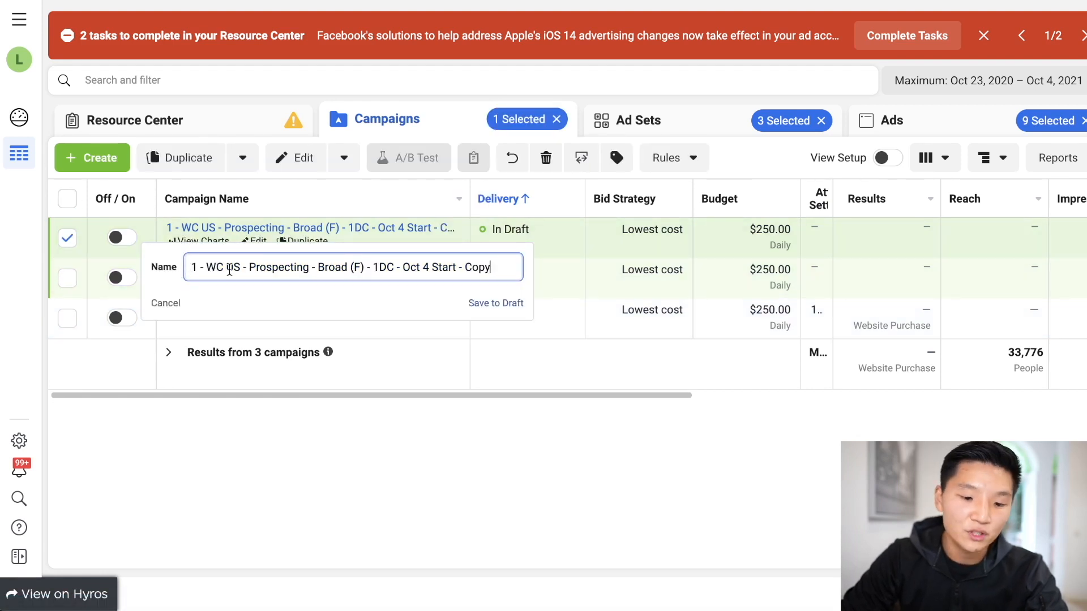
double_click(271, 267)
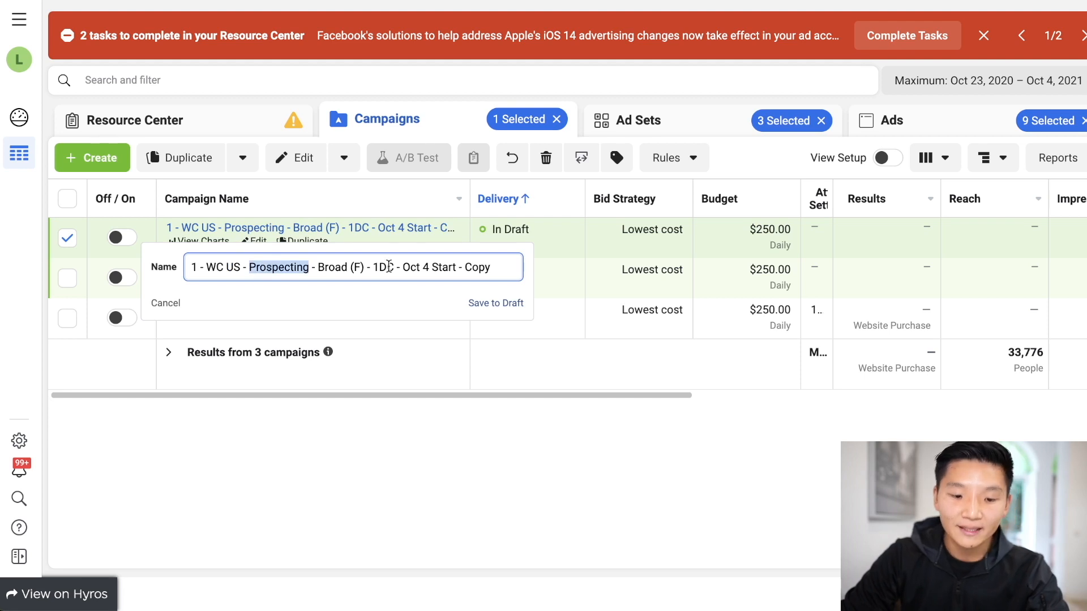
type("Creative Testing")
left_click_drag(387, 270, 338, 271)
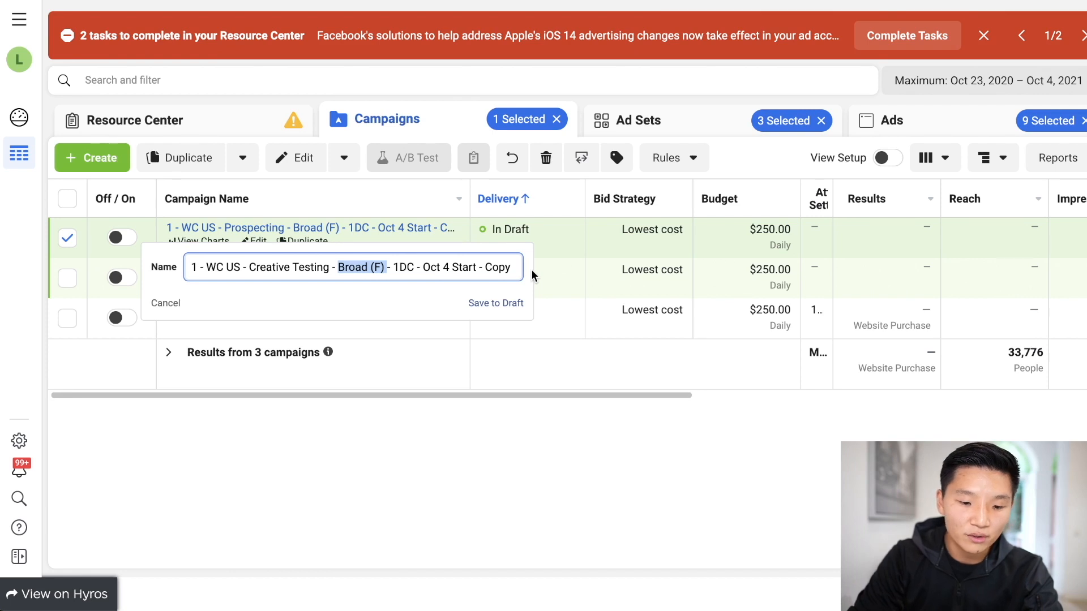
type("Winning Aud")
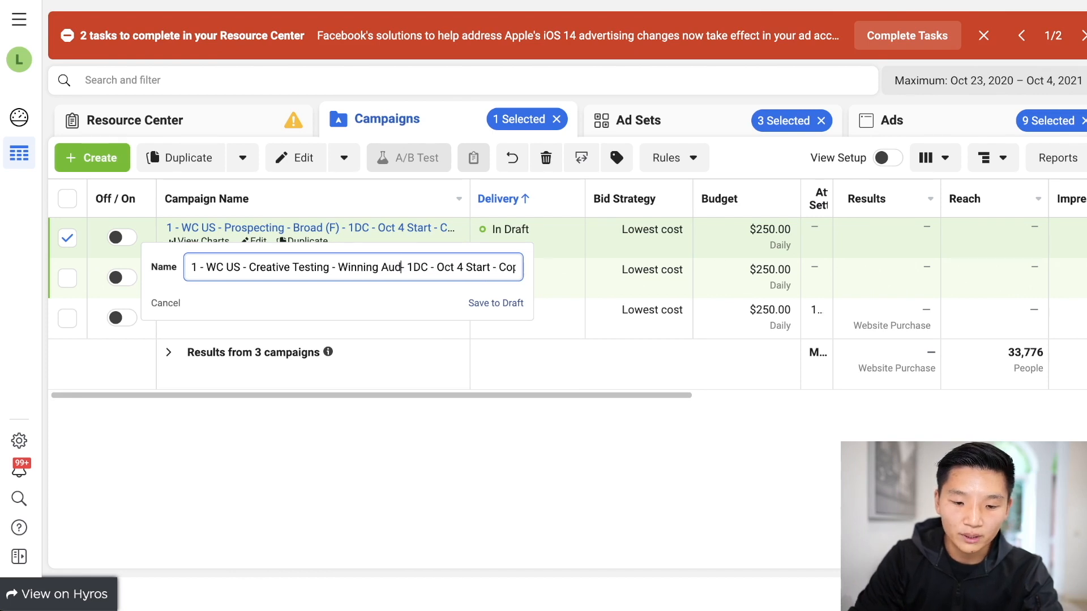
type("iences")
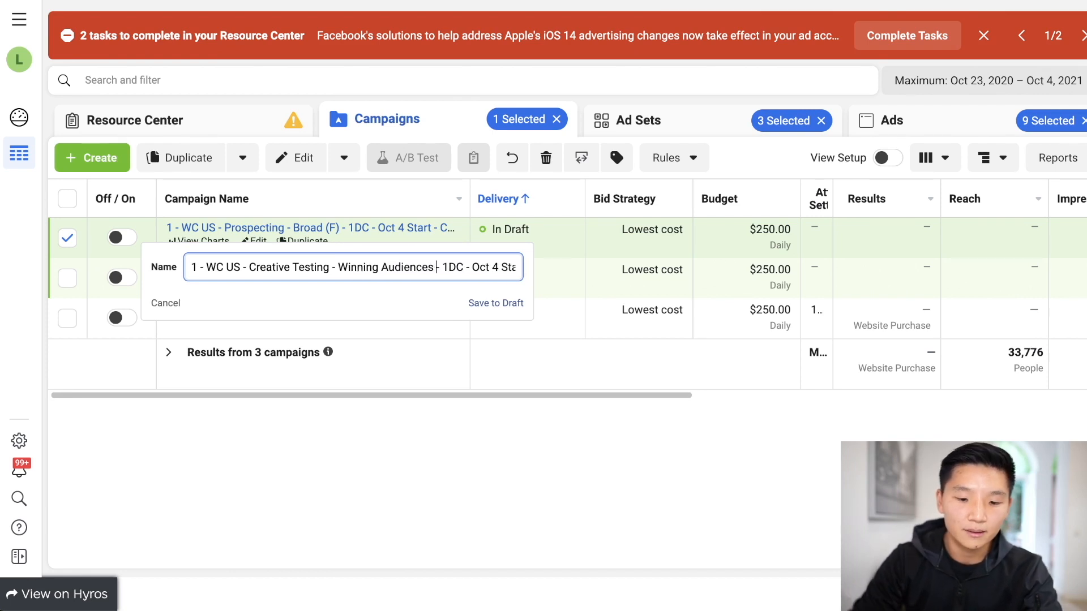
Remove "- Oct 4 Start - Copy" from the end of the Creative Testing campaign's name and save it to draft
left_click_drag(471, 269, 560, 268)
left_click(479, 272)
left_click_drag(425, 271, 563, 279)
left_click(562, 283)
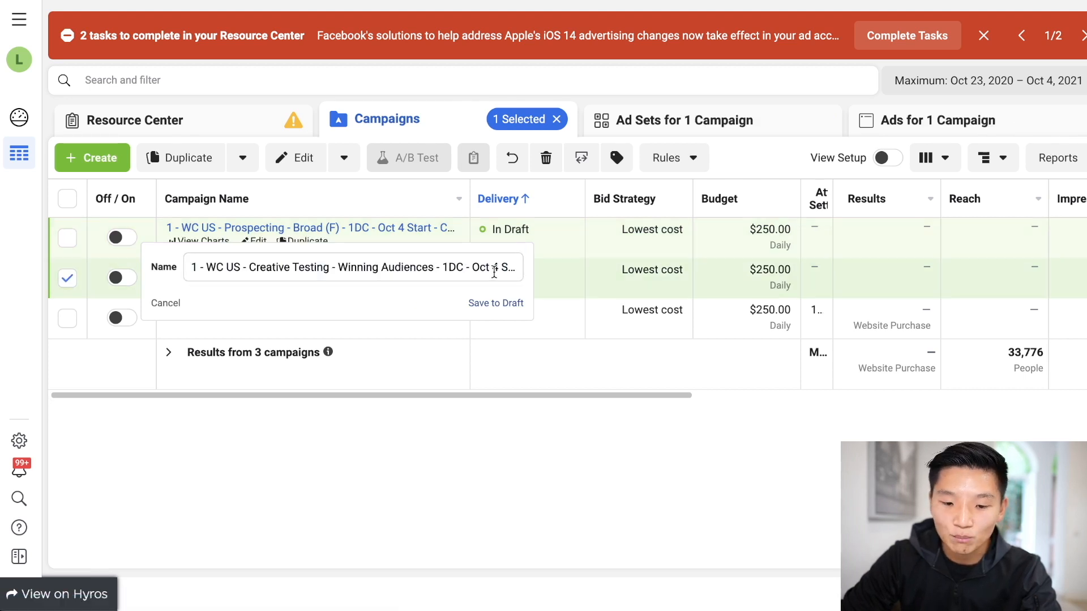
left_click_drag(465, 269, 528, 274)
key("BackSpace")
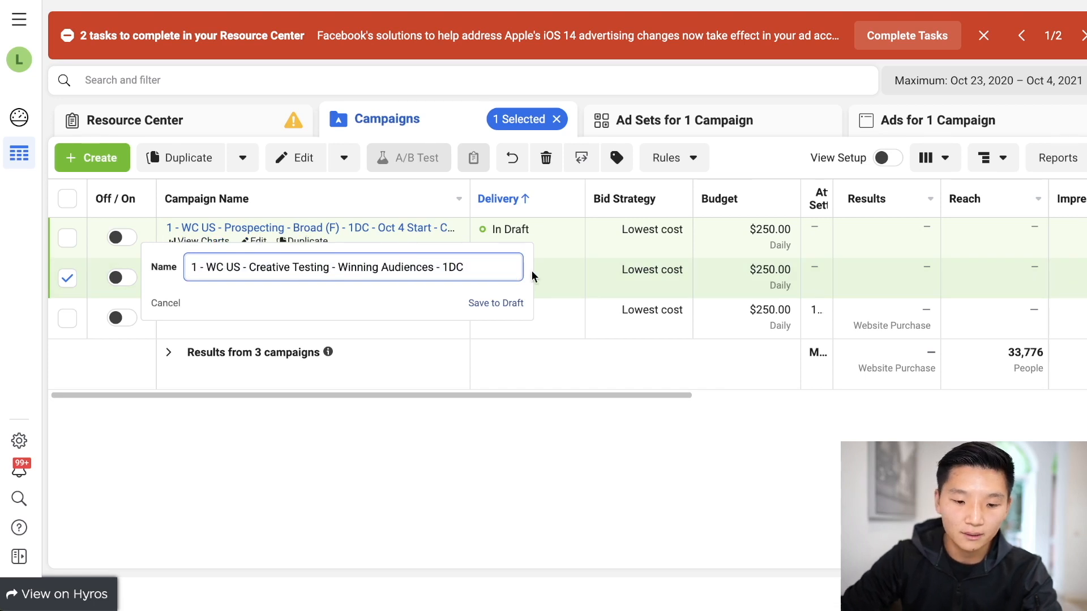
left_click(505, 302)
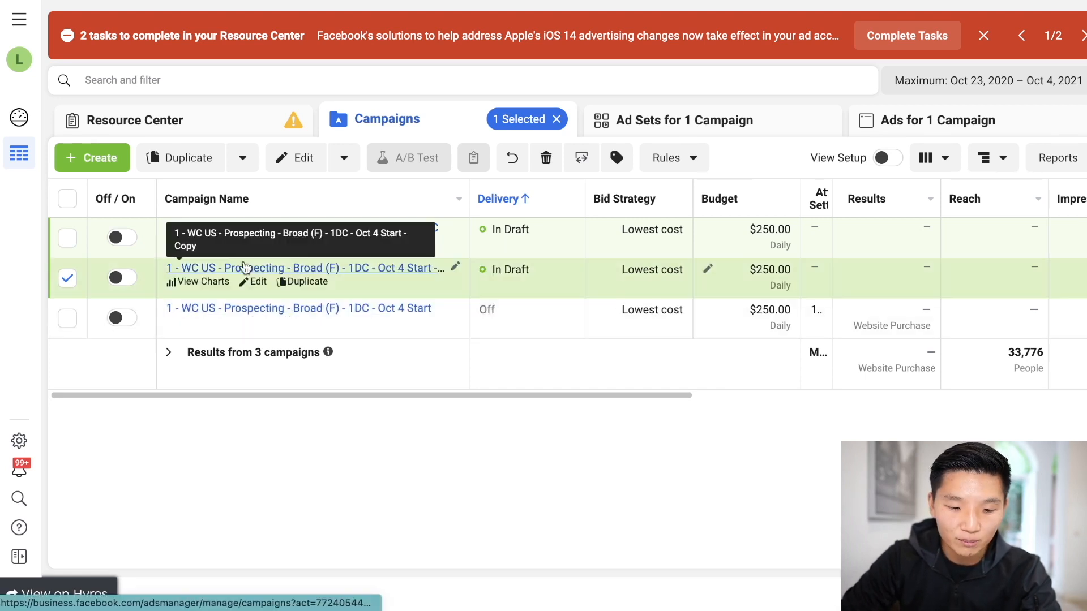
Rename the second campaign copy as "1 - WC US - Audience Testing - Winning Creatives - 1DC" and save it to draft
left_click(454, 268)
left_click_drag(249, 308, 310, 312)
type("Audience Testing")
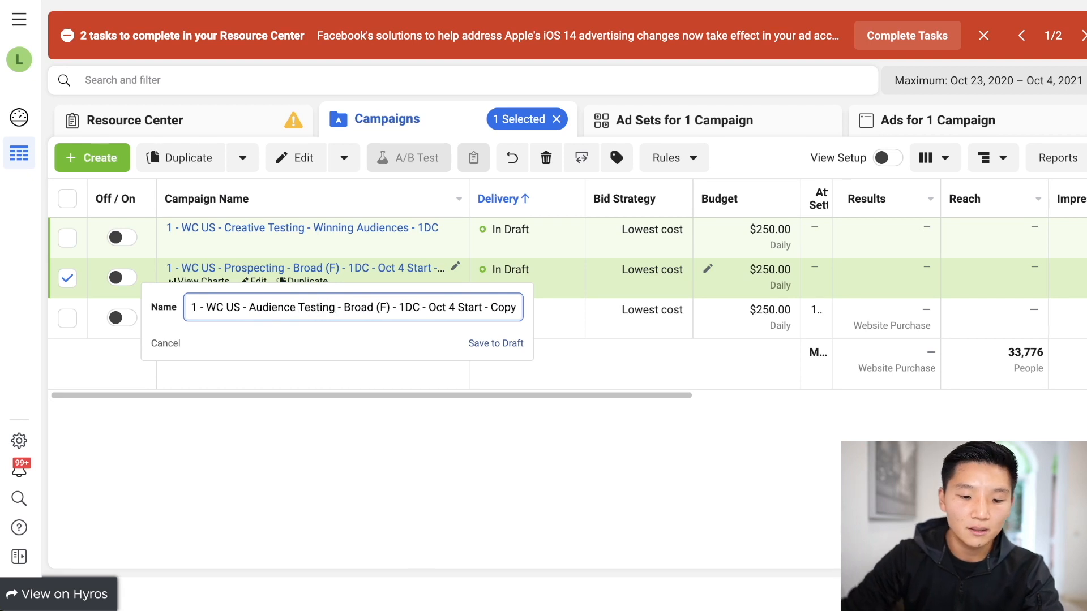
left_click_drag(343, 309, 393, 310)
type("Winning Creatives")
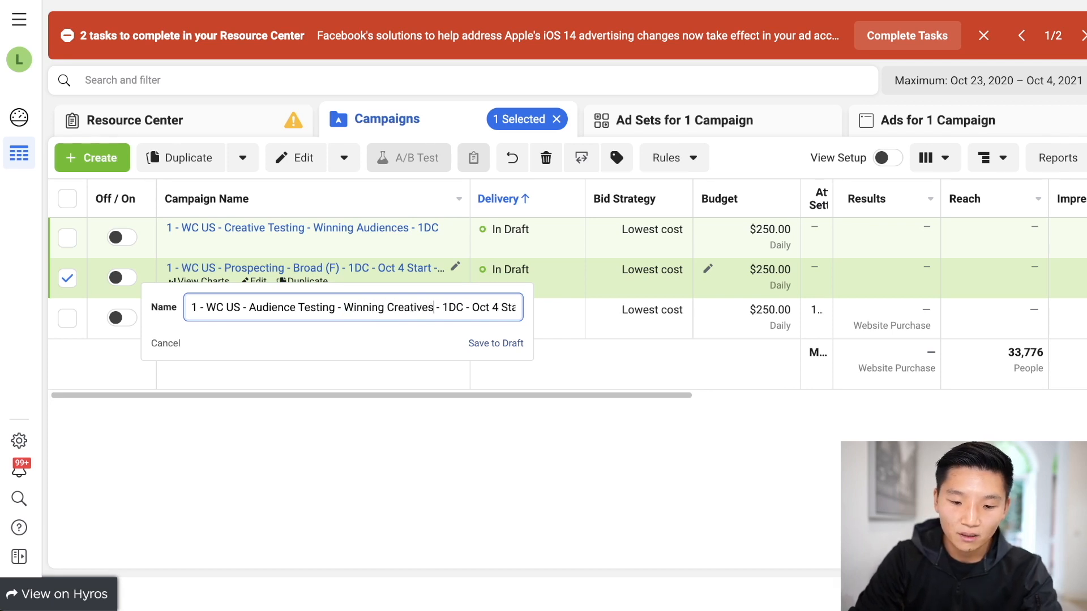
left_click_drag(464, 310, 510, 312)
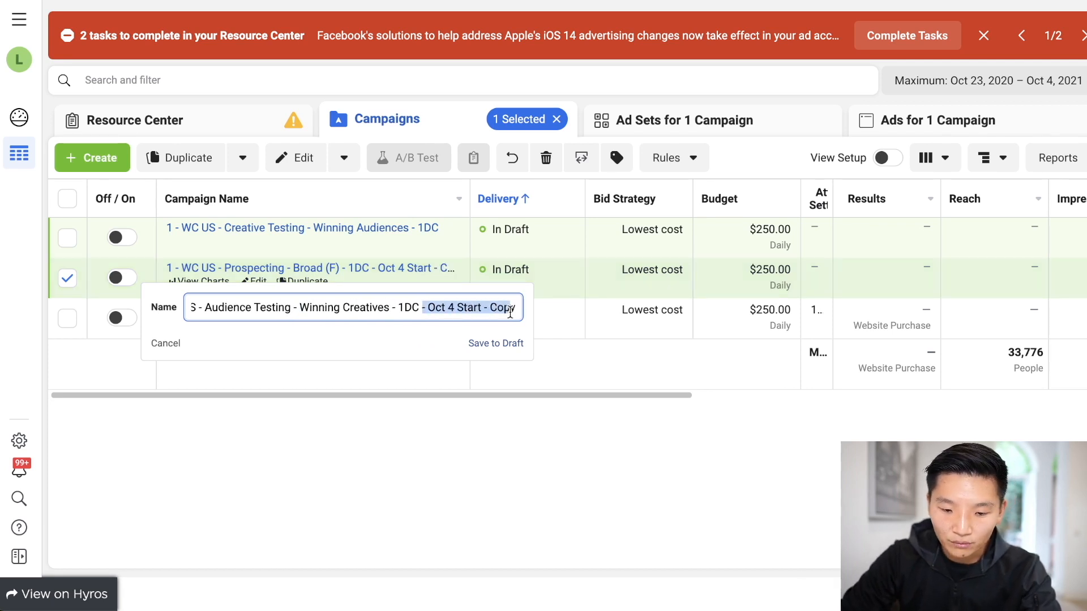
key("BackSpace")
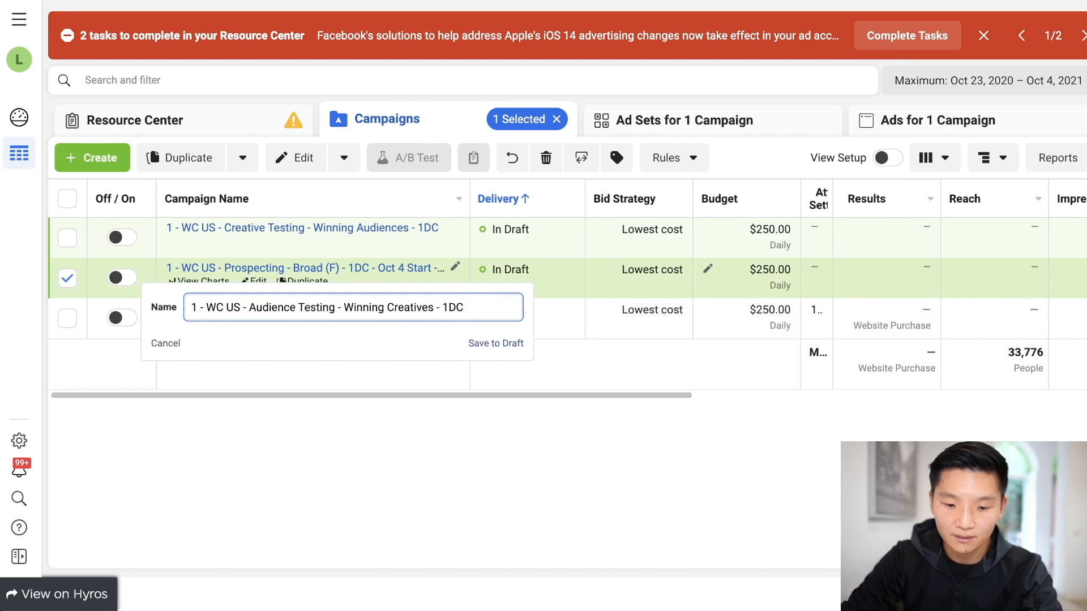
left_click(498, 343)
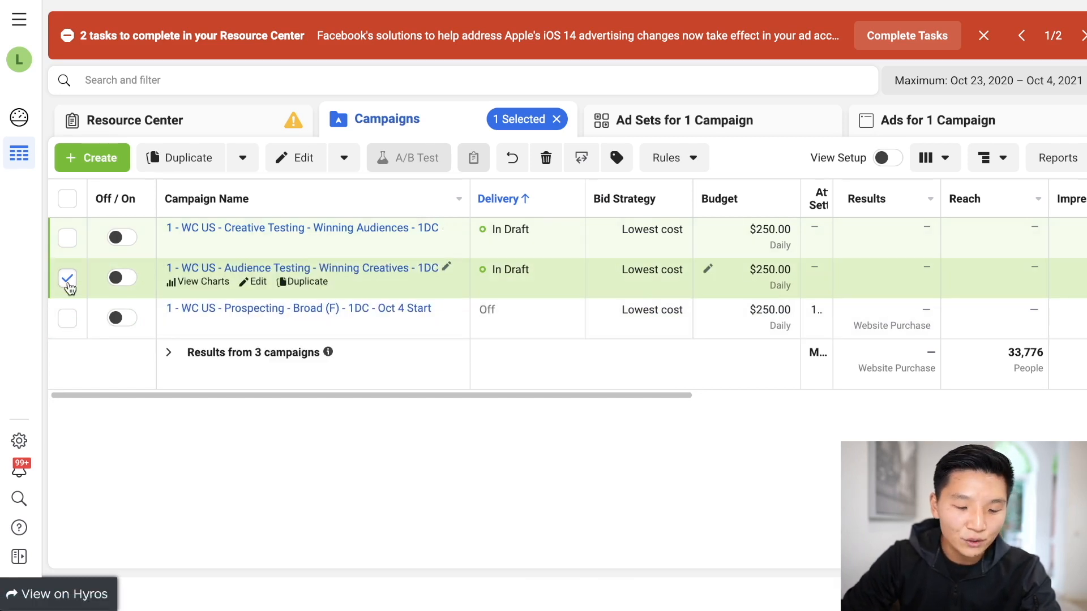
Append "- FB/IG Feeds Only" to the Creative Testing campaign's name, copy that suffix and save the name to draft
left_click(447, 227)
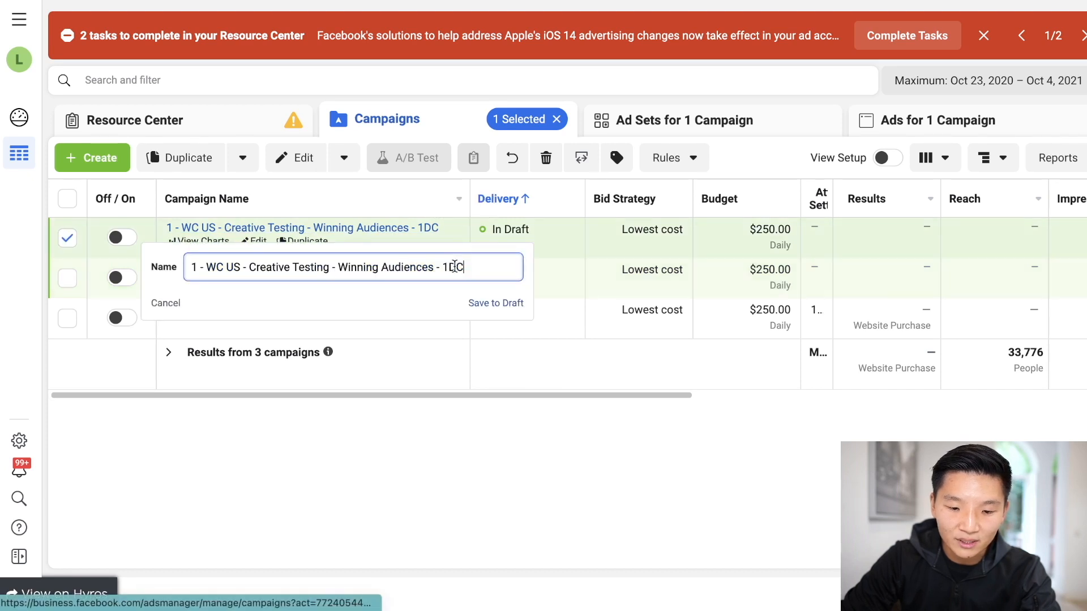
type("- FB/IG Feeds ON")
key("BackSpace")
type("nly")
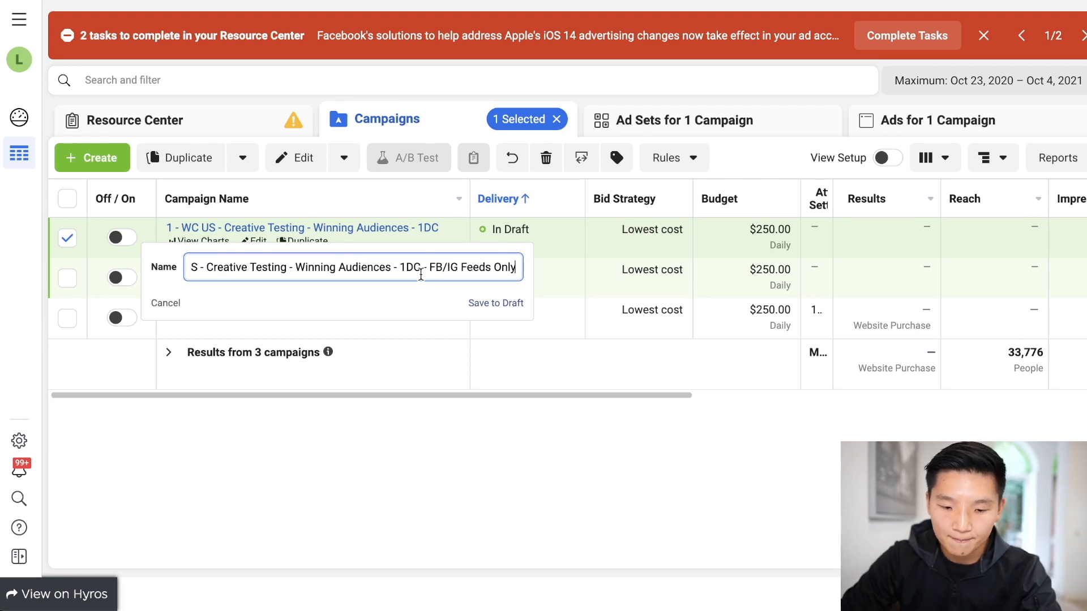
left_click(424, 272, "shift")
key("ctrl+c")
left_click(482, 304)
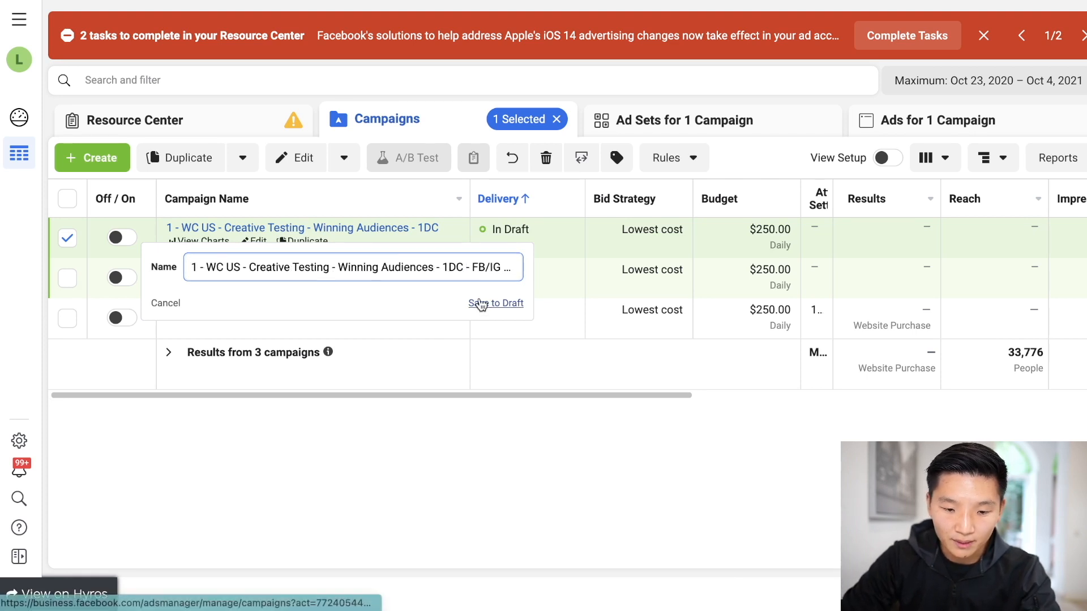
Paste the "- FB/IG Feeds Only" suffix onto the end of the Audience Testing campaign's name and save it to draft
left_click(447, 269)
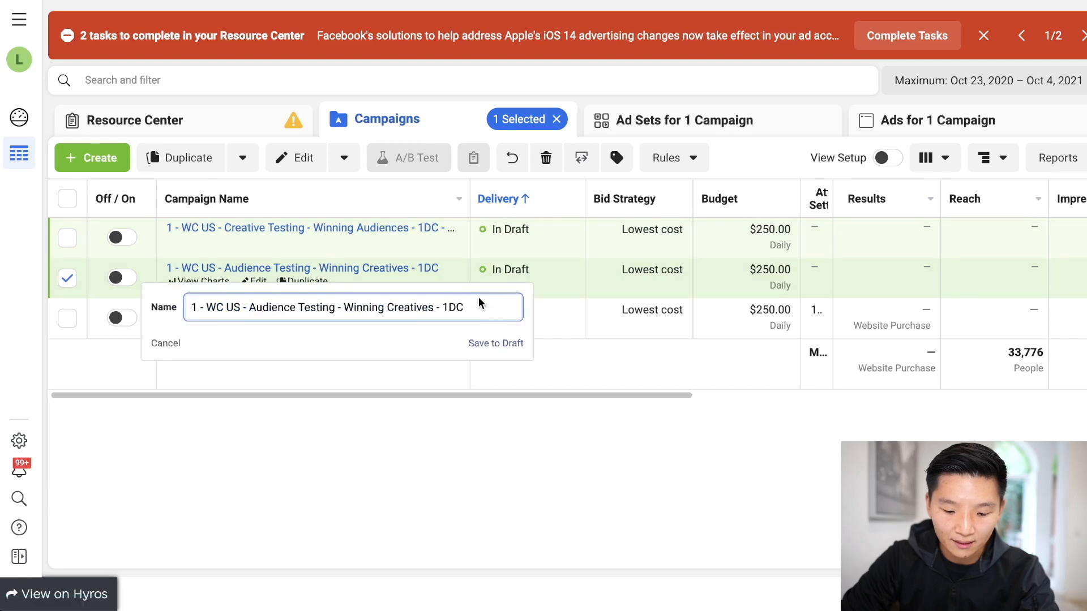
key("ctrl+v")
left_click(424, 312)
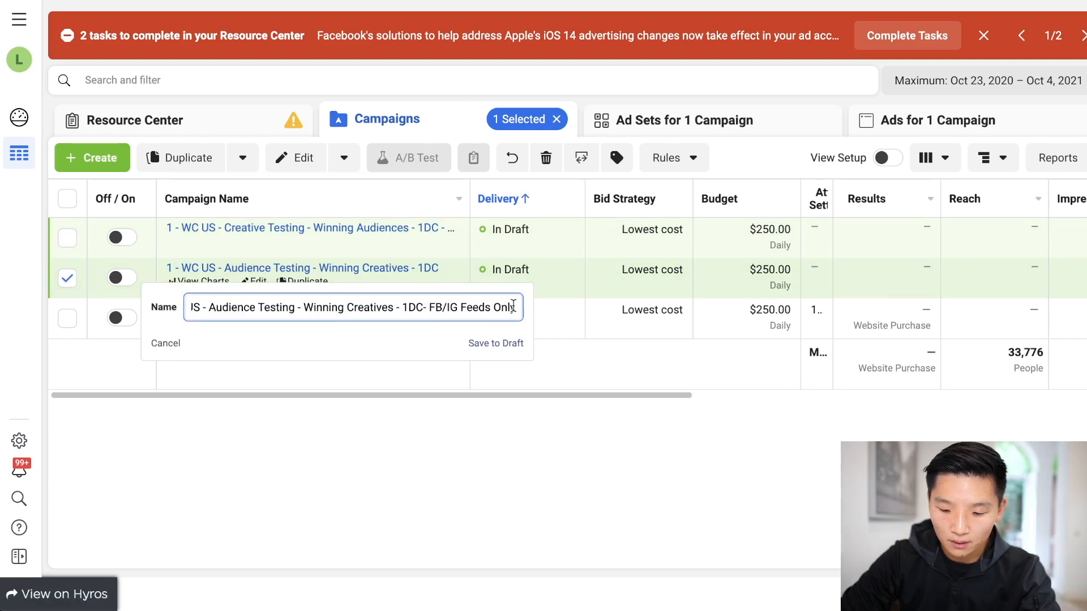
left_click(487, 345)
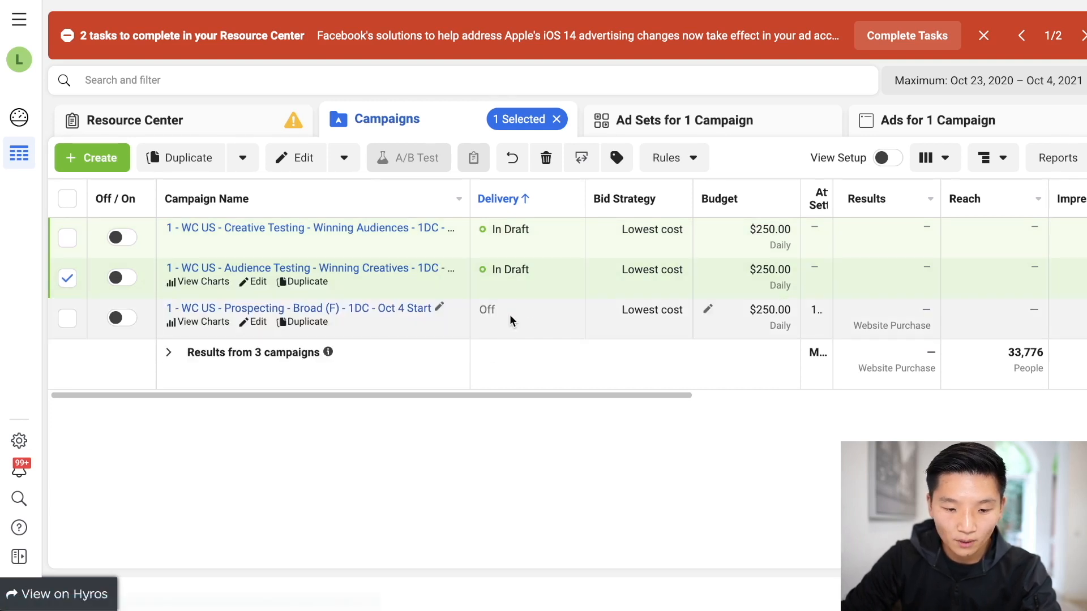
Select only the Creative Testing campaign, filter the view by that selection and list its ad sets
left_click(68, 278)
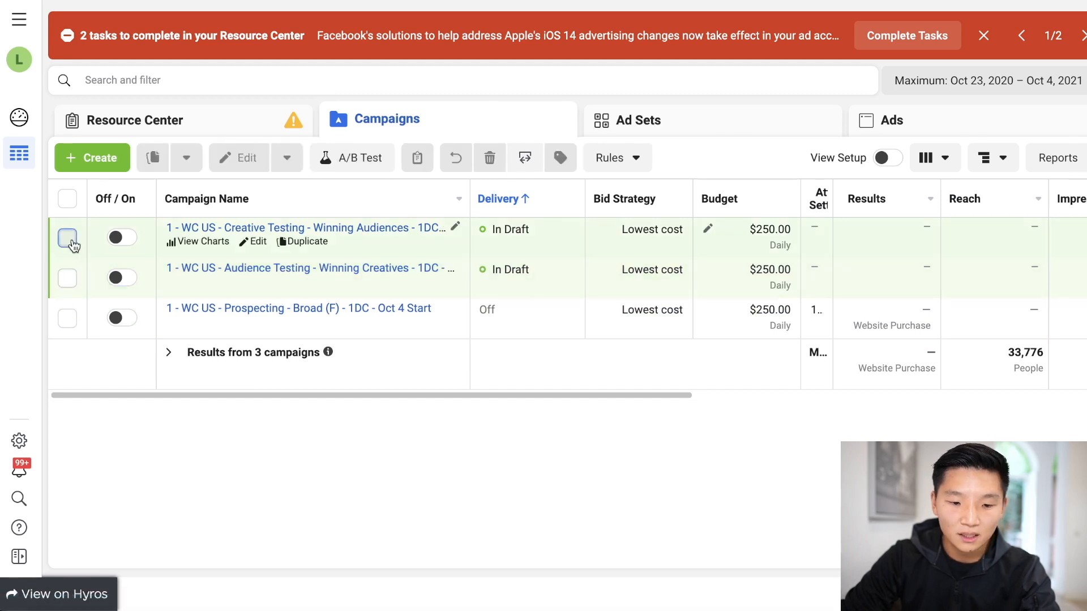
left_click(68, 238)
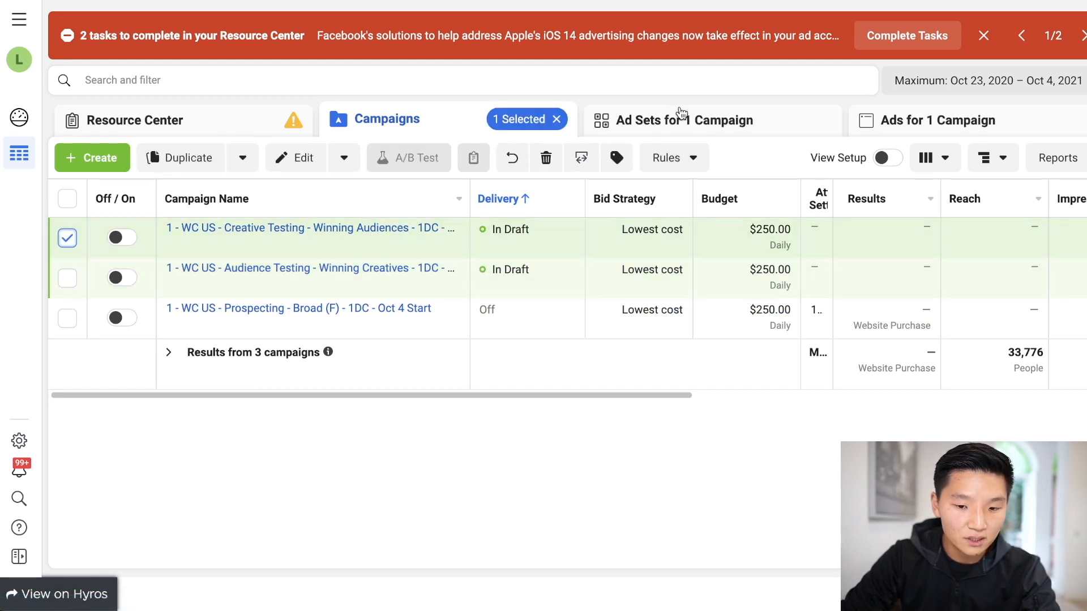
left_click(678, 126)
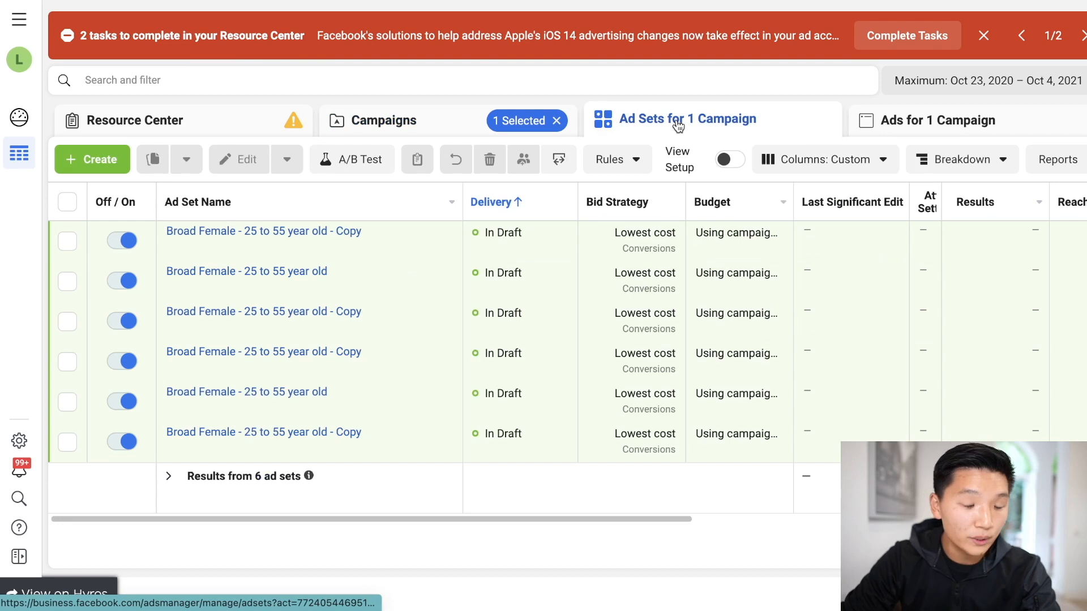
left_click(383, 131)
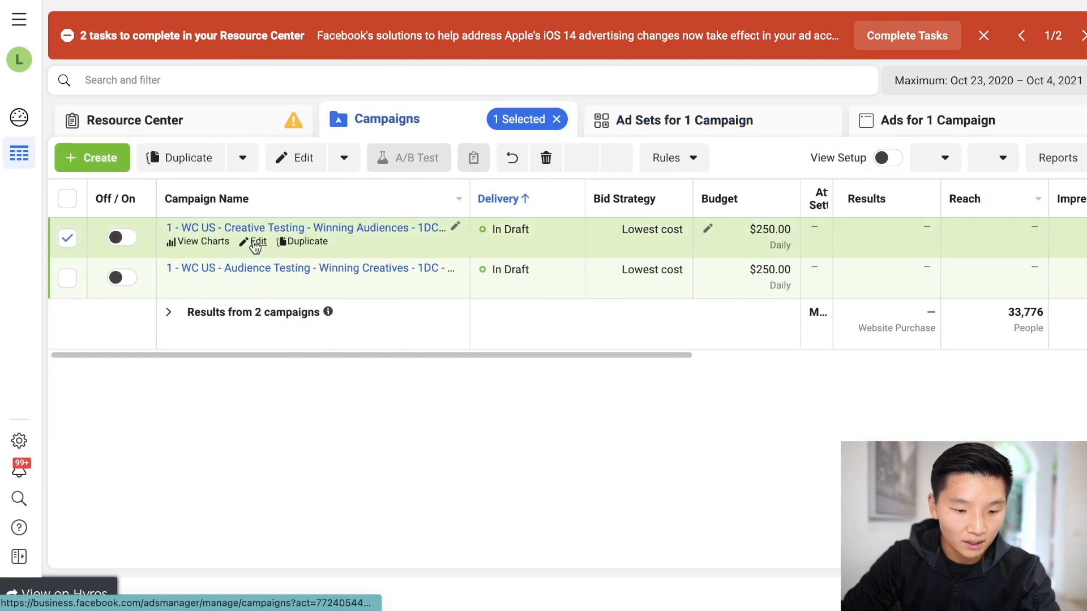
left_click(265, 78)
left_click(198, 289)
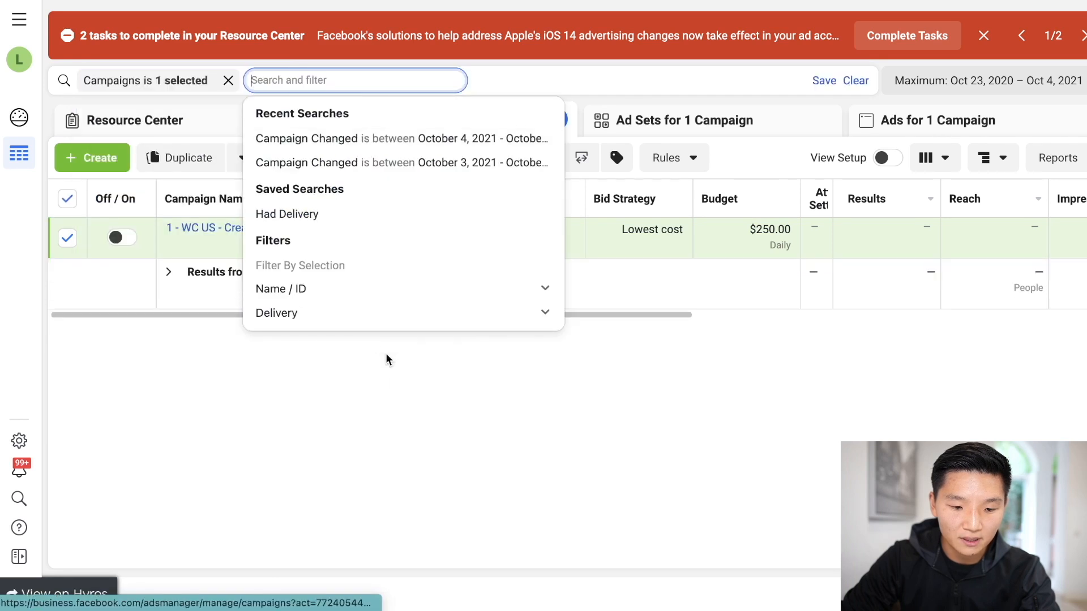
left_click(655, 119)
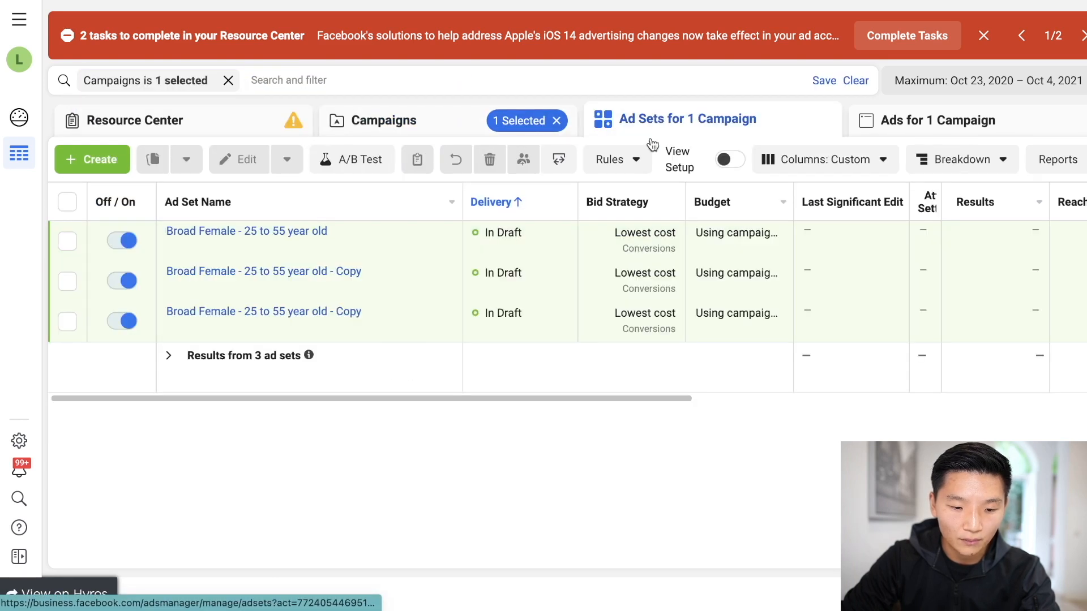
Delete the two "Broad Female - 25 to 55 year old - Copy" ad sets from the Creative Testing campaign
left_click(67, 281)
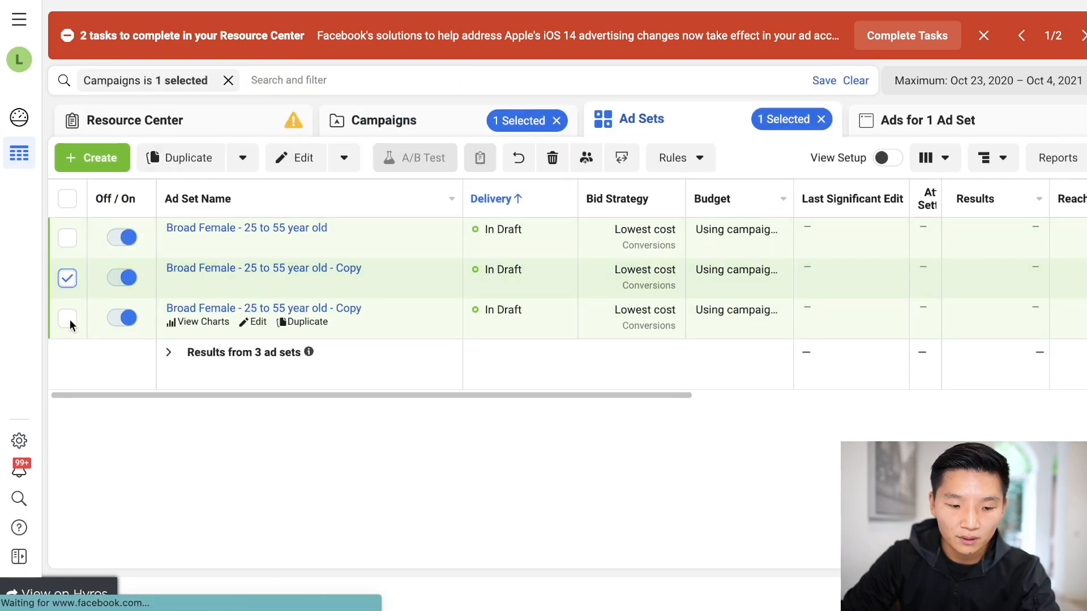
left_click(67, 319)
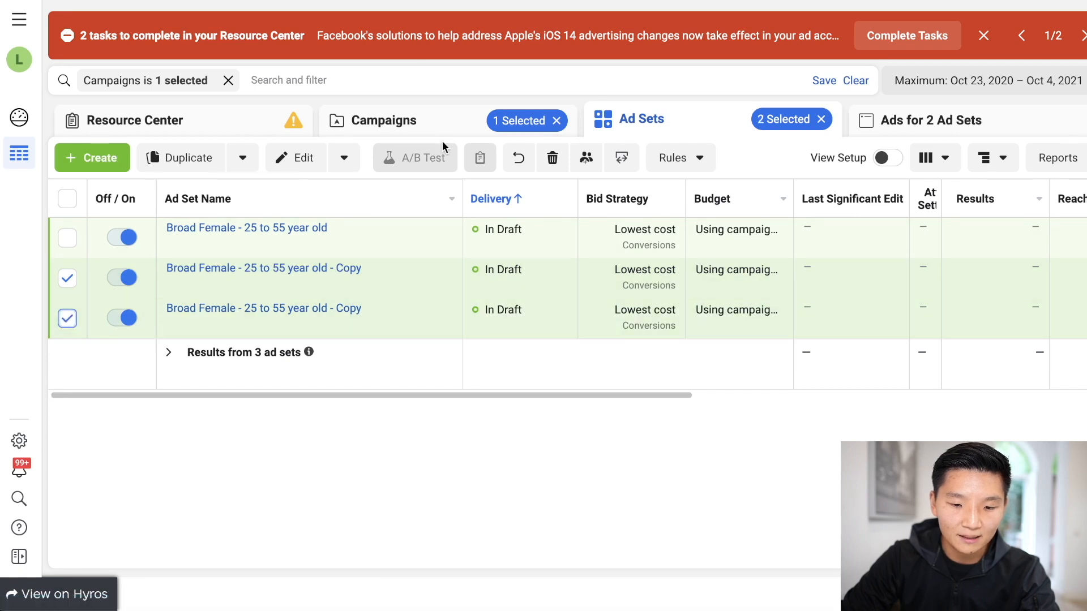
left_click(554, 159)
left_click(710, 344)
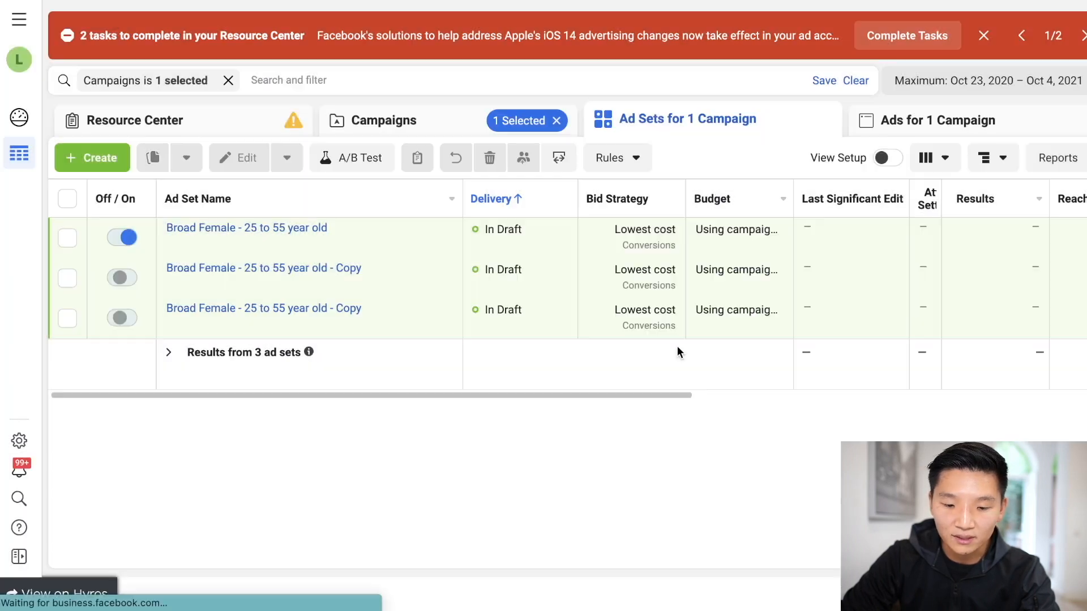
Delete all three "Winning Ad Angle: Teeth" ads from the Creative Testing campaign's remaining Broad Female ad set
mouse_move(316, 245)
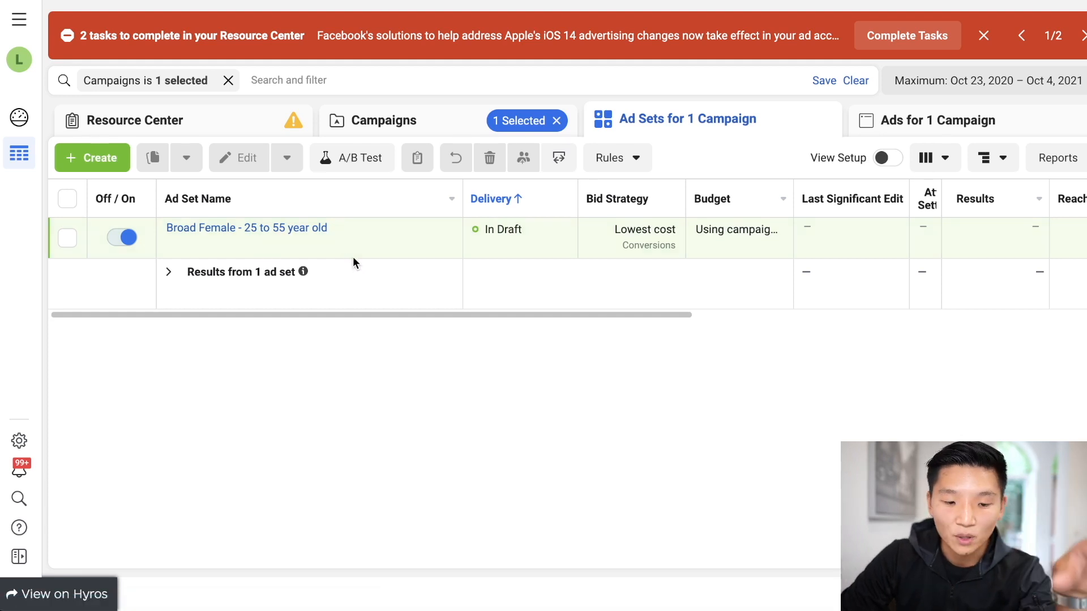
left_click(392, 233)
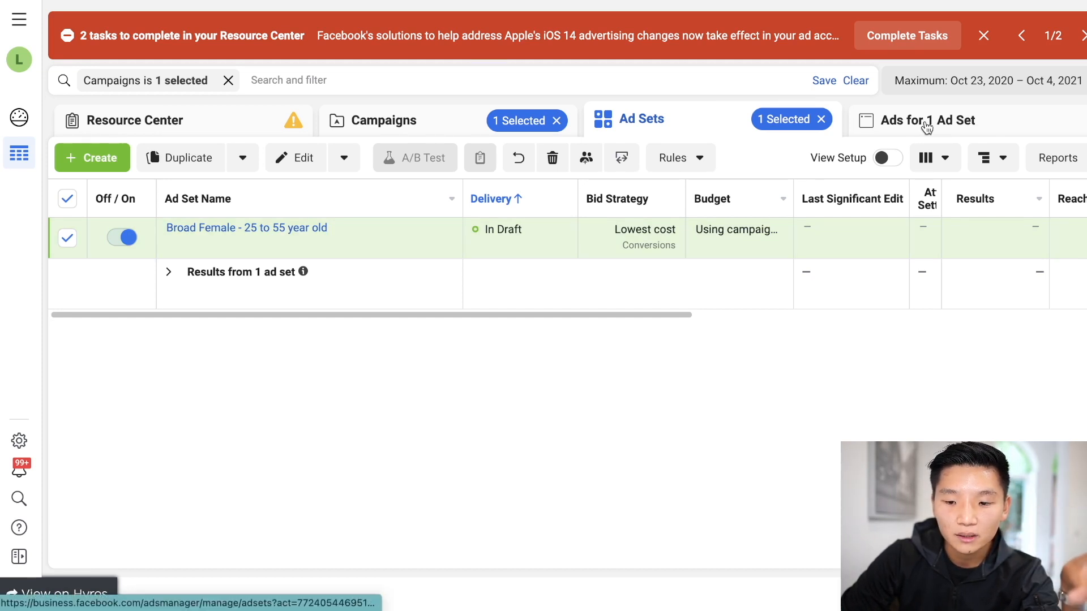
left_click(926, 126)
left_click(70, 292)
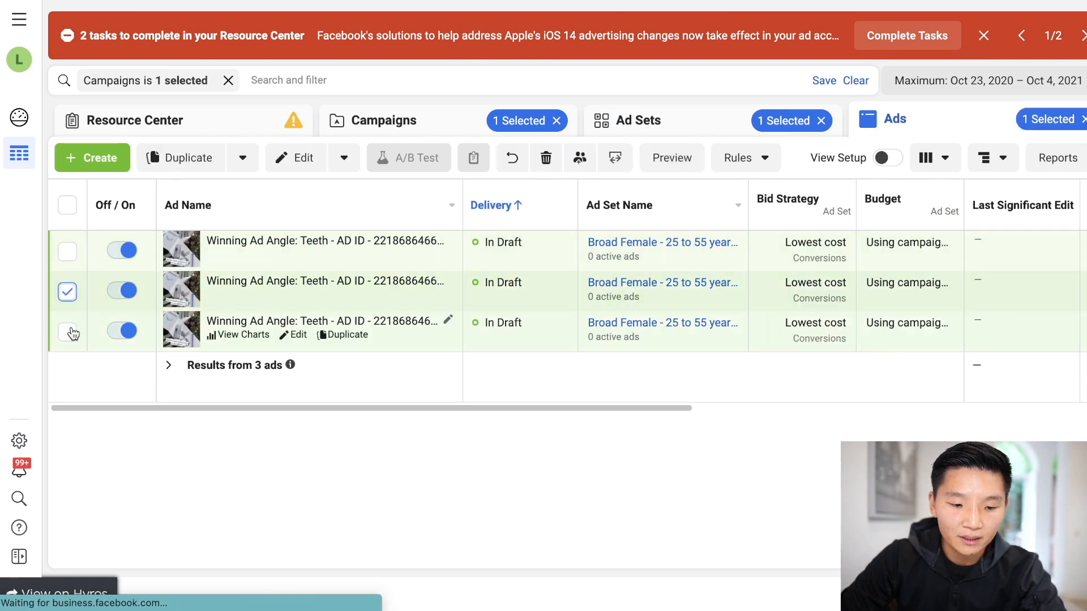
left_click(68, 331)
left_click(68, 251)
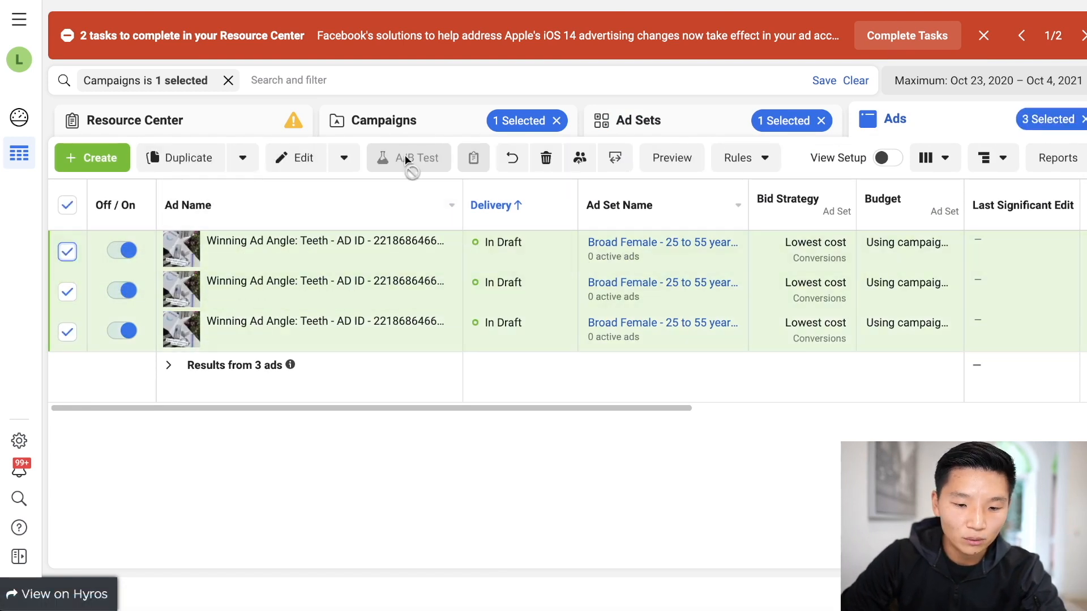
left_click(546, 158)
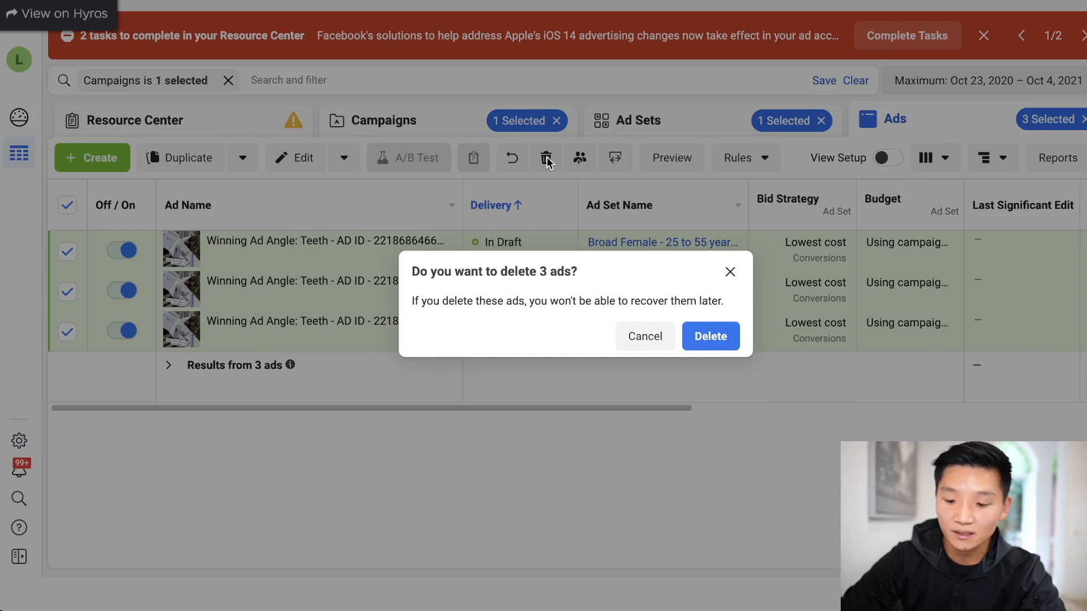
key("Escape")
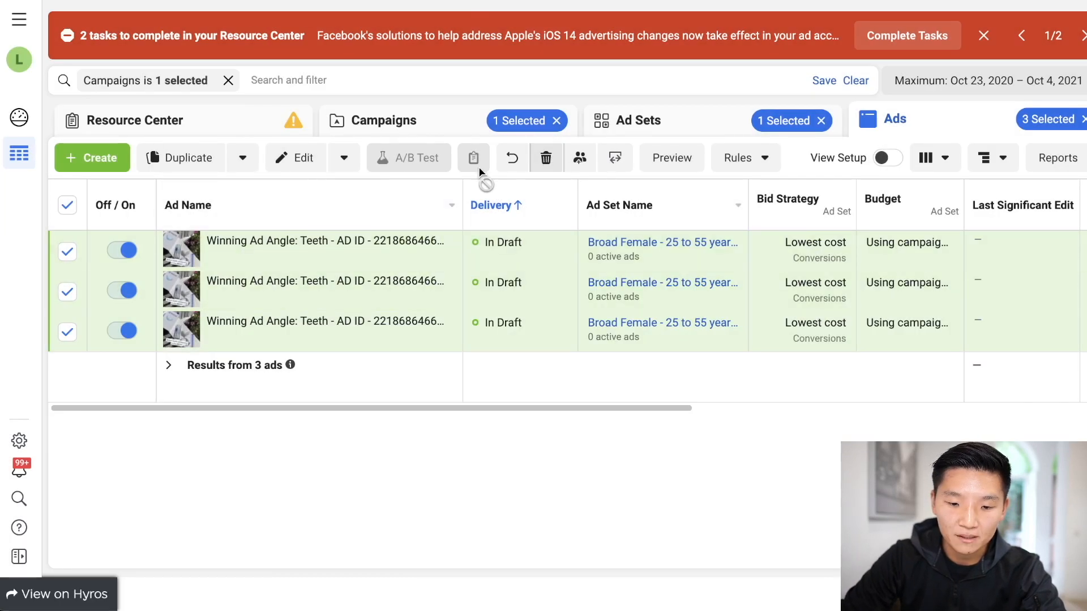
left_click(546, 158)
left_click(712, 337)
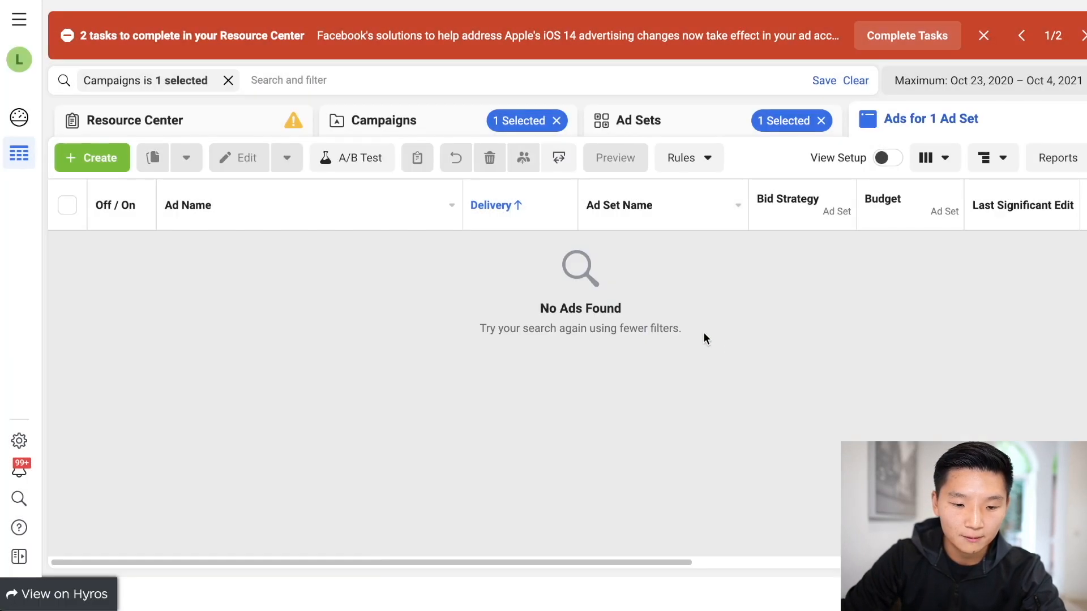
Open the Creative Testing campaign's Broad Female ad set for editing and review its conversion, schedule, audience exclusion and targeting settings
left_click(649, 128)
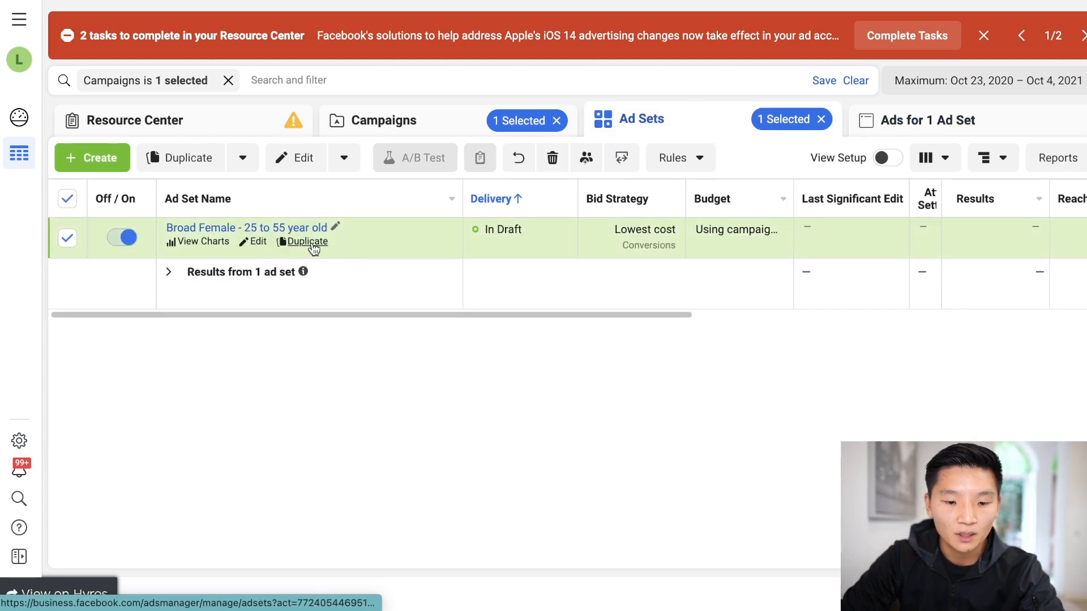
left_click(255, 241)
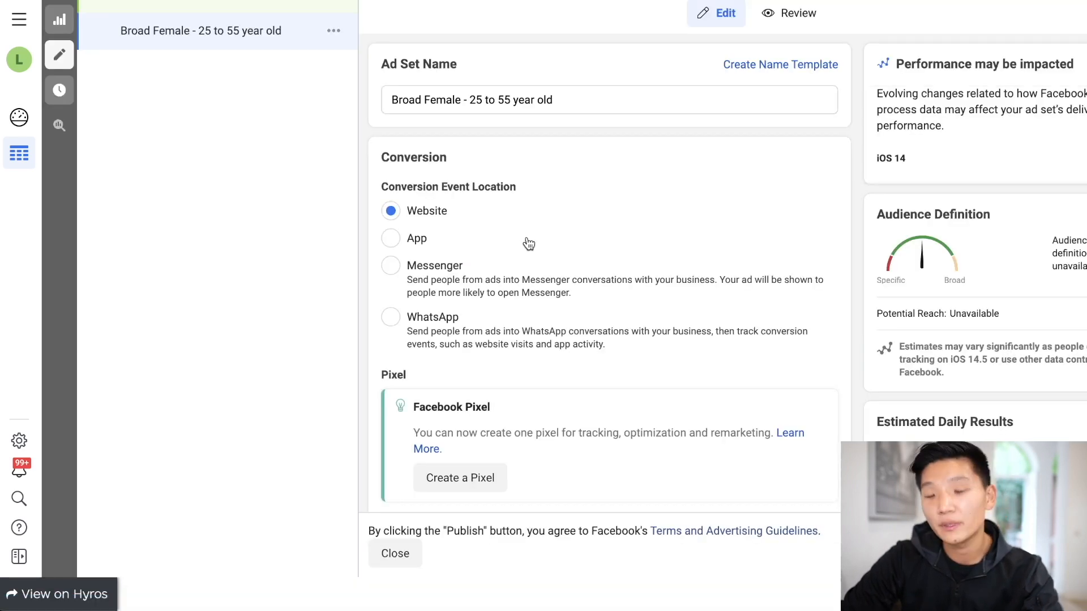
scroll(562, 246, "down", 6)
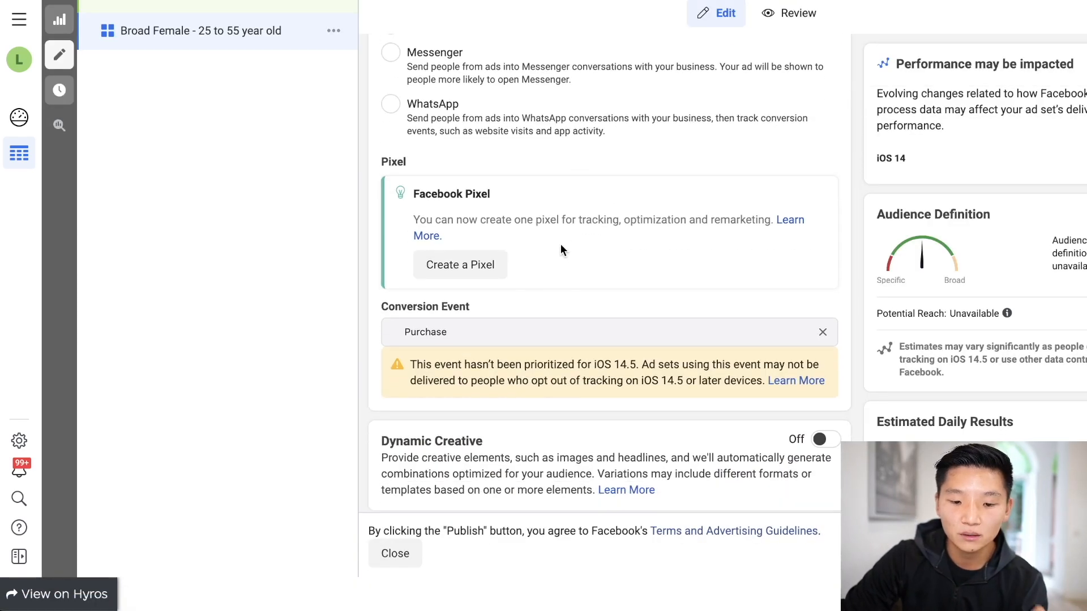
scroll(560, 249, "down", 6)
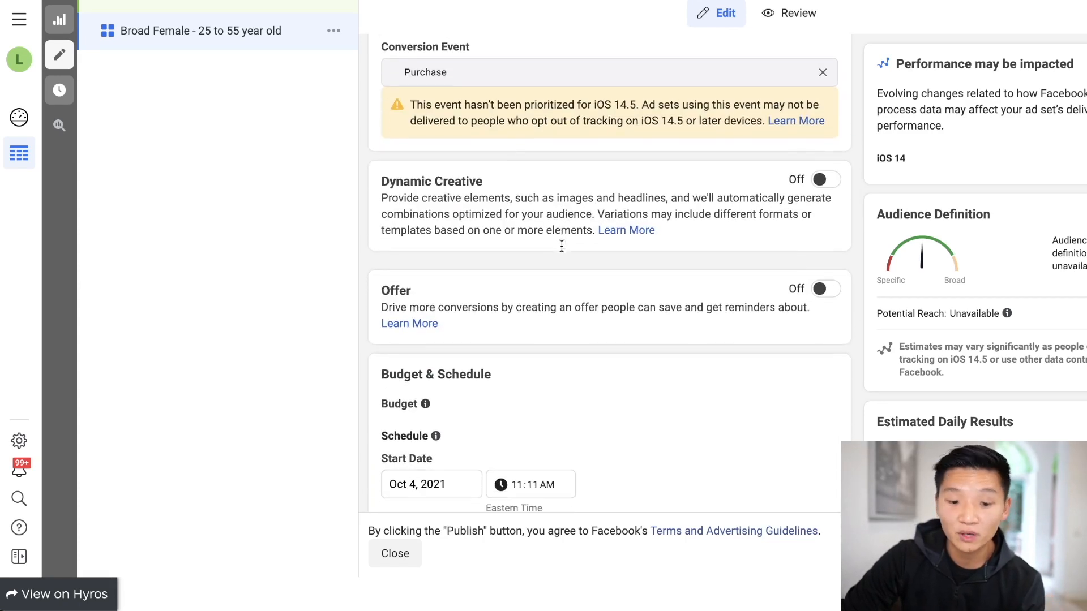
scroll(562, 247, "down", 7)
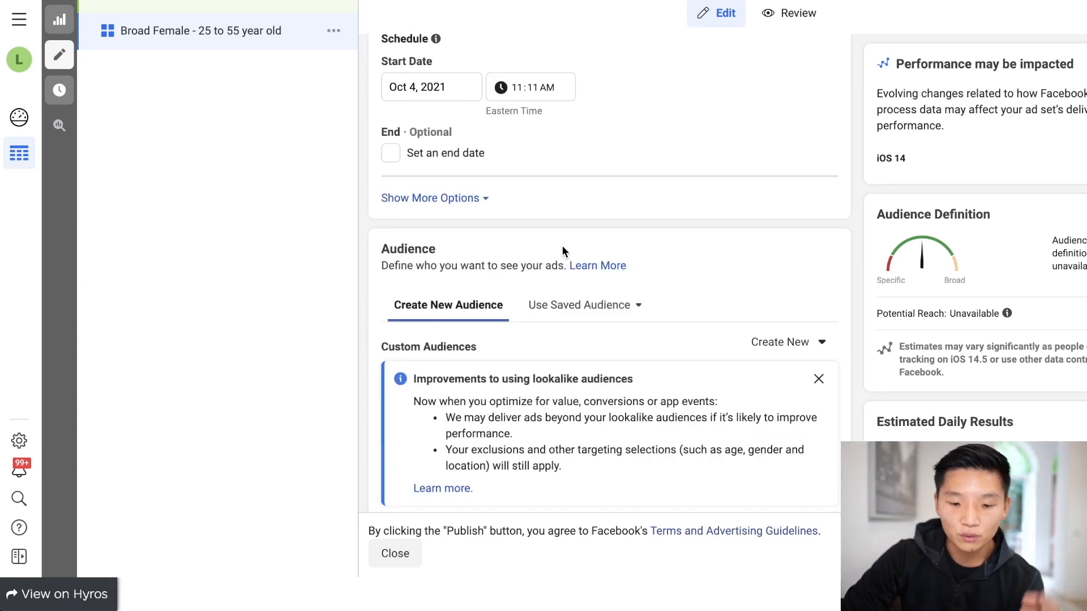
scroll(562, 248, "down", 2)
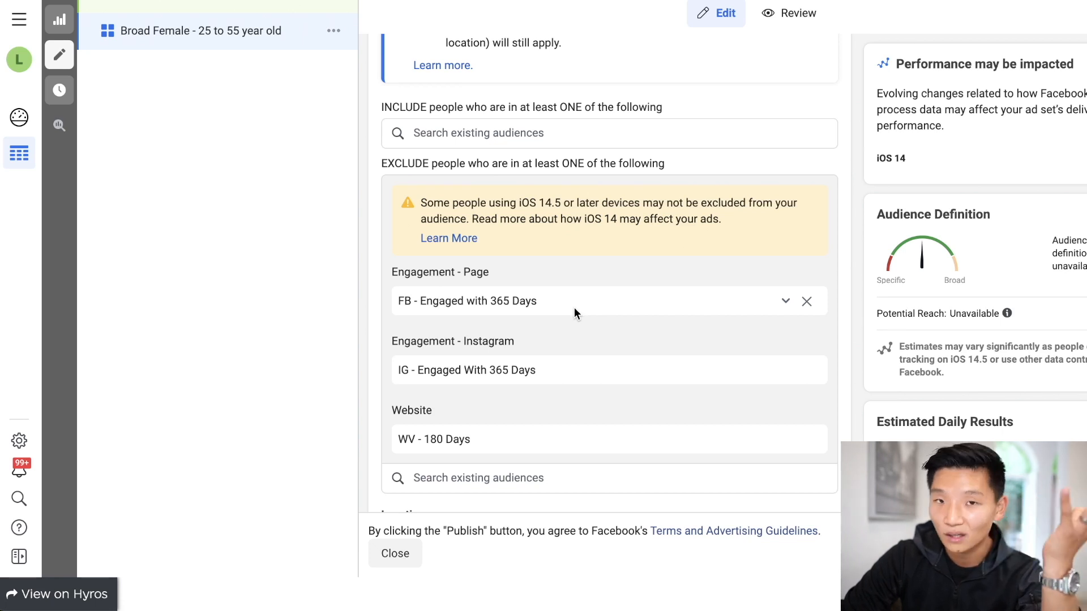
scroll(574, 313, "down", 1)
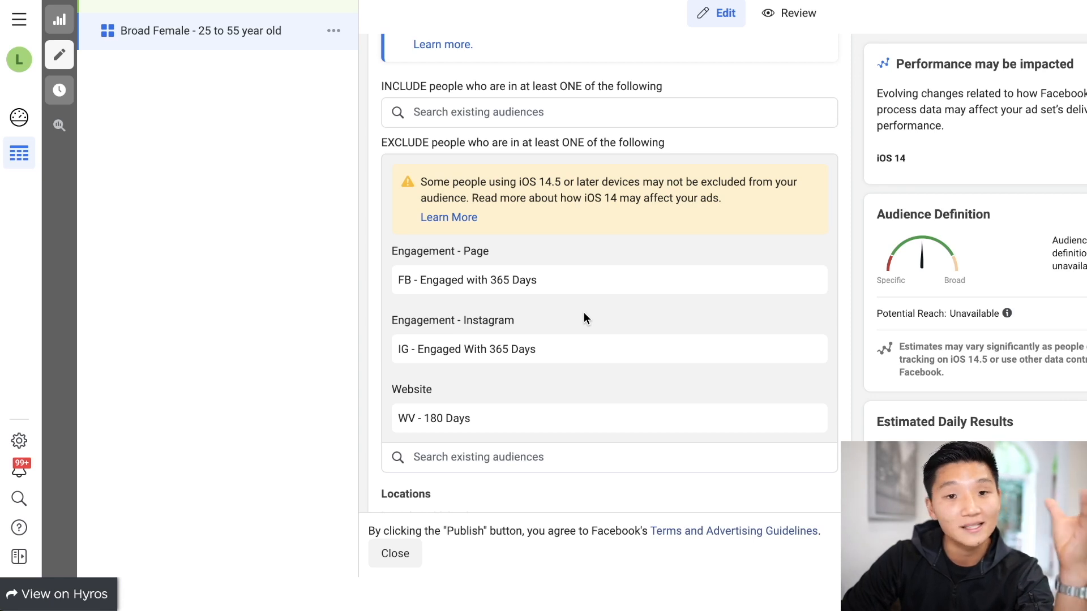
scroll(583, 313, "down", 7)
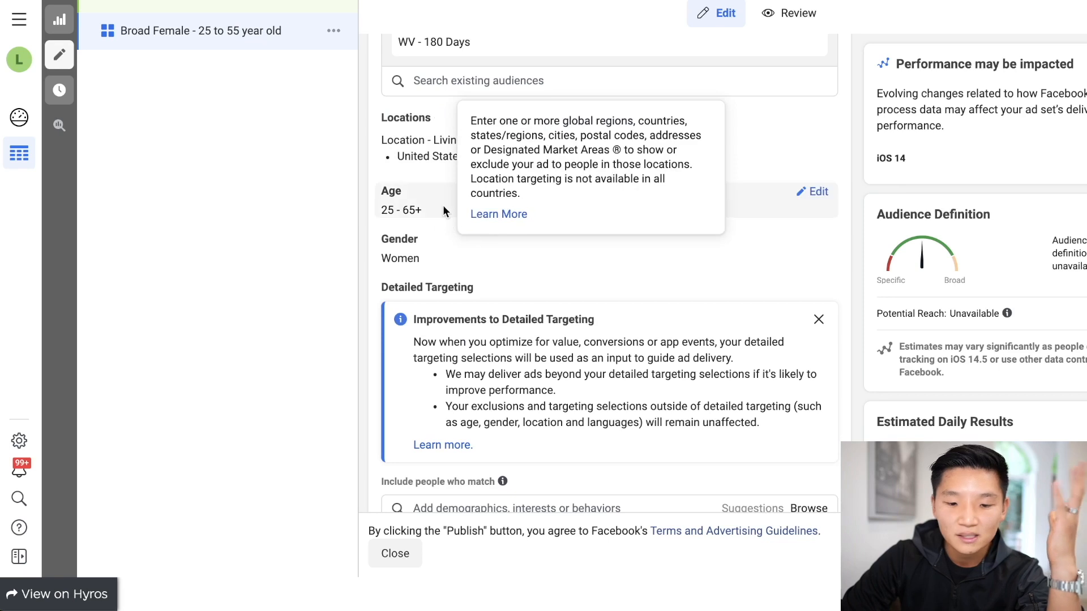
scroll(437, 229, "down", 4)
scroll(444, 238, "down", 4)
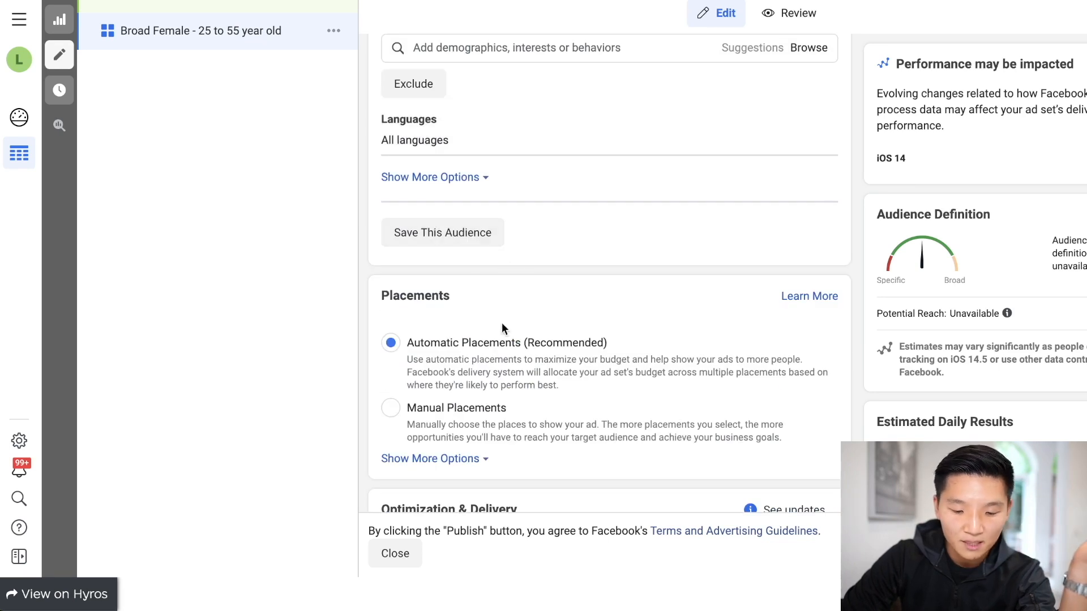
Switch the ad set to manual placements and exclude the Audience Network and Messenger platforms
left_click(453, 410)
scroll(497, 374, "down", 4)
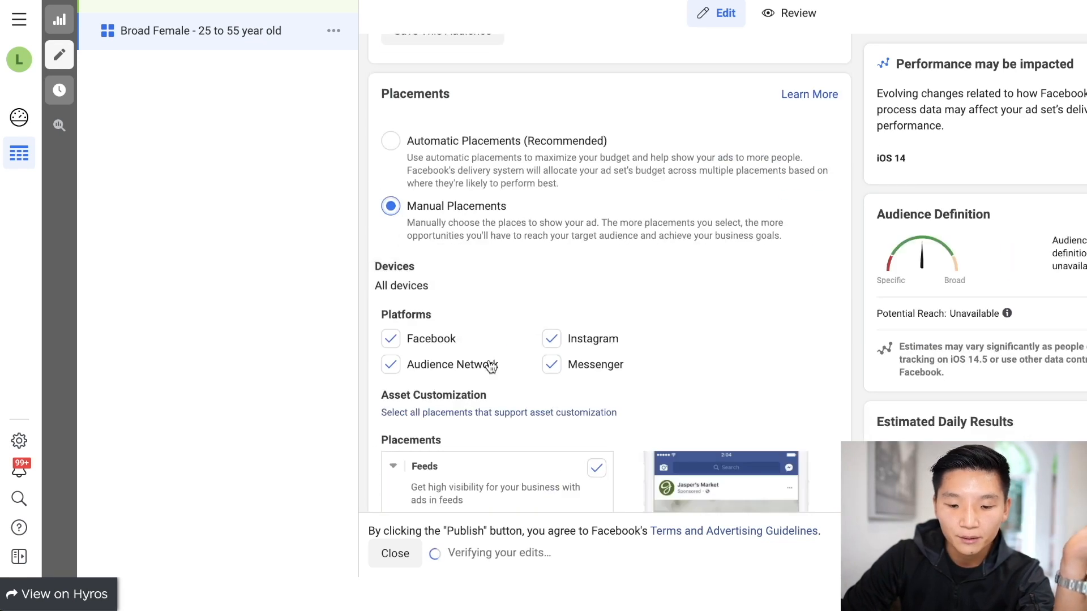
left_click(391, 364)
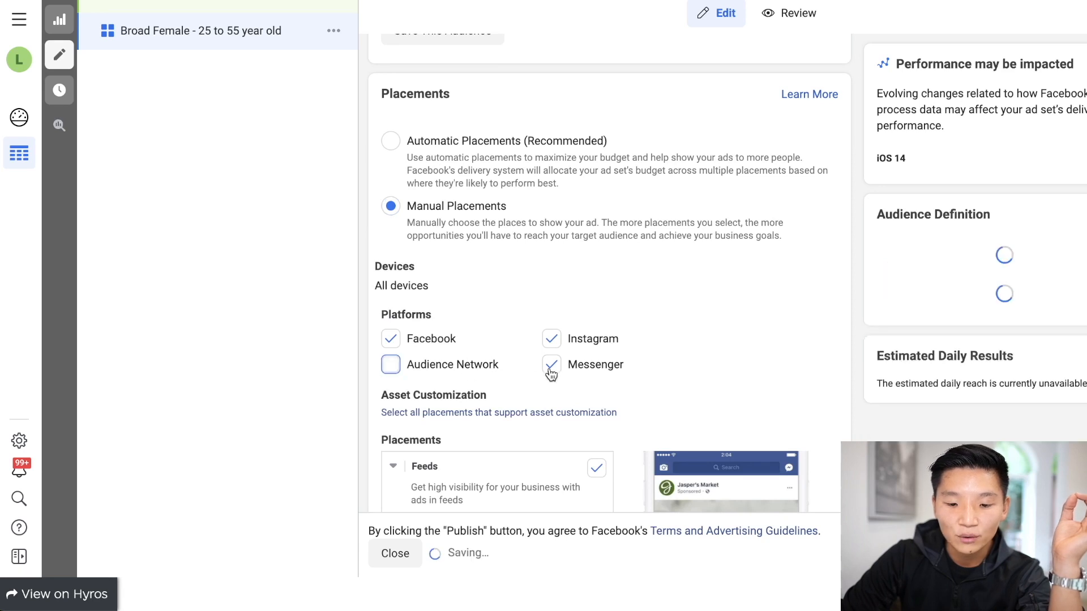
left_click(550, 365)
Exclude Facebook Marketplace, Video Feeds, Right Column, Instagram Explore, Instagram Shop and Facebook Groups Feed from the Feeds placements
scroll(607, 366, "down", 2)
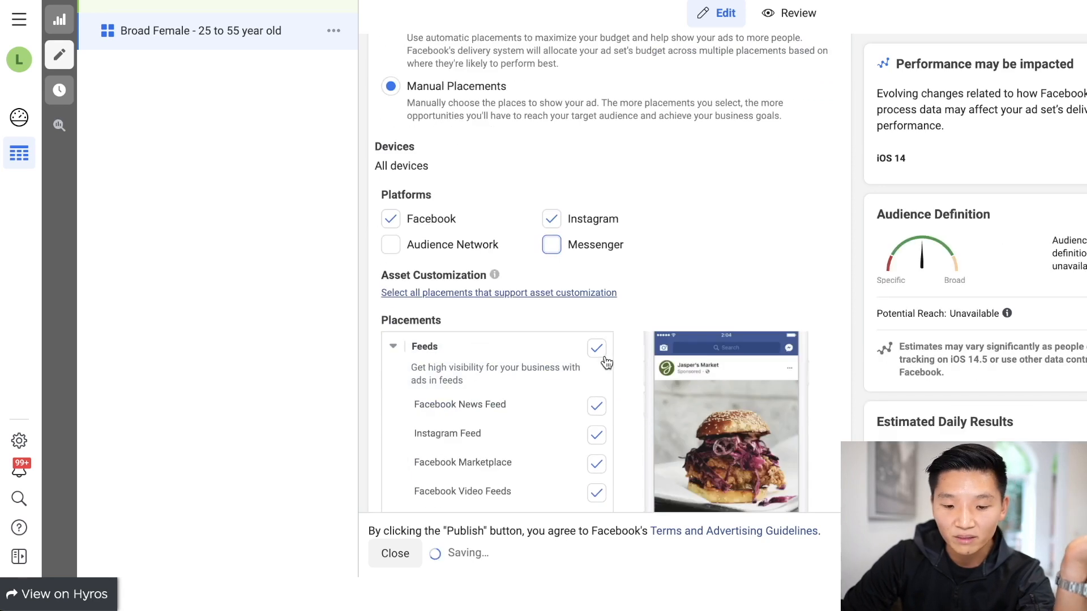
scroll(607, 365, "down", 2)
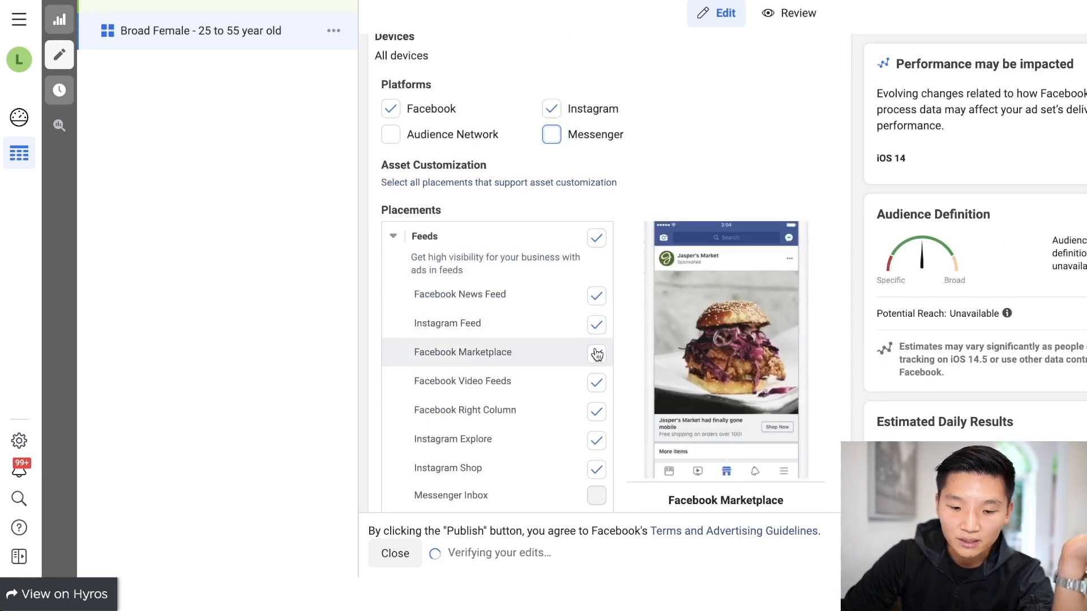
left_click(597, 353)
left_click(596, 383)
left_click(596, 412)
left_click(597, 441)
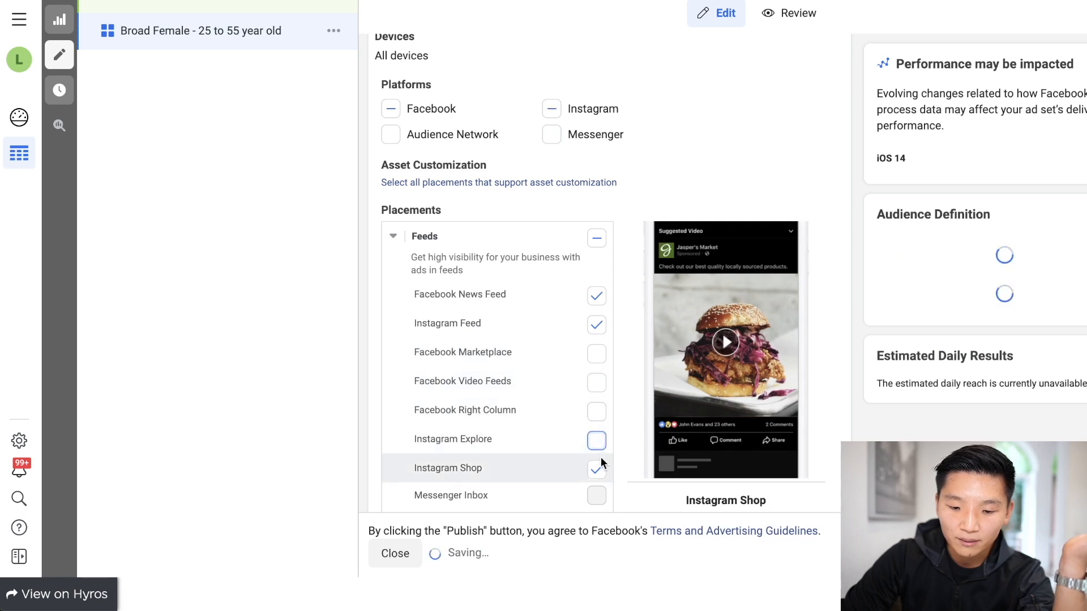
scroll(530, 405, "down", 1)
left_click(597, 437)
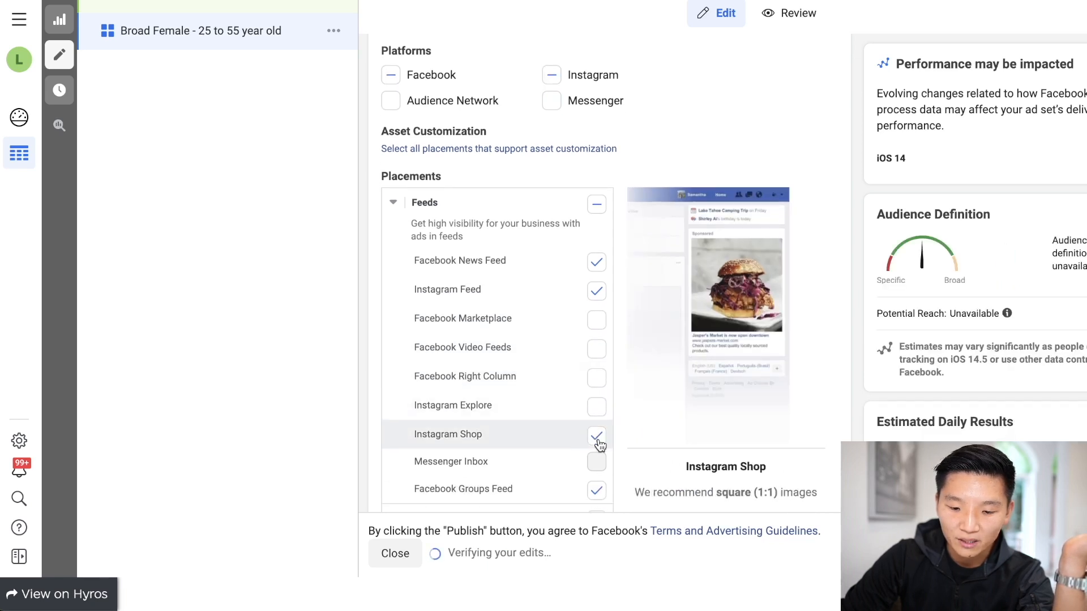
left_click(598, 490)
Exclude Instagram Stories, Facebook Stories and Instagram Reels from the Stories and Reels placements
scroll(574, 430, "down", 3)
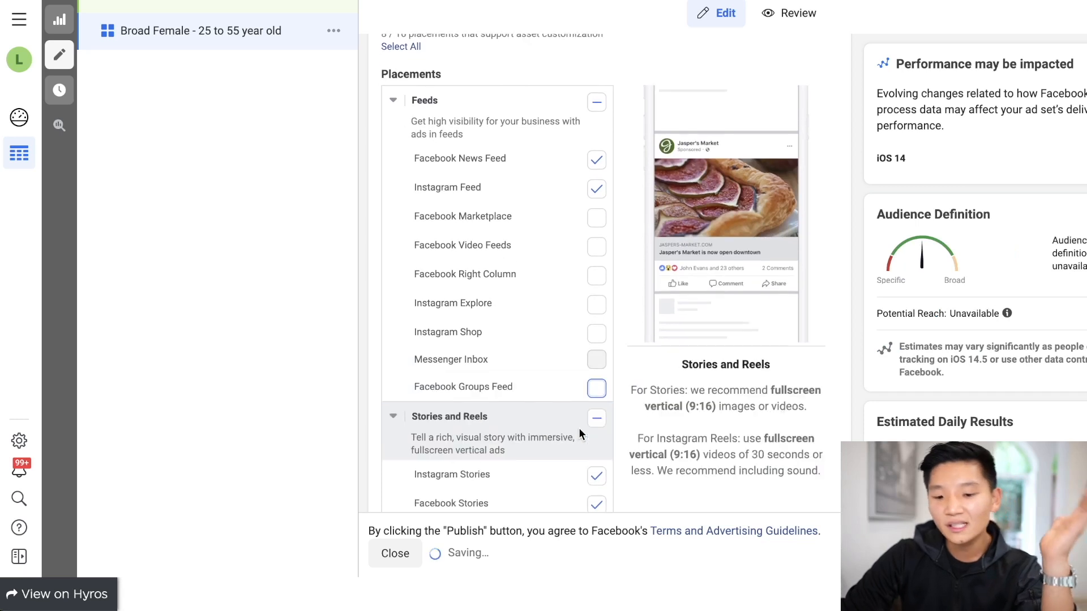
left_click(596, 436)
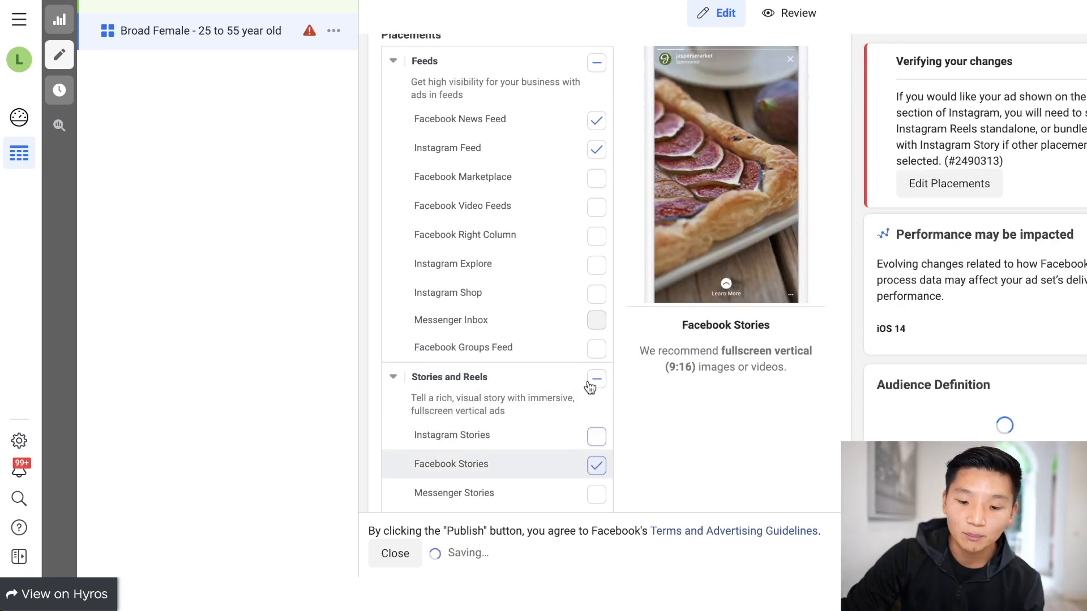
left_click(597, 465)
scroll(565, 332, "down", 1)
scroll(536, 317, "down", 4)
left_click(597, 287)
Exclude the In-Stream, Search and In-Article placement groups from the ad set
left_click(598, 312)
left_click(596, 428)
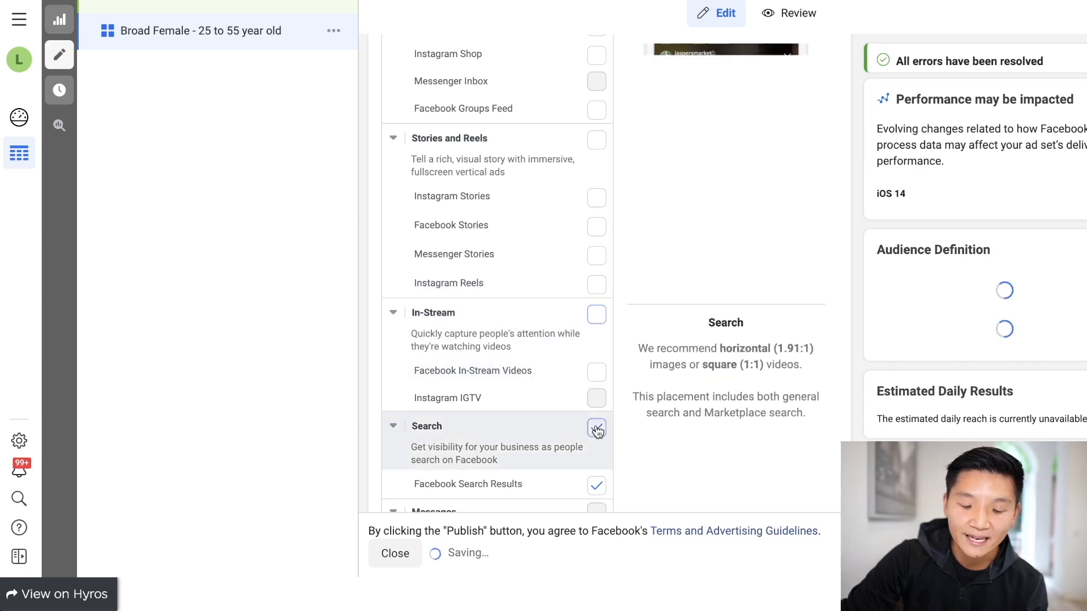
scroll(558, 399, "down", 1)
scroll(559, 396, "down", 6)
left_click(597, 254)
left_click(596, 254)
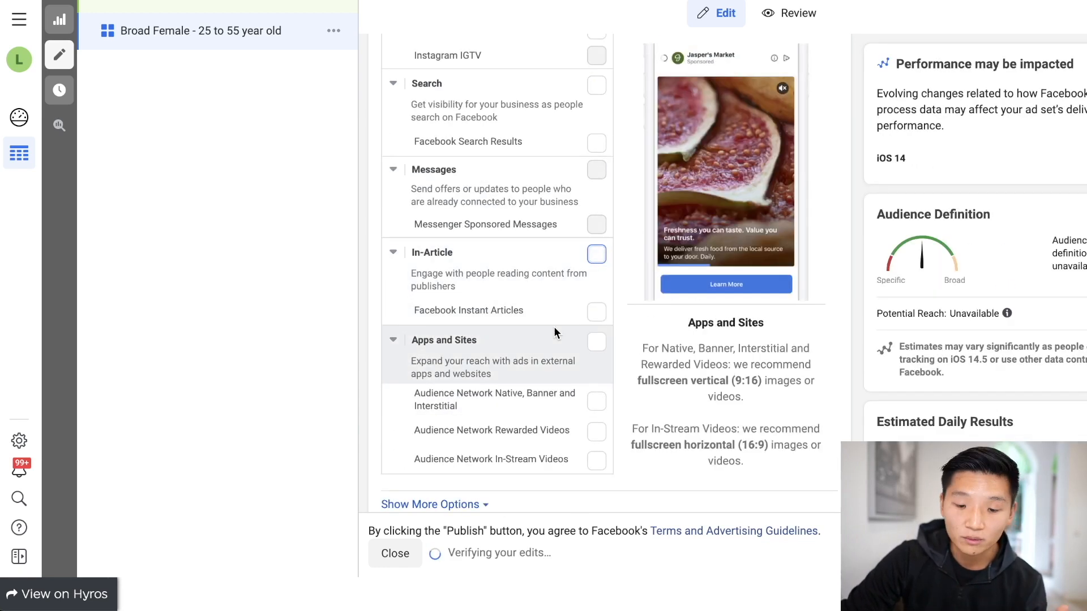
Review the ad set's optimization, attribution and targeting settings, and close its editor
scroll(555, 322, "down", 6)
mouse_move(462, 461)
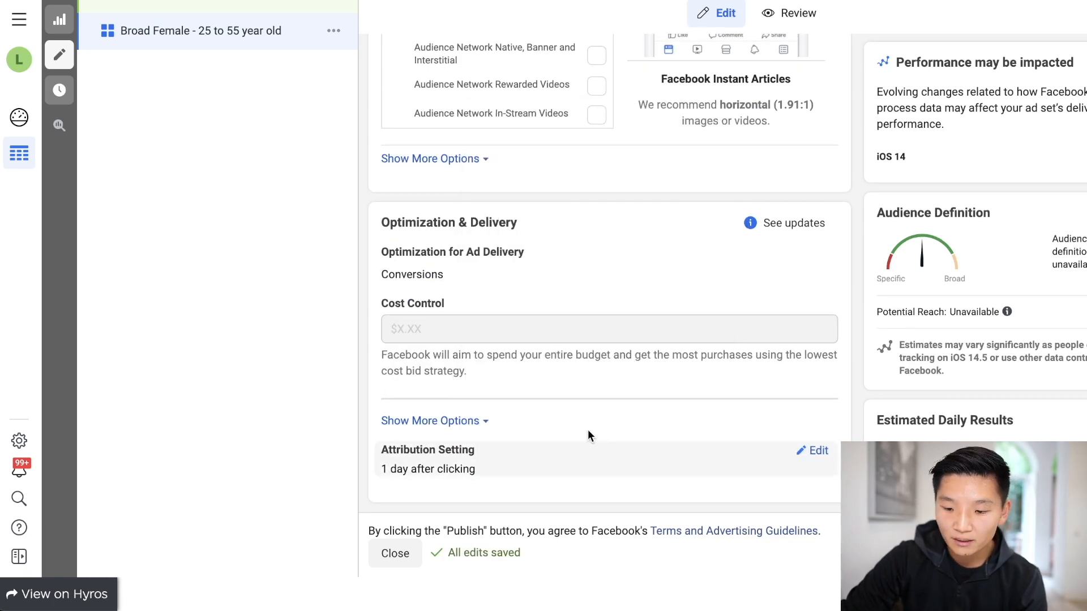
scroll(417, 366, "up", 10)
scroll(417, 367, "up", 15)
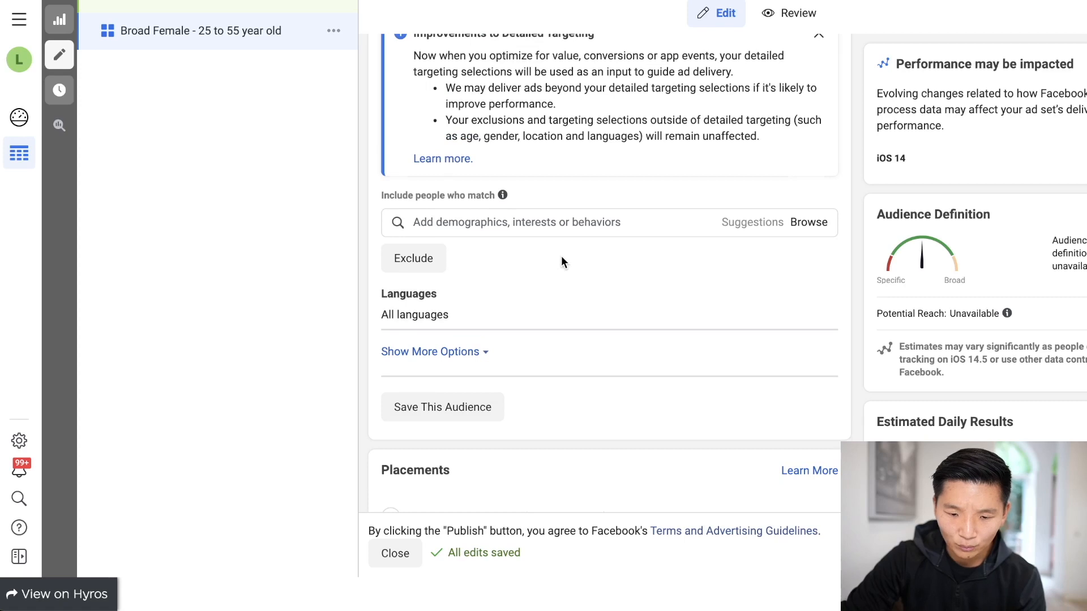
scroll(577, 272, "up", 8)
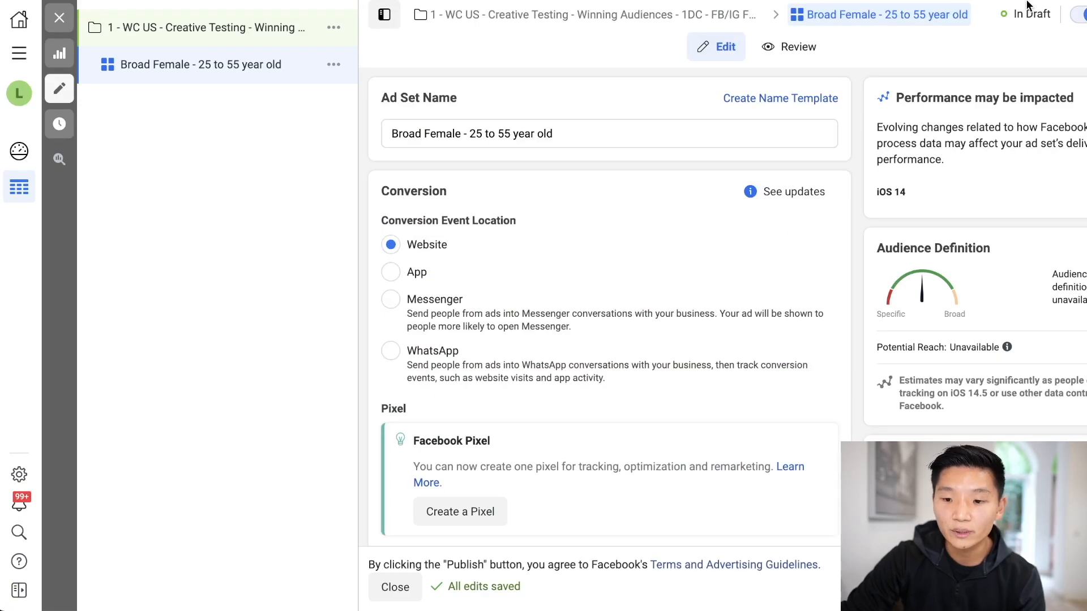
left_click(395, 587)
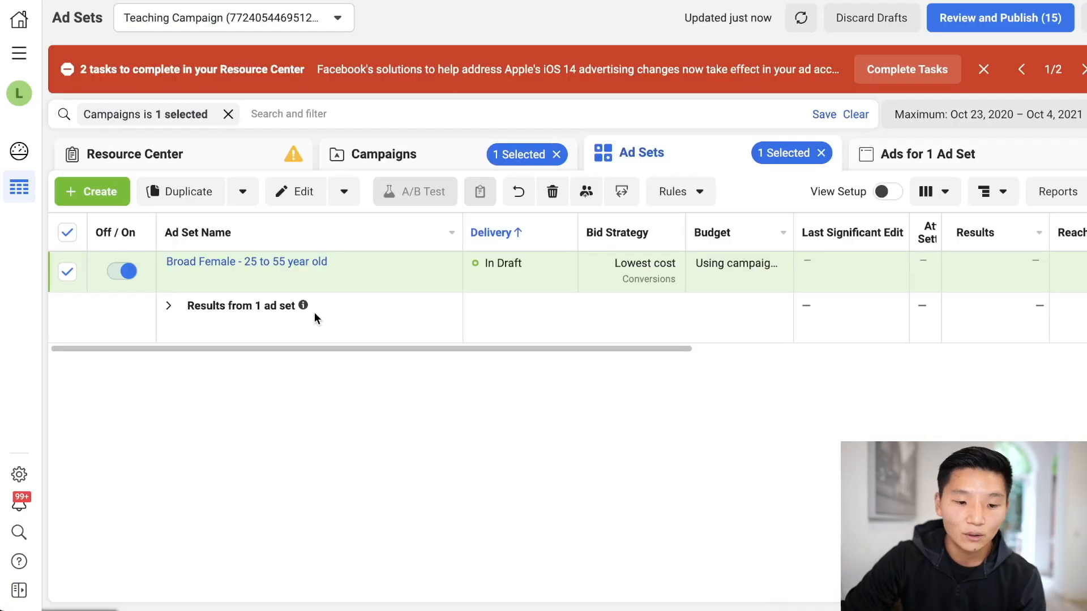
Create an ad named "AD Angle: Early Black Friday Sale - AD ID -" in the Creative Testing campaign's existing Broad Female ad set
left_click(953, 153)
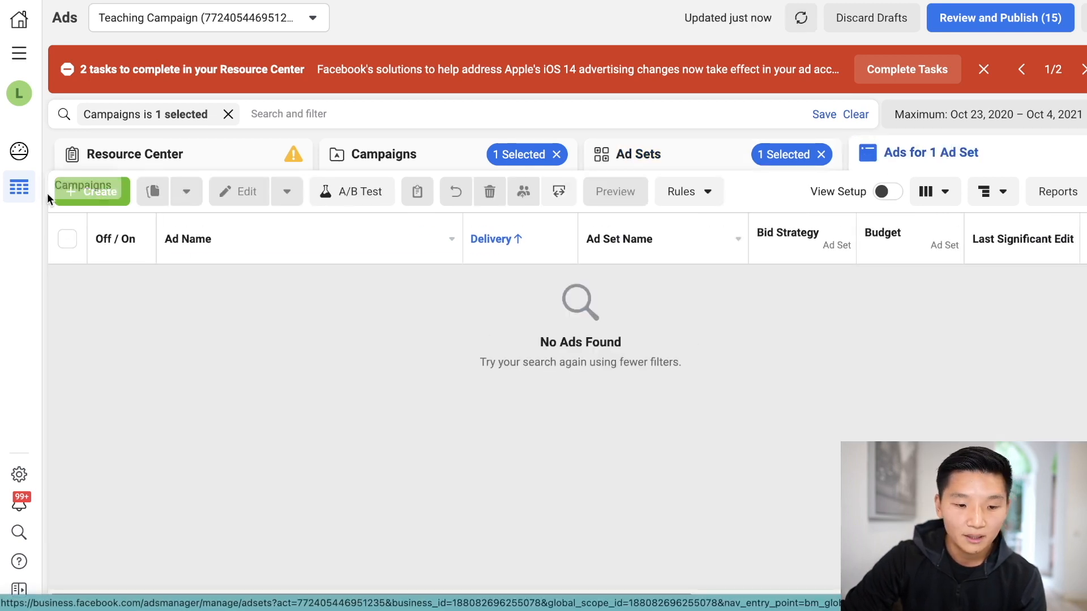
left_click(93, 191)
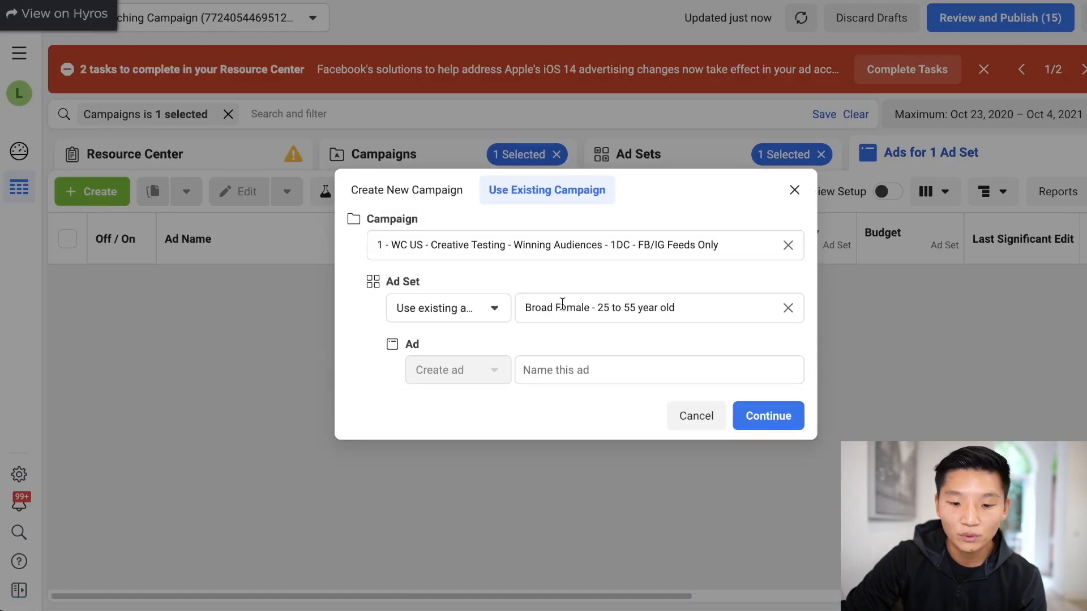
left_click(649, 371)
type("New")
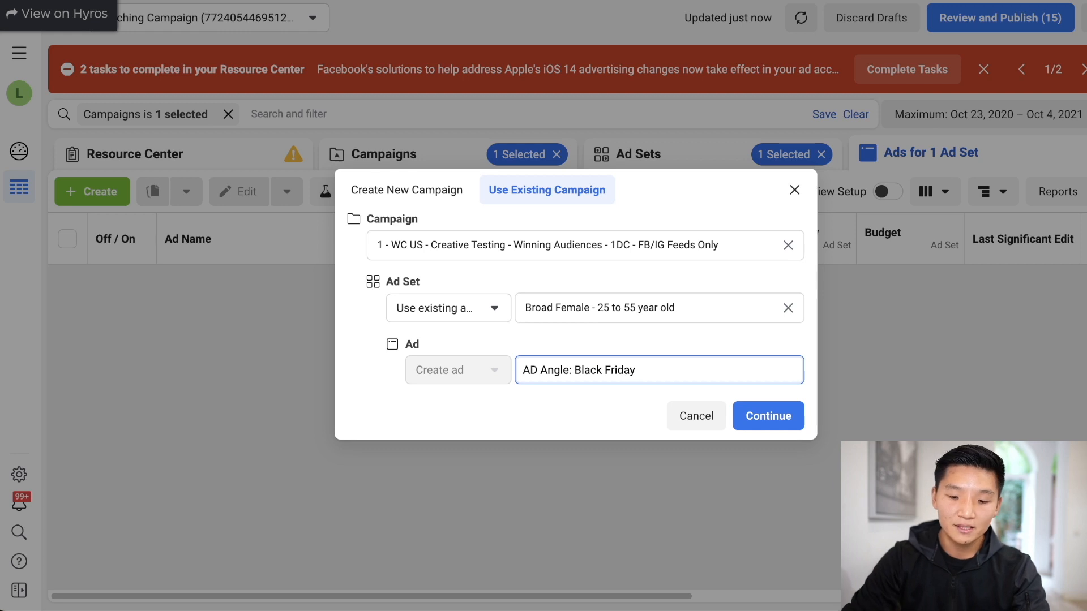
type("Early")
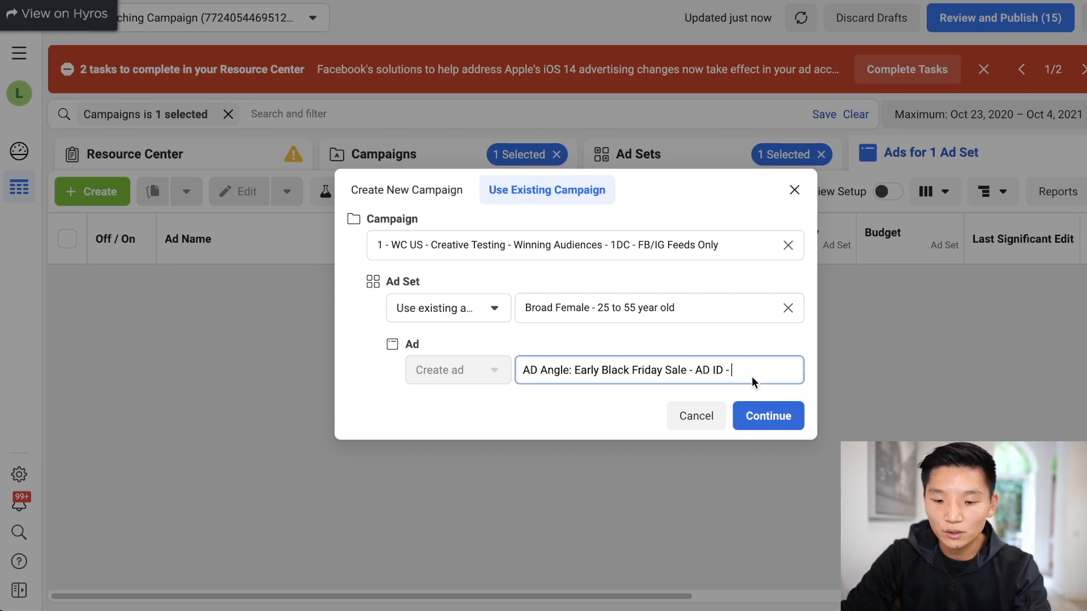
left_click(768, 417)
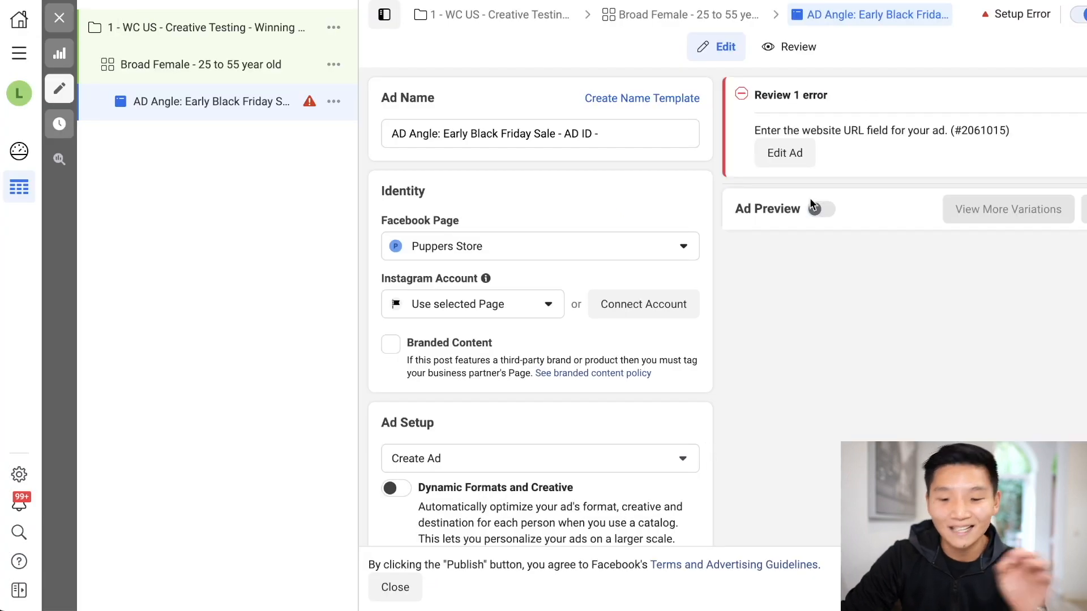
scroll(543, 184, "down", 4)
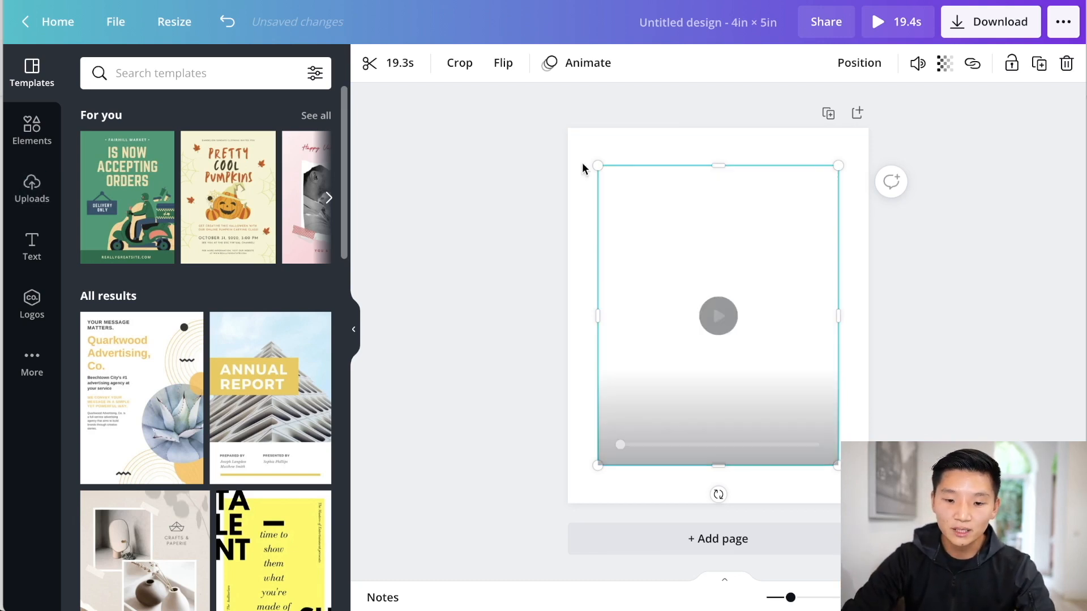
Switch to Canva and enlarge and position the testimonial video to span the page width, leaving a blank strip above it
left_click_drag(644, 232, 615, 223)
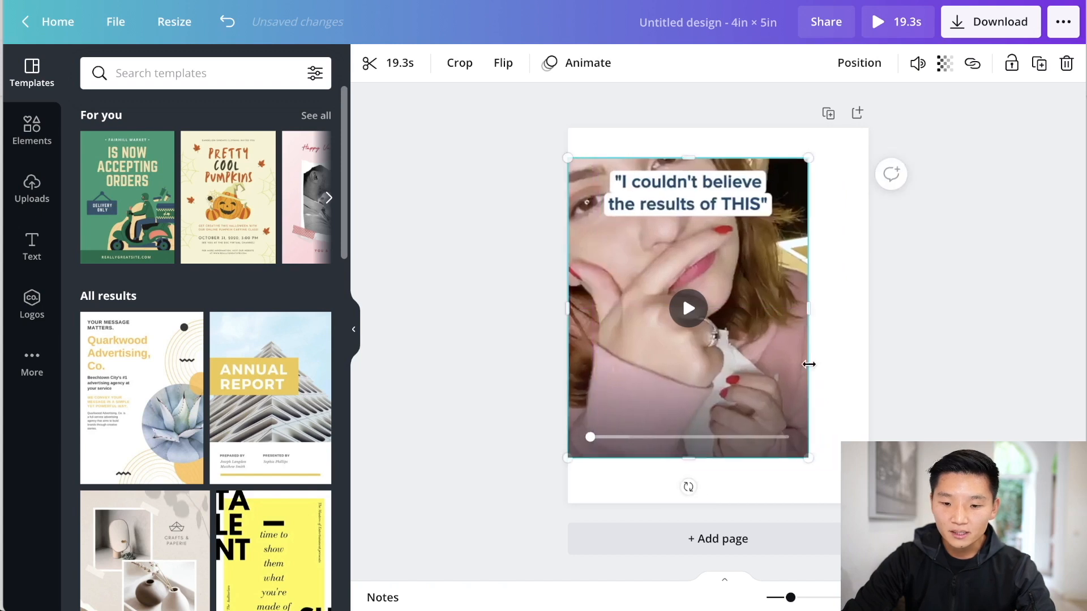
left_click_drag(820, 463, 840, 475)
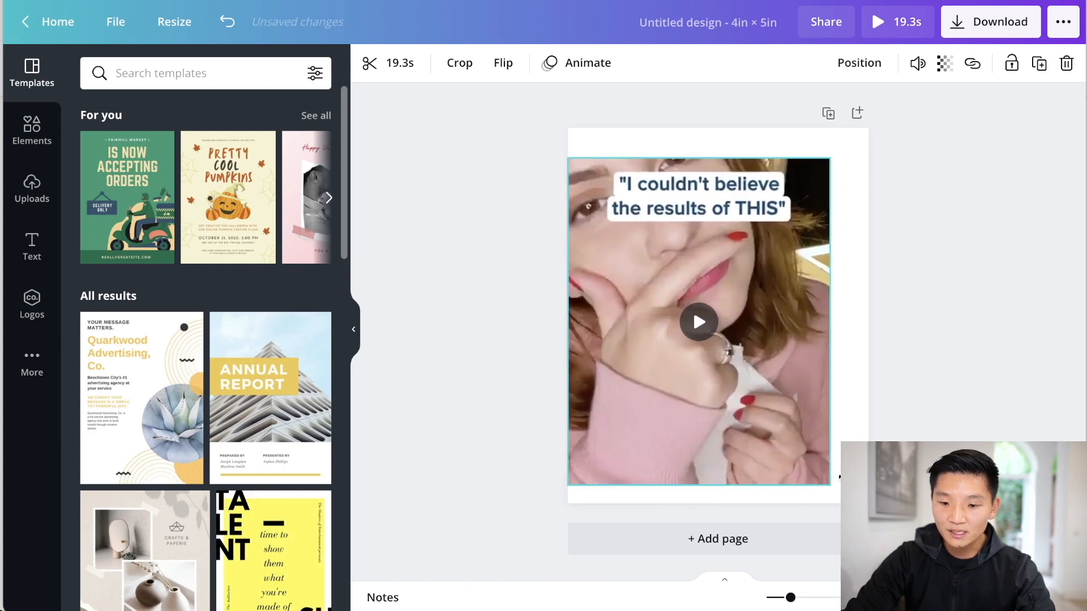
left_click_drag(769, 377, 769, 364)
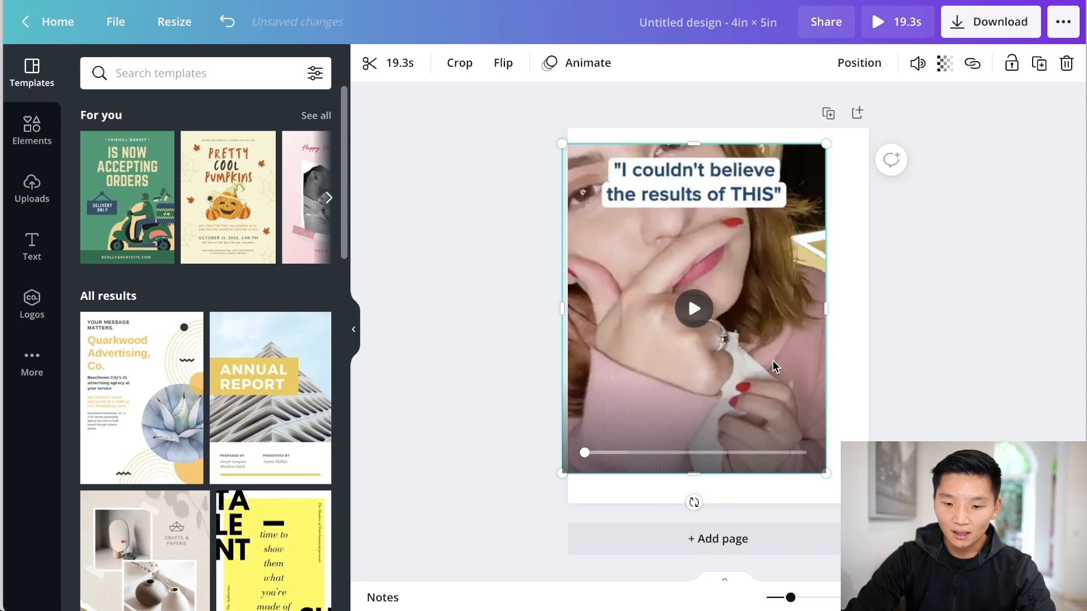
left_click_drag(832, 463, 844, 487)
left_click_drag(839, 331, 868, 331)
left_click_drag(758, 316, 757, 329)
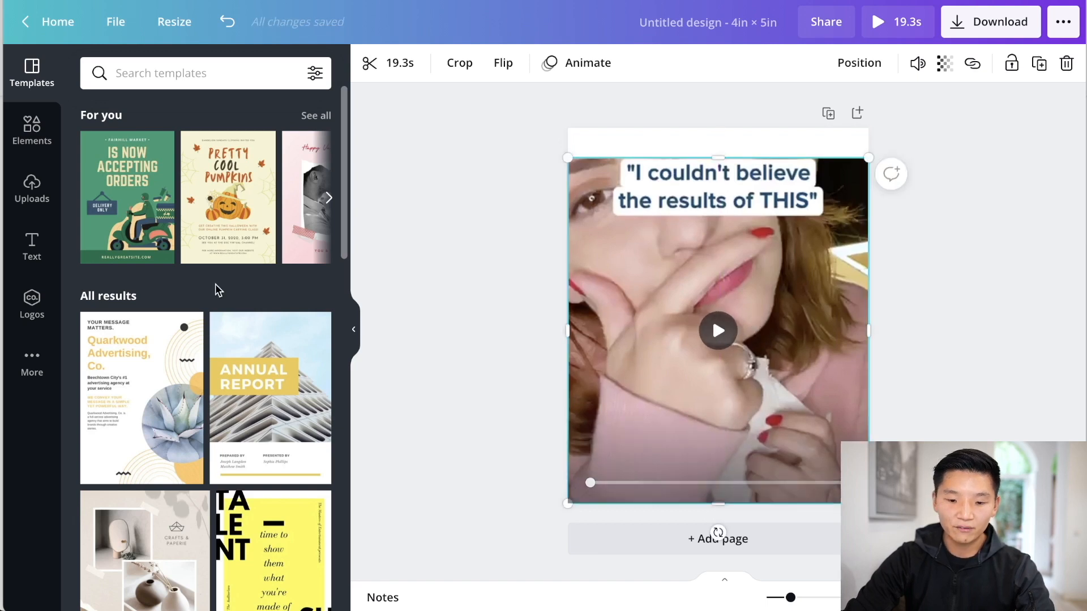
Add a square shape to the design, fill it black and flatten it into a banner strip
left_click(36, 151)
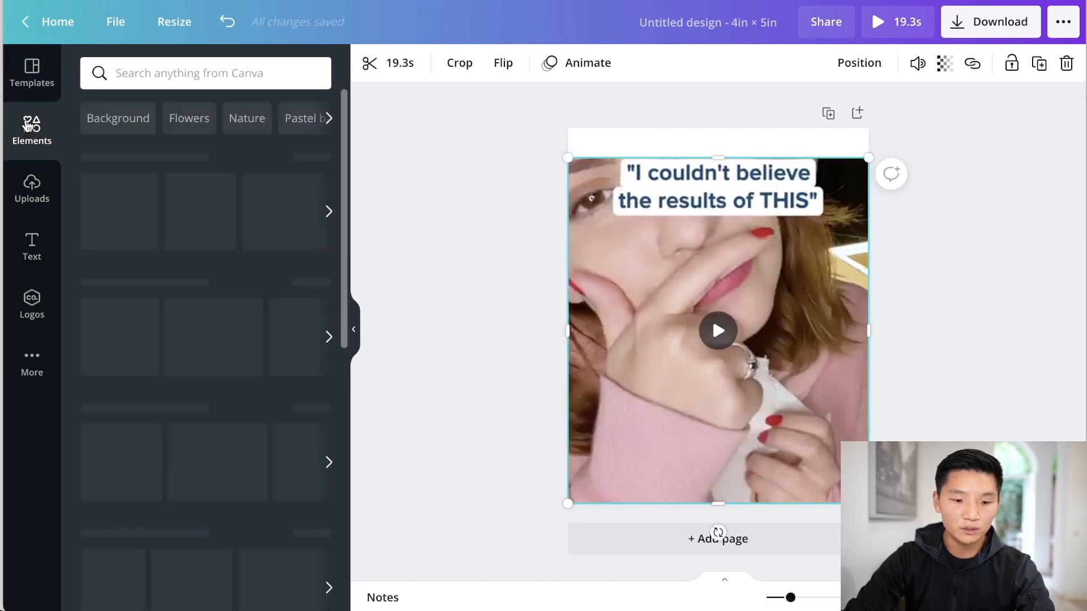
left_click(154, 307)
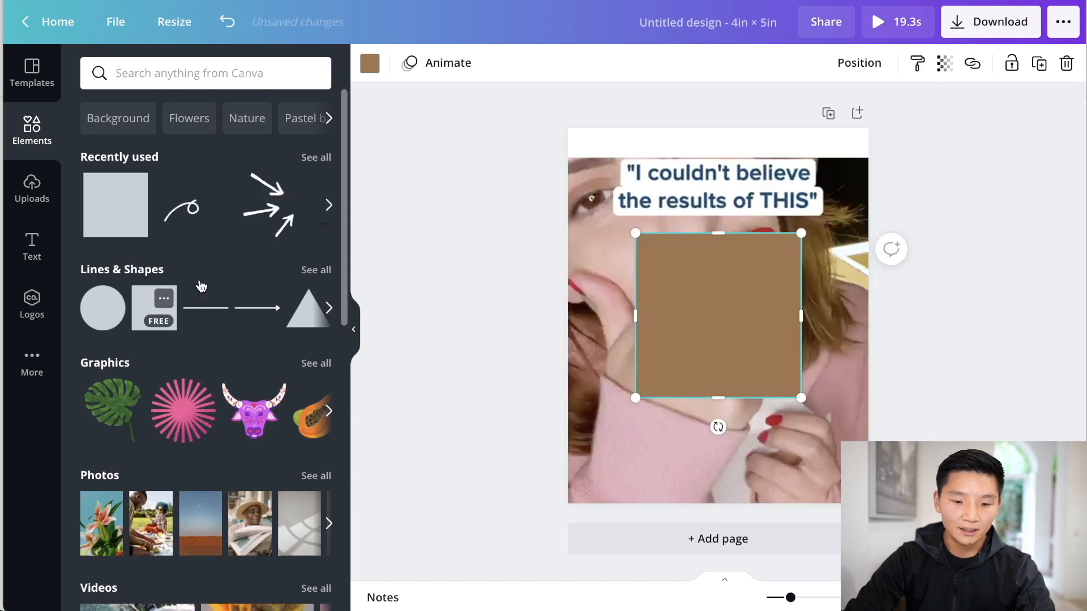
left_click(382, 65)
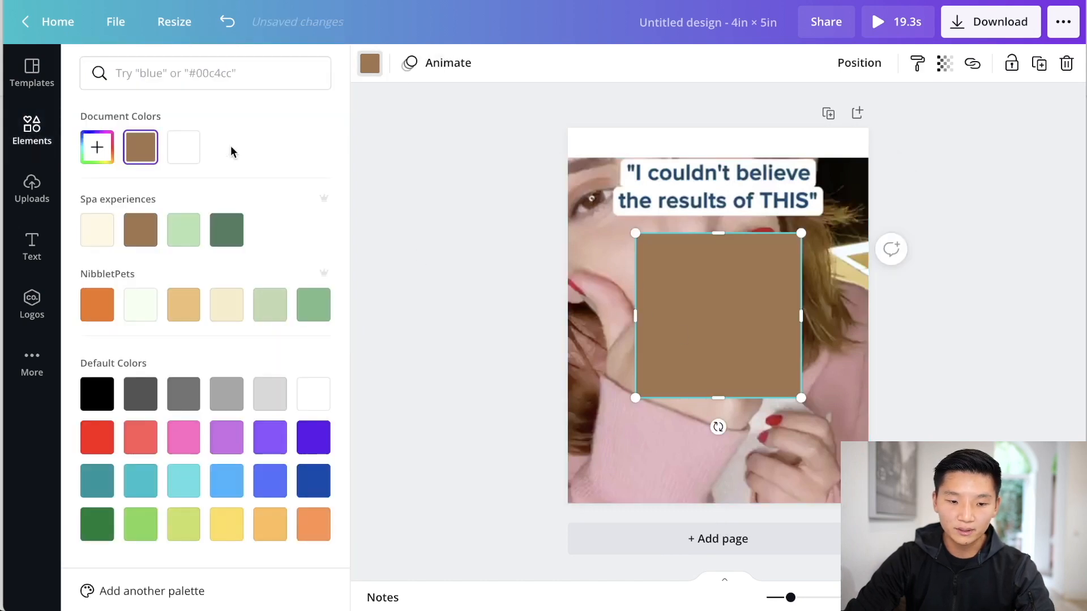
left_click(106, 397)
left_click_drag(718, 399, 712, 264)
left_click_drag(712, 274, 710, 261)
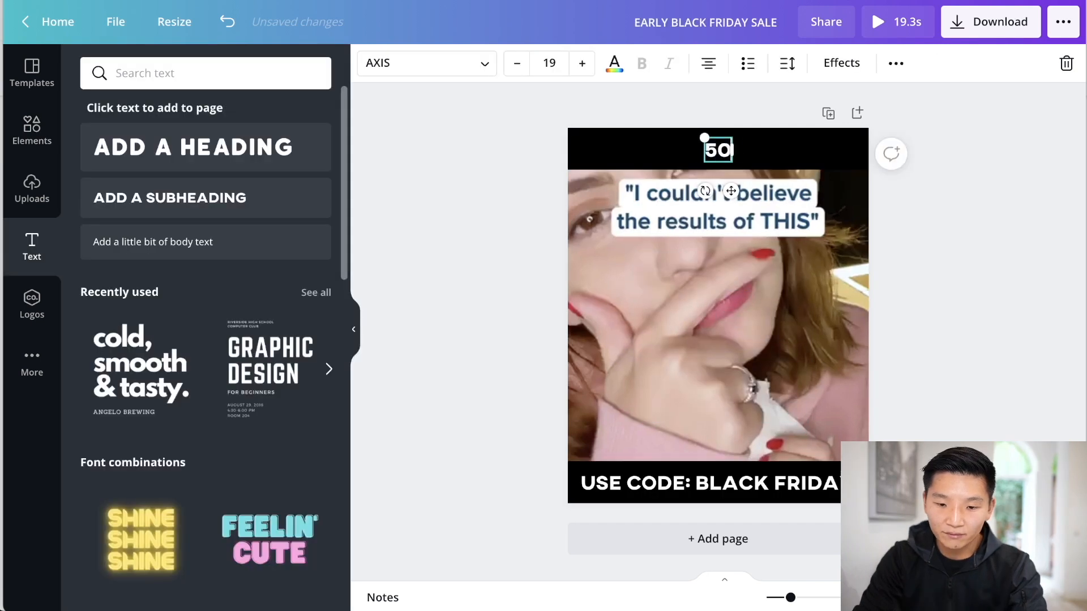
Complete the upper banner text as "50% EARLY BF SALE" and preview the video design
type("% ")
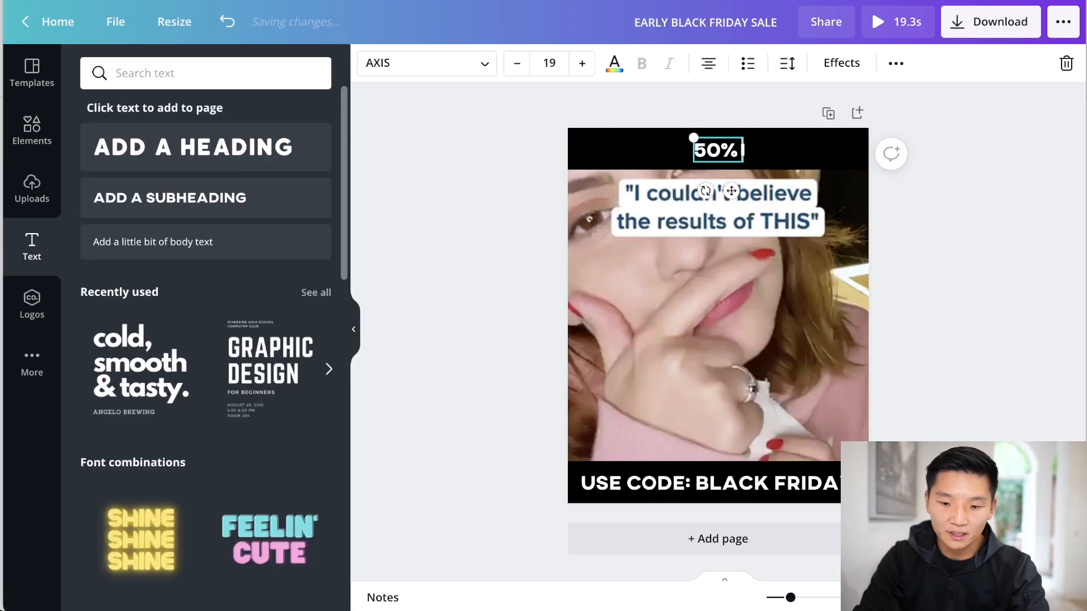
type("EARLY B")
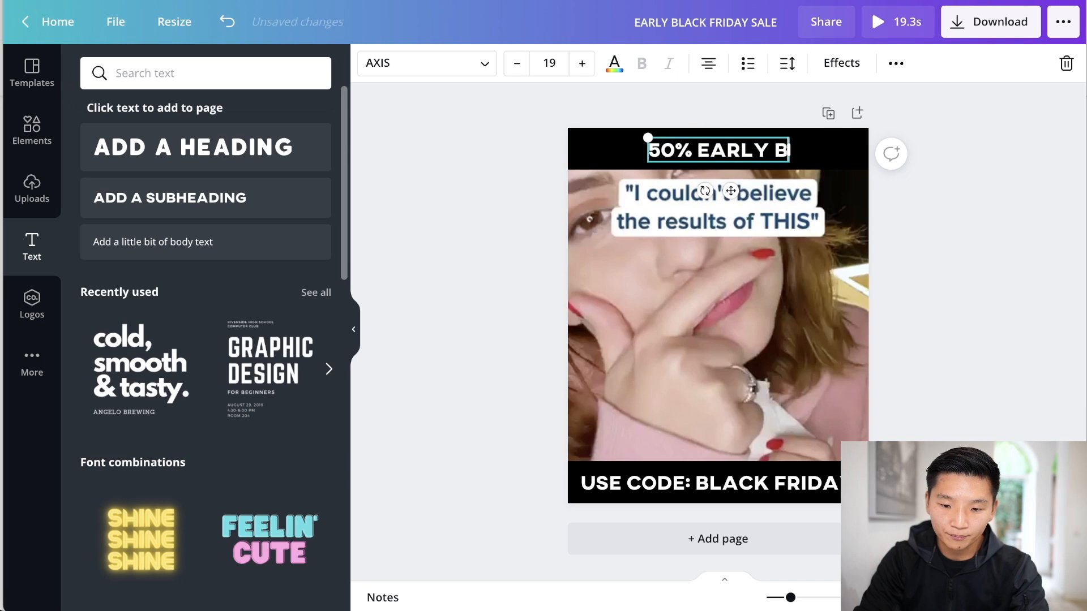
type("F SALE")
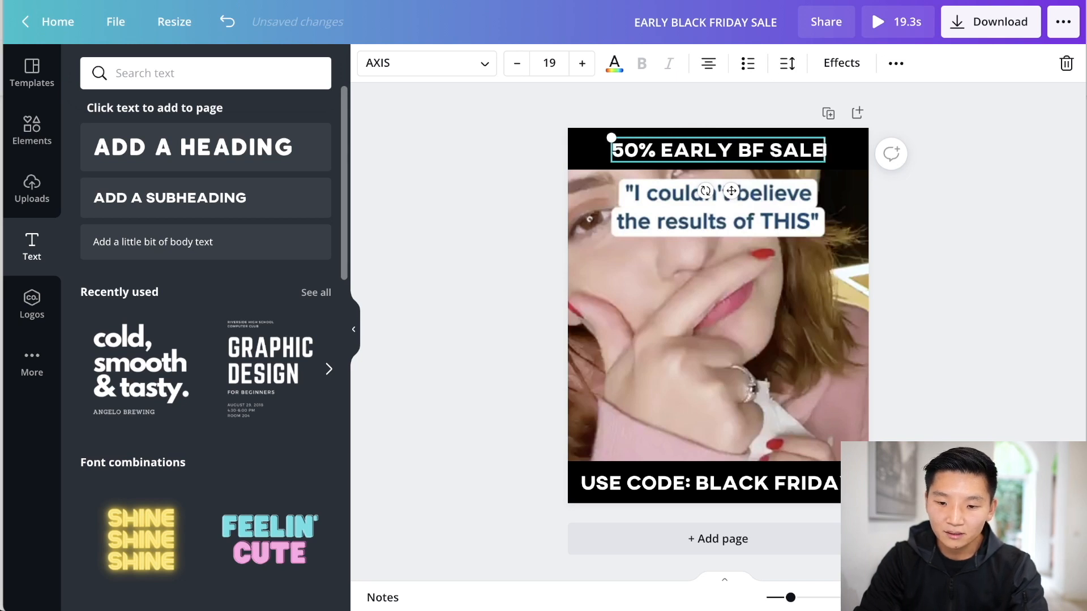
left_click(934, 206)
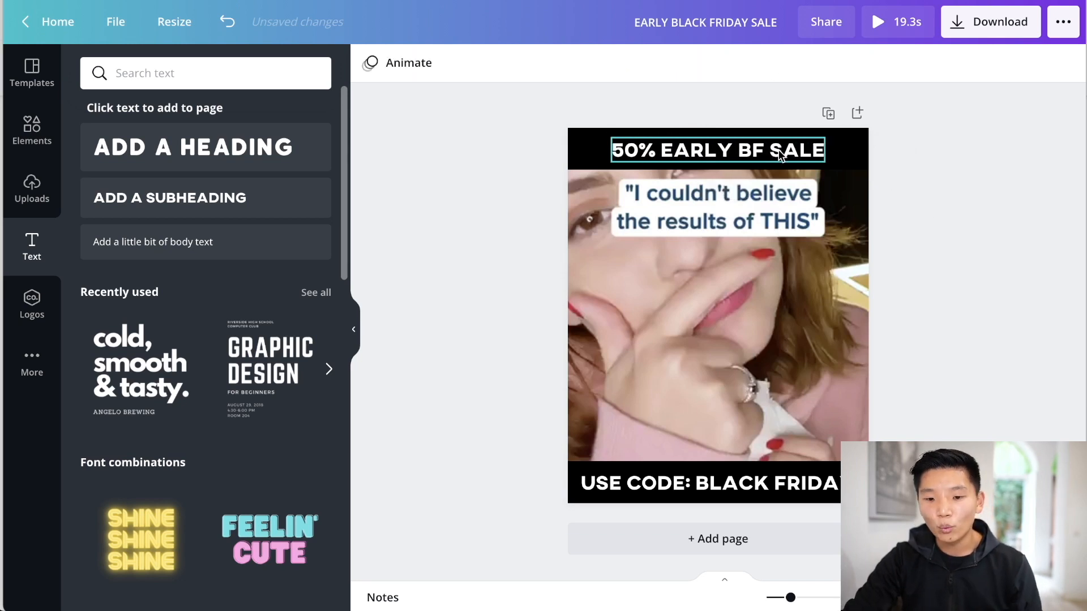
left_click(905, 22)
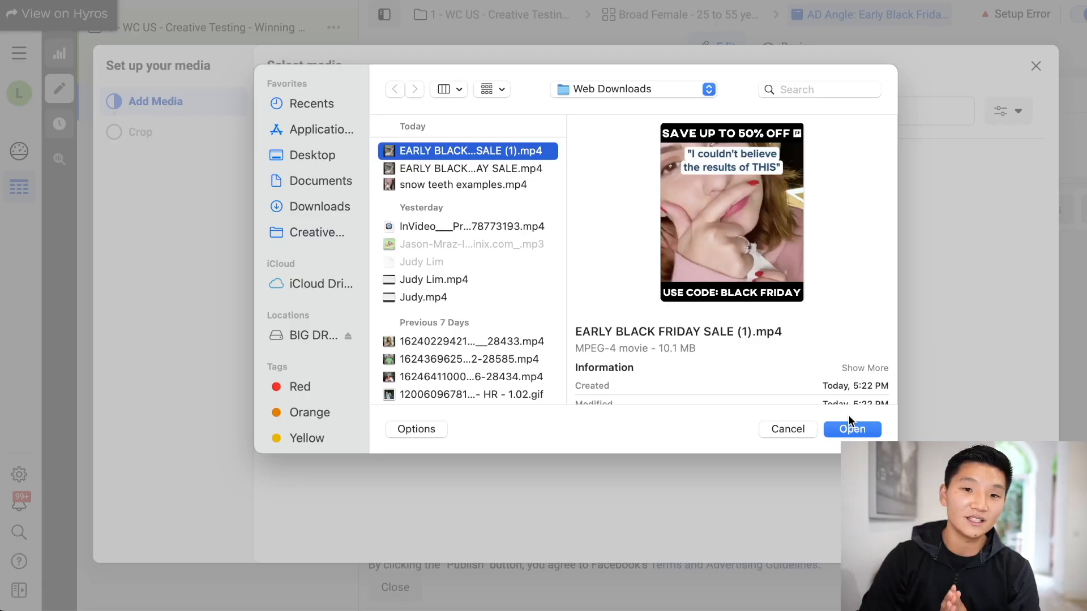
Upload EARLY BLACK FRIDAY SALE (1).mp4 and set the primary text to "This is your chance to save 50%. Early Black Friday Sale is on NOW! 🎉🎉"
left_click(853, 431)
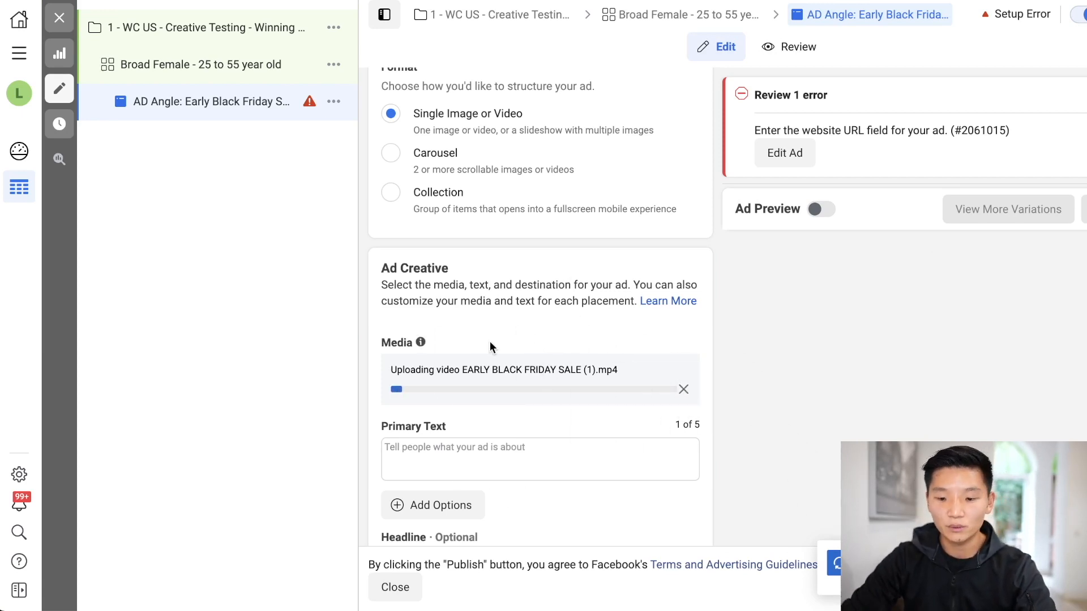
left_click(538, 453)
type("This is your chance to save 50% ")
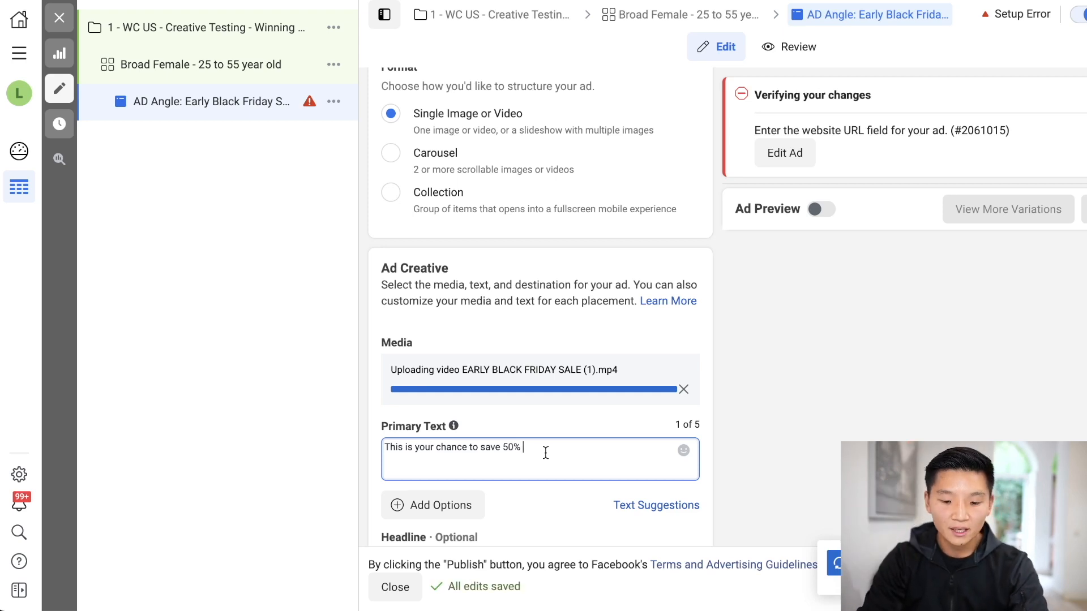
type(". Early ")
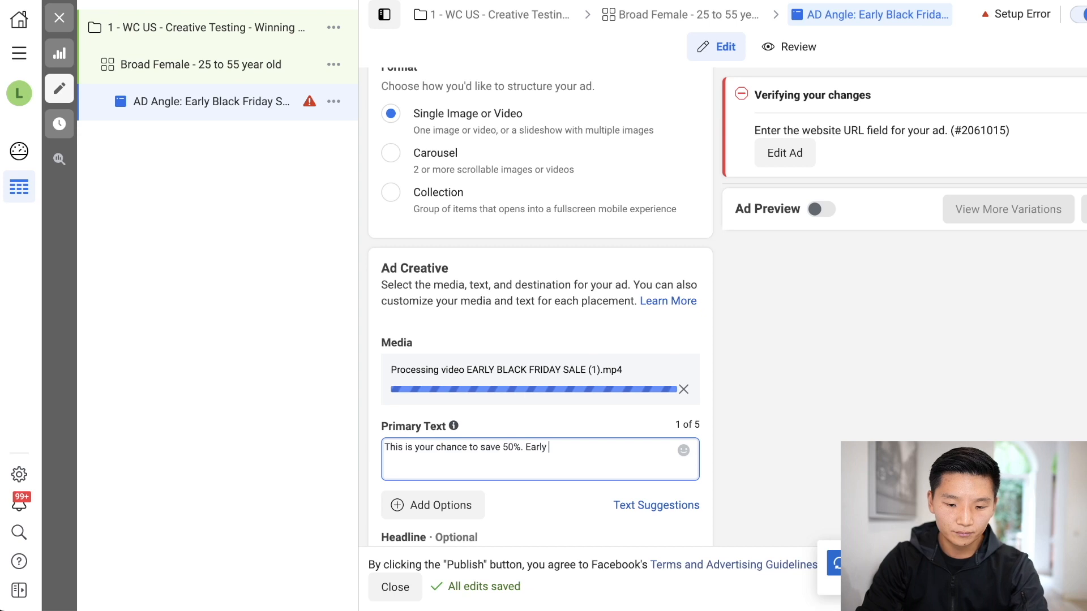
type("Black Friday Sale ")
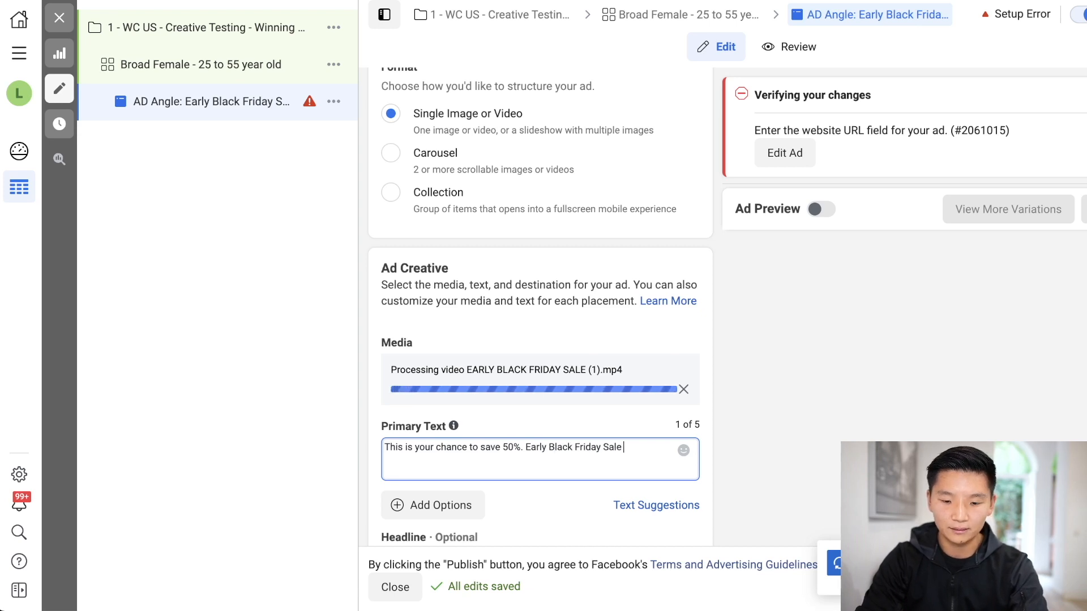
type("is on NOW!")
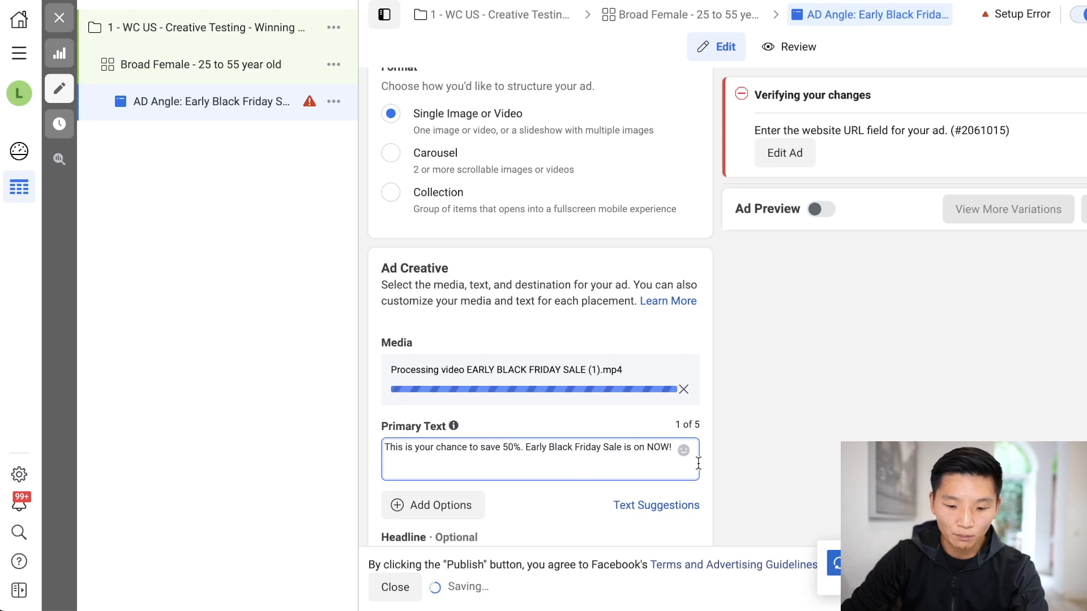
type("🎉🎉")
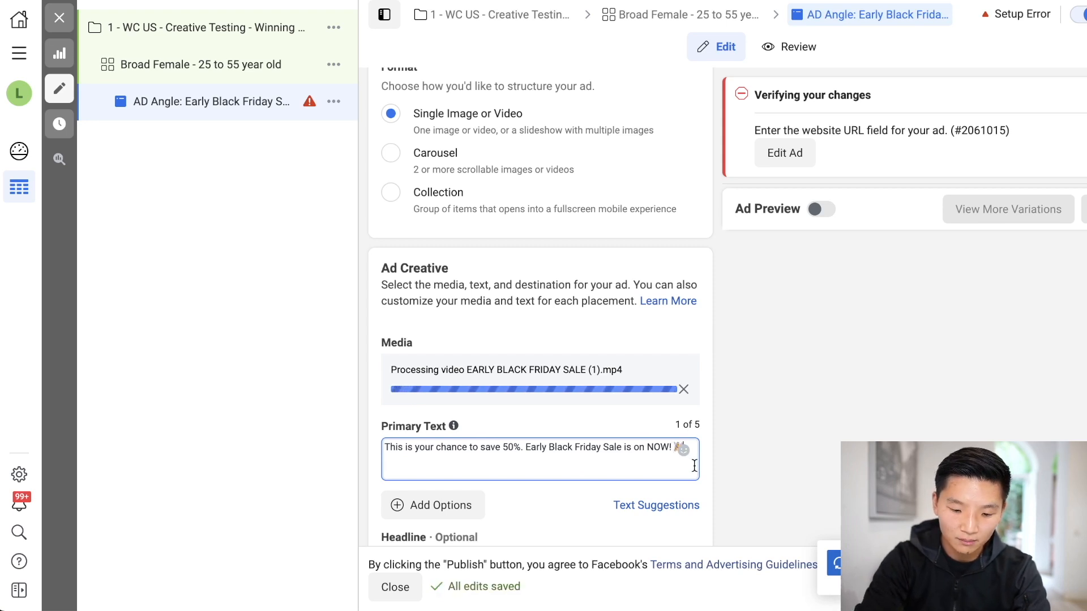
Enter "Save 50% OFF NOW!" as the headline of the Early Black Friday Sale ad
scroll(749, 460, "down", 5)
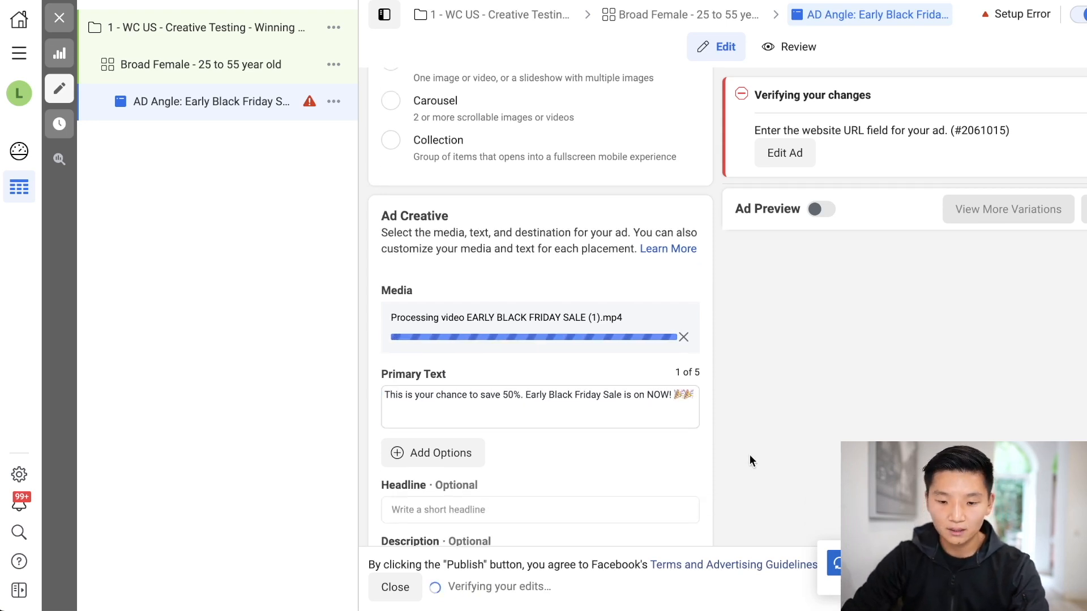
left_click(498, 294)
type("Sav")
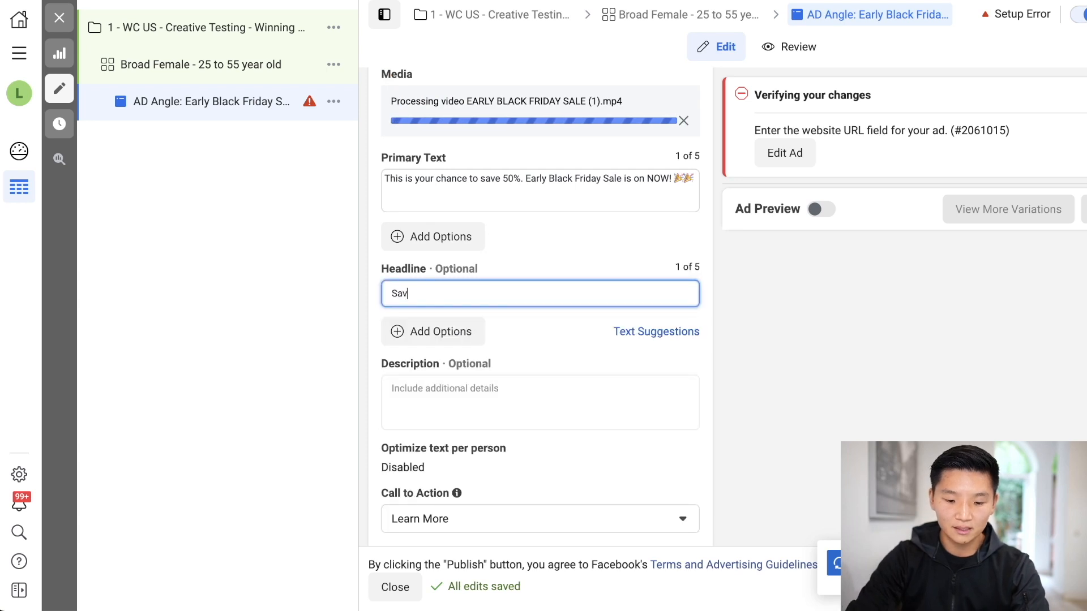
type("e 50% OFF NOW")
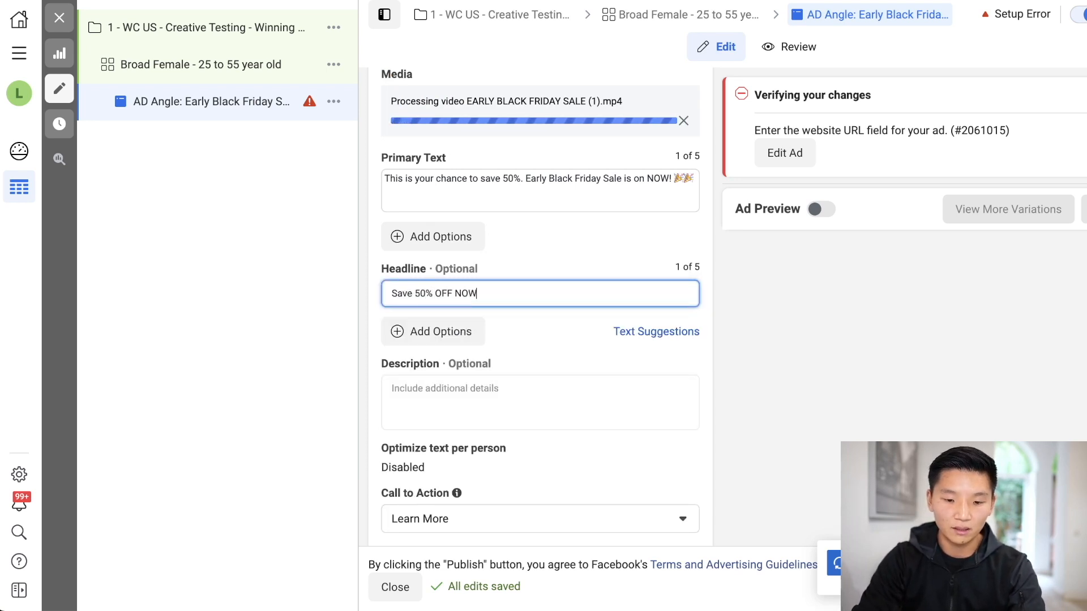
type("!")
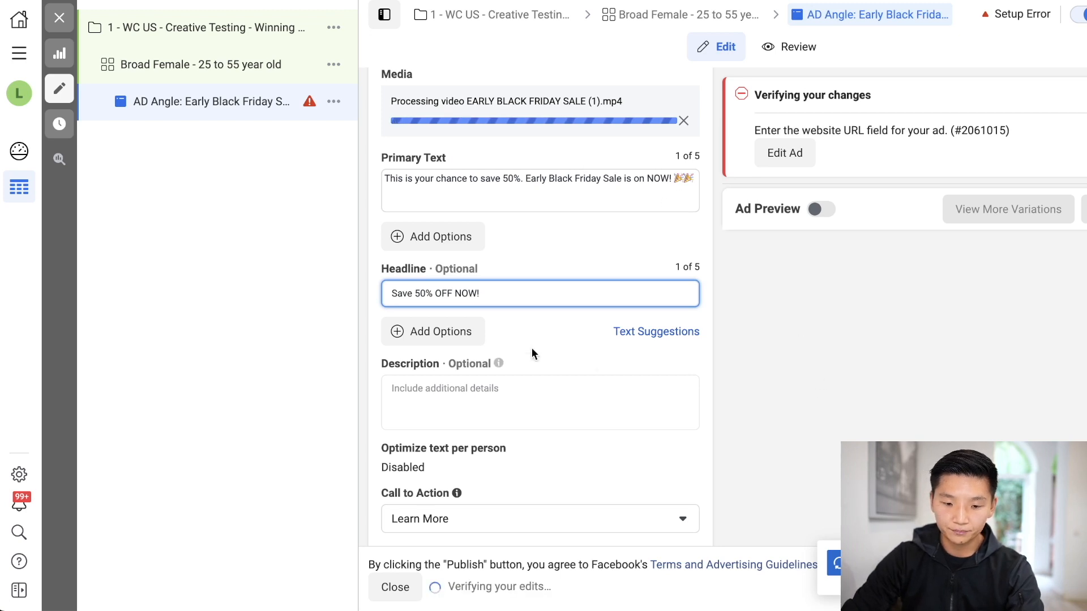
Set the ad's destination website URL to google.com and check the resulting ad preview
scroll(484, 460, "down", 4)
scroll(490, 465, "down", 2)
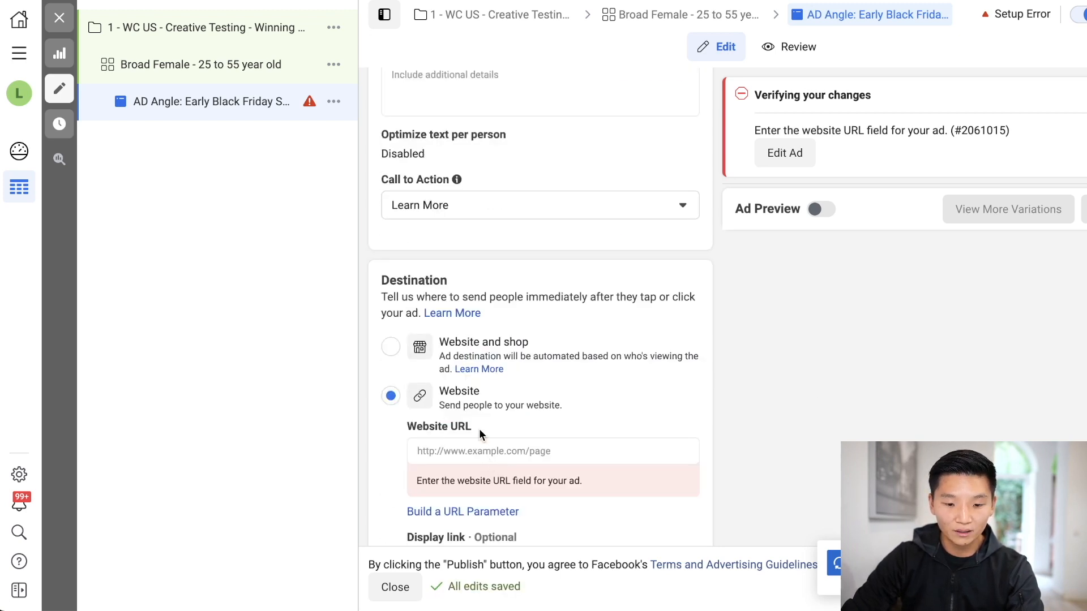
left_click(498, 450)
type("go")
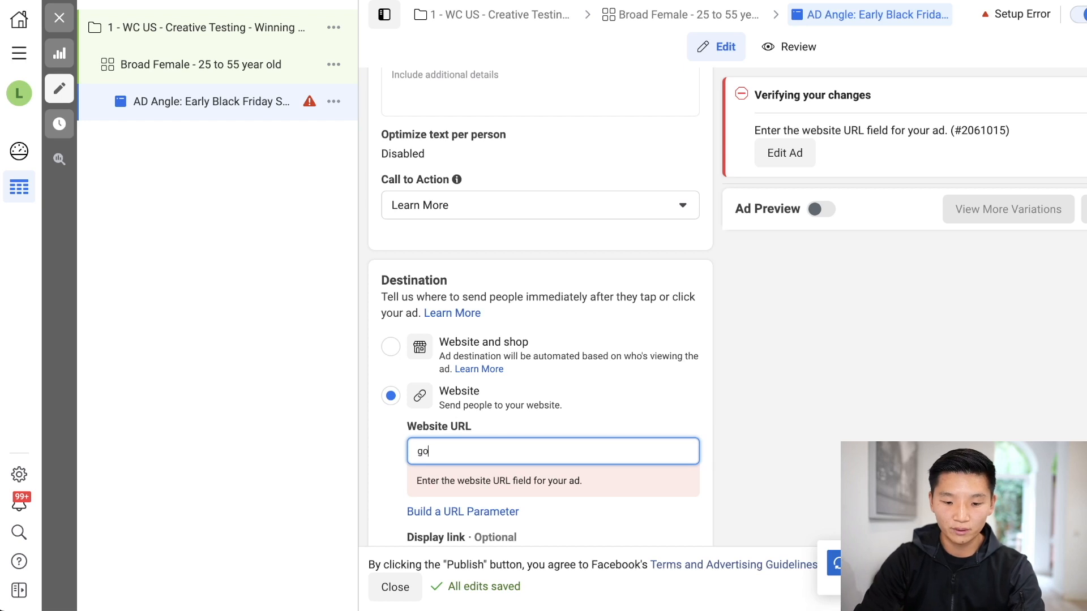
type("ogle.com")
left_click(653, 393)
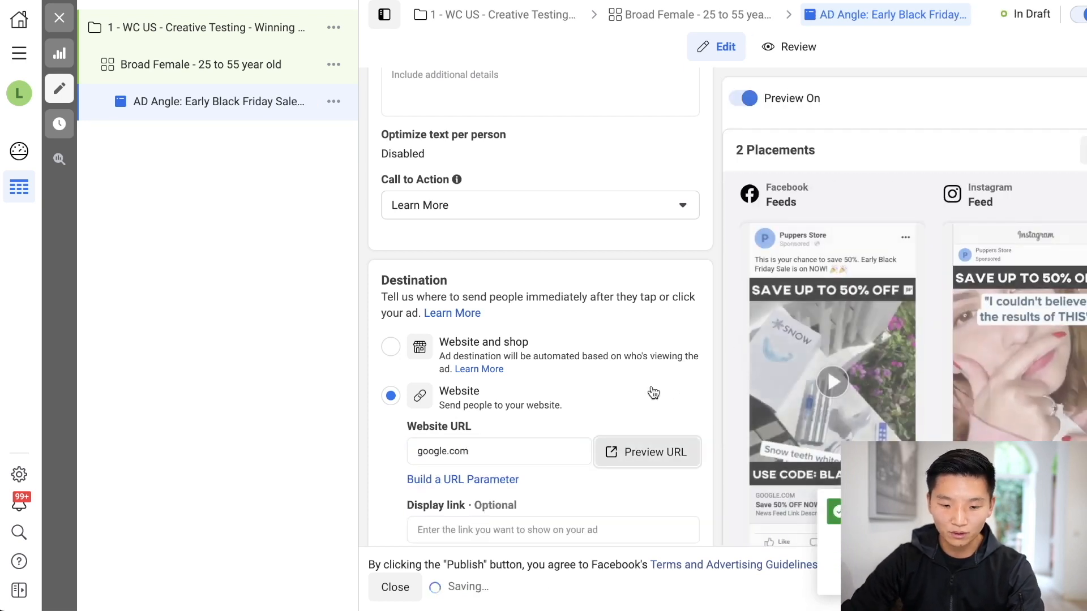
scroll(646, 396, "down", 1)
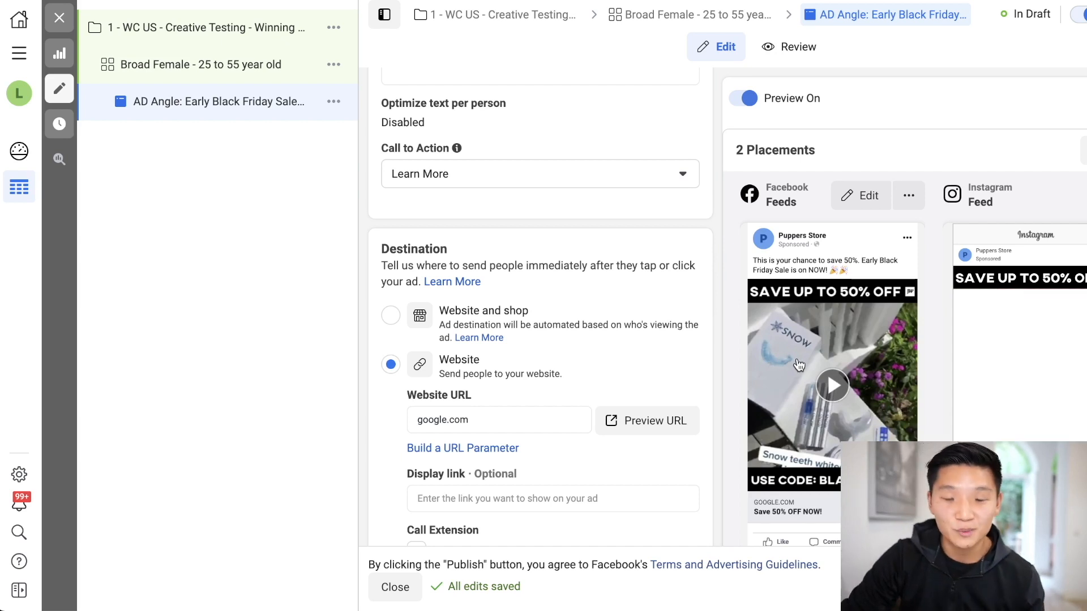
Copy the UTM string from the sticky note into the ad's URL parameters: utm_source=facebook&utm_medium=ads&utm_campaign={{campaign.name}}&utm_content={{adset.name}}&utm_term={{ad.name}}
scroll(610, 367, "down", 10)
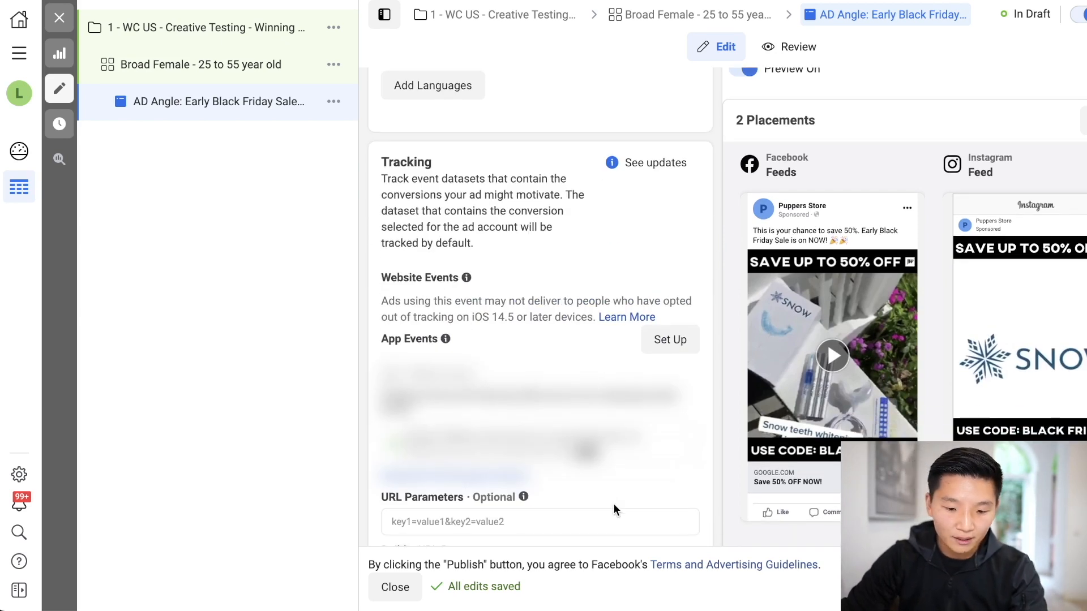
key("ctrl+Up")
left_click(55, 184)
key("super+a")
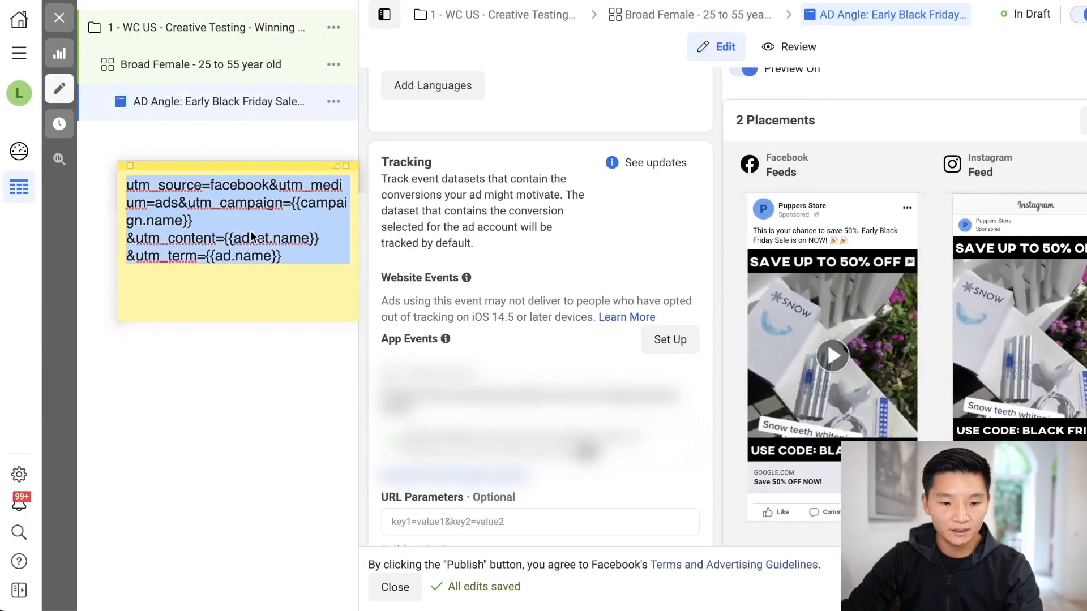
type("v")
left_click(497, 526)
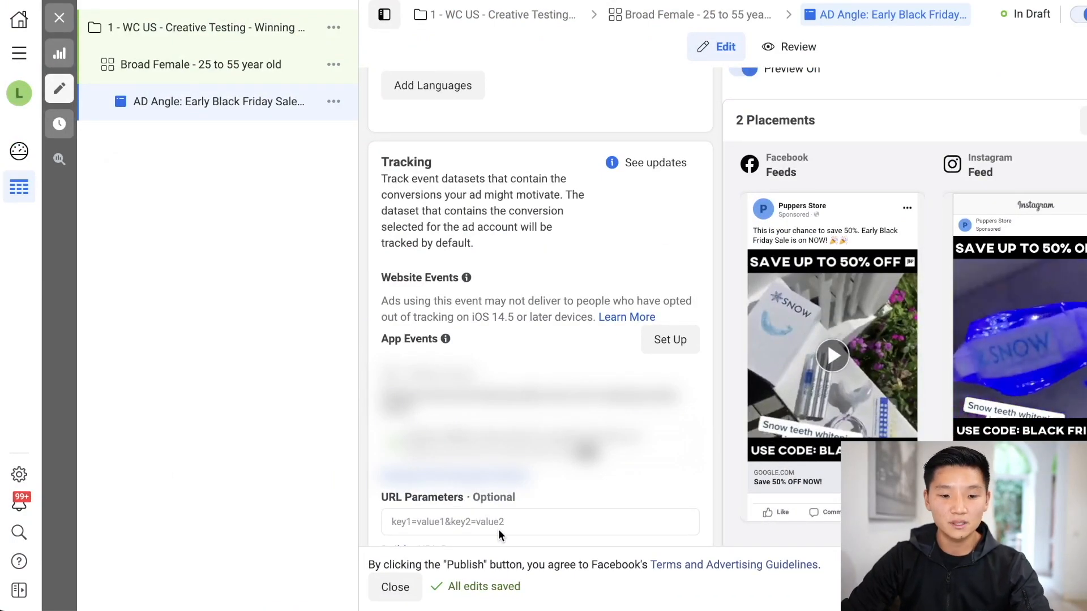
type("utm_source=facebook&utm_medium=ads&utm_campaign={{campaign.name}}&utm_content={{adset.name}}&utm_term={{ad.name}}")
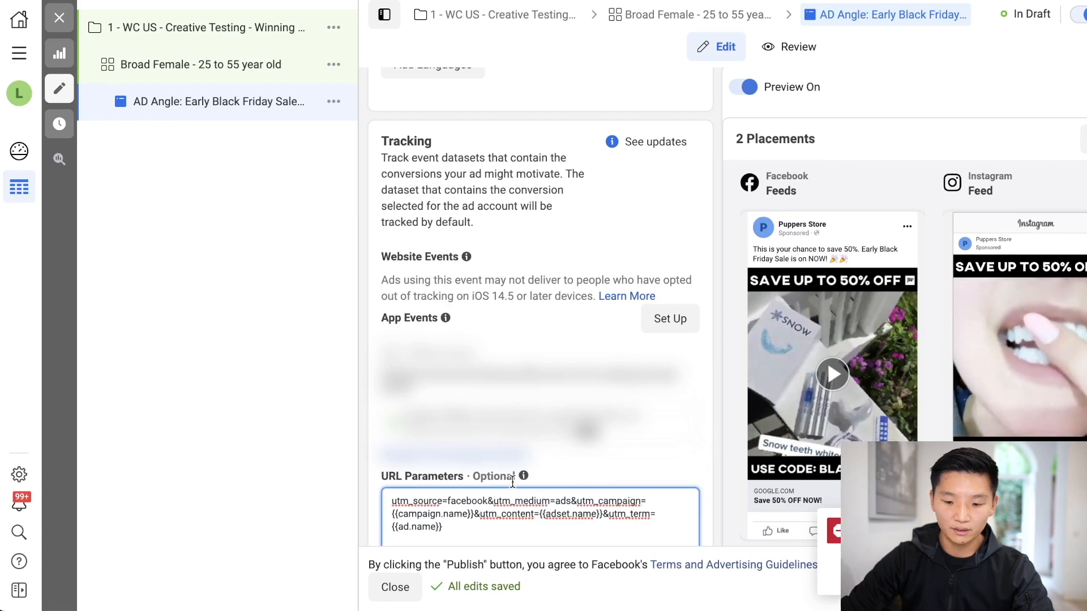
key("BackSpace")
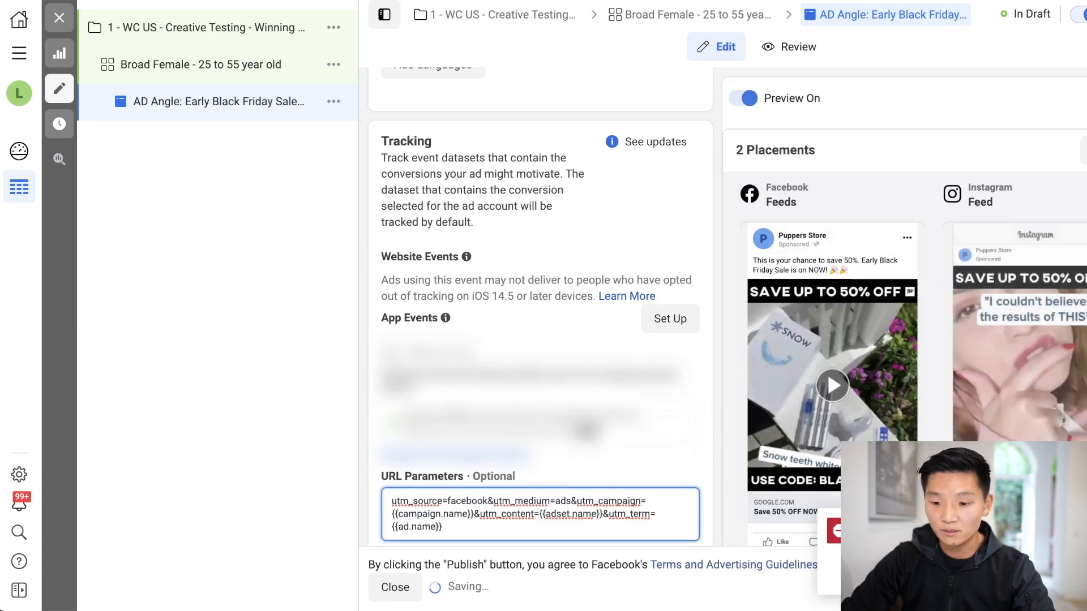
left_click(584, 431)
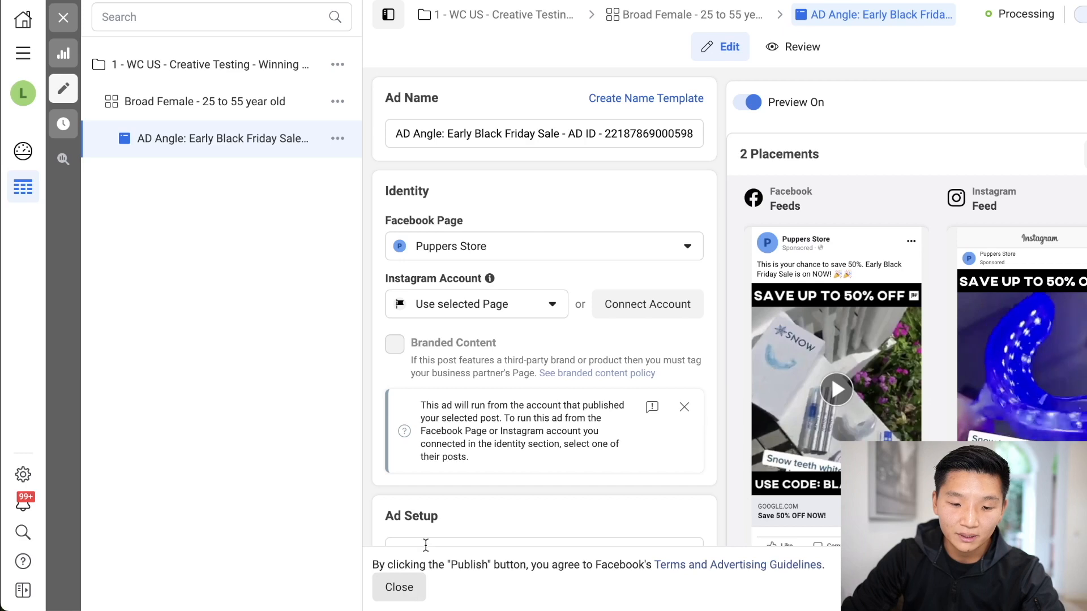
Turn off Campaign Budget Optimization for the Creative Testing campaign
left_click(645, 18)
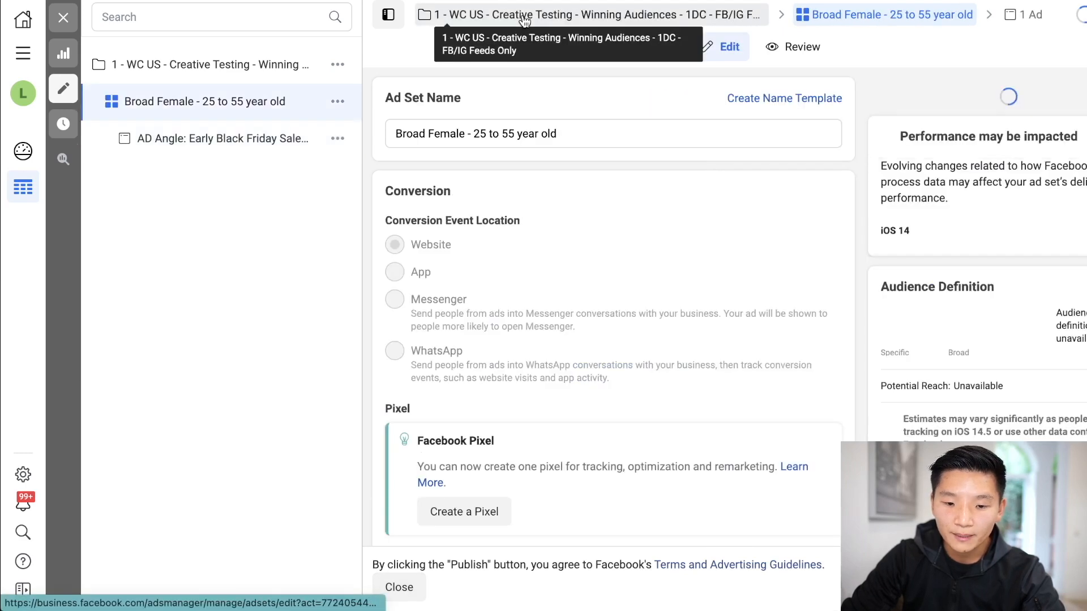
left_click(524, 20)
scroll(647, 278, "down", 10)
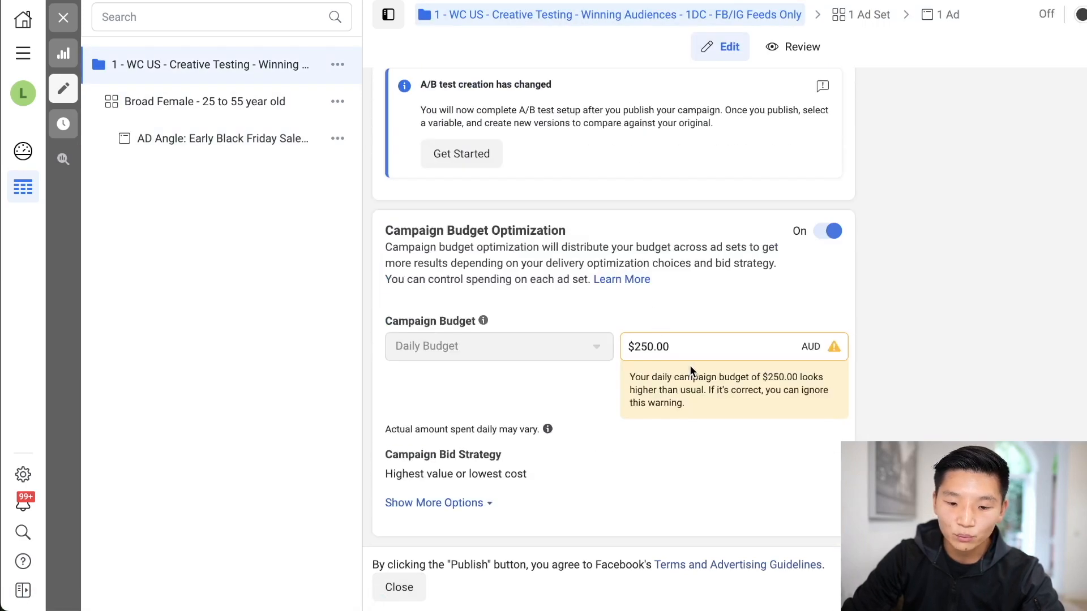
left_click(830, 232)
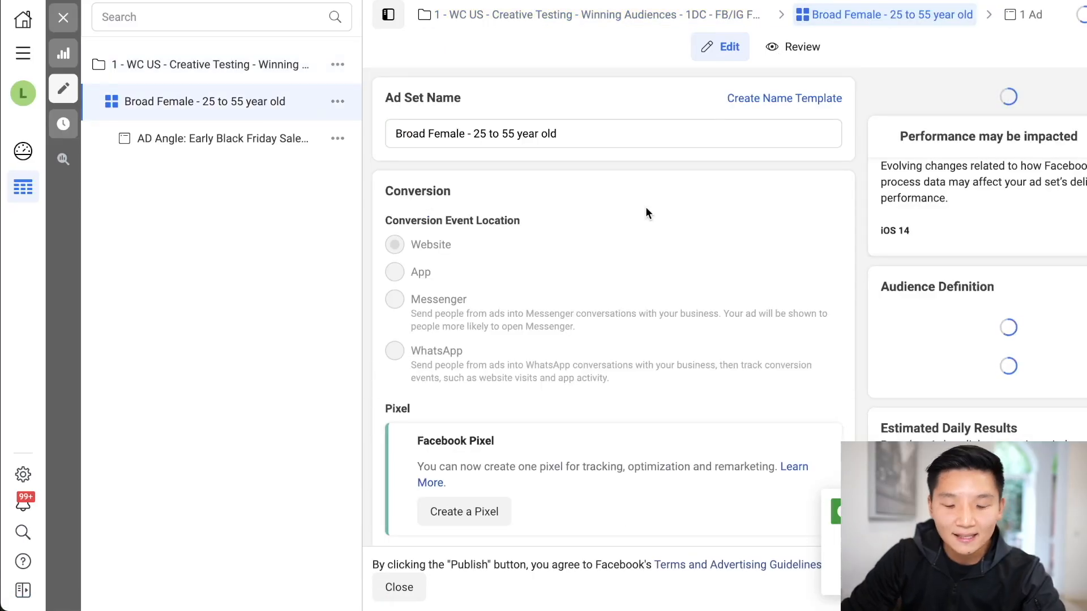
Set the daily budget of the Broad Female - 25 to 55 year old ad set to $50.00 and close the editor
scroll(631, 219, "down", 6)
scroll(629, 222, "down", 5)
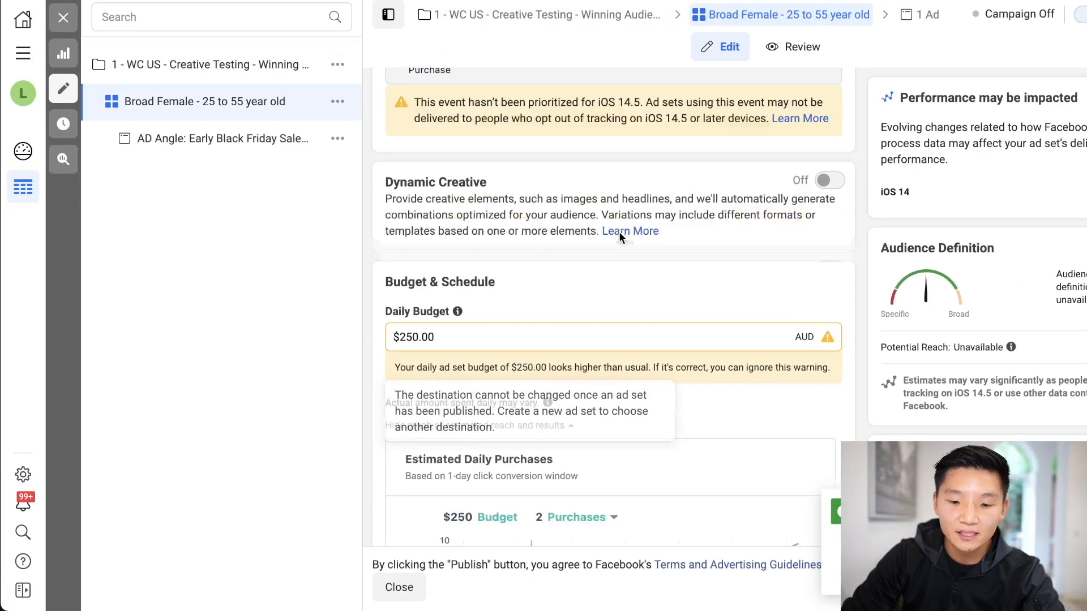
triple_click(570, 252)
key("BackSpace")
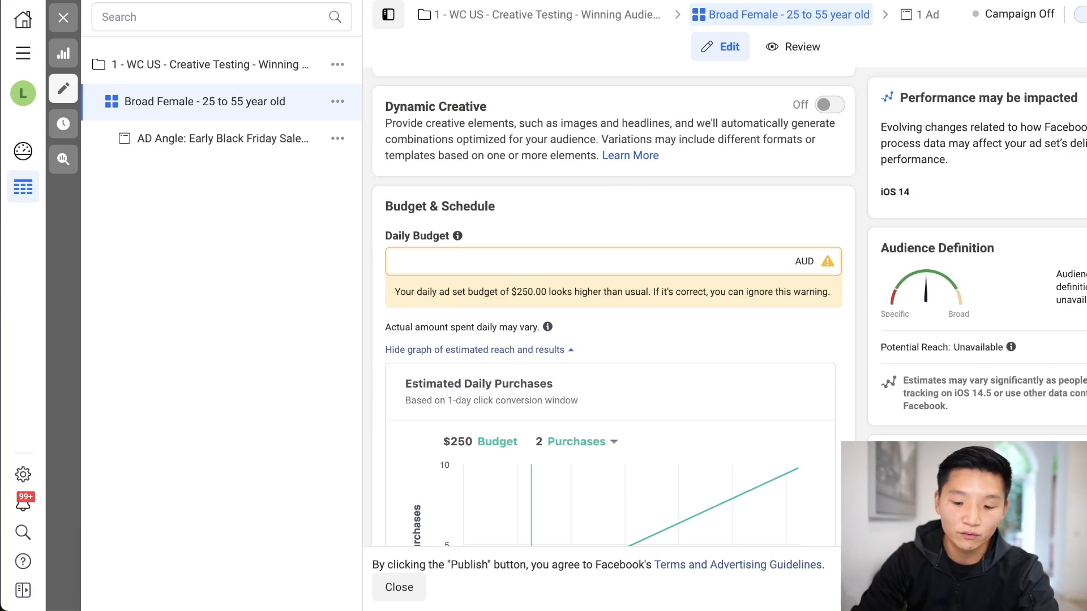
key("Tab")
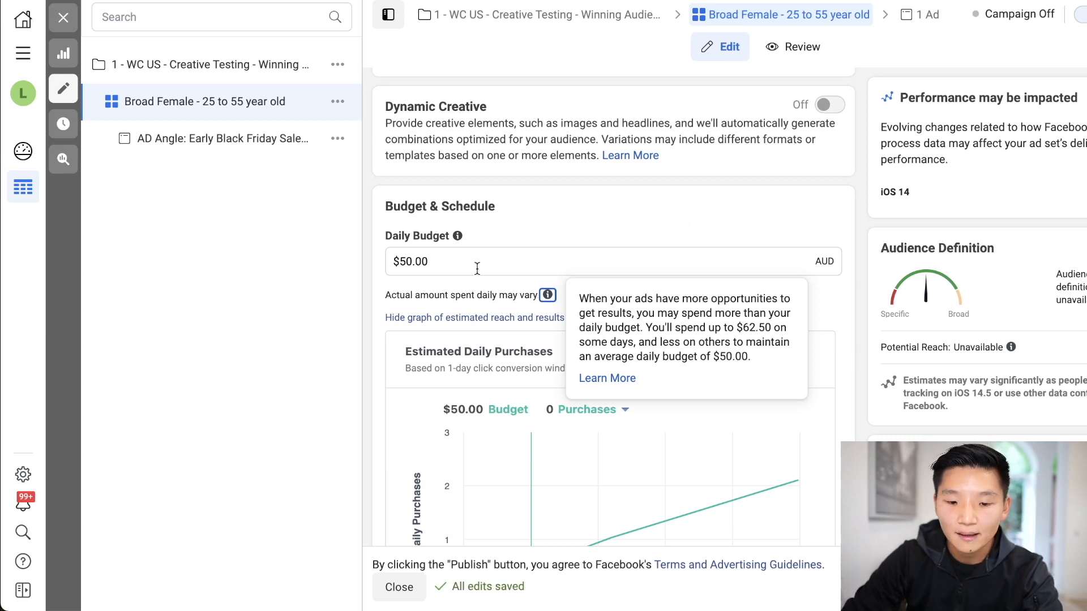
scroll(623, 339, "down", 2)
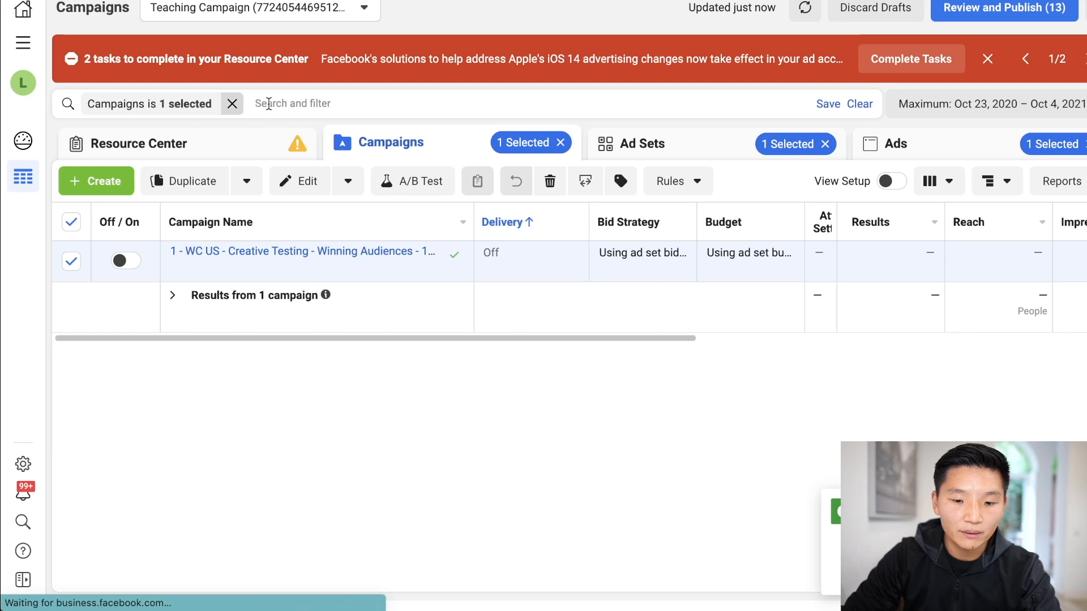
Clear the campaign filter and select only the Audience Testing campaign in the list
left_click(222, 103)
left_click(460, 437)
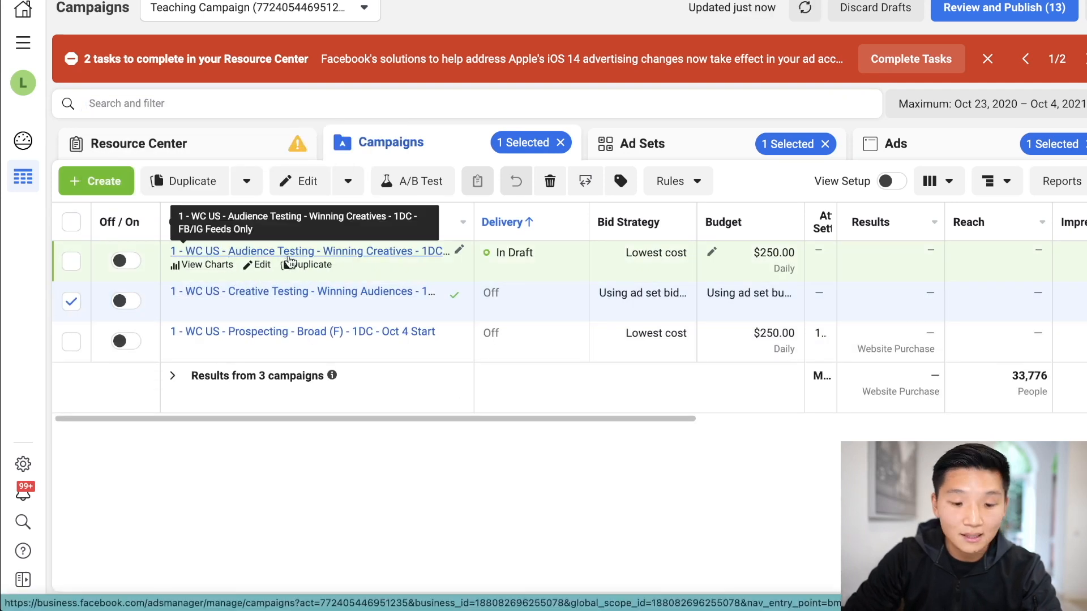
left_click(72, 301)
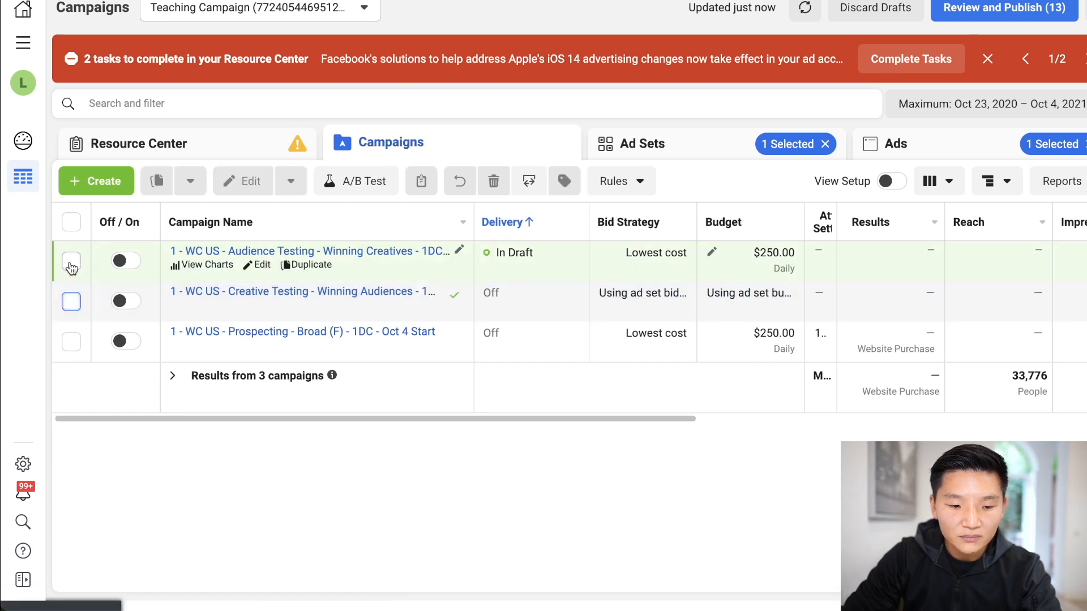
left_click(71, 341)
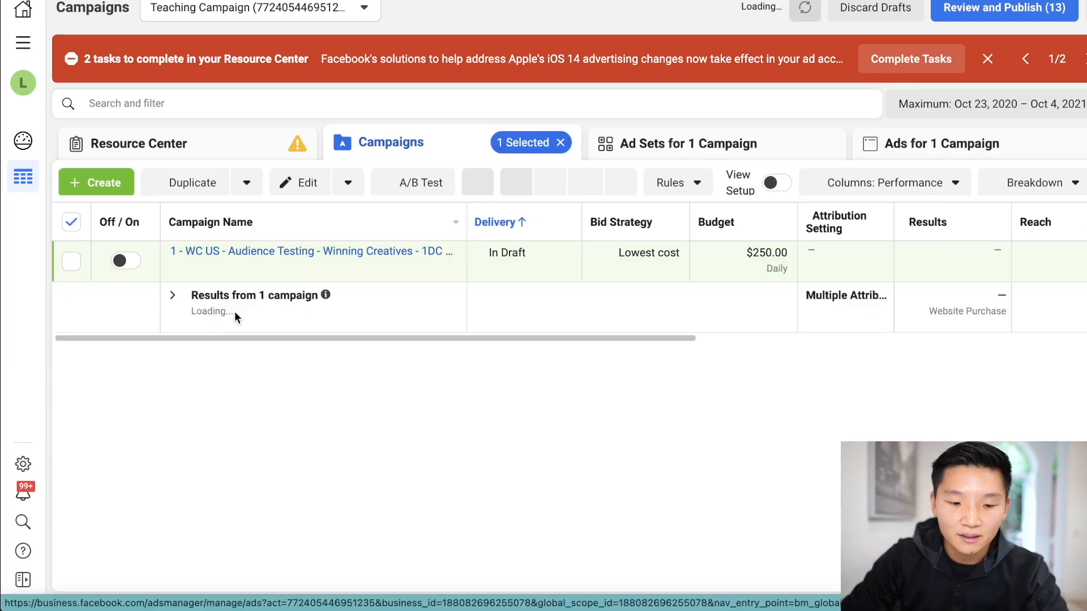
left_click(71, 341)
left_click(71, 261)
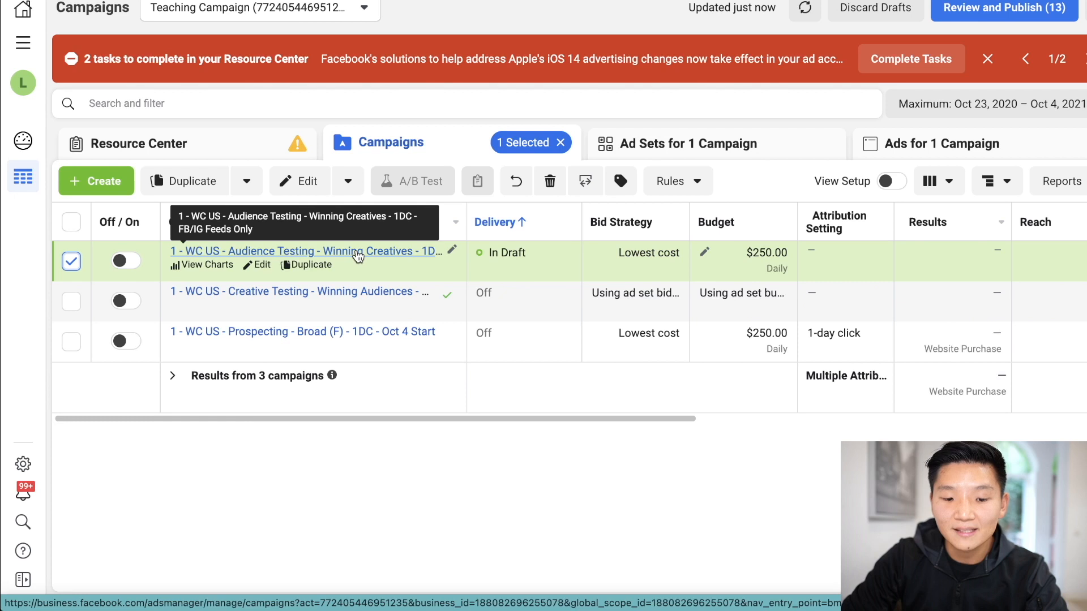
Delete the second and third Broad Female ad sets from the Audience Testing campaign, keeping one copy, and return to the campaign list
left_click(653, 152)
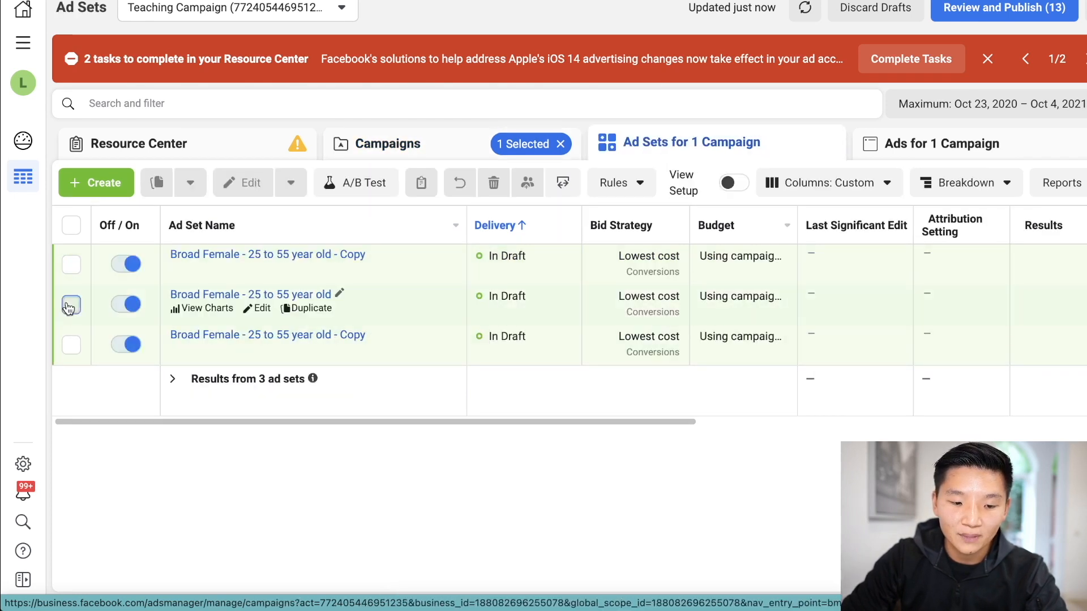
left_click(71, 305)
left_click(72, 343)
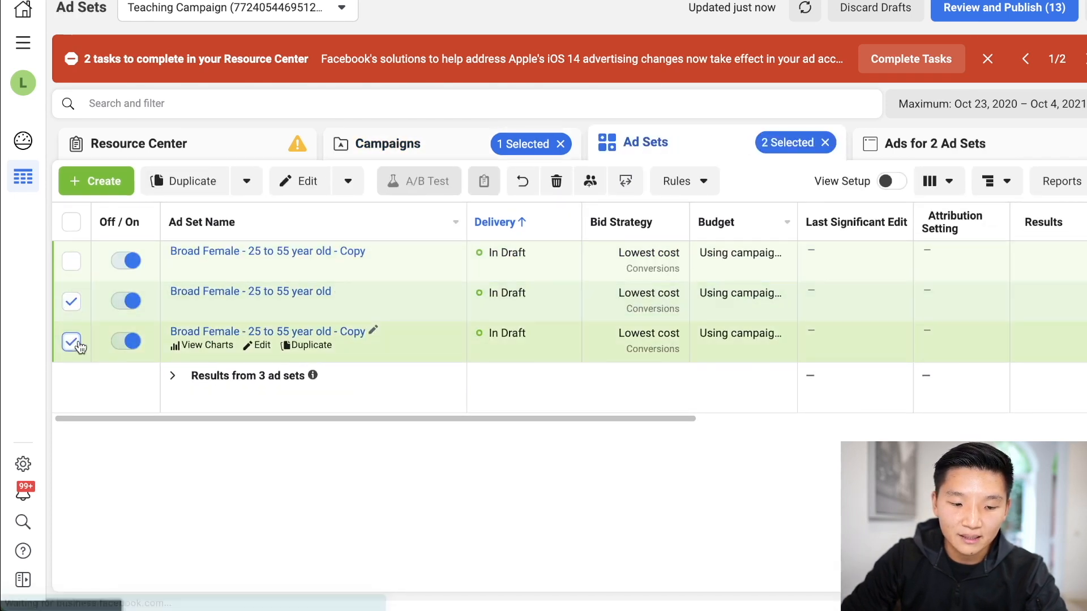
left_click(558, 184)
left_click(736, 343)
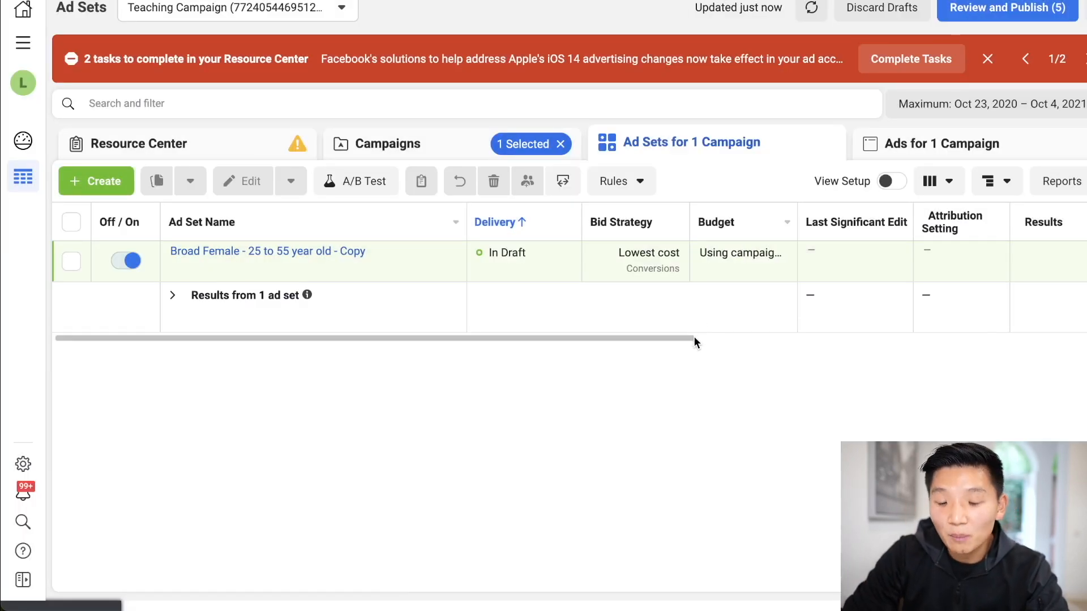
left_click(399, 143)
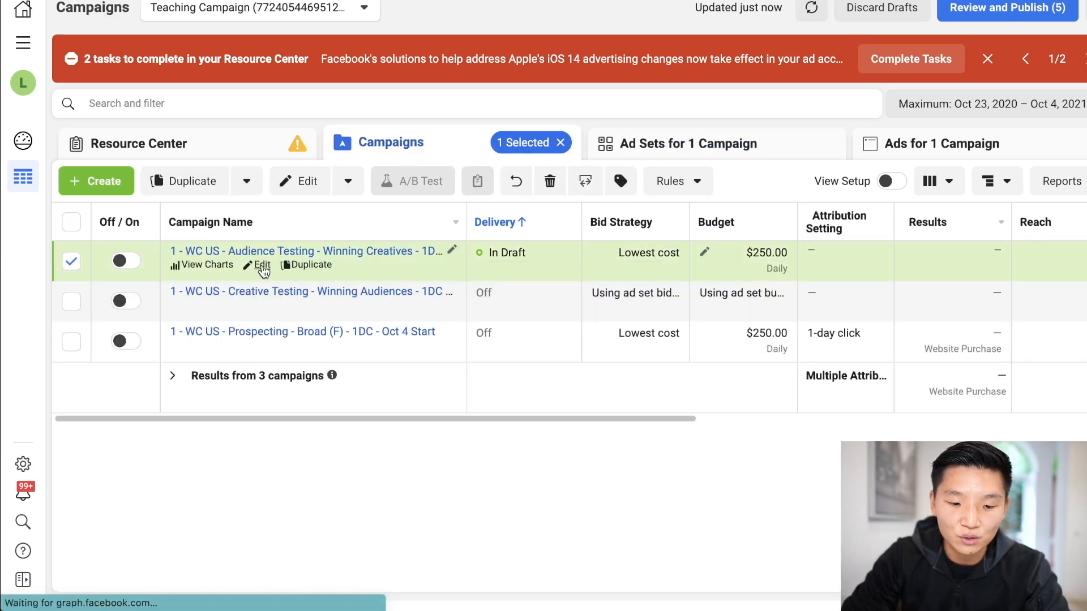
Turn off Campaign Budget Optimization for the Audience Testing campaign
left_click(262, 265)
scroll(615, 269, "down", 8)
scroll(615, 269, "down", 8)
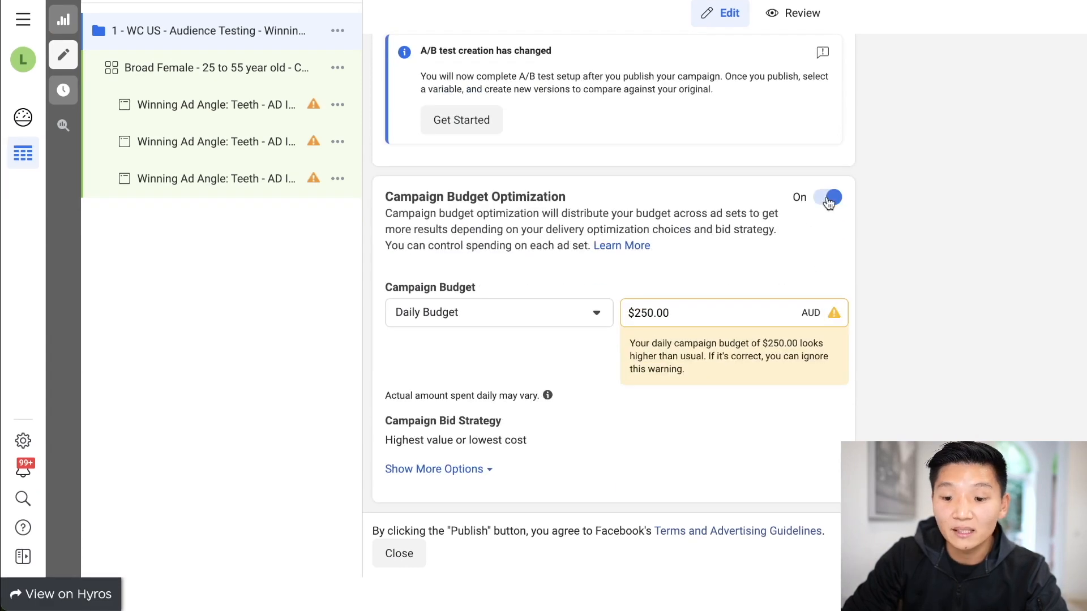
left_click(829, 199)
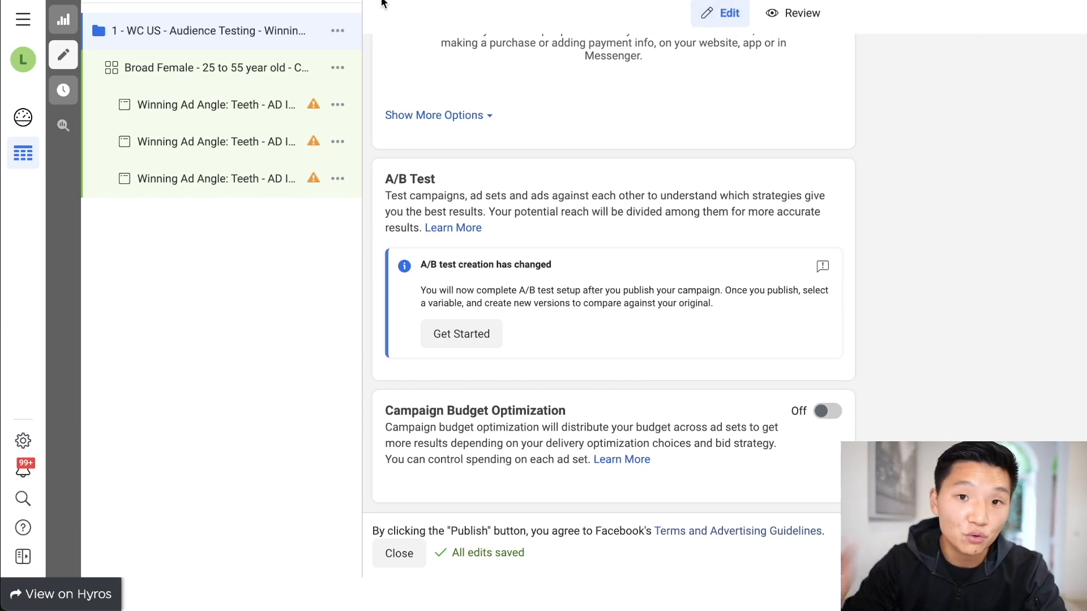
Rename the ad set in the Audience Testing campaign as "Broad Males - 25 to 55 year old"
left_click(206, 69)
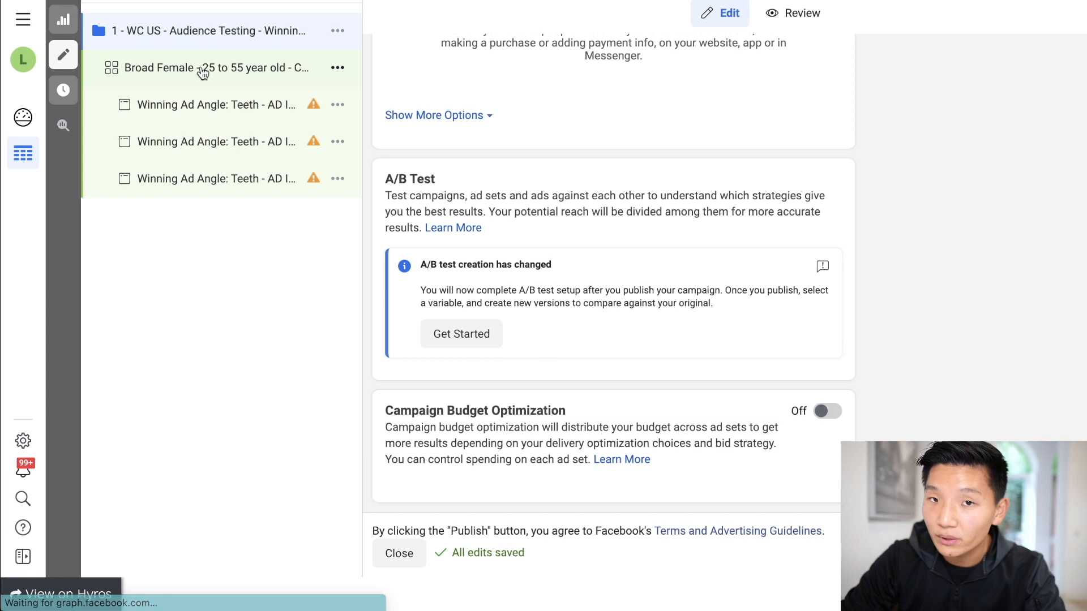
left_click_drag(556, 100, 649, 108)
key("BackSpace")
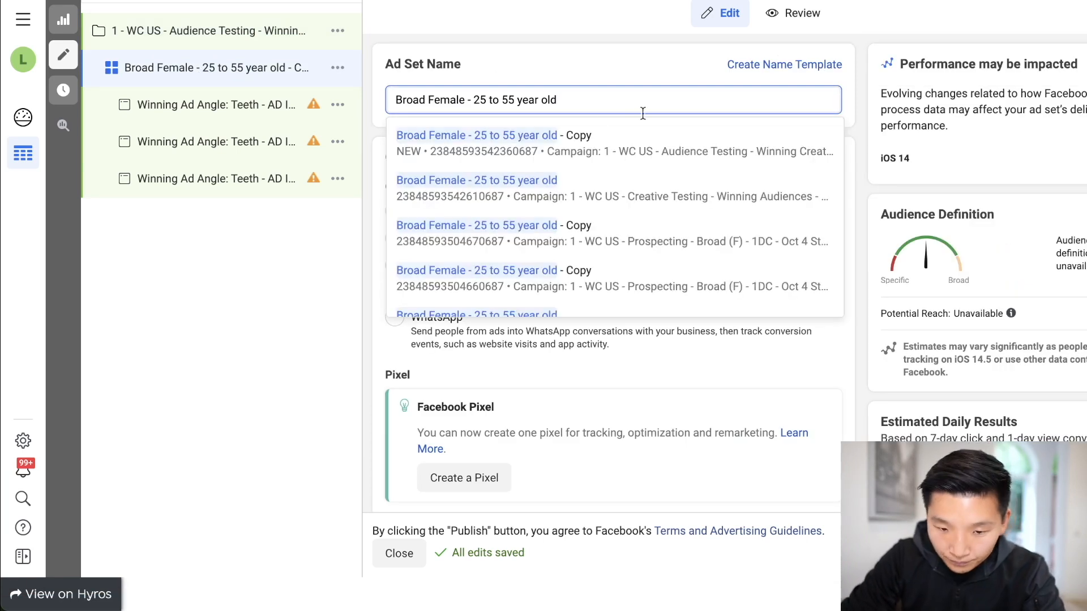
left_click_drag(464, 101, 429, 103)
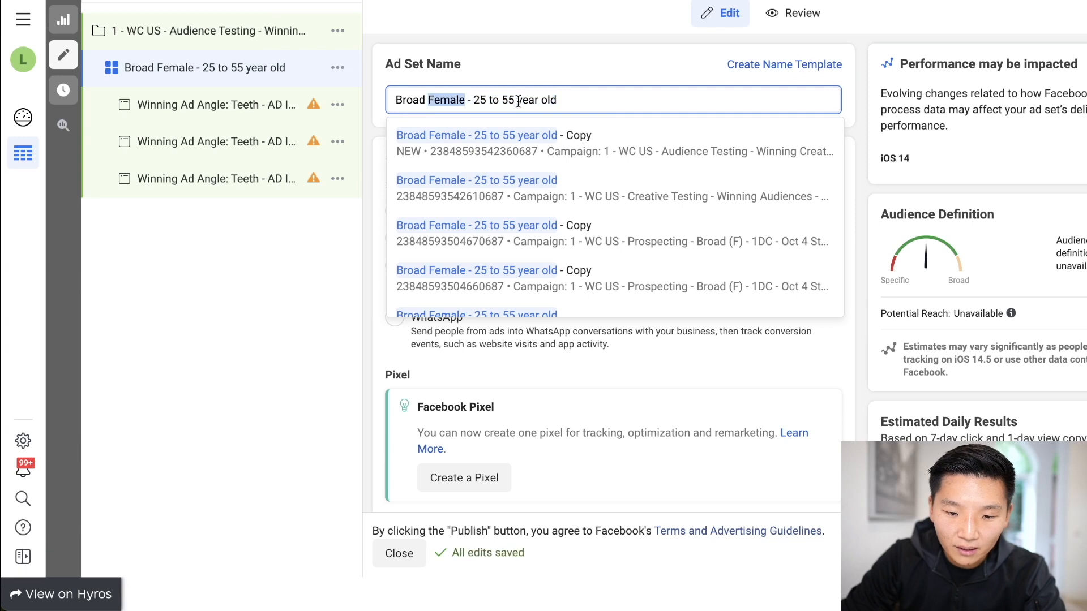
type("Males")
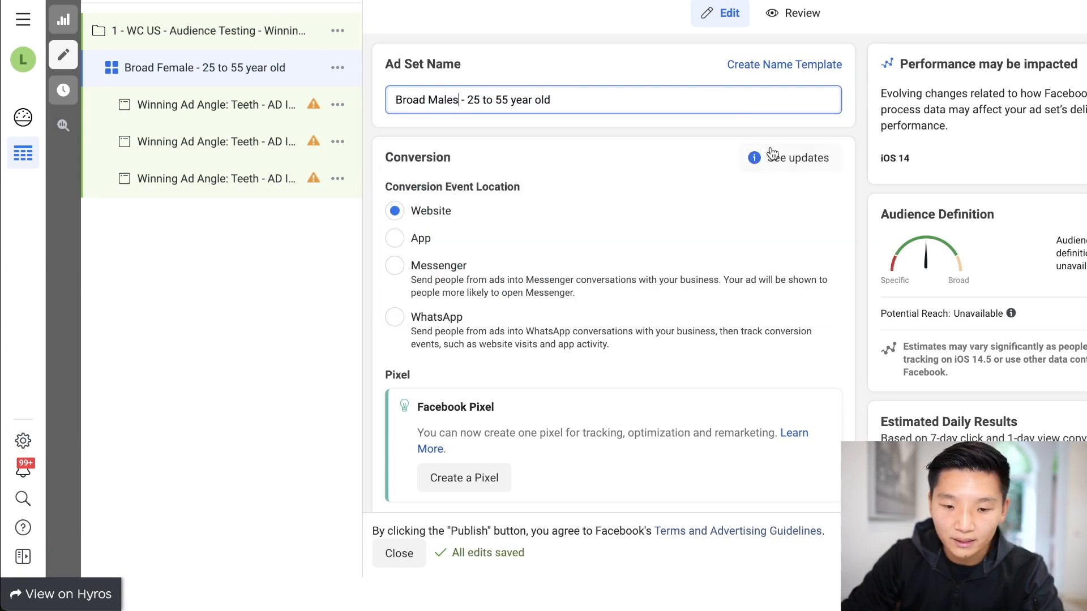
left_click(620, 151)
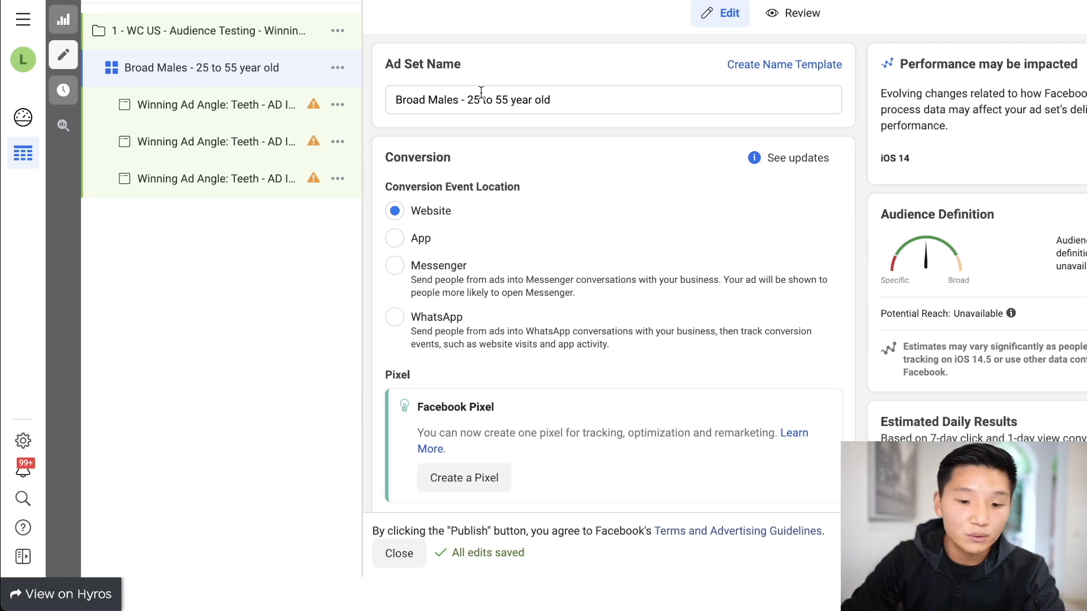
Set the audience gender of the Broad Males ad set to Men
scroll(513, 152, "down", 10)
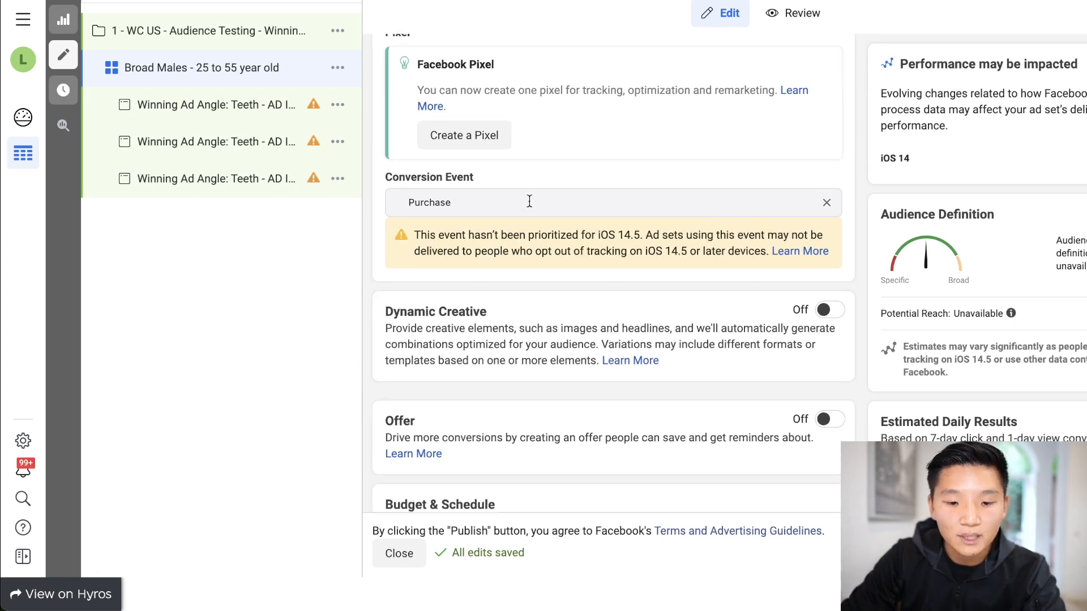
scroll(613, 281, "down", 7)
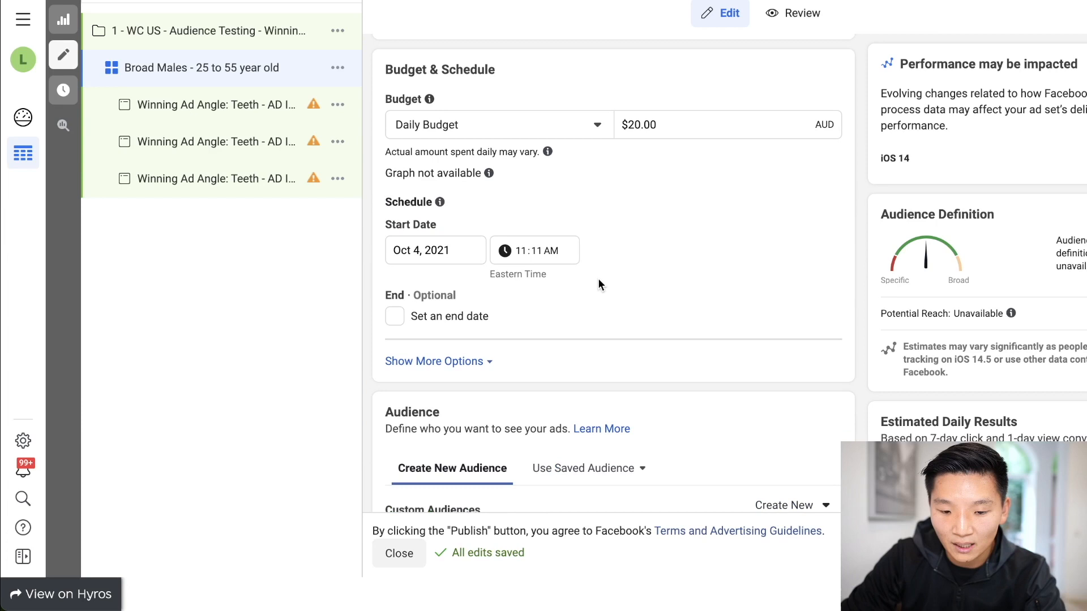
scroll(602, 289, "down", 5)
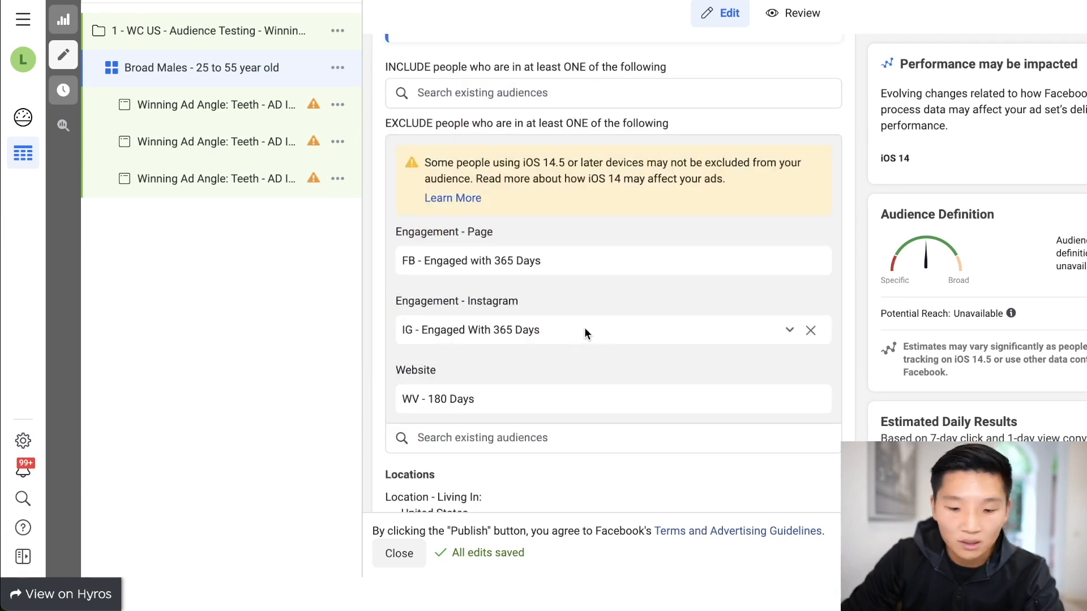
scroll(565, 334, "down", 4)
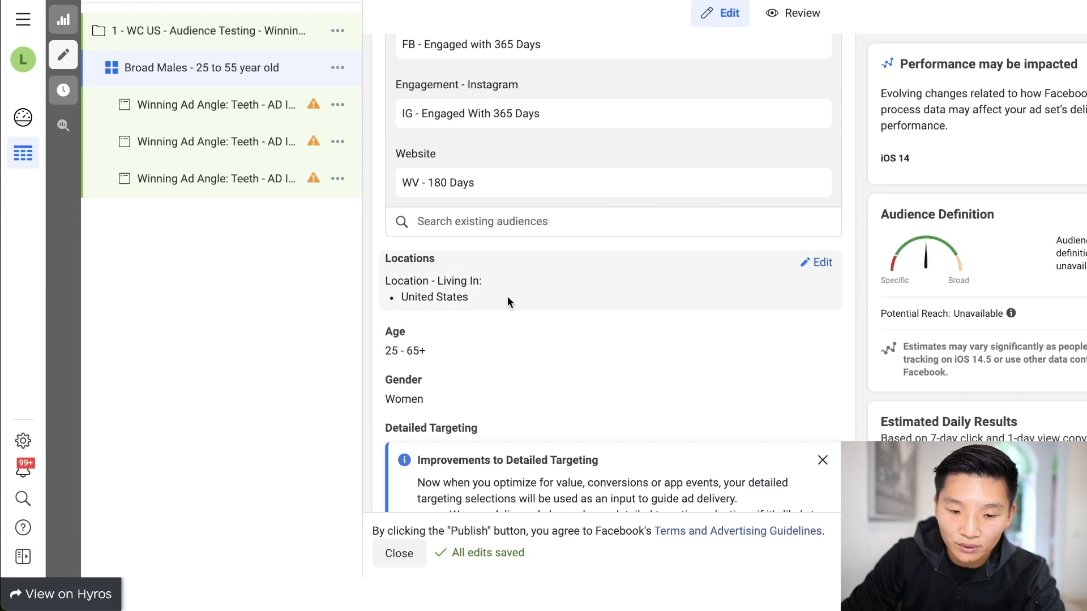
scroll(509, 294, "down", 2)
left_click(825, 271)
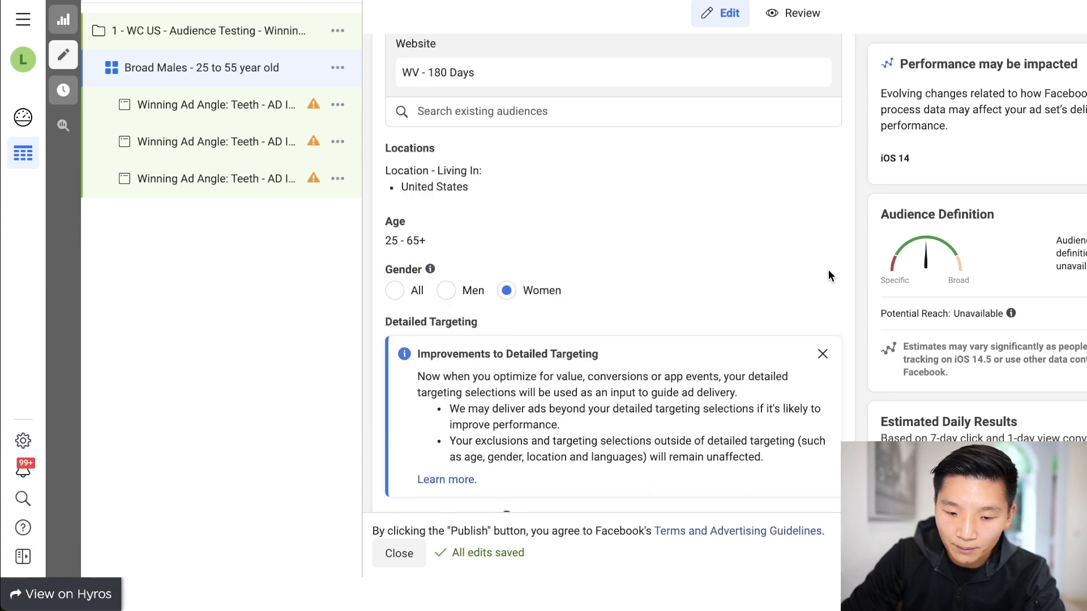
left_click(464, 291)
scroll(610, 271, "down", 1)
left_click(821, 299)
Switch the Broad Males ad set to Manual Placements and exclude the Audience Network and Messenger platforms
scroll(674, 280, "down", 8)
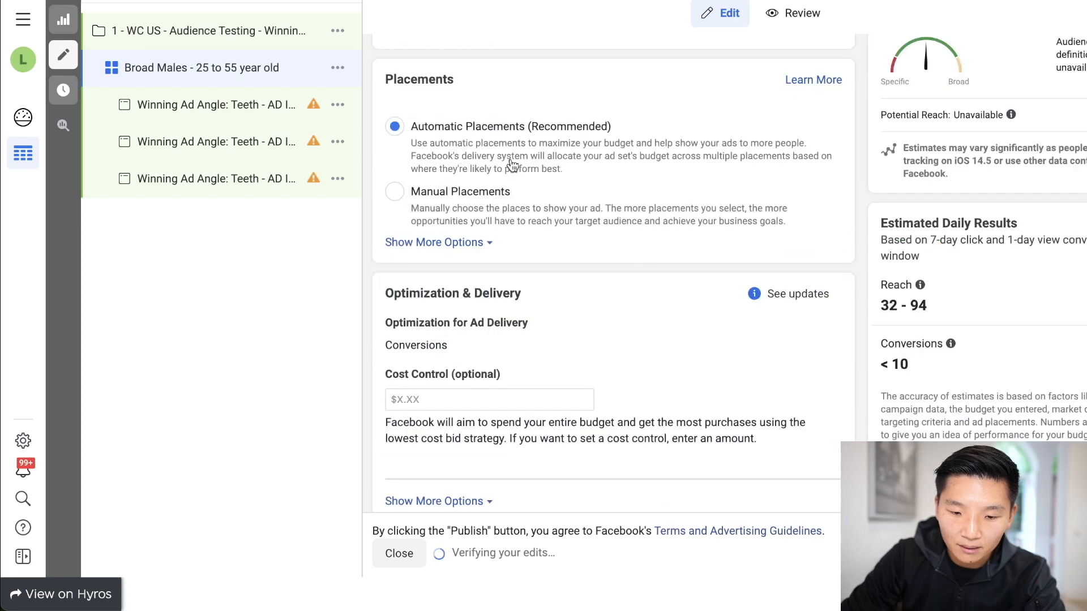
left_click(404, 192)
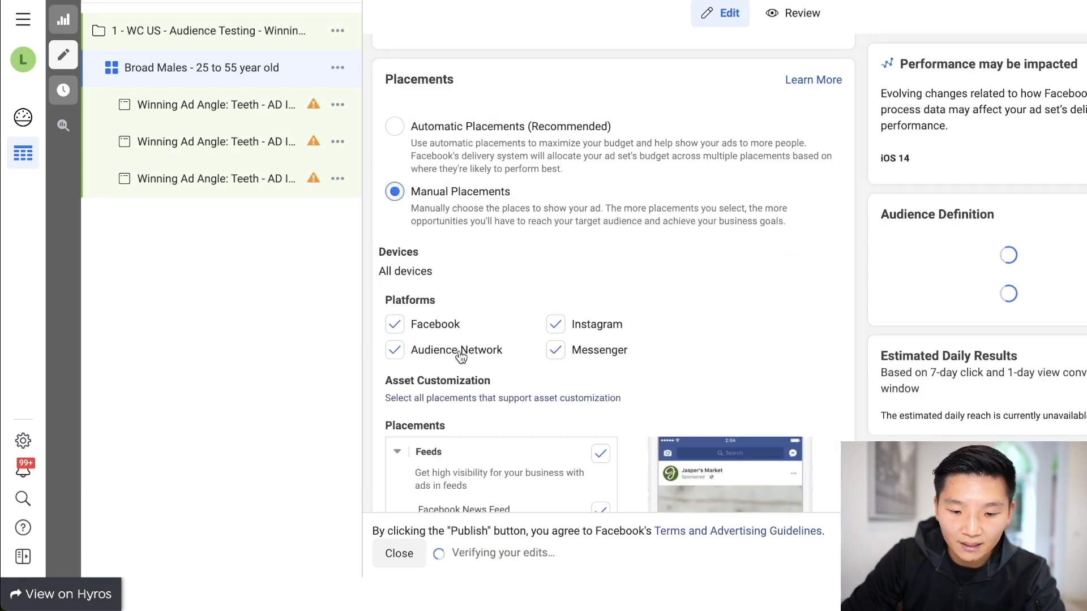
left_click(500, 355)
left_click(556, 350)
Deselect the Facebook Marketplace, Facebook Video Feeds, Facebook Right Column, Instagram Explore, Instagram Shop and Facebook Groups Feed placements
scroll(565, 345, "down", 3)
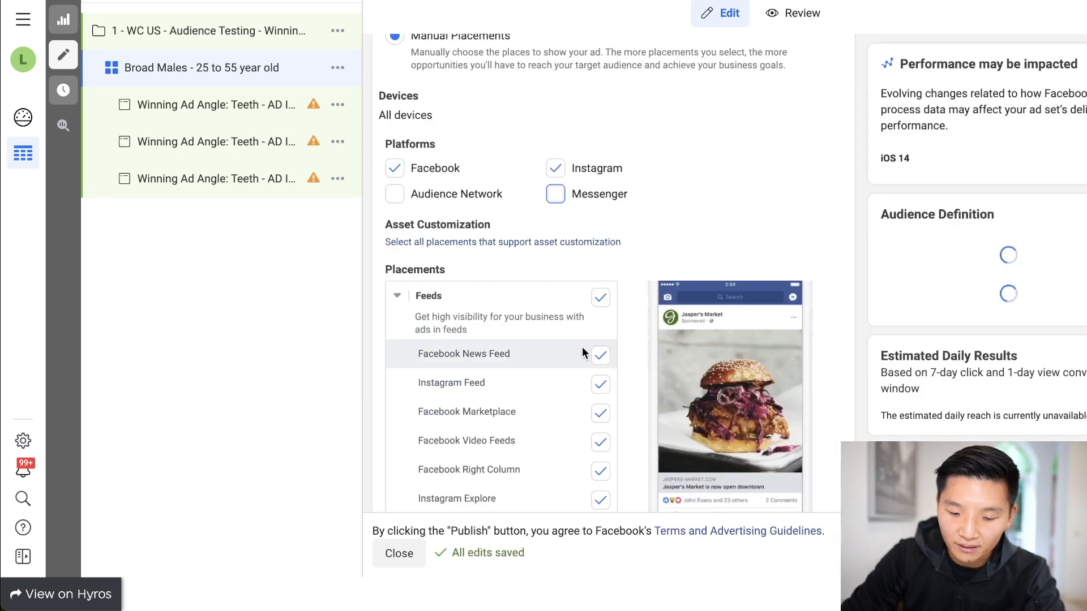
left_click(601, 392)
left_click(600, 421)
left_click(600, 450)
scroll(566, 430, "down", 3)
left_click(601, 319)
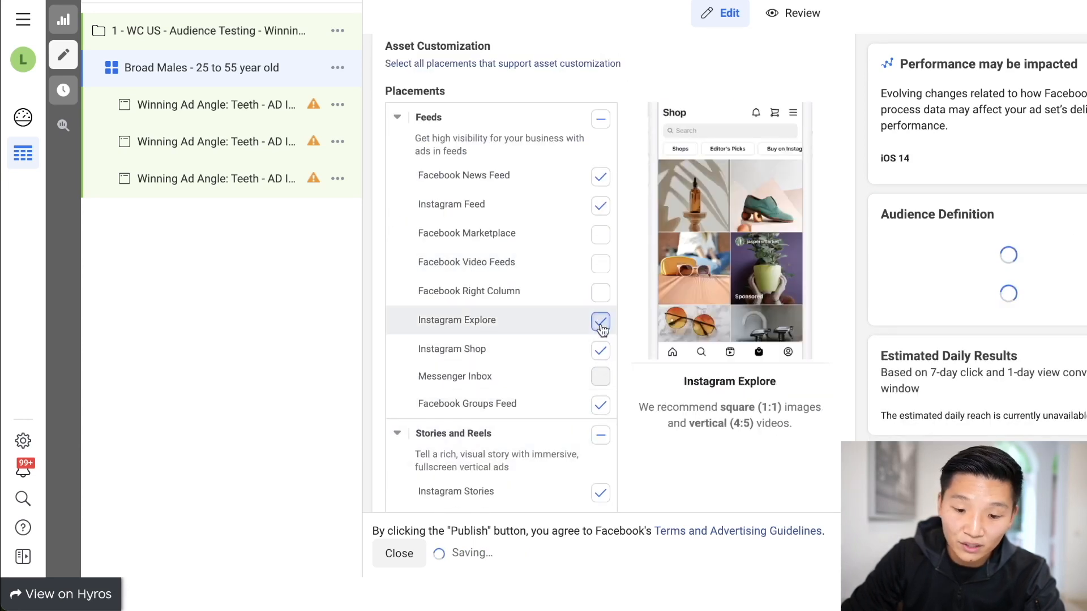
left_click(601, 349)
left_click(600, 404)
Deselect the Instagram Stories, Facebook Stories and Instagram Reels placements
scroll(506, 351, "down", 3)
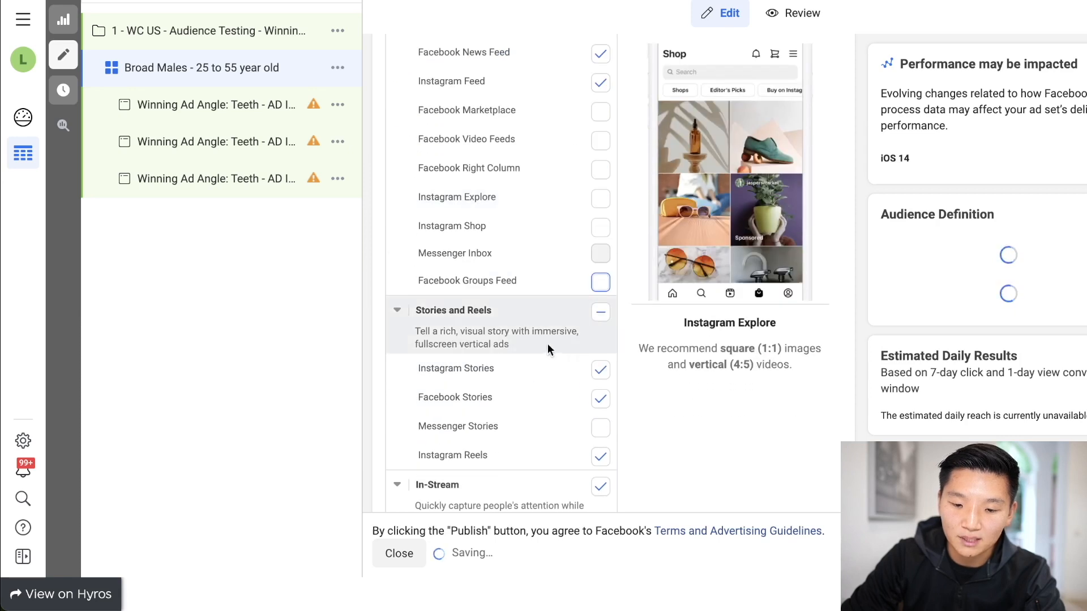
left_click(600, 369)
left_click(601, 399)
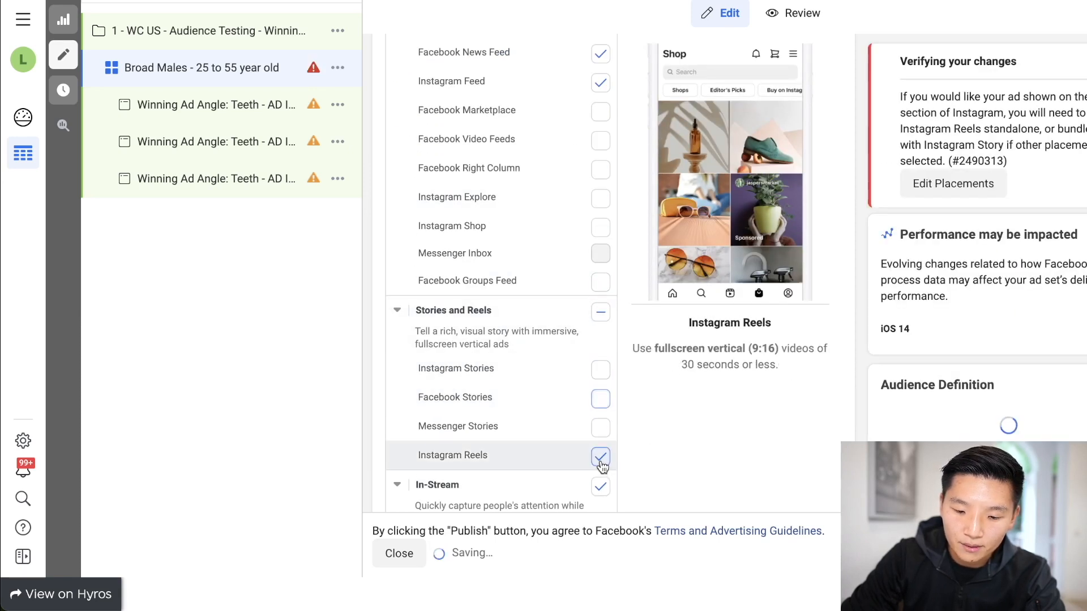
left_click(601, 456)
Deselect the In-Stream, Search and In-Article placement groups, leaving only the Facebook News Feed and Instagram Feed
scroll(508, 414, "down", 3)
left_click(601, 333)
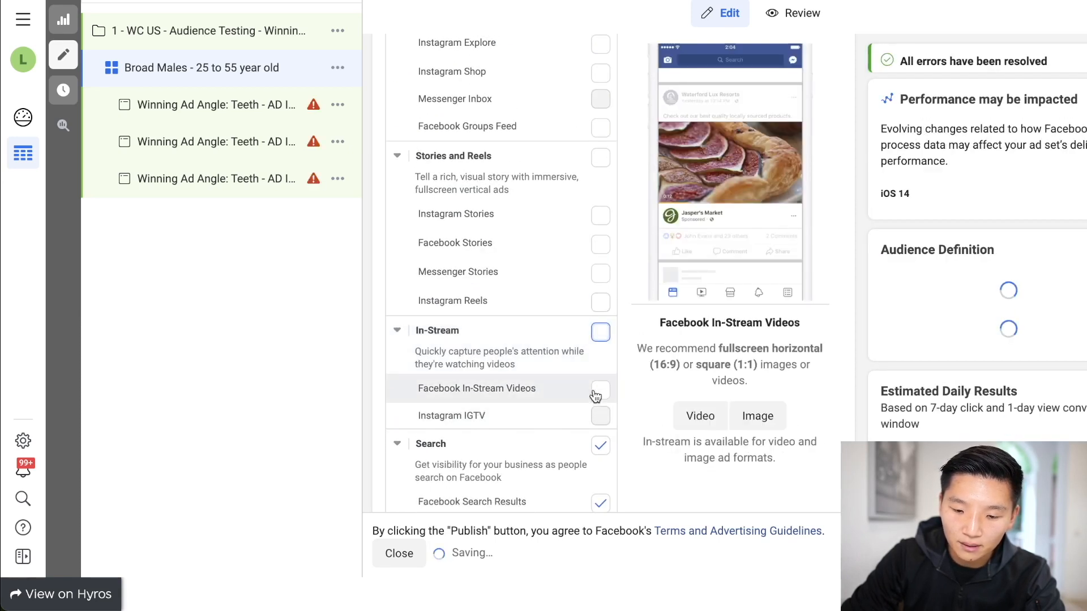
scroll(597, 390, "down", 3)
left_click(601, 273)
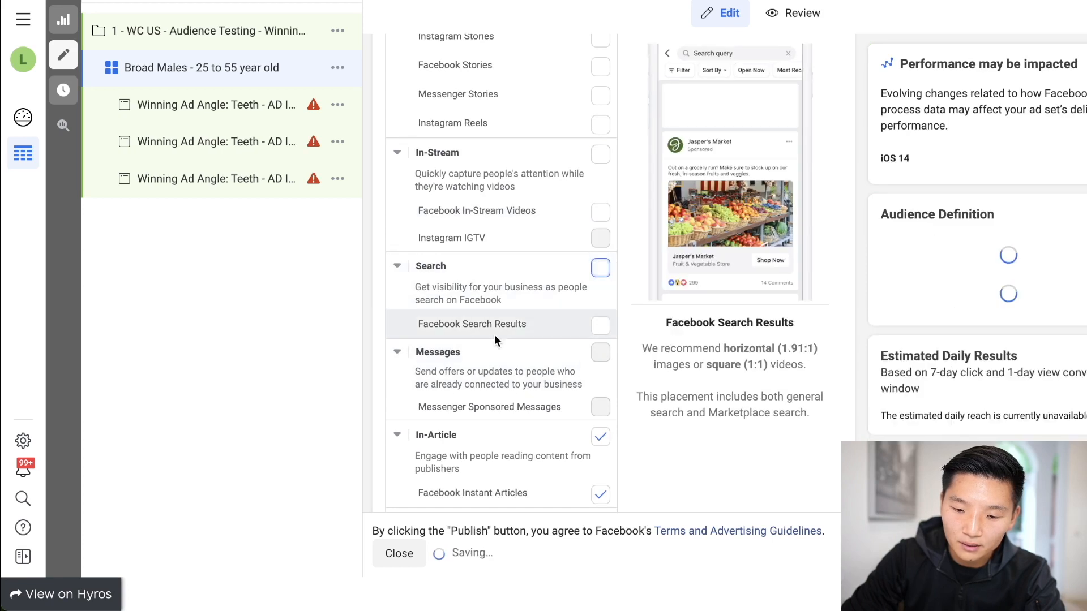
scroll(595, 283, "down", 5)
left_click(601, 161)
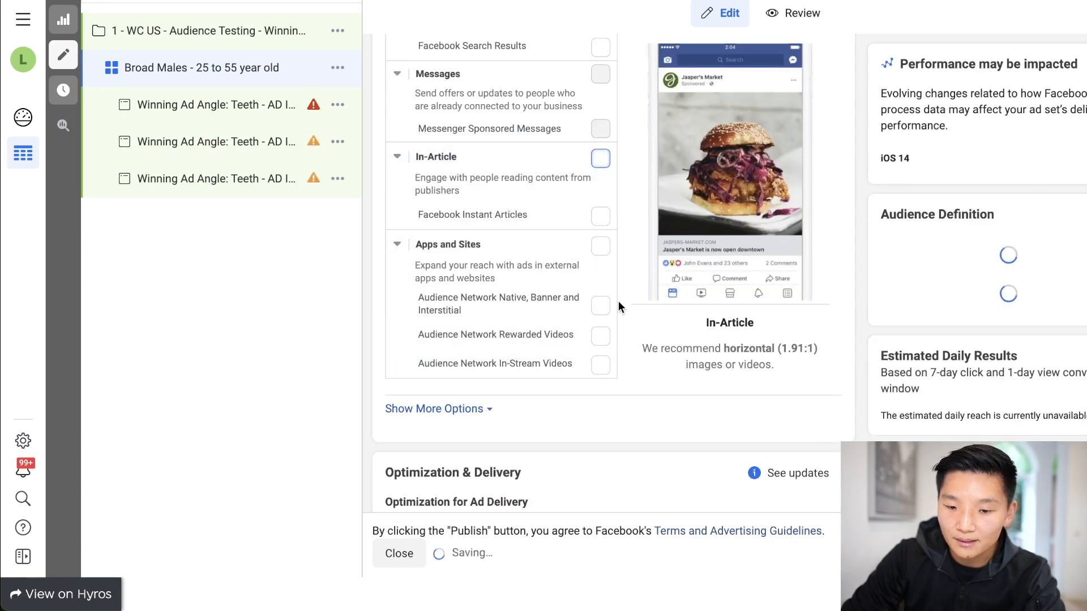
Set the attribution setting of the Broad Males ad set to 1-day click
scroll(566, 323, "down", 4)
left_click(433, 468)
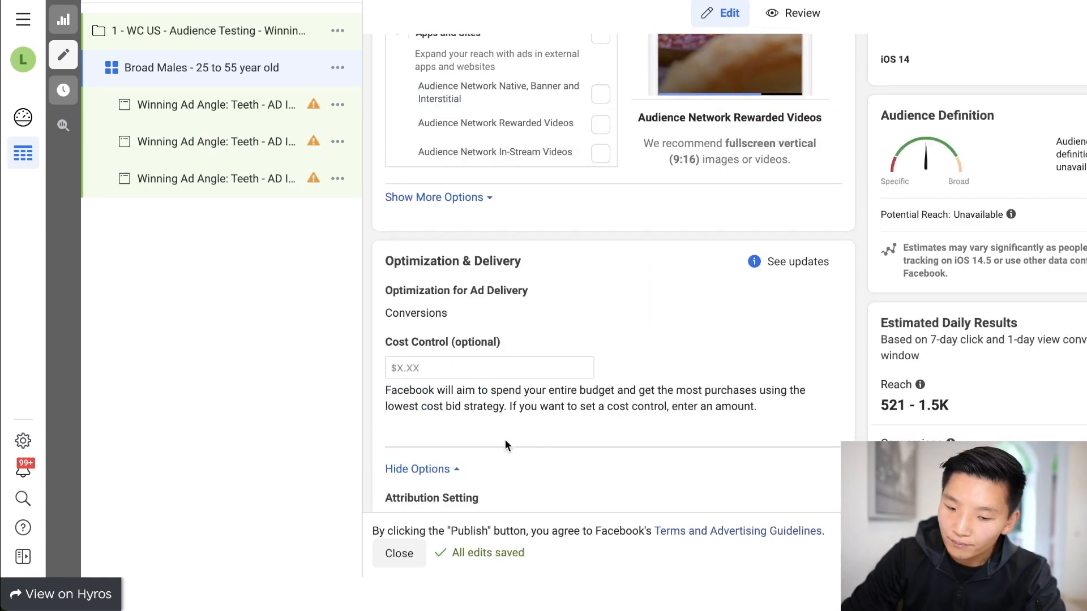
scroll(481, 430, "down", 2)
left_click(820, 368)
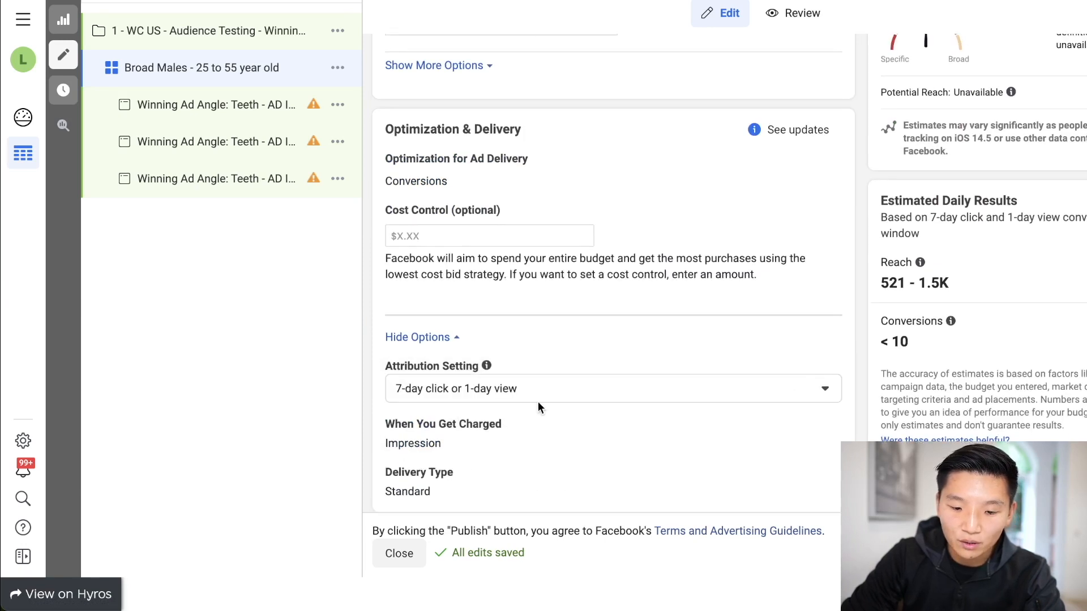
left_click(537, 390)
left_click(487, 450)
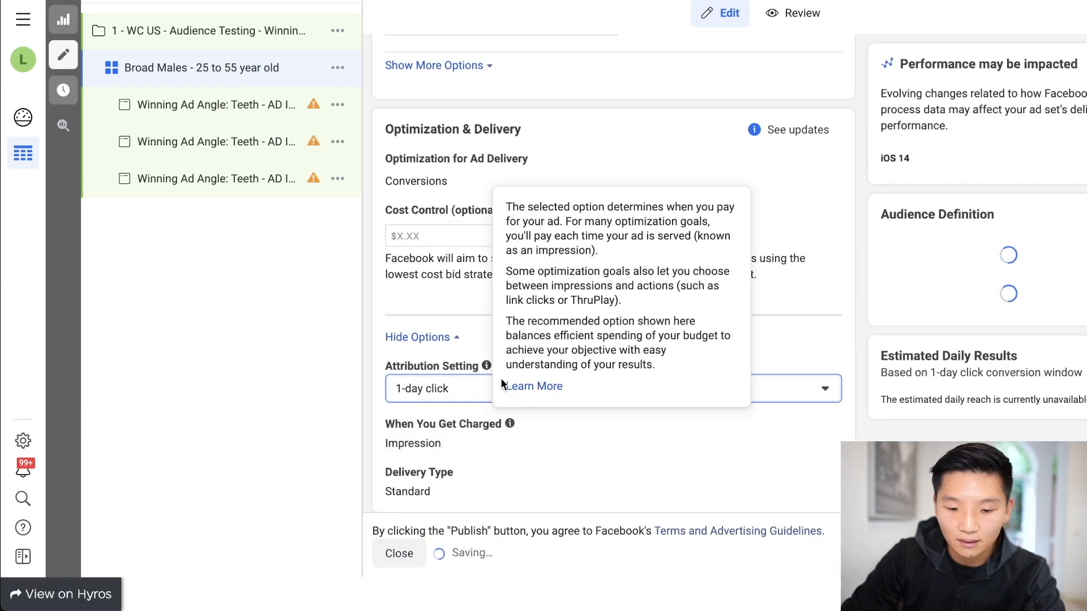
Close the editor and delete the first two Winning Ad Angle: Teeth ads from the Broad Males ad set, keeping the third
left_click(259, 105)
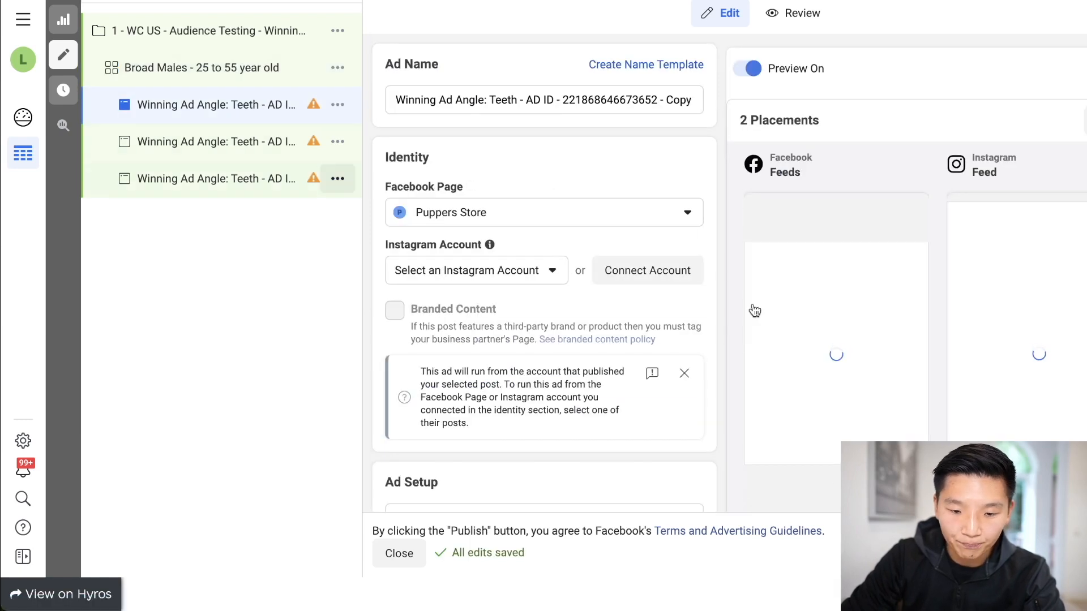
left_click(396, 555)
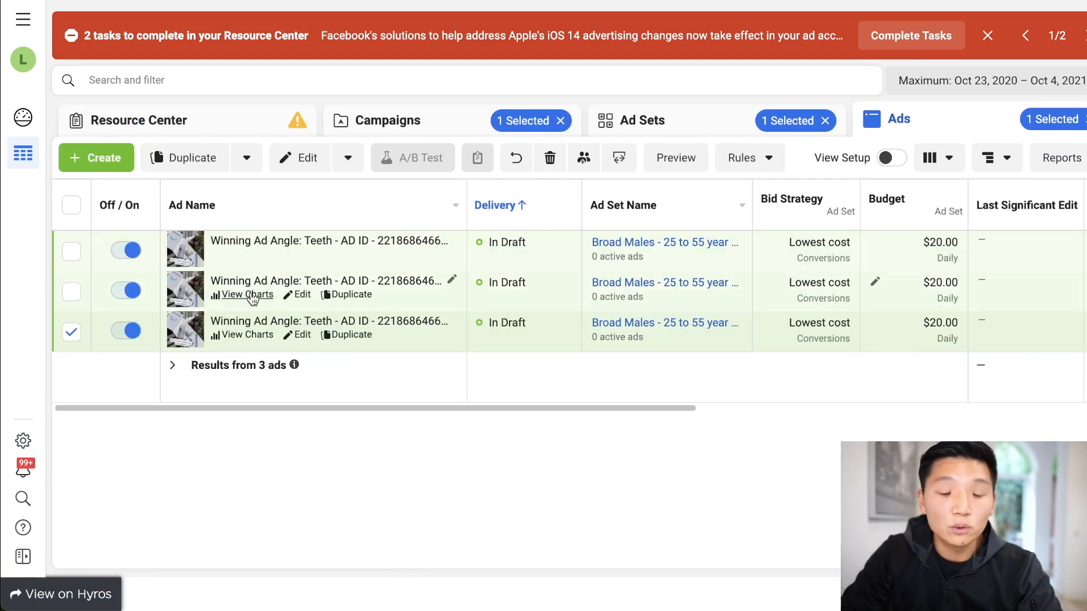
left_click(72, 333)
left_click(71, 291)
left_click(71, 251)
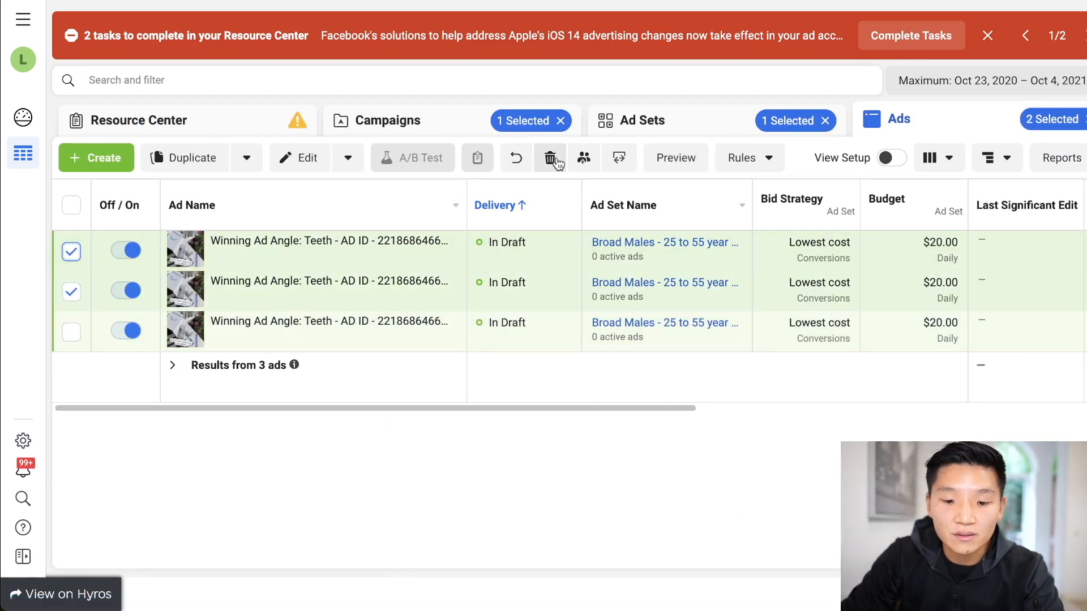
left_click(550, 158)
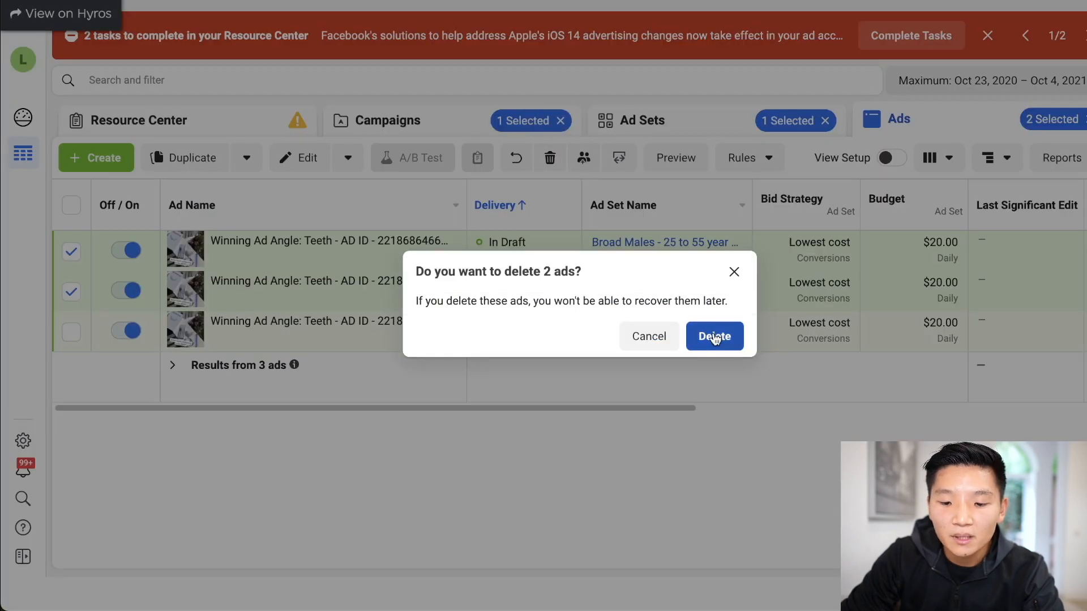
left_click(714, 336)
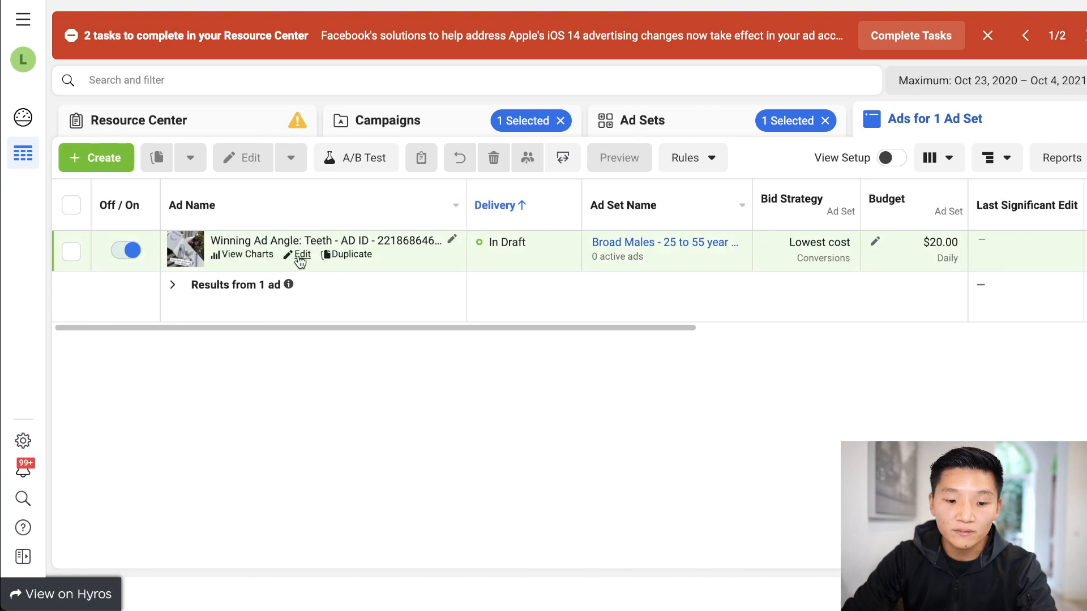
Open the remaining Winning Ad Angle: Teeth ad for editing and remove the "- Copy" suffix from its name
left_click(301, 256)
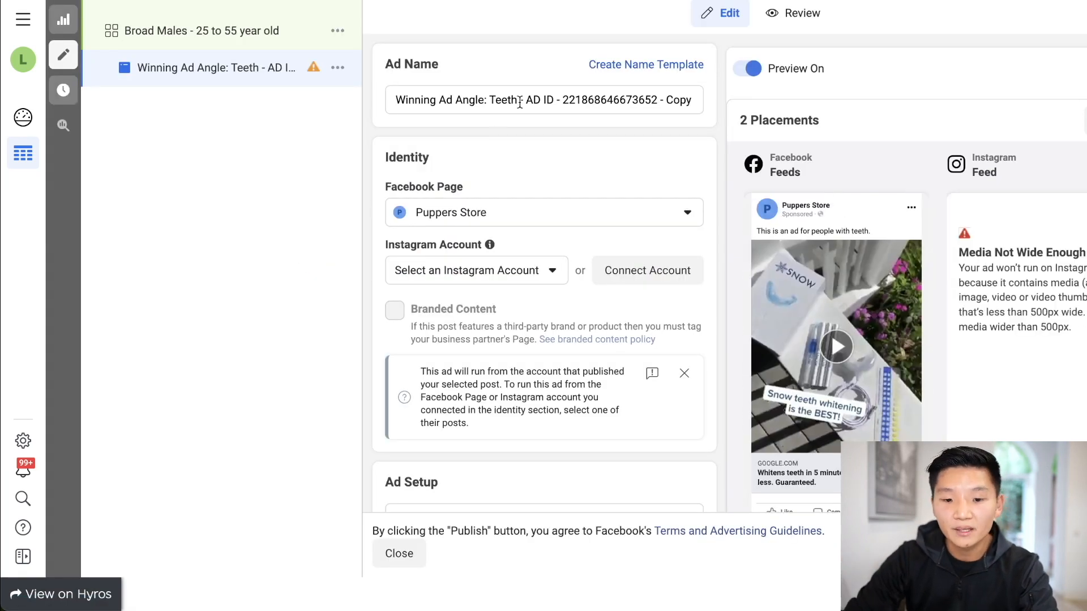
left_click_drag(658, 100, 756, 117)
key("BackSpace")
key("Tab")
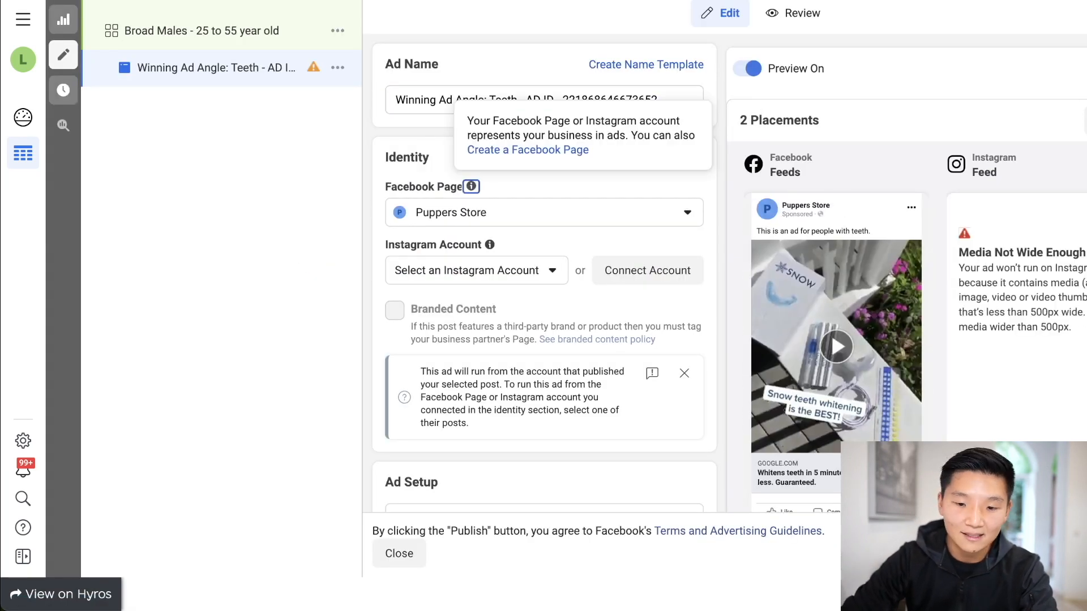
scroll(487, 243, "down", 4)
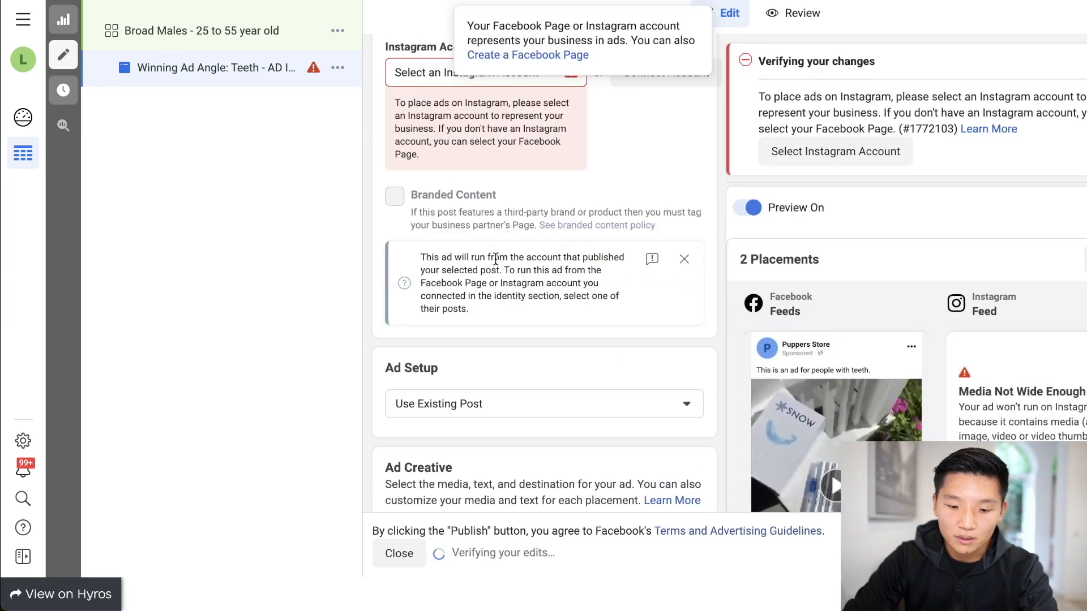
Examine the call to action, tracking settings and URL parameters of the Winning Ad Angle: Teeth ad
scroll(495, 259, "down", 1)
scroll(486, 383, "down", 8)
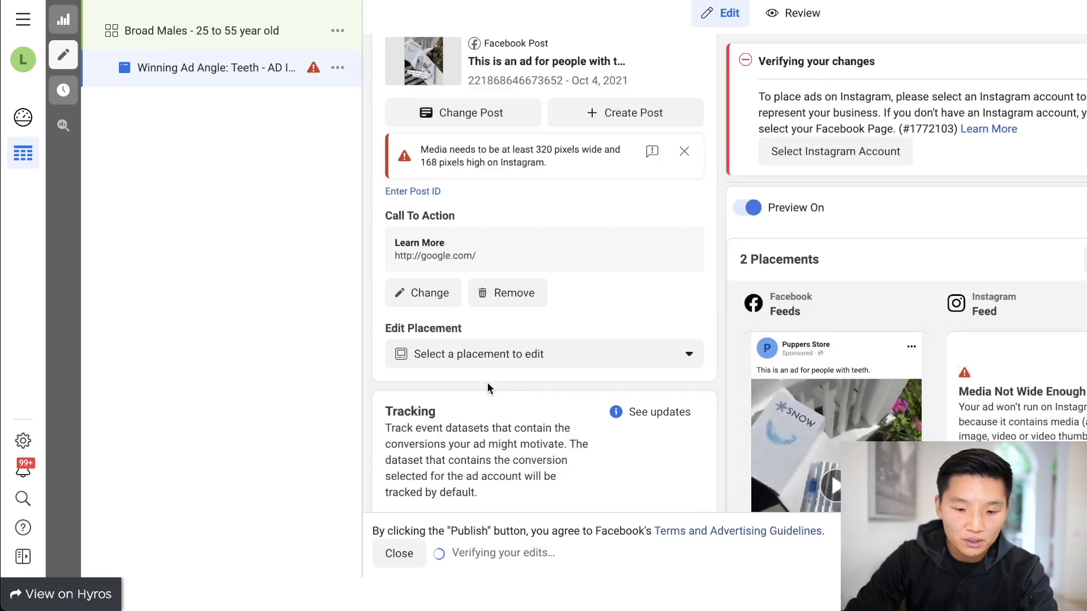
scroll(530, 366, "down", 1)
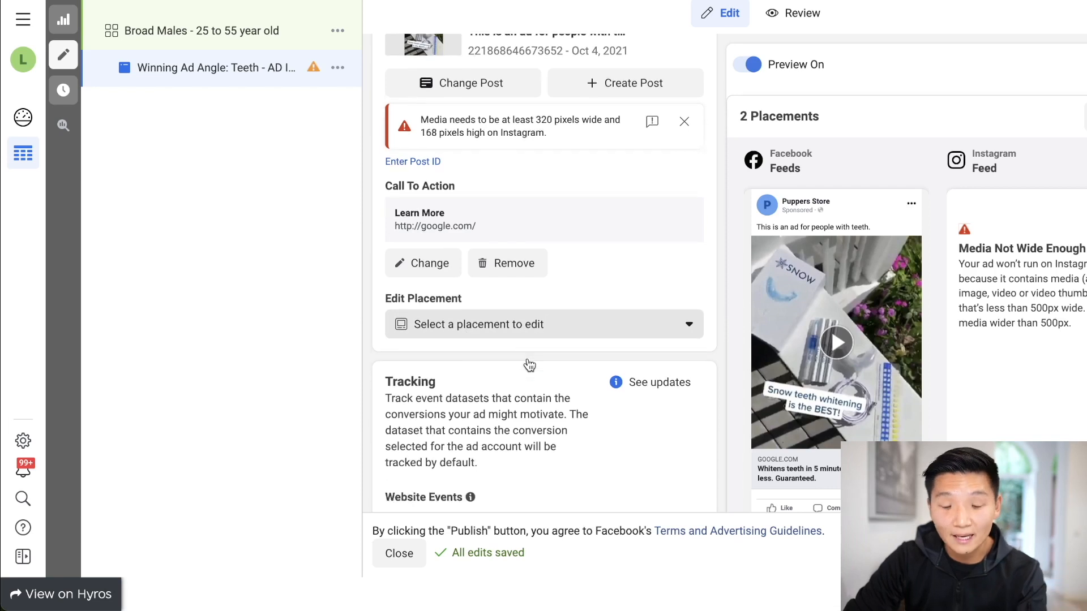
scroll(530, 365, "down", 7)
left_click(417, 339)
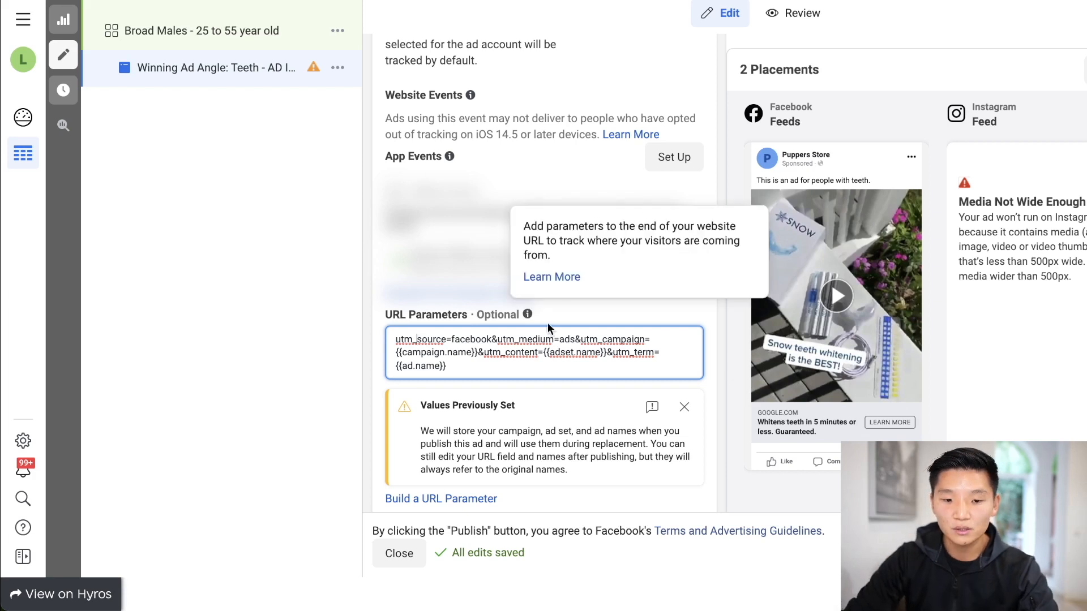
Set the daily budget of the "Broad Males - 25 to 55 year old" ad set to $50 and return to its teeth ad
scroll(517, 317, "up", 5)
left_click(193, 29)
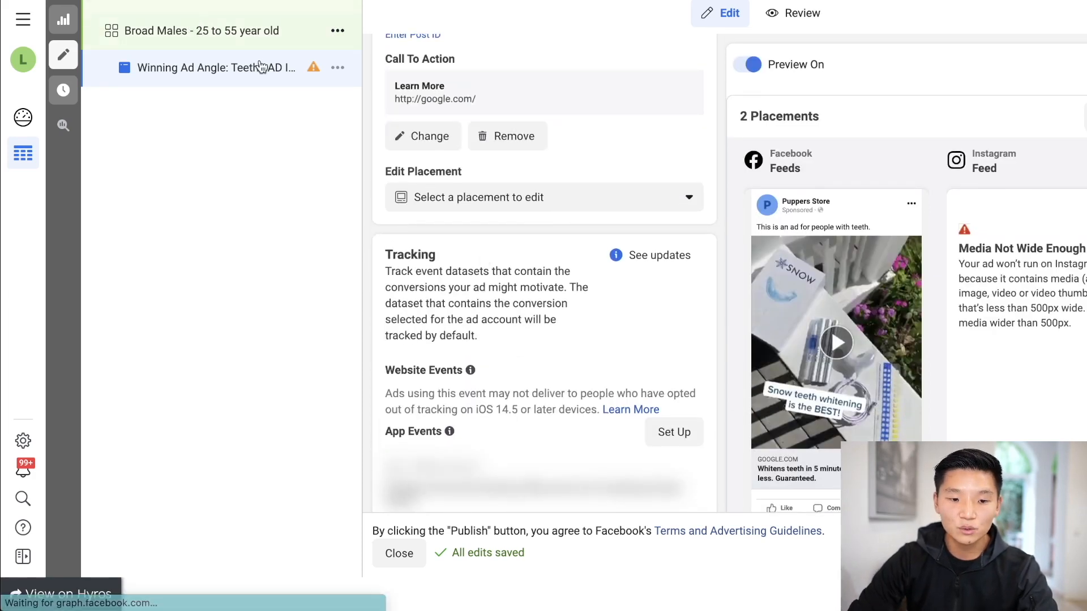
scroll(565, 265, "down", 8)
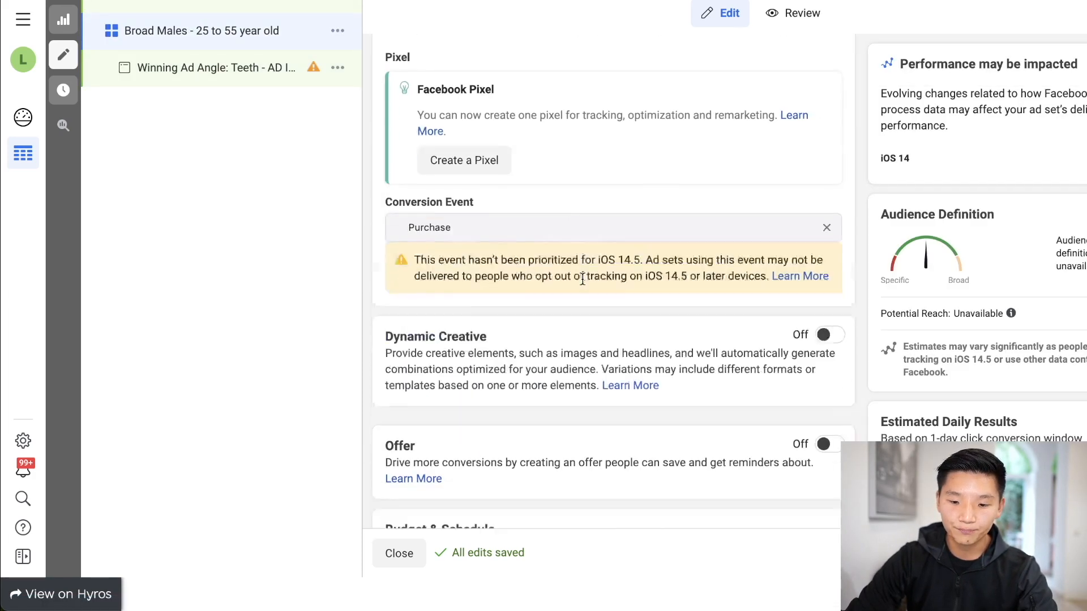
left_click(663, 416)
type("50")
key("Tab")
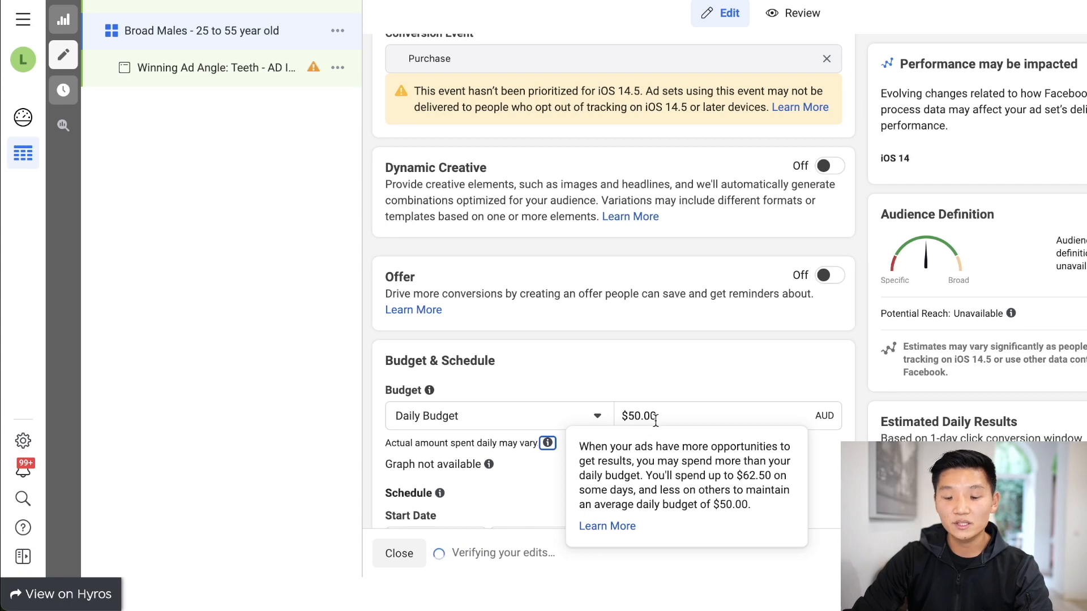
left_click(216, 68)
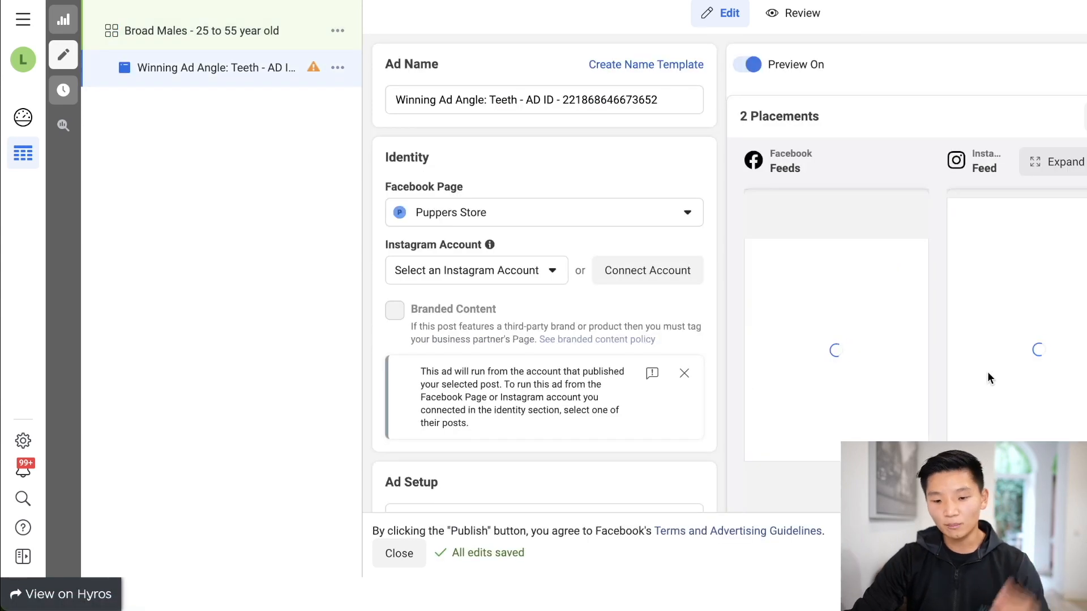
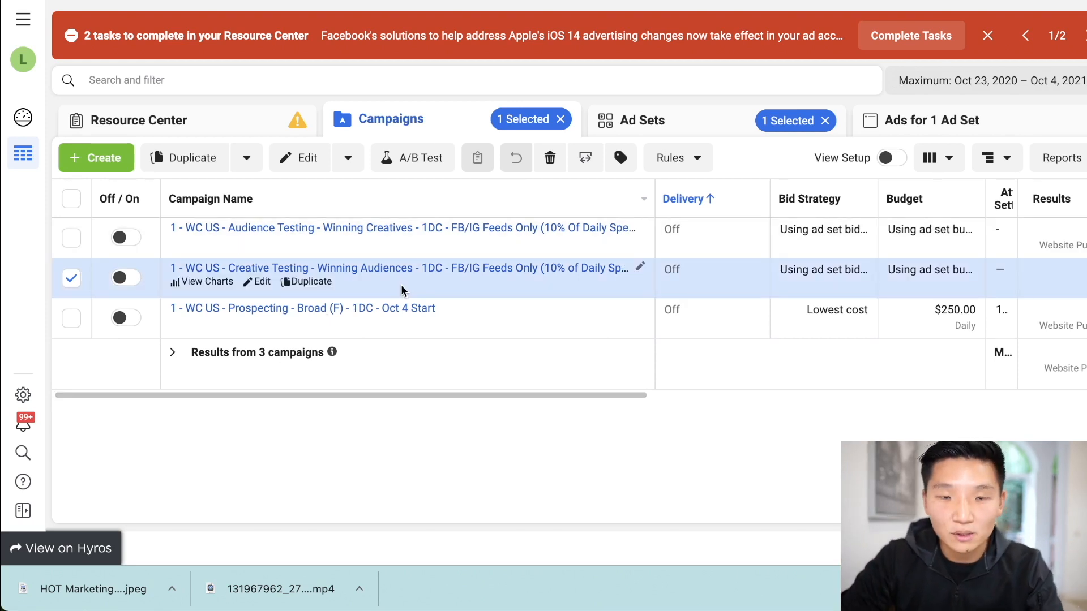
Start a new campaign with the Conversions objective and expand its optional naming section
left_click(103, 159)
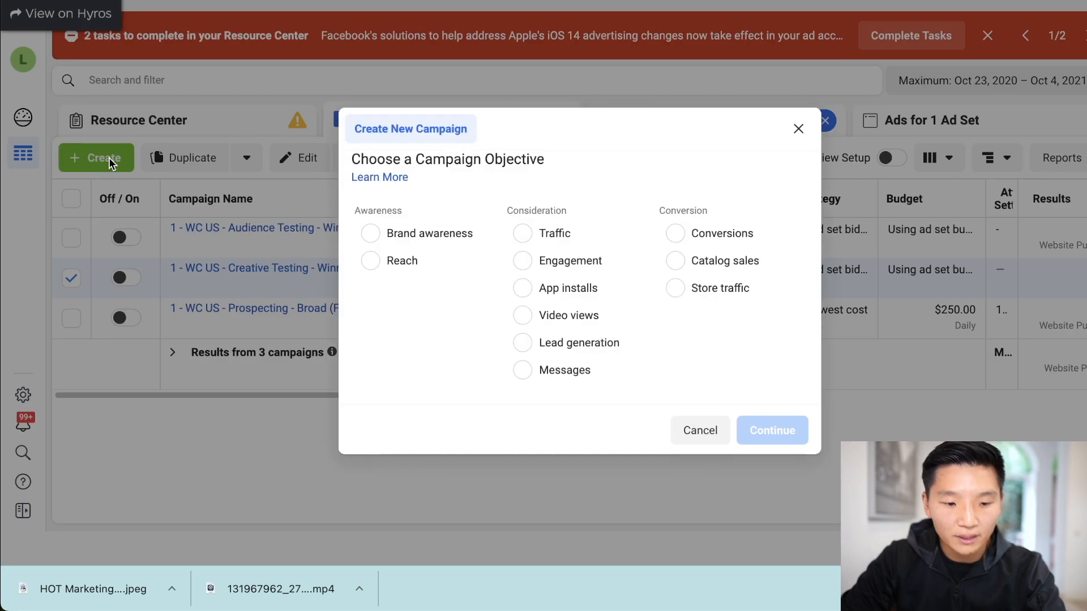
left_click(714, 246)
scroll(647, 306, "down", 1)
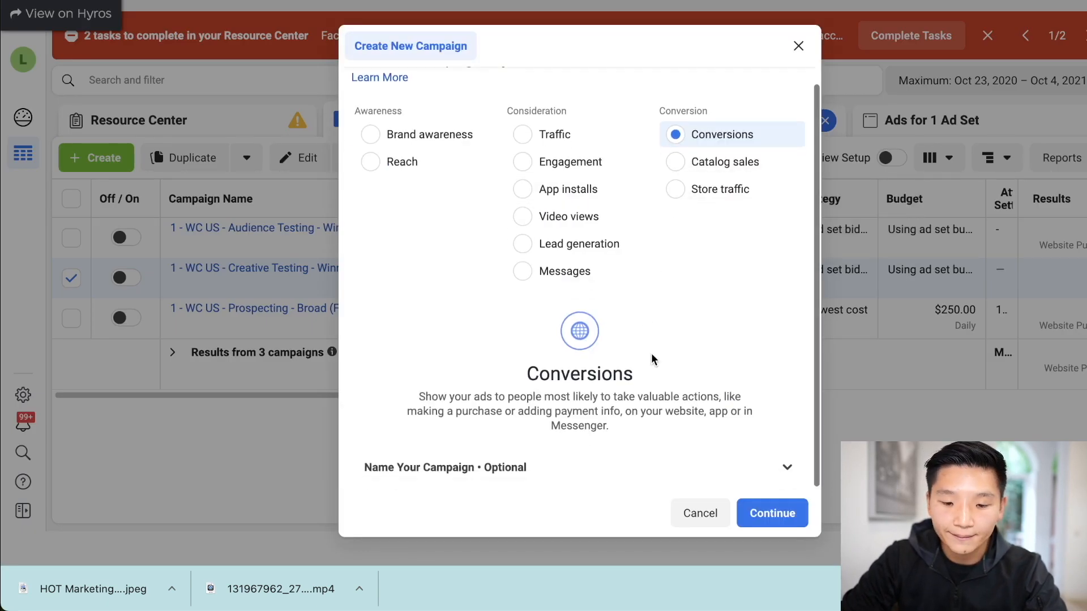
left_click(598, 457)
scroll(549, 419, "down", 3)
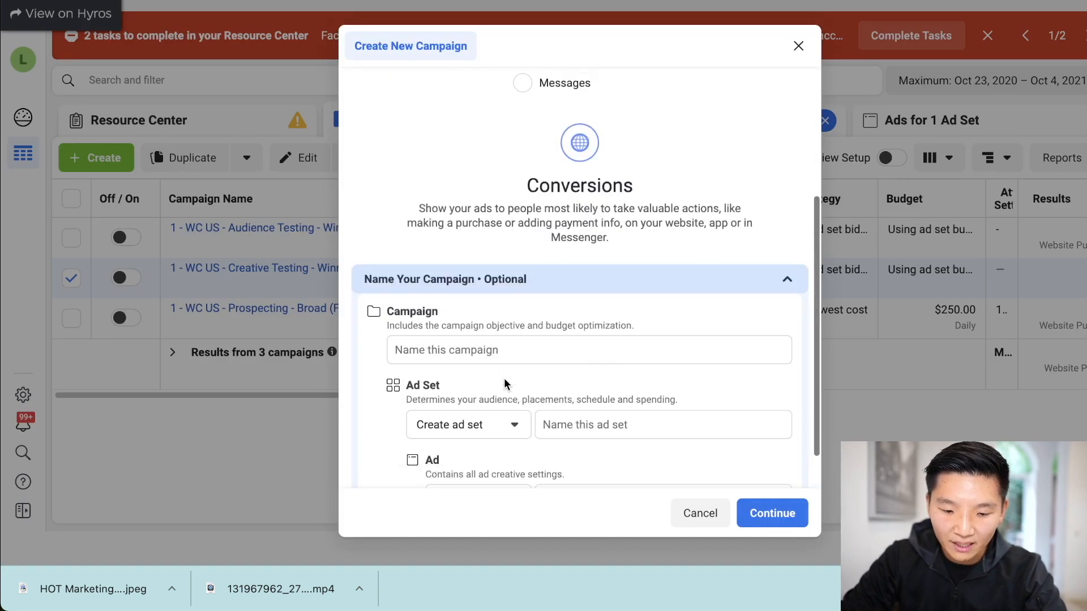
Name the new campaign "2 - WARM - WC - Stacked Warm Audiences - 1DC - (20% Of The Budget)"
left_click(532, 351)
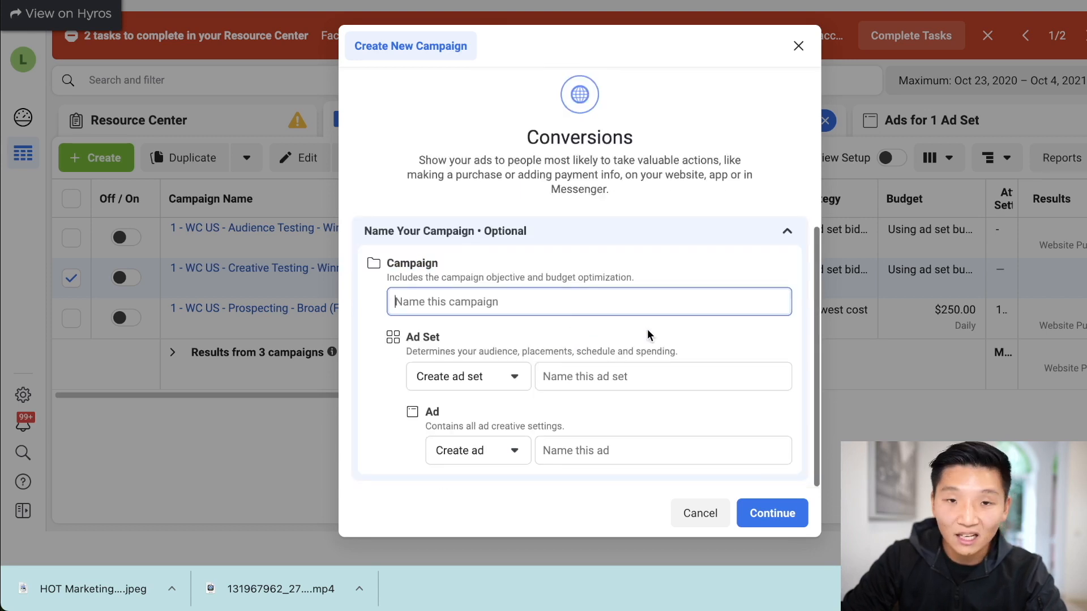
type("2")
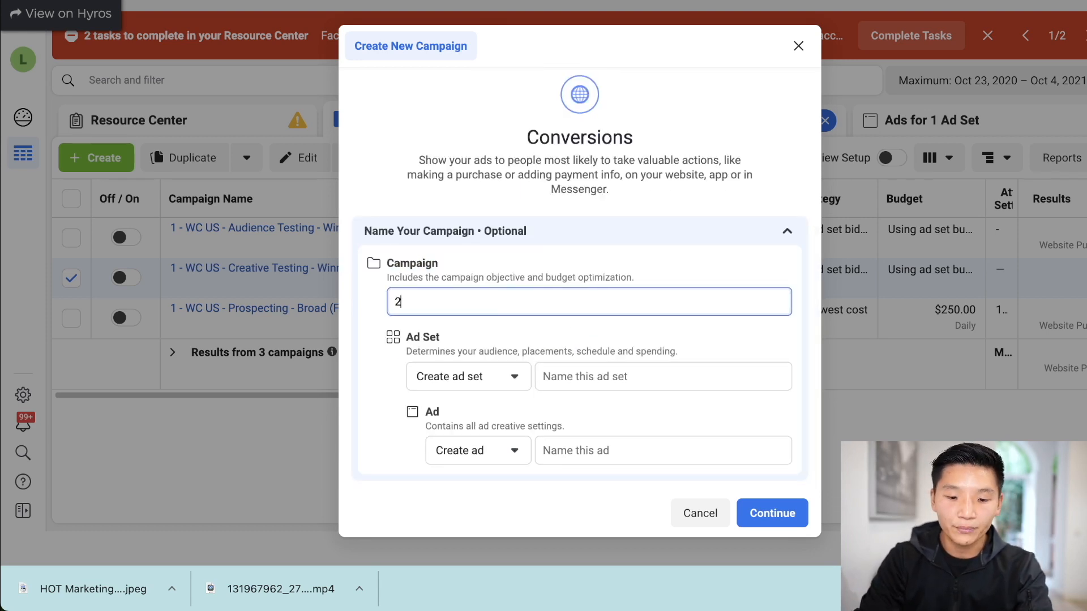
type(" - WARM - ")
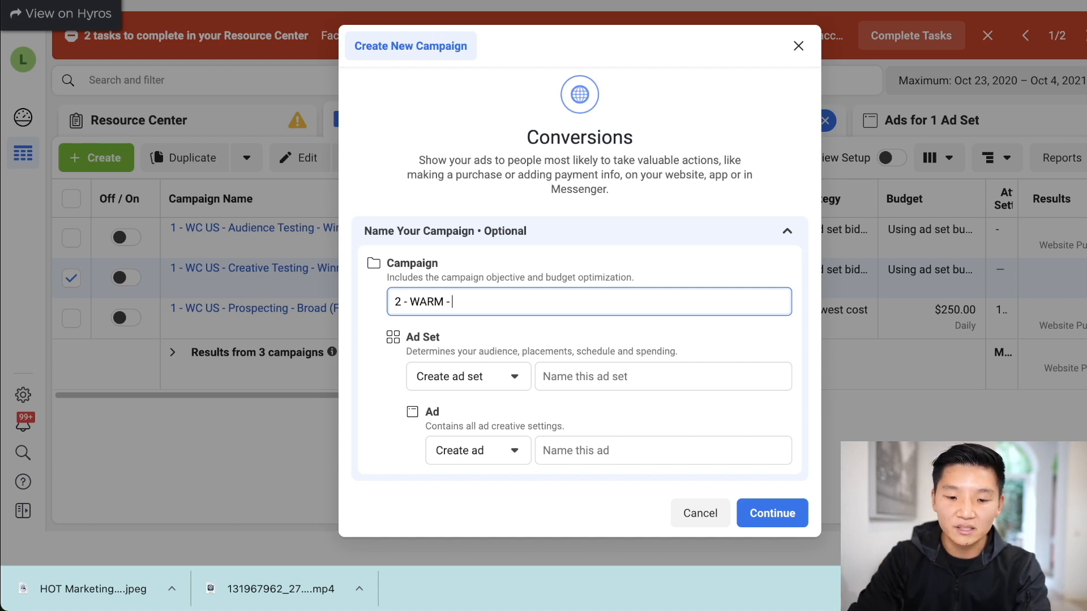
type("WC US -")
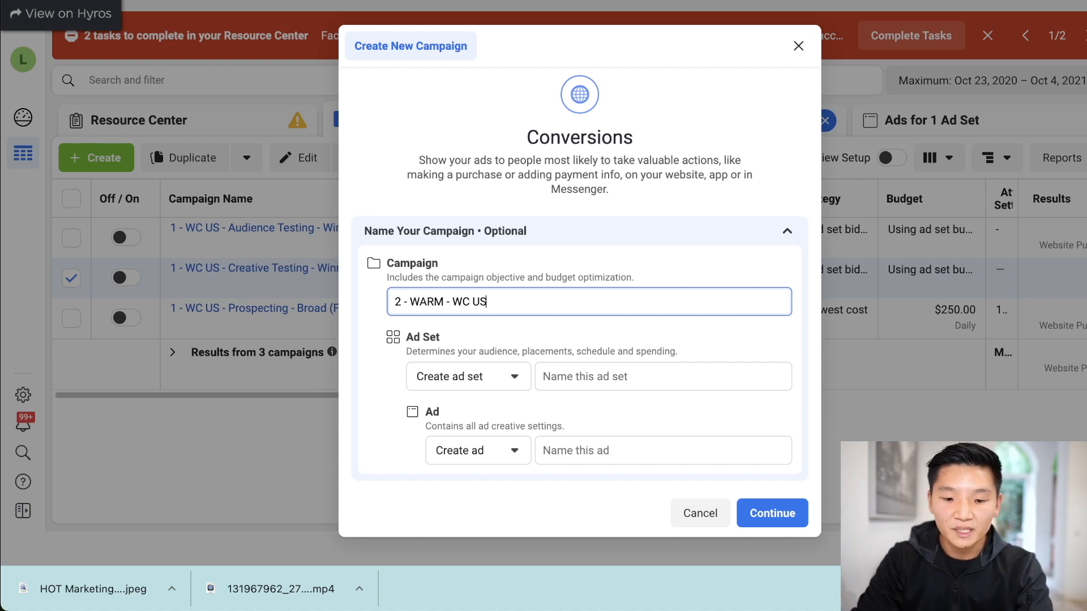
key("BackSpace")
key("BackSpace")
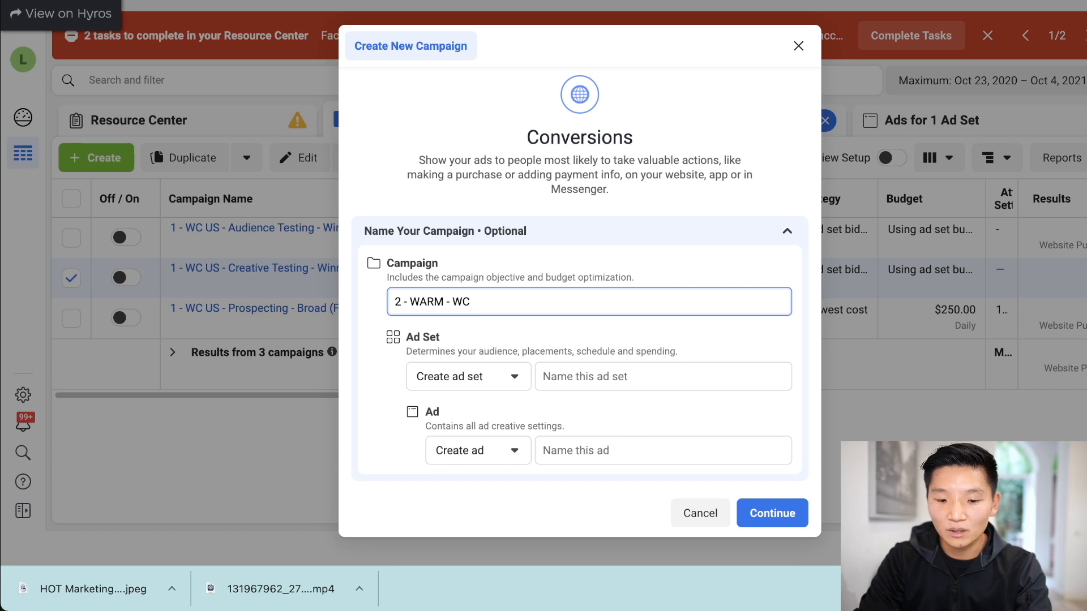
type("-")
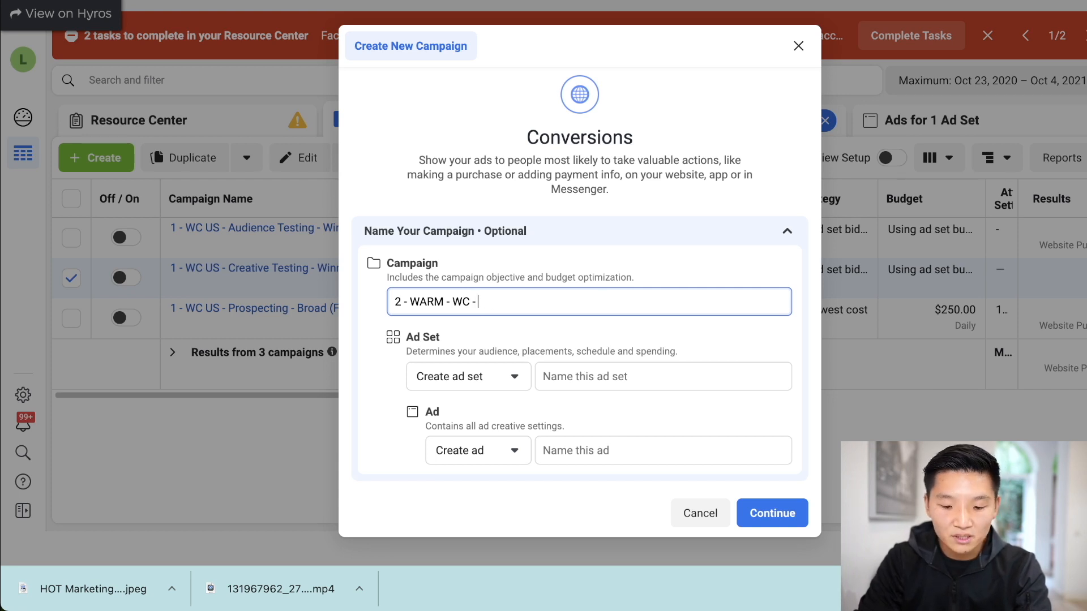
type(" Stacke")
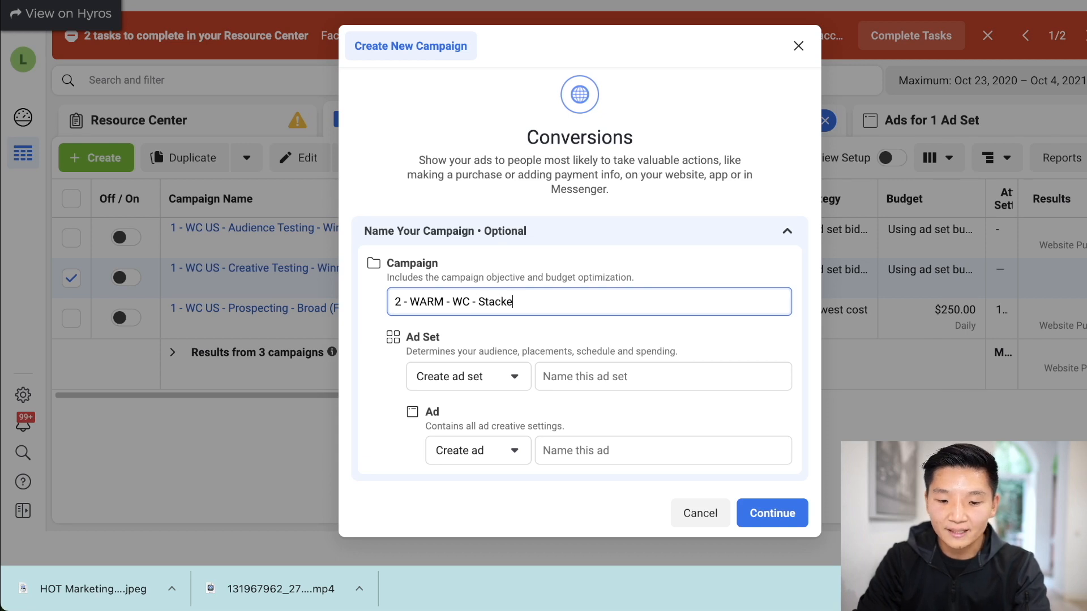
type("d Warm Audiences - ")
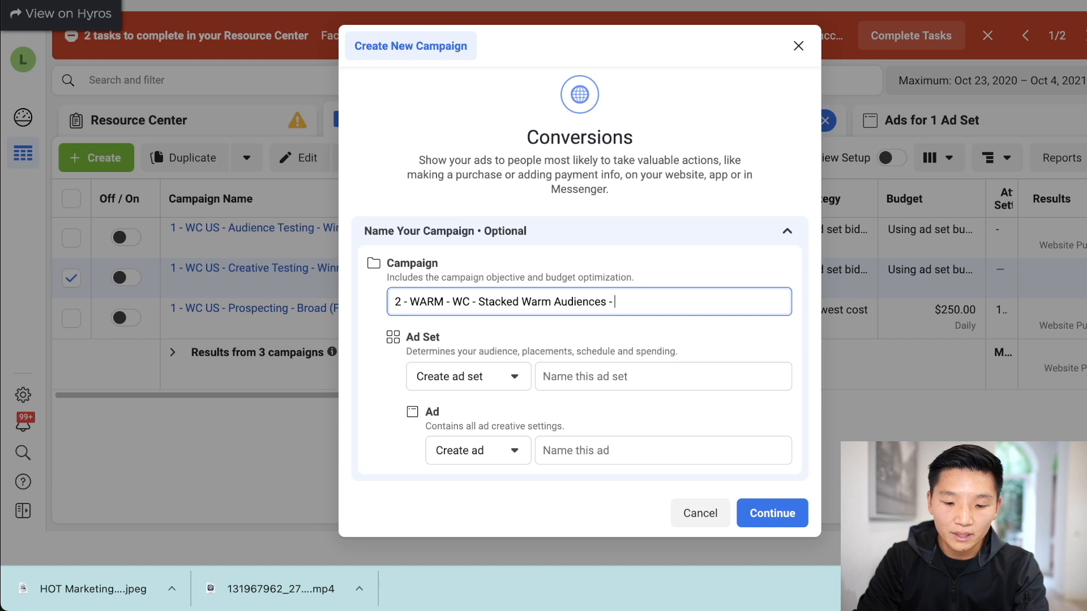
type("1dc")
key("BackSpace")
key("BackSpace")
type("DC - (10%)")
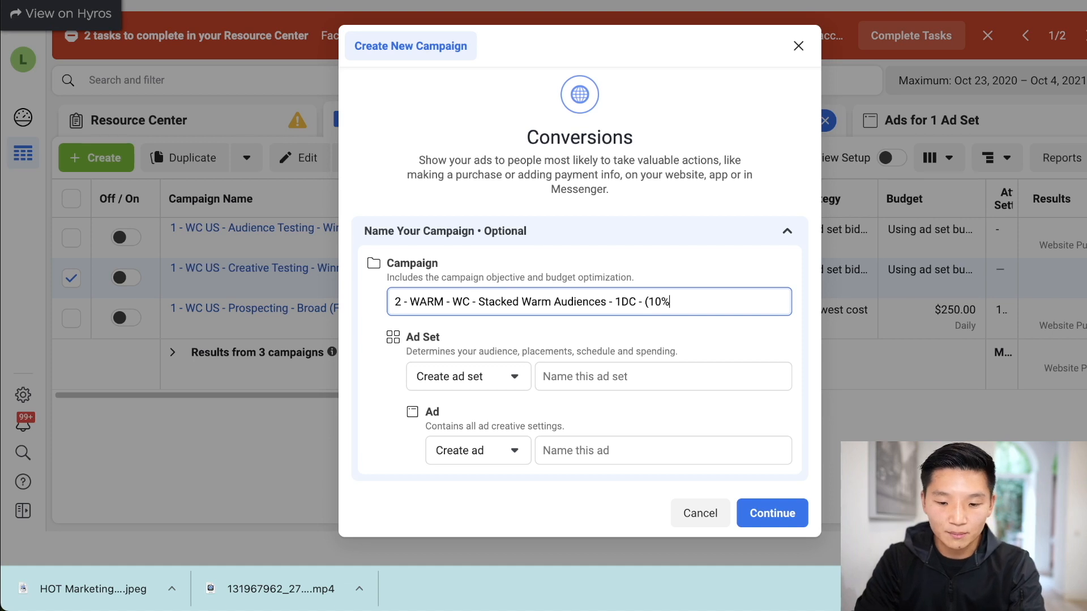
key("BackSpace")
key("BackSpace")
key("BackSpace")
key("BackSpace")
type("20% Of the Budget)")
left_click(634, 374)
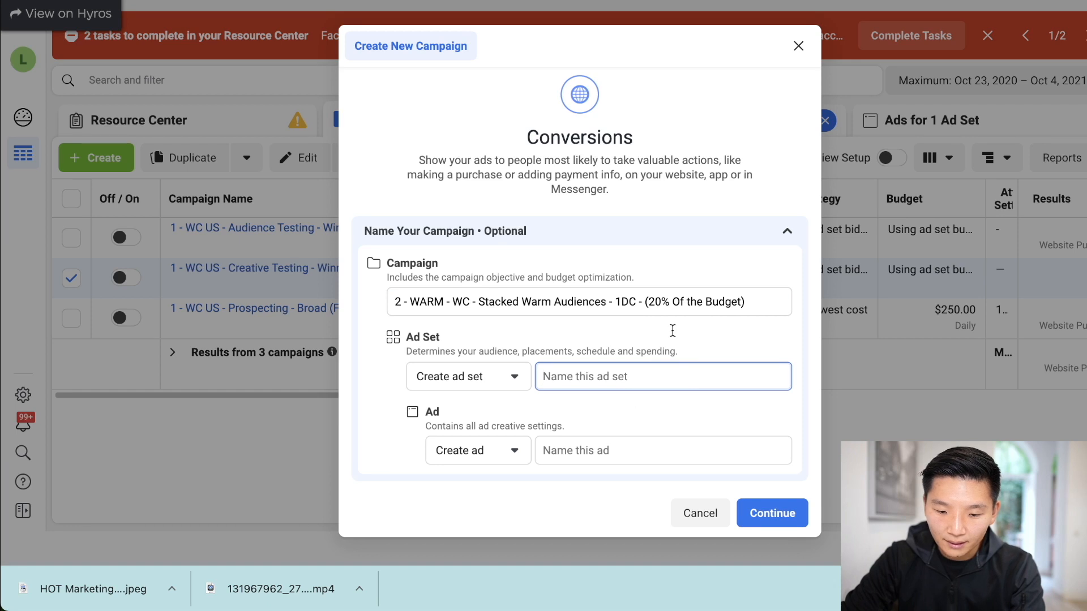
left_click(692, 303)
key("BackSpace")
type("T")
Name the ad set "Stacked Warm Audiences (FB/IG Engaged + Video Viewers 50%+)", leave the ad unnamed and continue to the campaign settings
left_click(691, 374)
type("Stacked A")
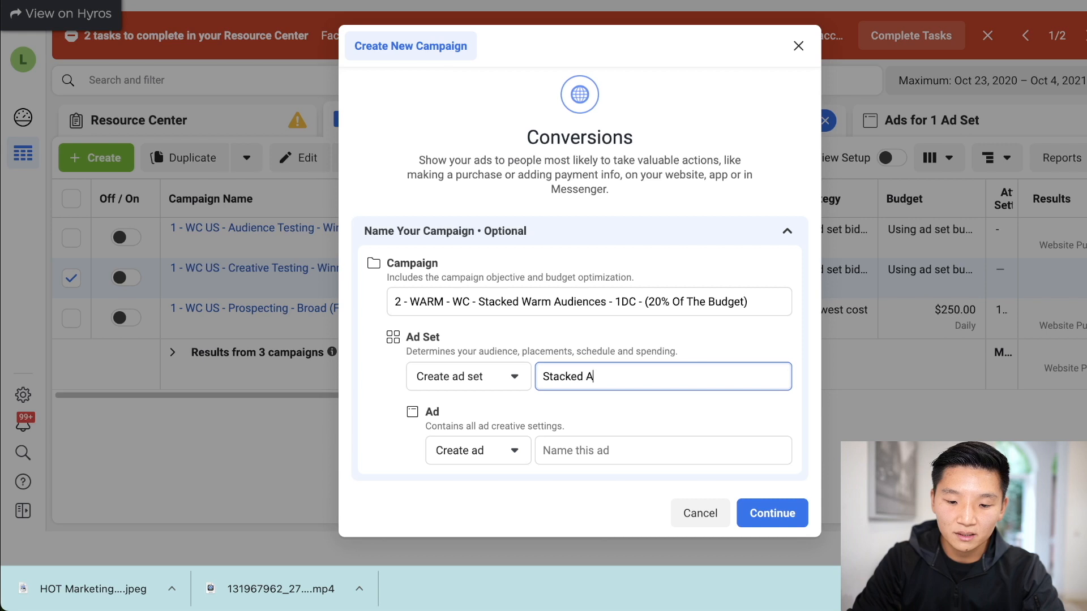
key("BackSpace")
type("Warm")
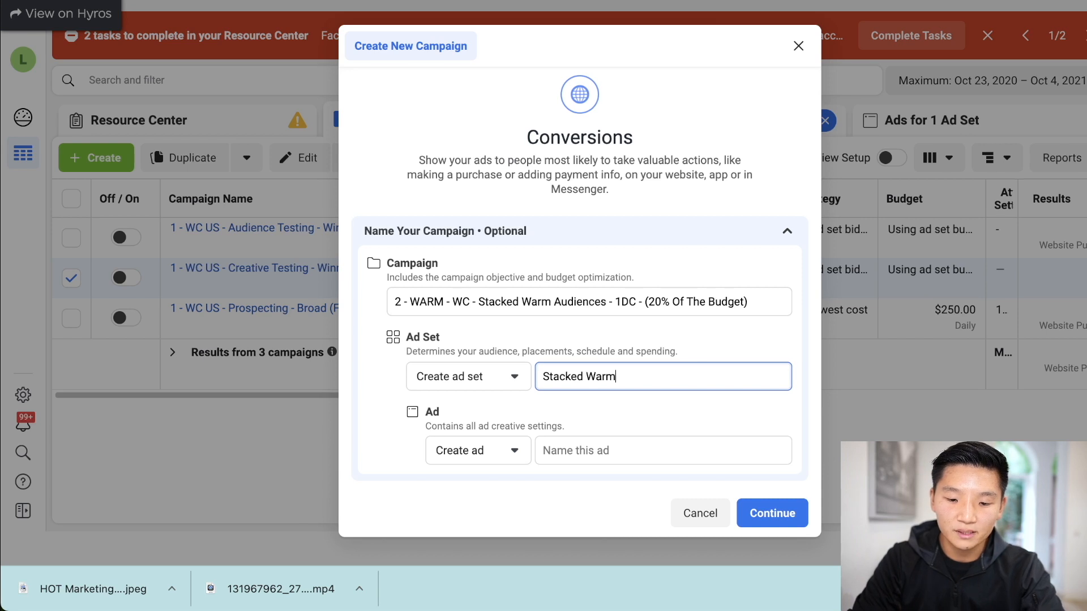
type(" Audinnces")
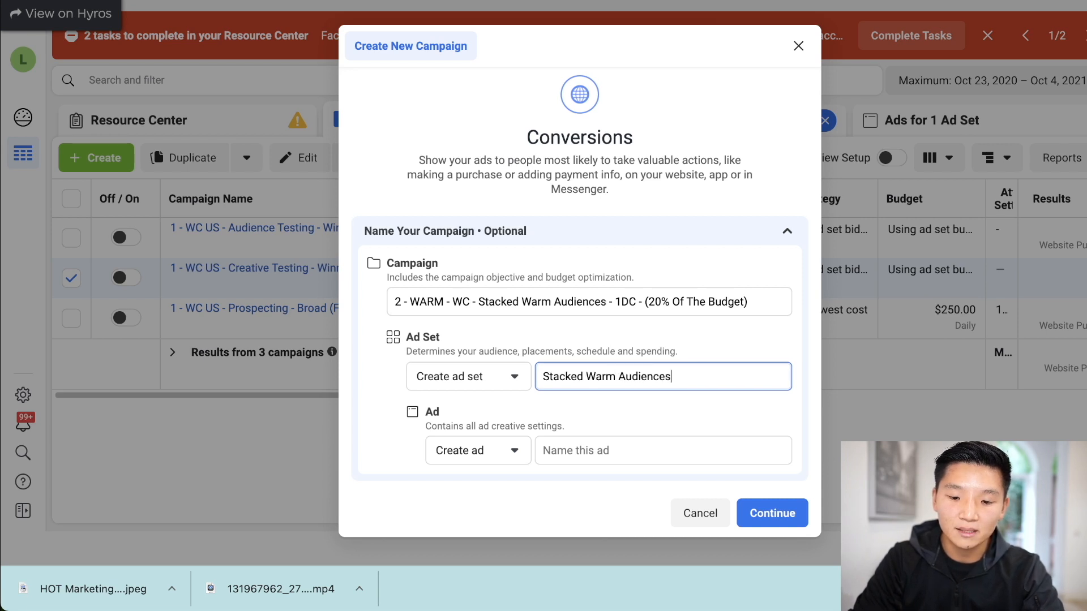
type(" (")
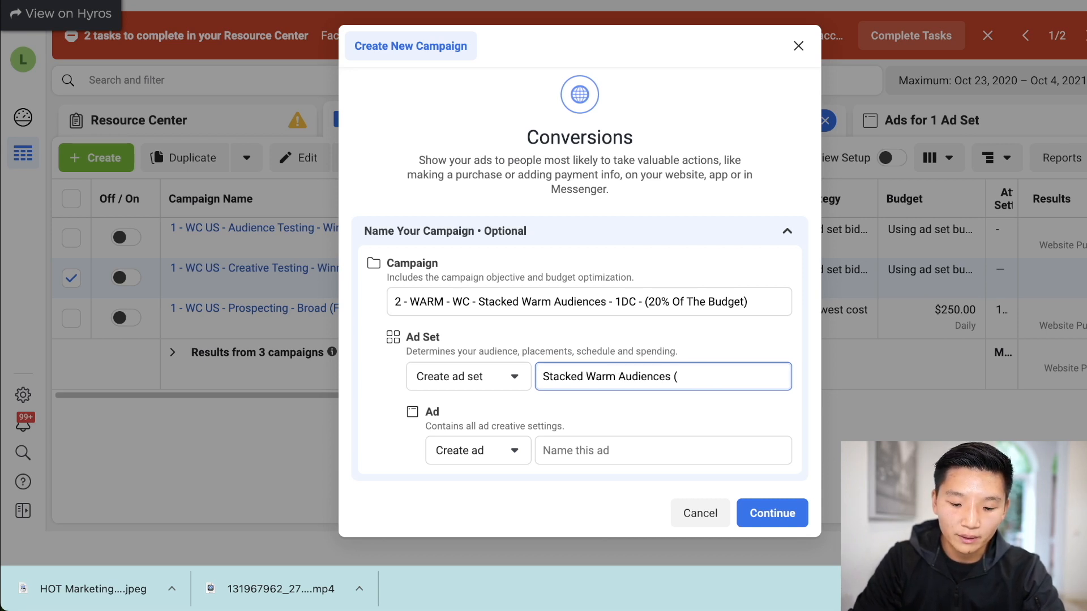
type("FB/IG E")
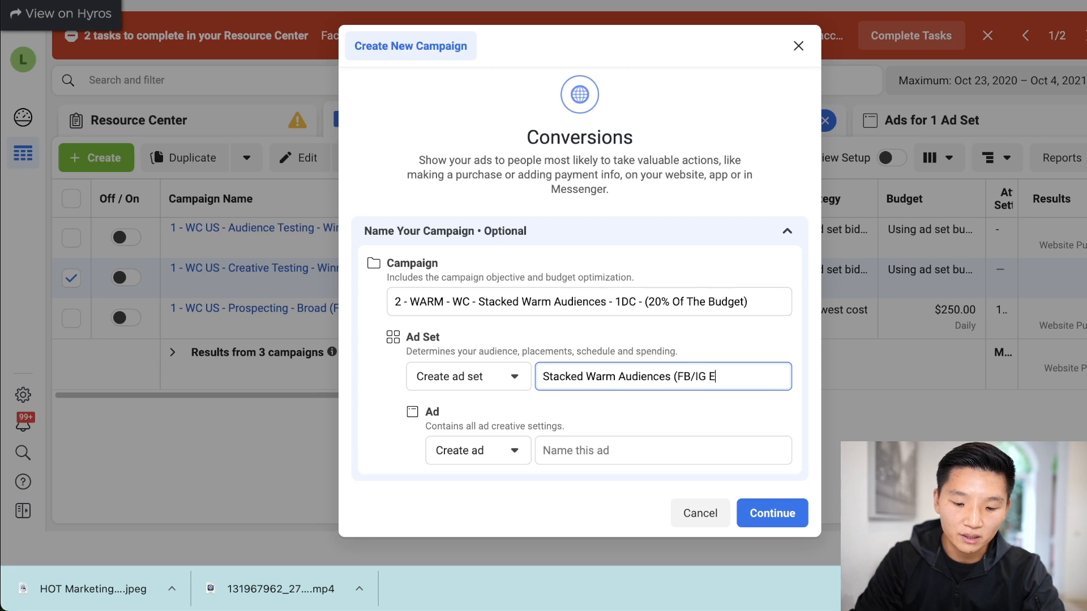
type("ngaged + Video Viewr")
type("s 50%")
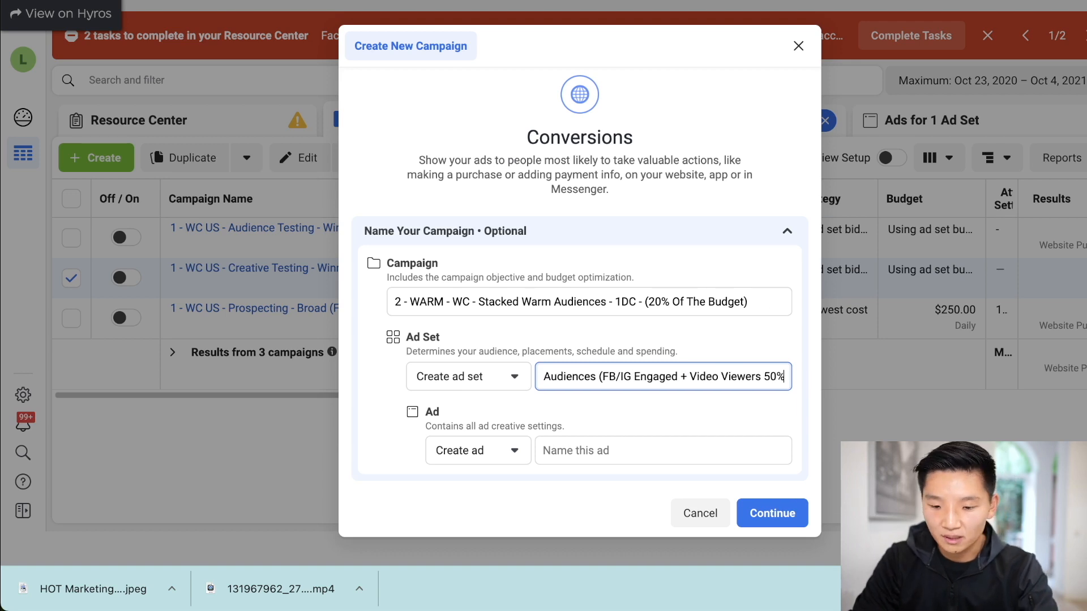
type(")")
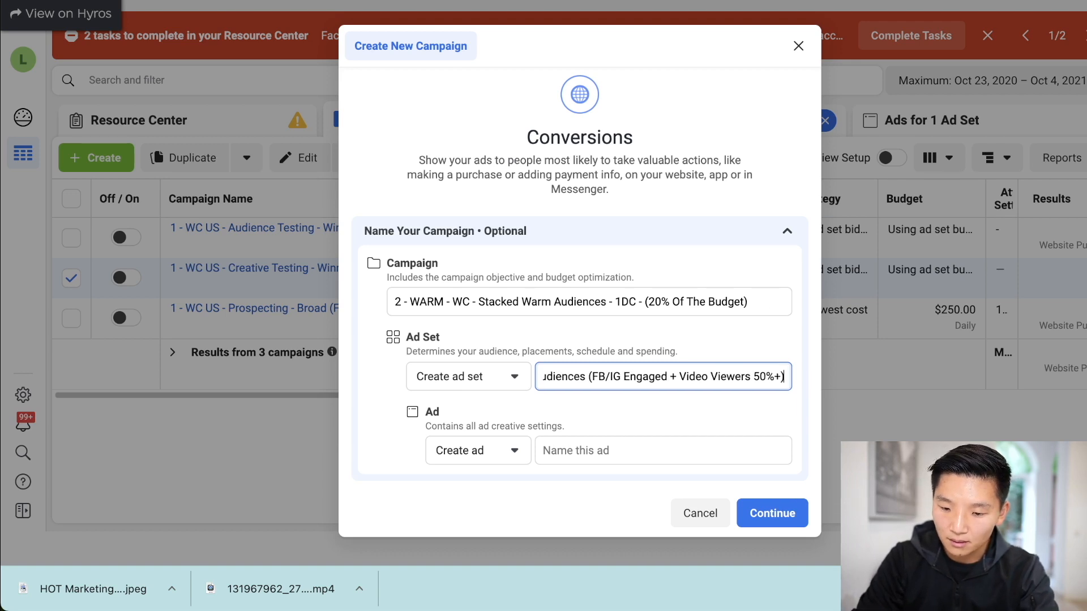
key("Tab")
left_click(583, 449)
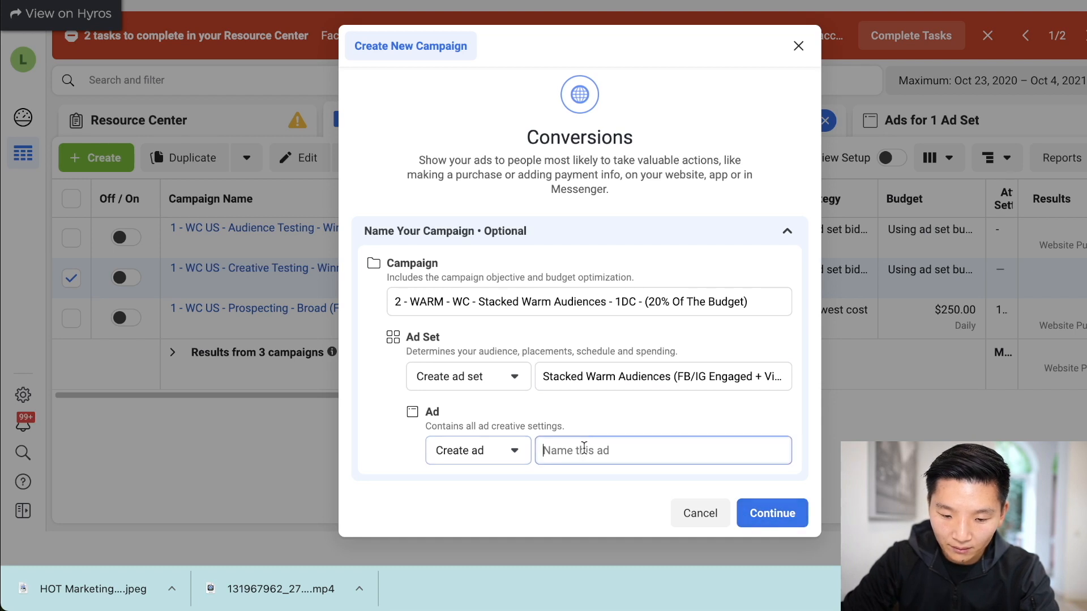
left_click(758, 515)
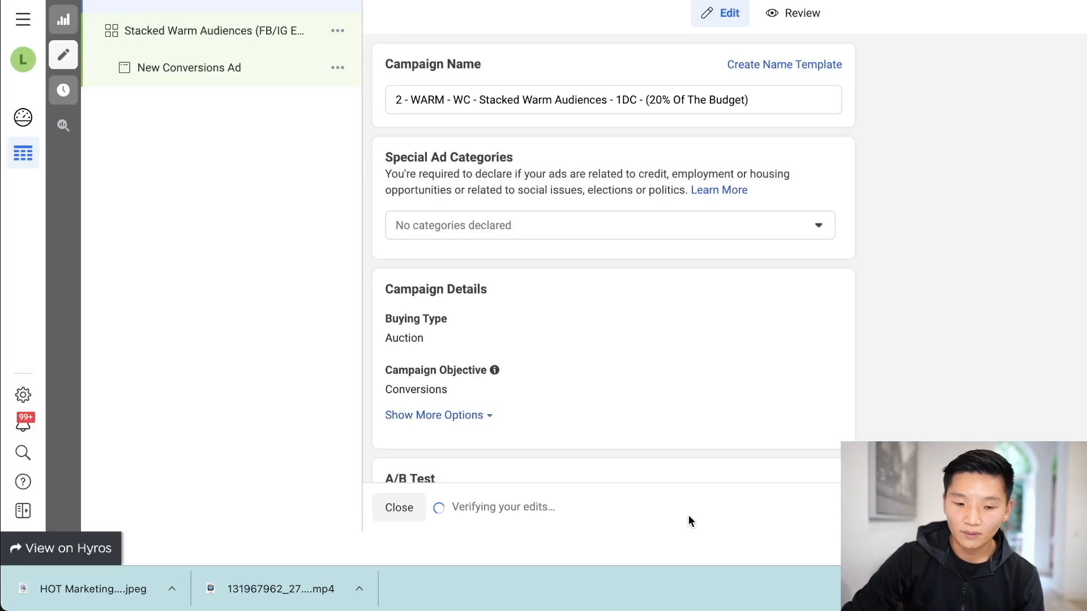
Turn on Campaign Budget Optimization for the warm audiences campaign with a daily budget of $100
scroll(505, 295, "down", 5)
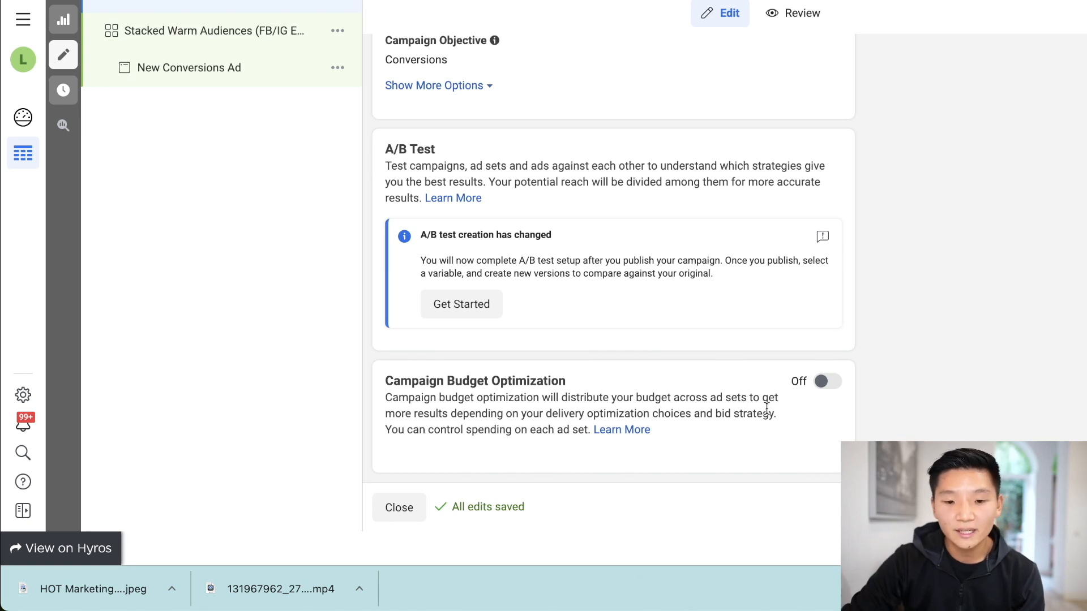
scroll(766, 408, "up", 6)
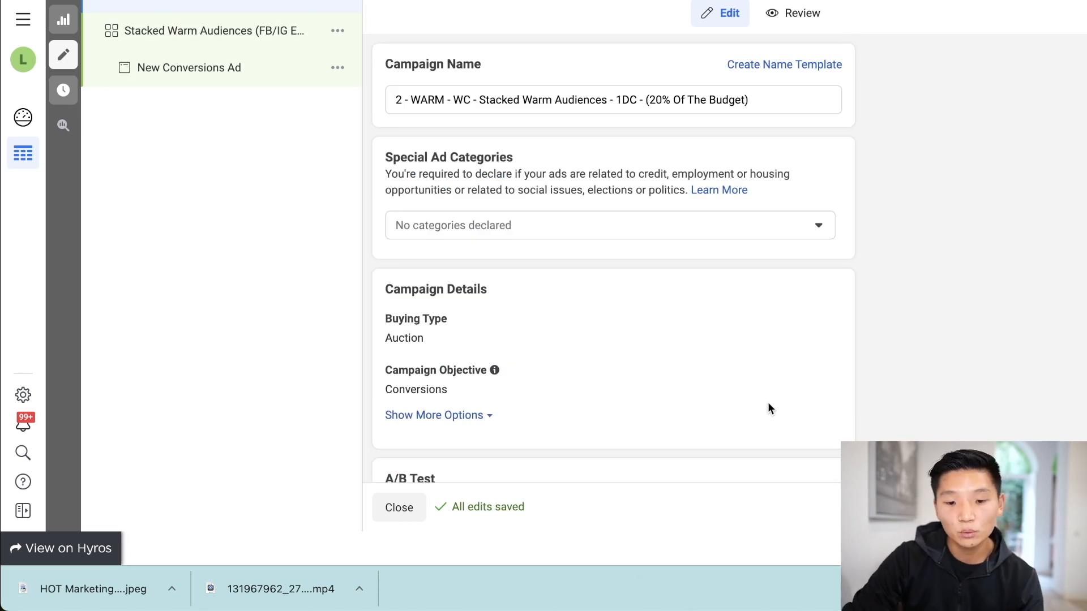
scroll(769, 405, "down", 6)
left_click(823, 385)
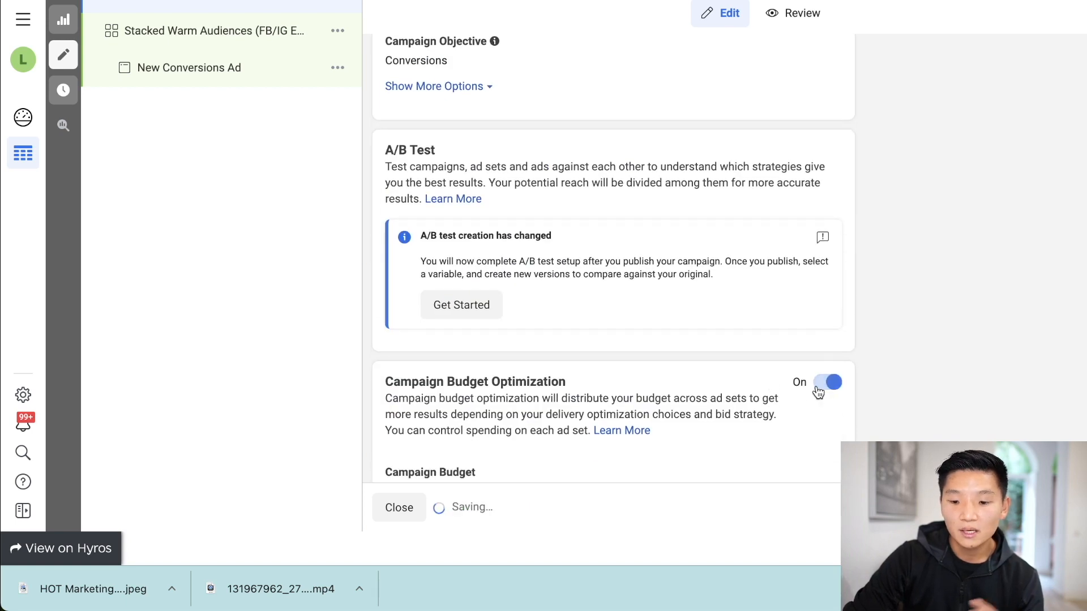
scroll(819, 392, "down", 2)
left_click(577, 426)
left_click(584, 427)
key("Tab")
type("100")
key("Tab")
scroll(888, 339, "down", 3)
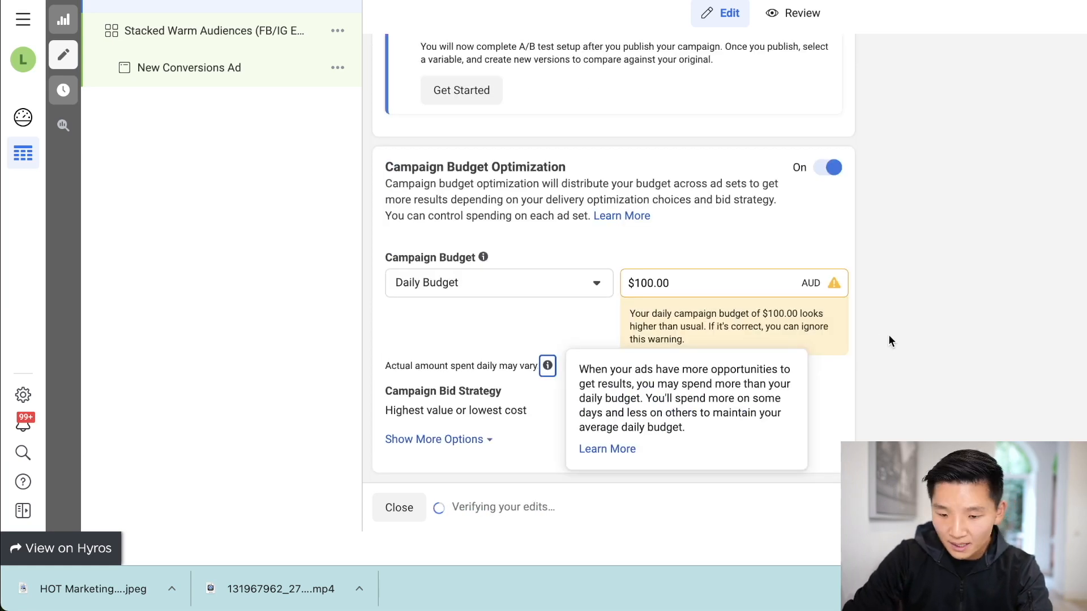
left_click(888, 336)
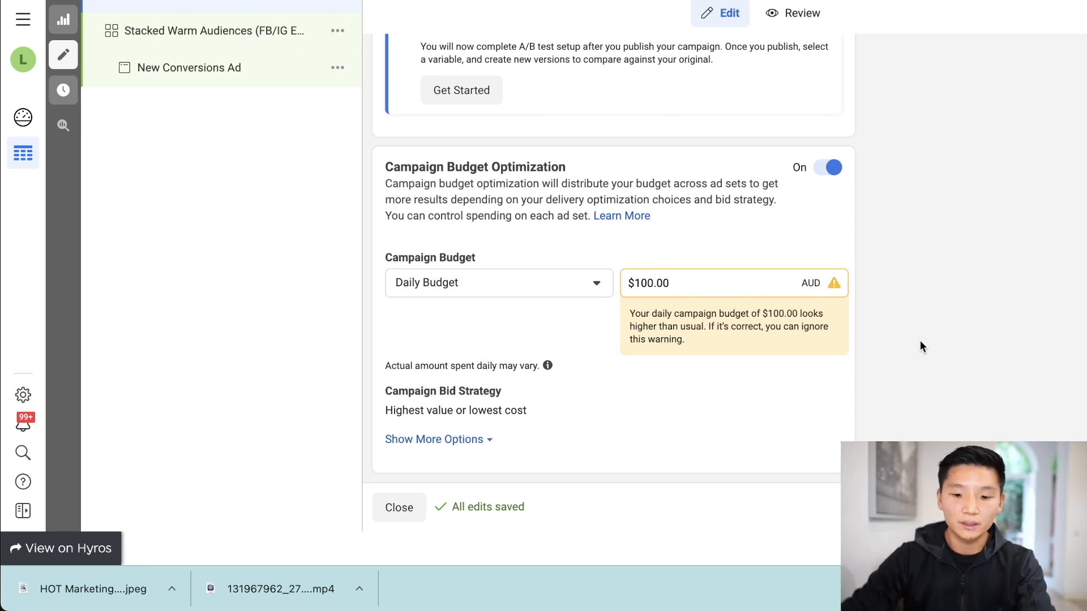
Open the Stacked Warm Audiences ad set and set its conversion event to Purchase
left_click(199, 31)
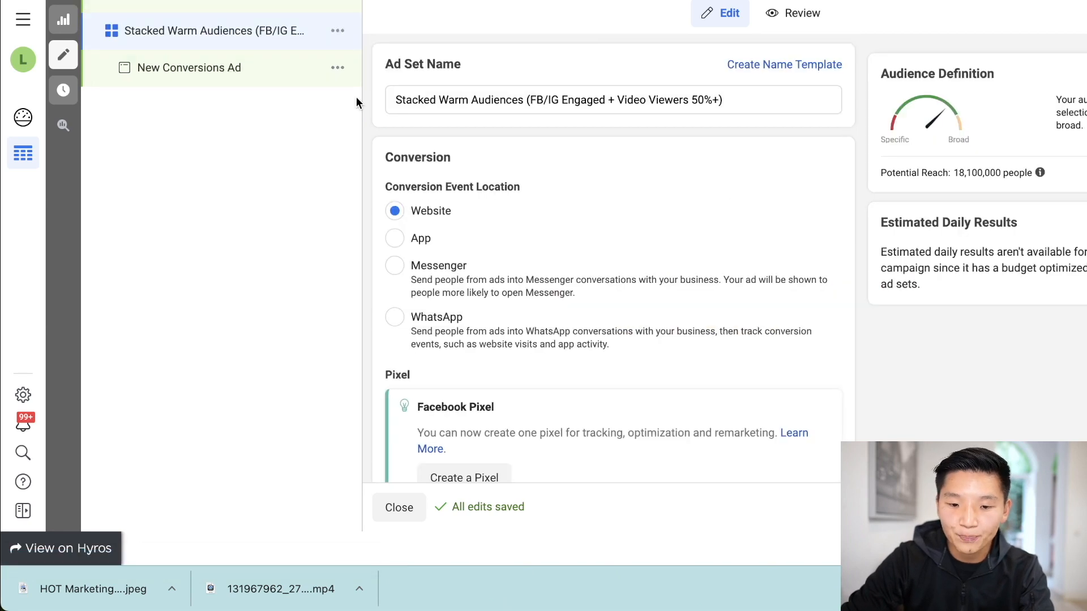
scroll(542, 201, "down", 2)
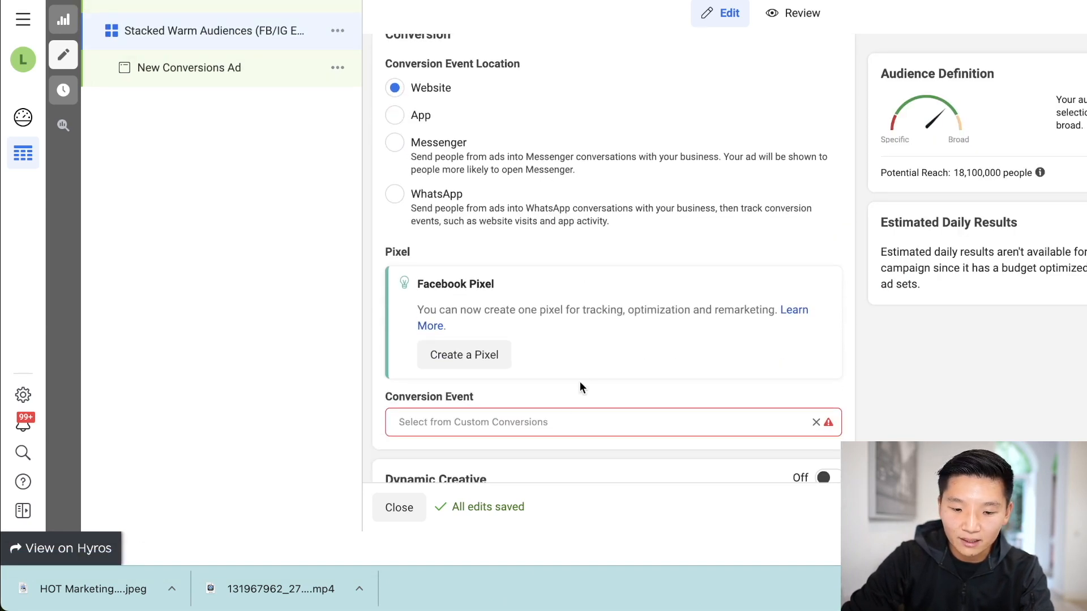
left_click(568, 413)
scroll(568, 407, "down", 5)
scroll(568, 406, "down", 3)
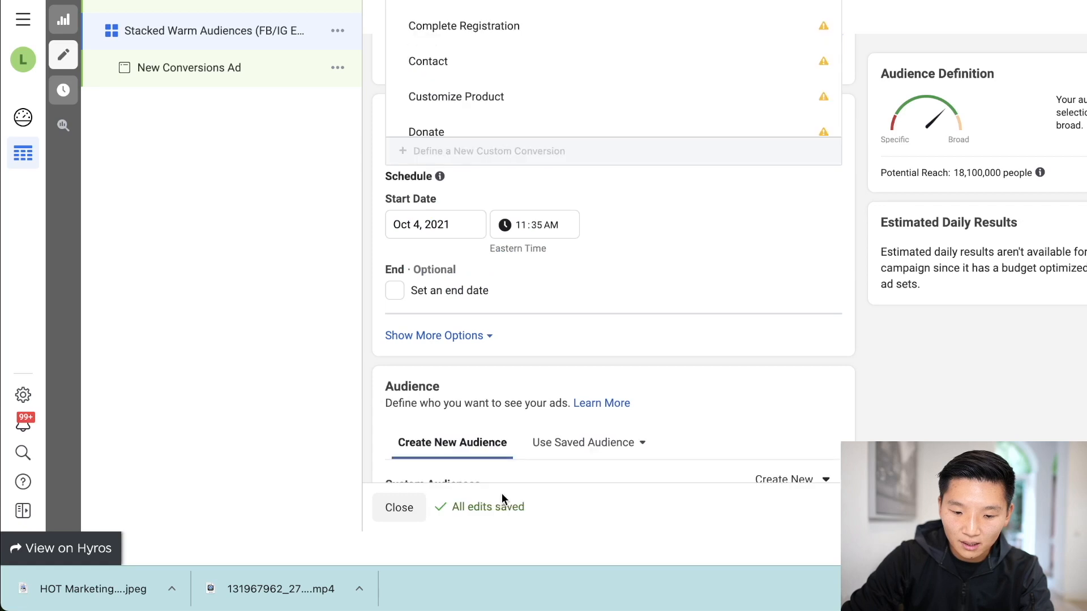
scroll(502, 113, "down", 3)
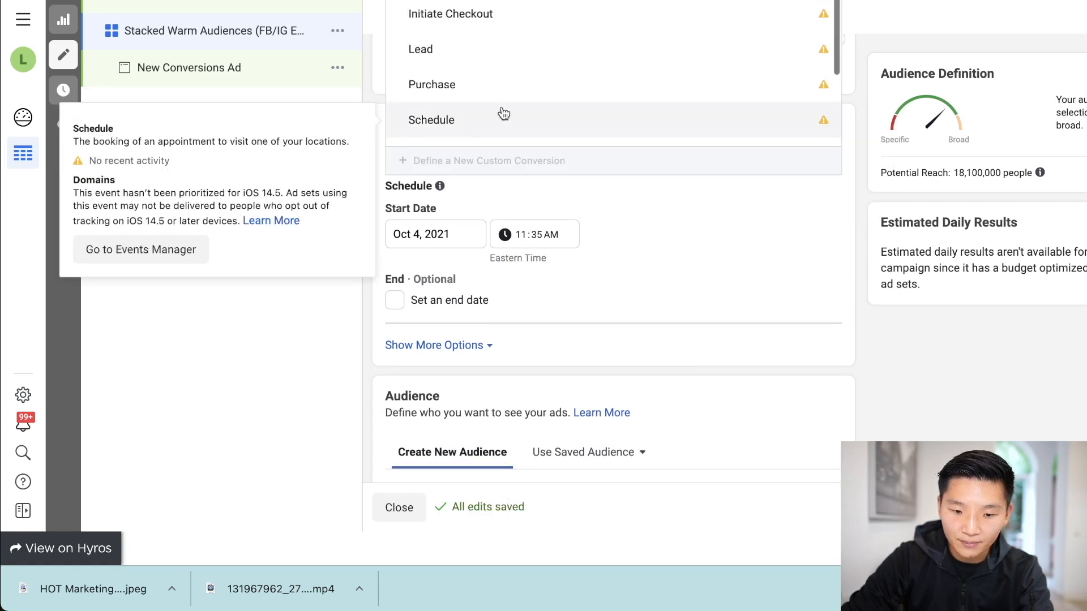
left_click(479, 89)
scroll(729, 187, "up", 8)
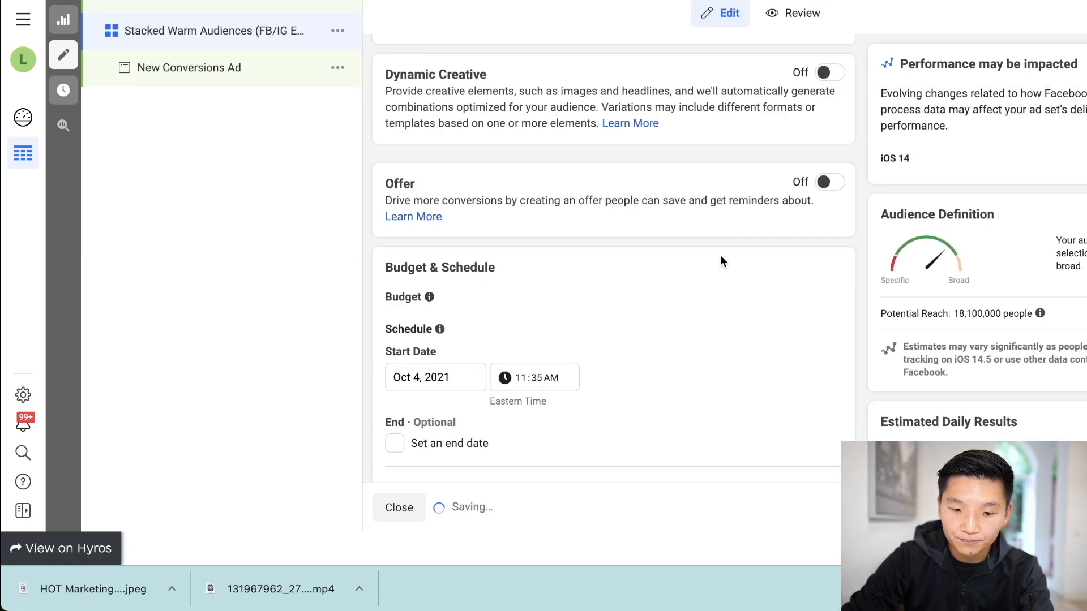
Dismiss the lookalike audiences notice and remove Australia from the ad set's targeted locations
scroll(646, 300, "down", 5)
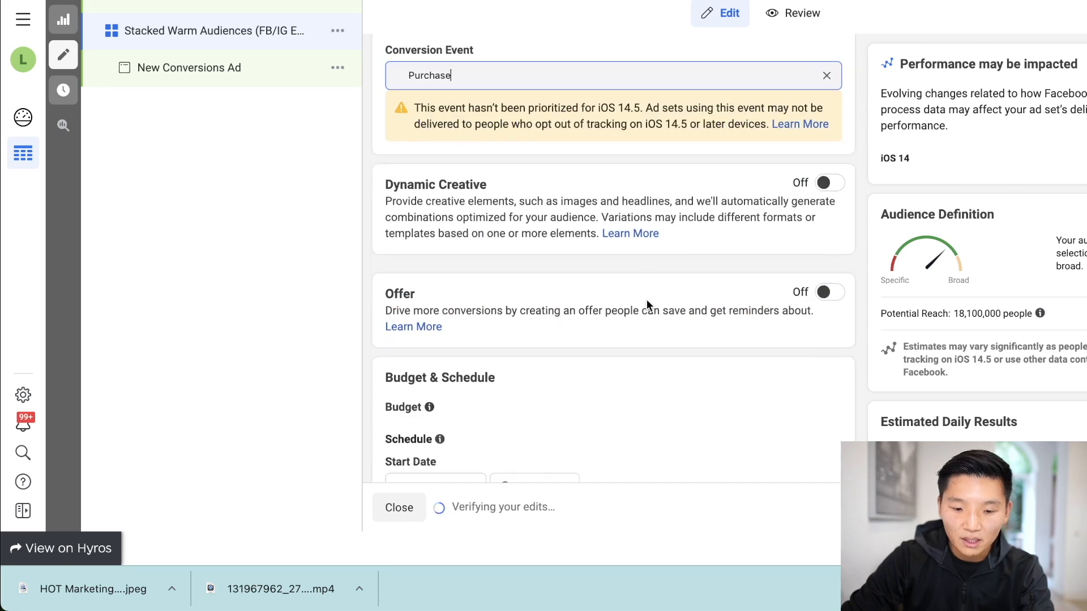
scroll(633, 300, "down", 7)
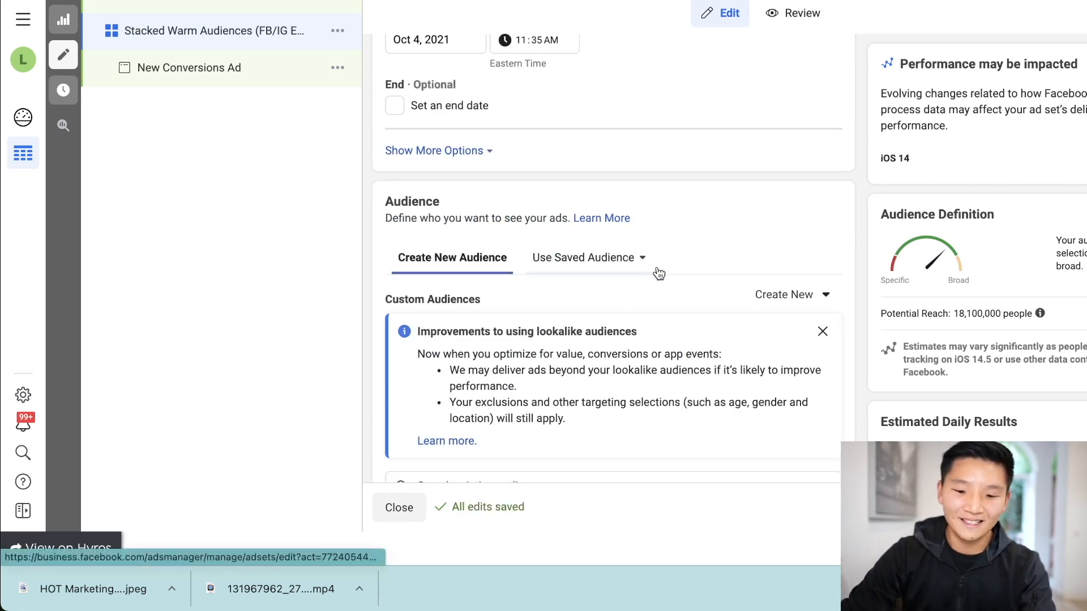
left_click(822, 332)
scroll(586, 272, "down", 1)
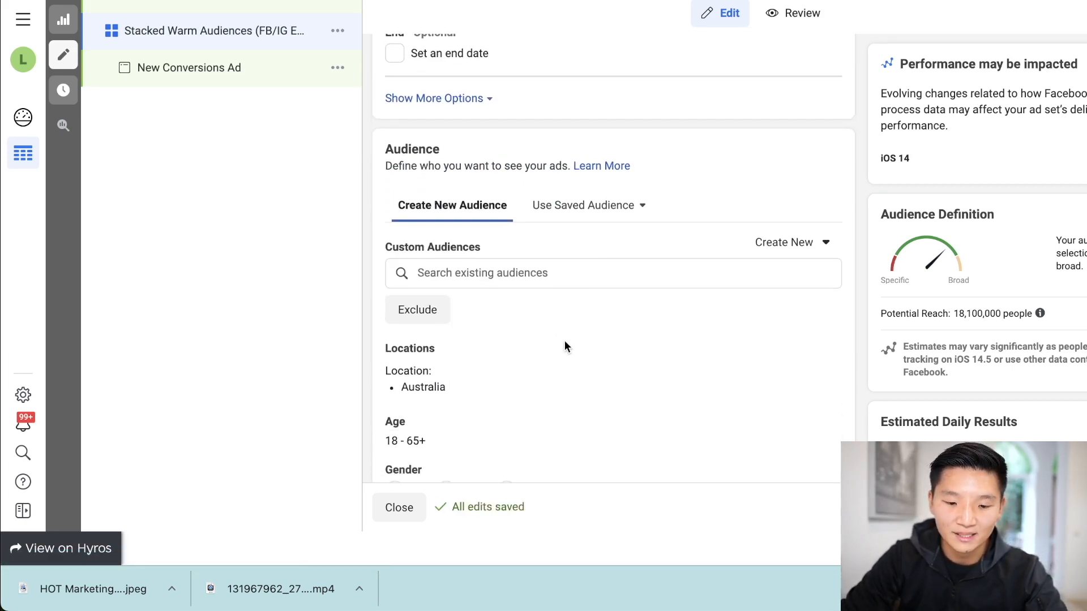
left_click(818, 352)
scroll(566, 391, "down", 1)
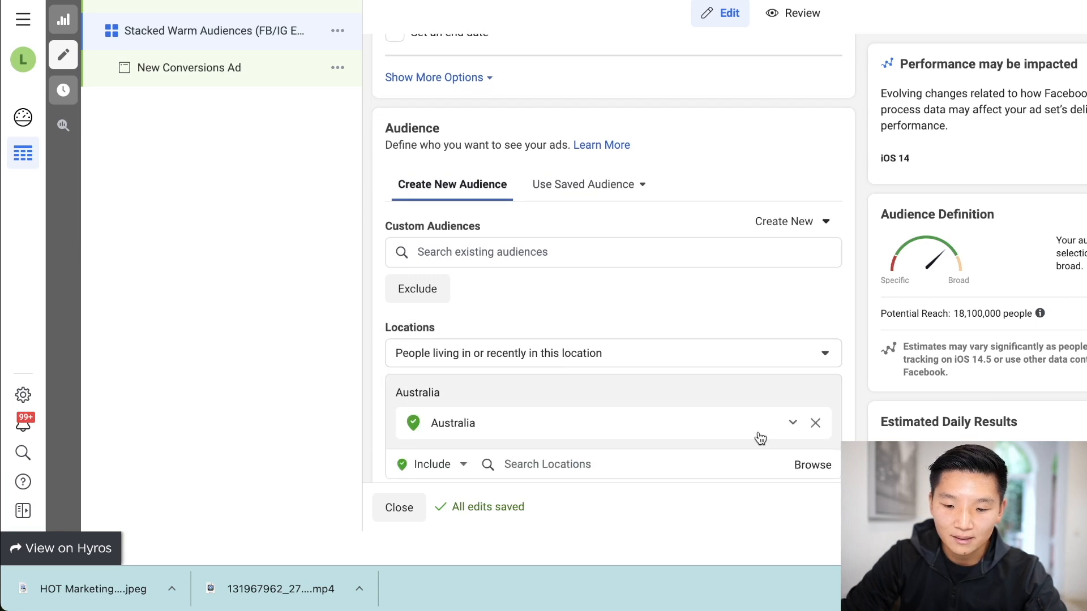
left_click(815, 423)
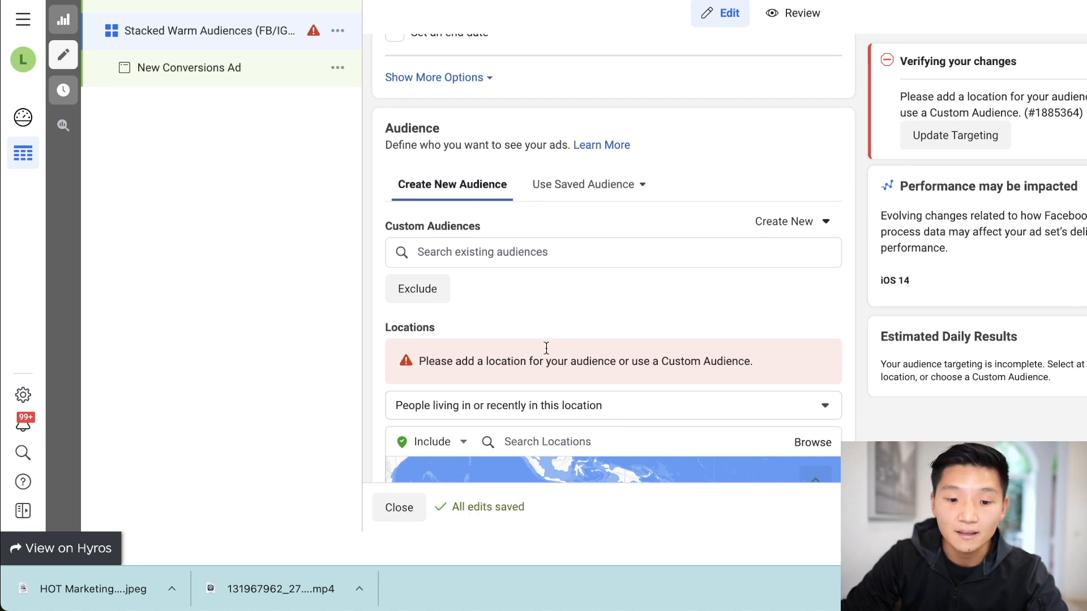
Show the audience exclusion field and include the custom audiences IG - Engaged With 365 Days and FB - Engaged with 365 Days
scroll(631, 242, "down", 1)
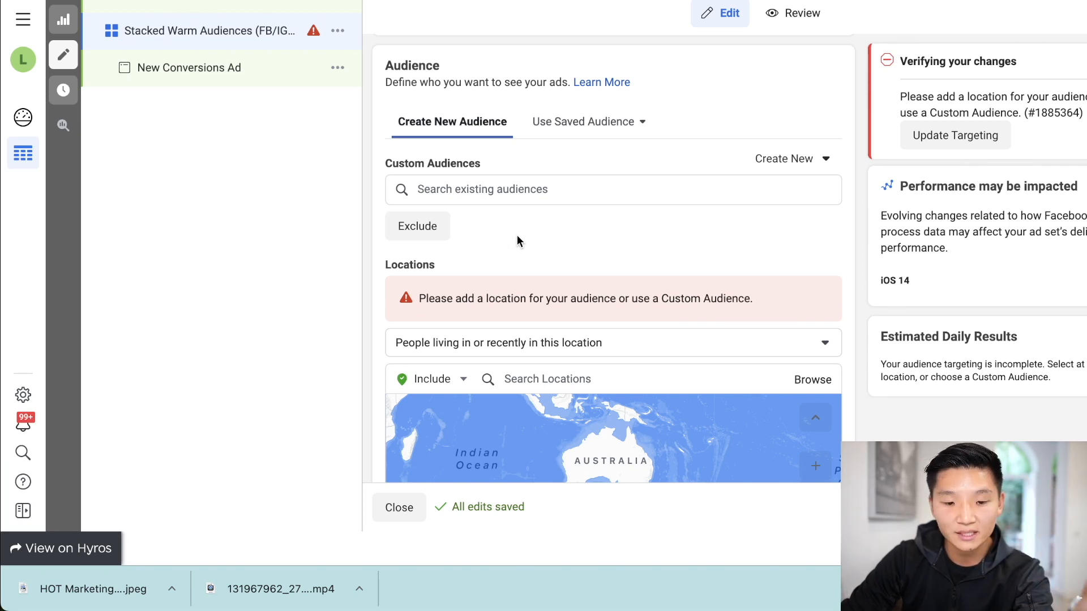
left_click(436, 228)
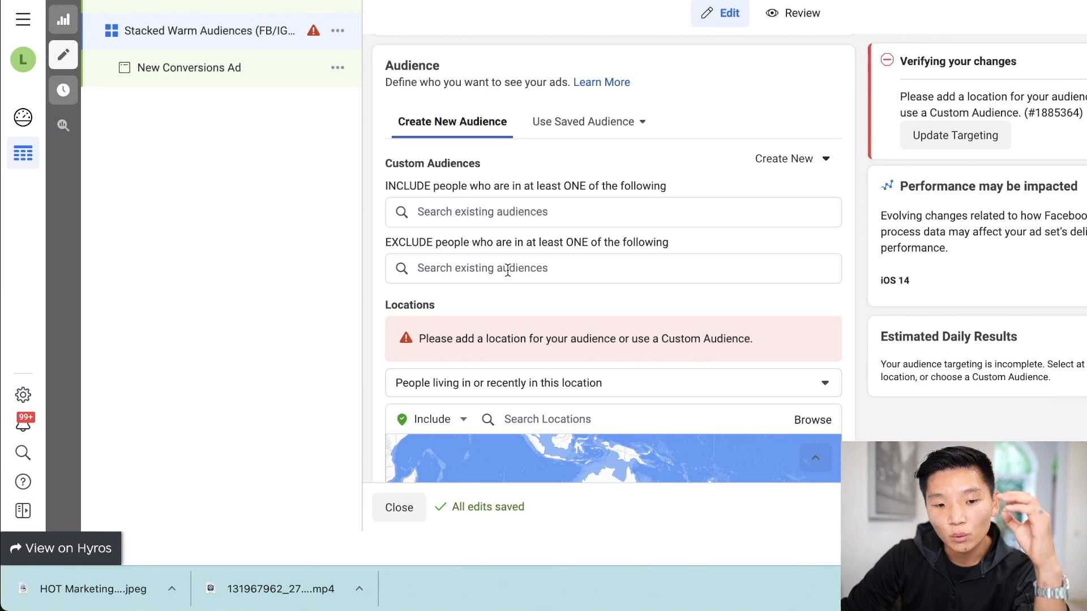
left_click(504, 214)
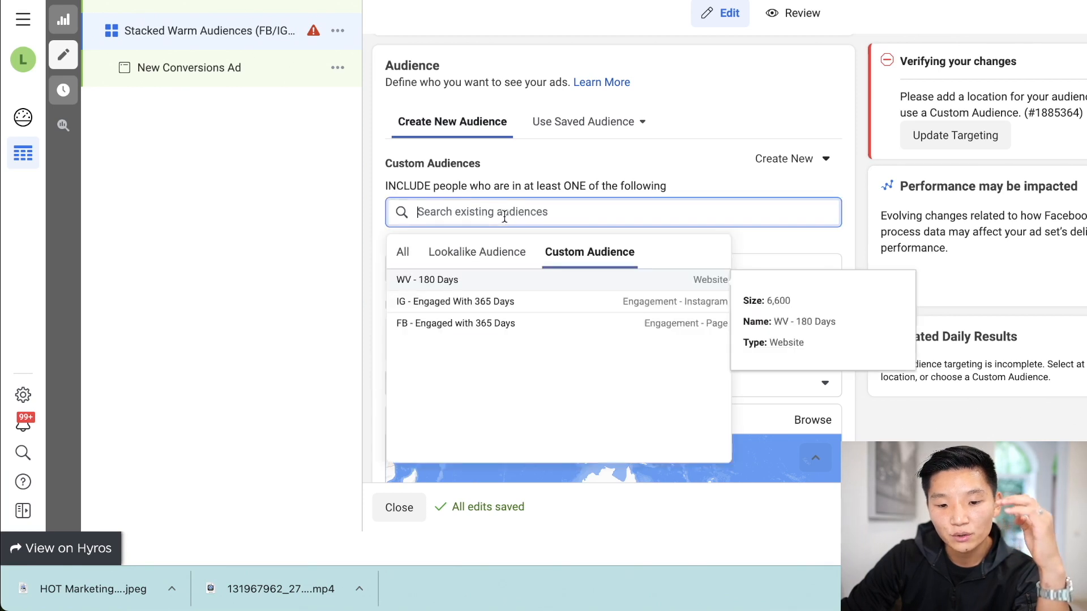
left_click(518, 306)
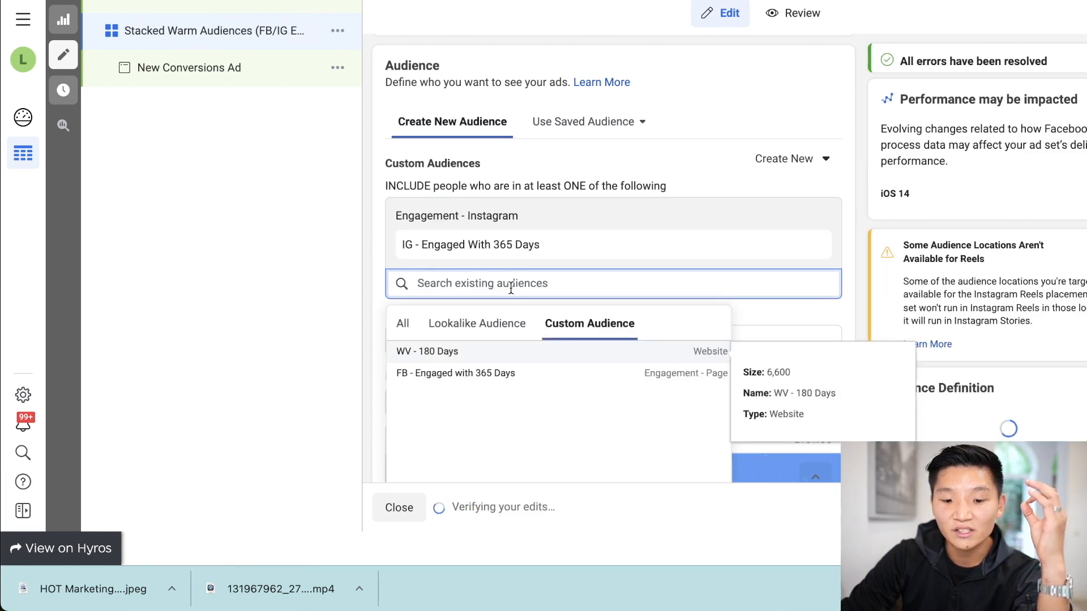
left_click(504, 376)
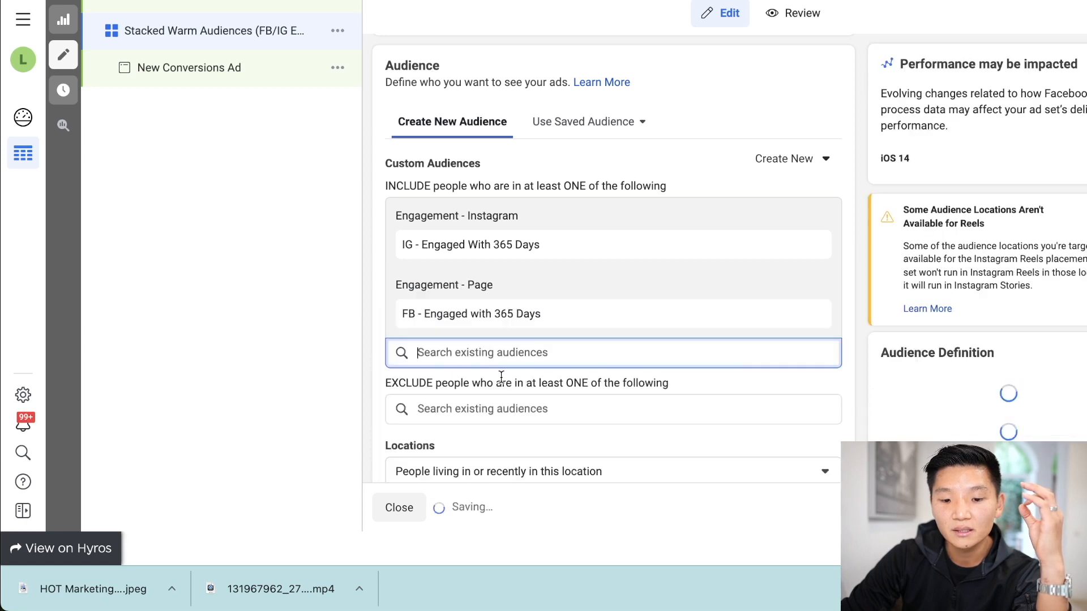
left_click(548, 316)
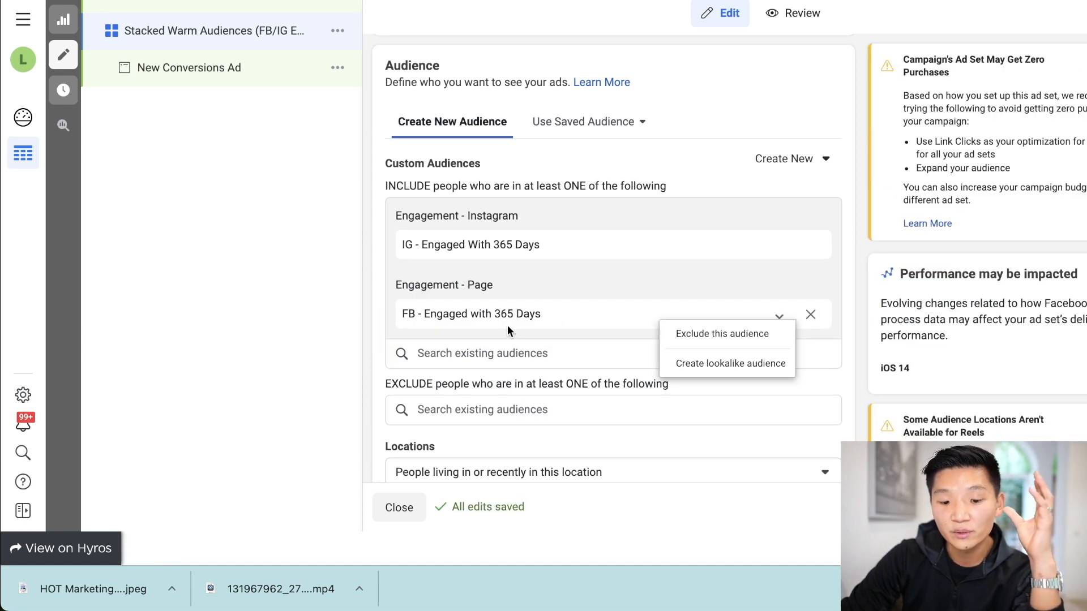
left_click(520, 350)
scroll(581, 405, "down", 1)
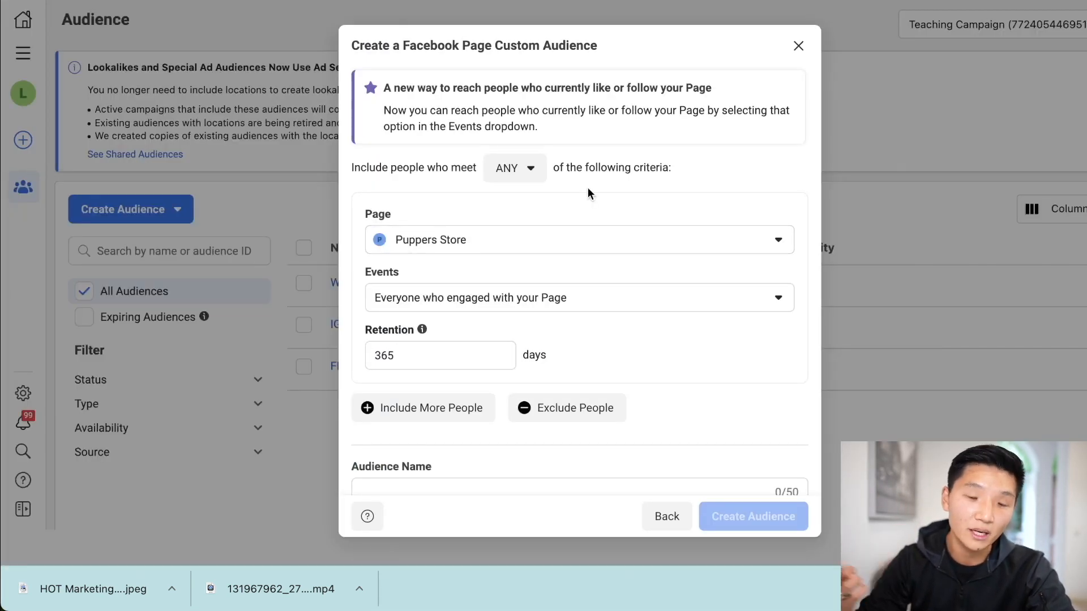
left_click(666, 516)
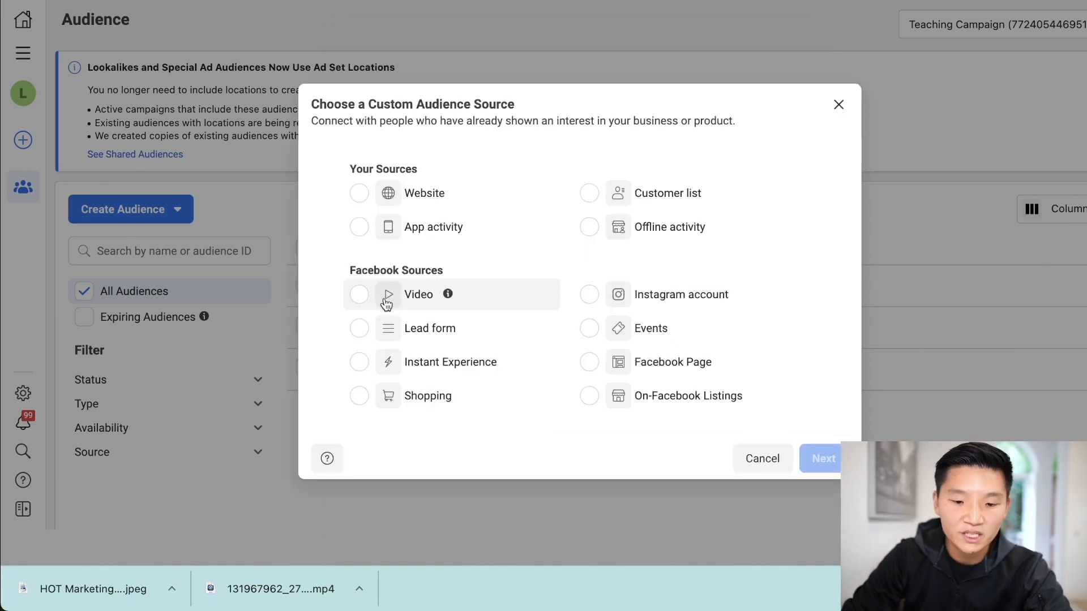
left_click(386, 303)
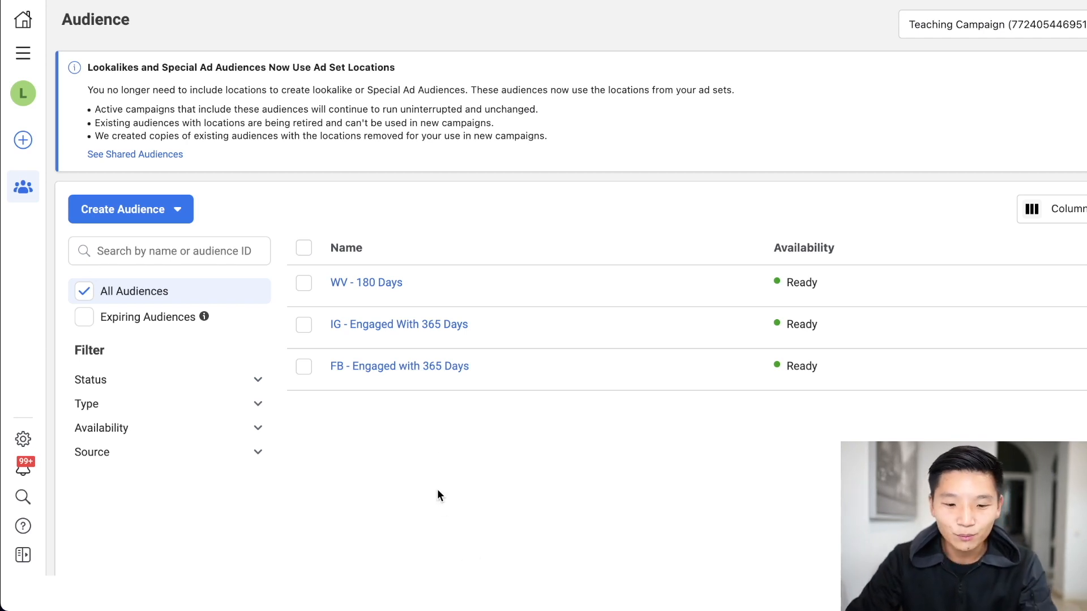
left_click(168, 219)
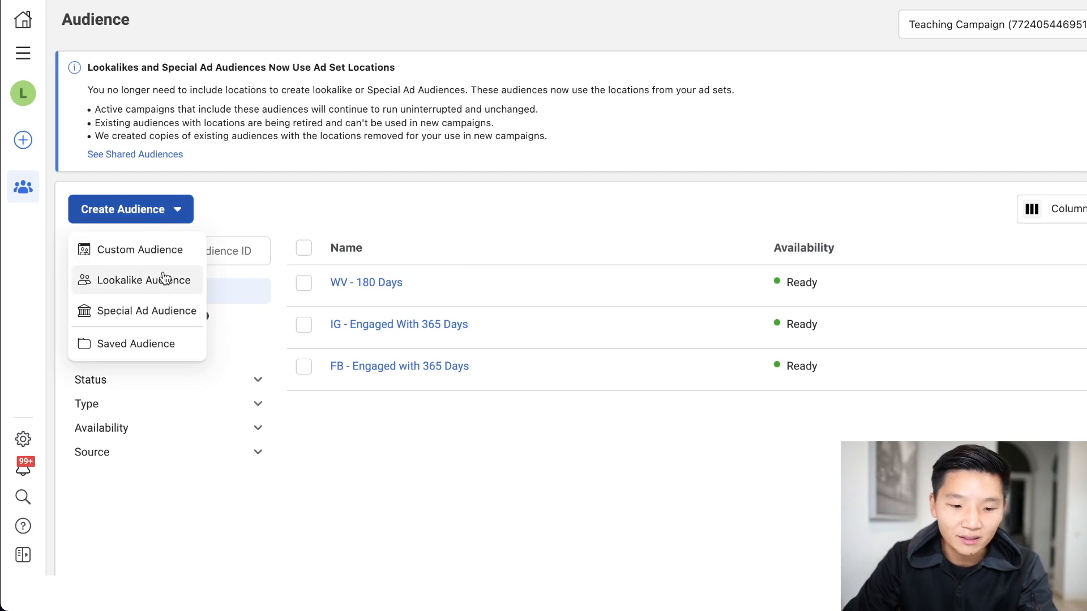
left_click(161, 253)
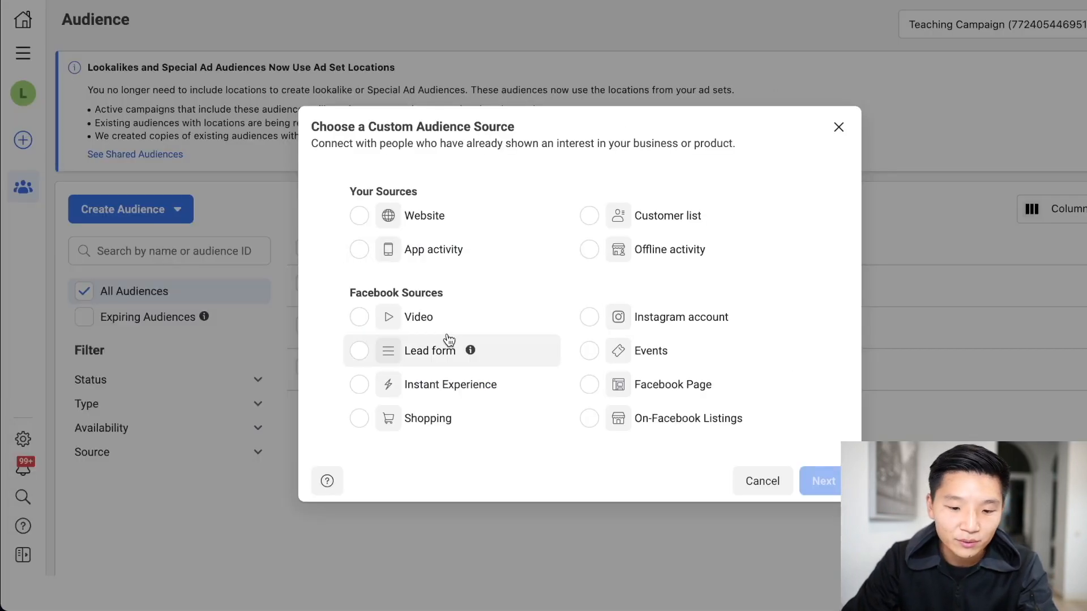
left_click(430, 317)
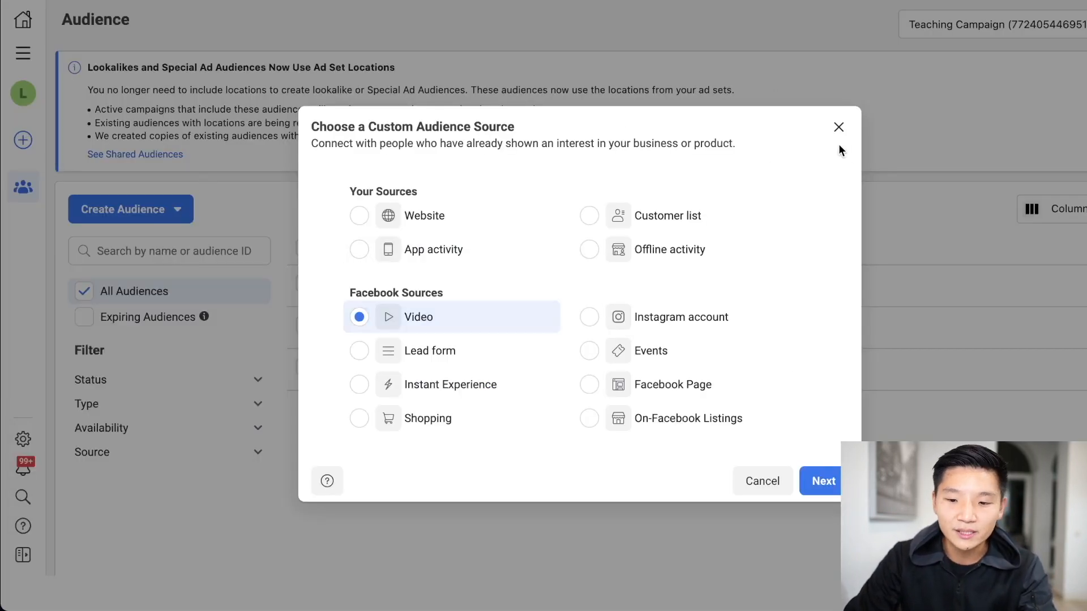
left_click(838, 126)
Go to the Audiences page and start a new custom audience with Video as its source
left_click(23, 52)
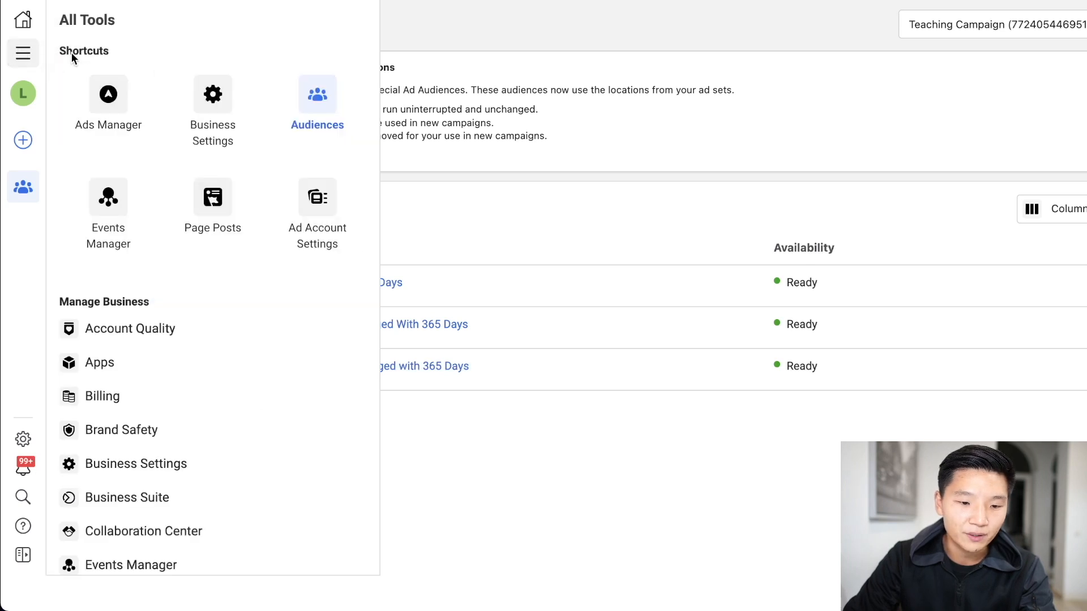
left_click(335, 118)
left_click(142, 209)
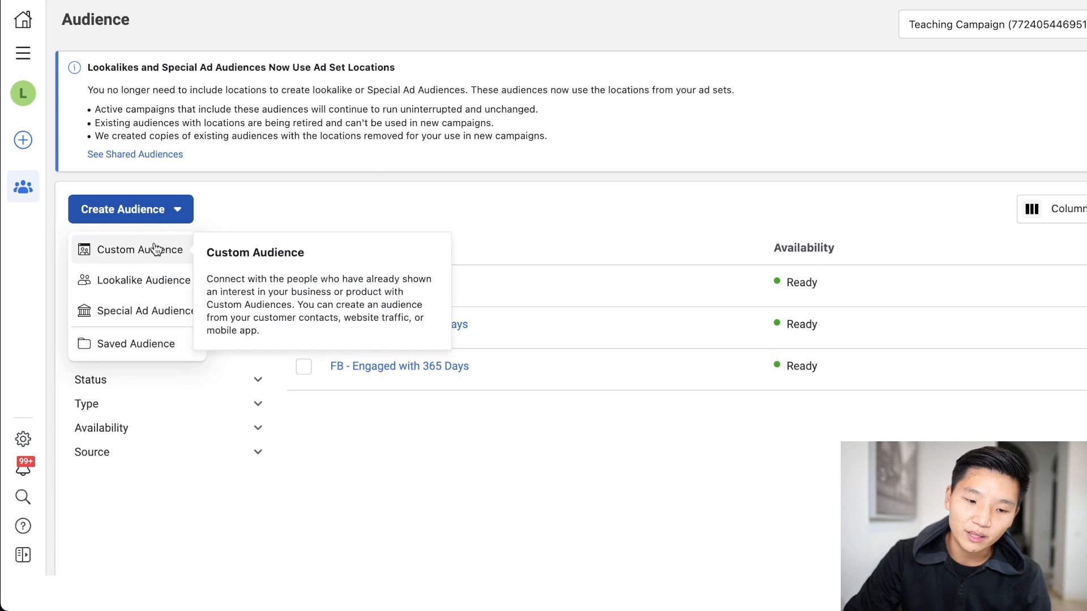
left_click(156, 249)
left_click(420, 323)
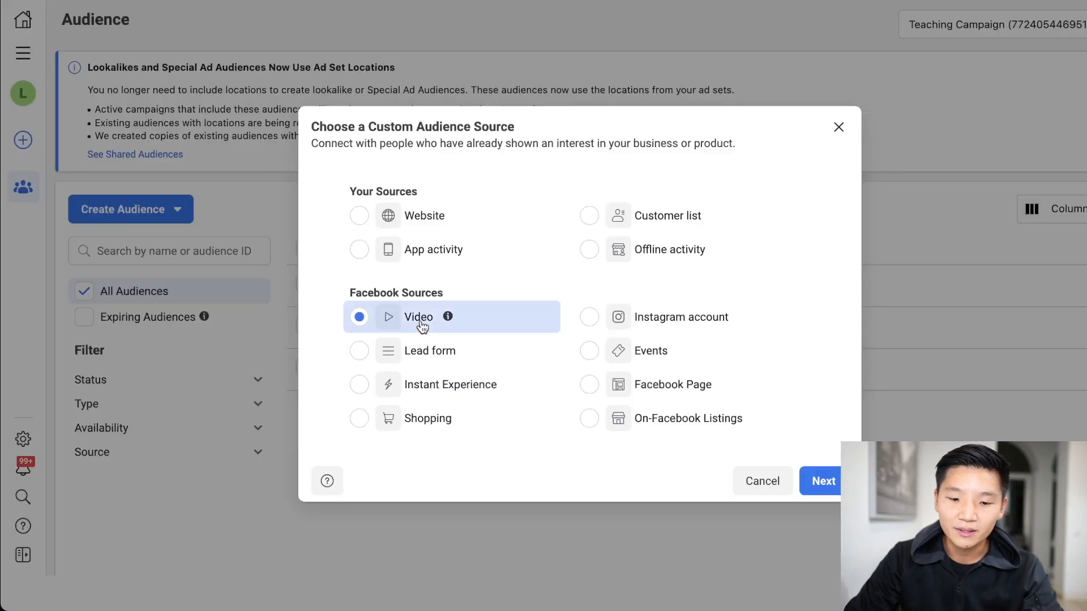
left_click(822, 481)
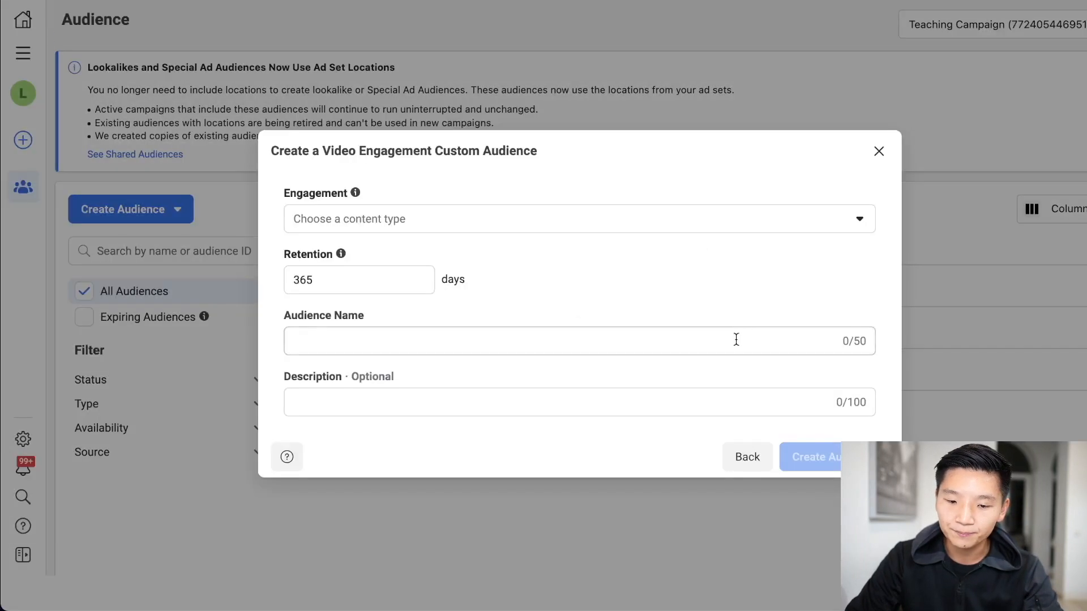
Target people who have watched 50% of the video, choosing the EARLY BLACK FRIDAY SALE (1) video from the Puppers Store page
left_click(450, 234)
left_click(535, 369)
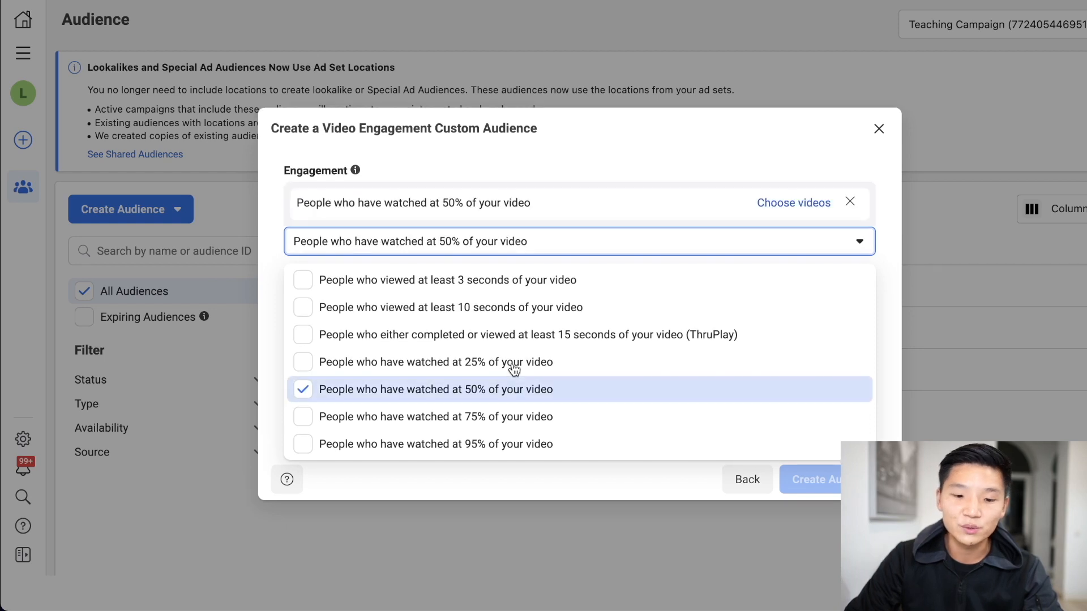
left_click(673, 170)
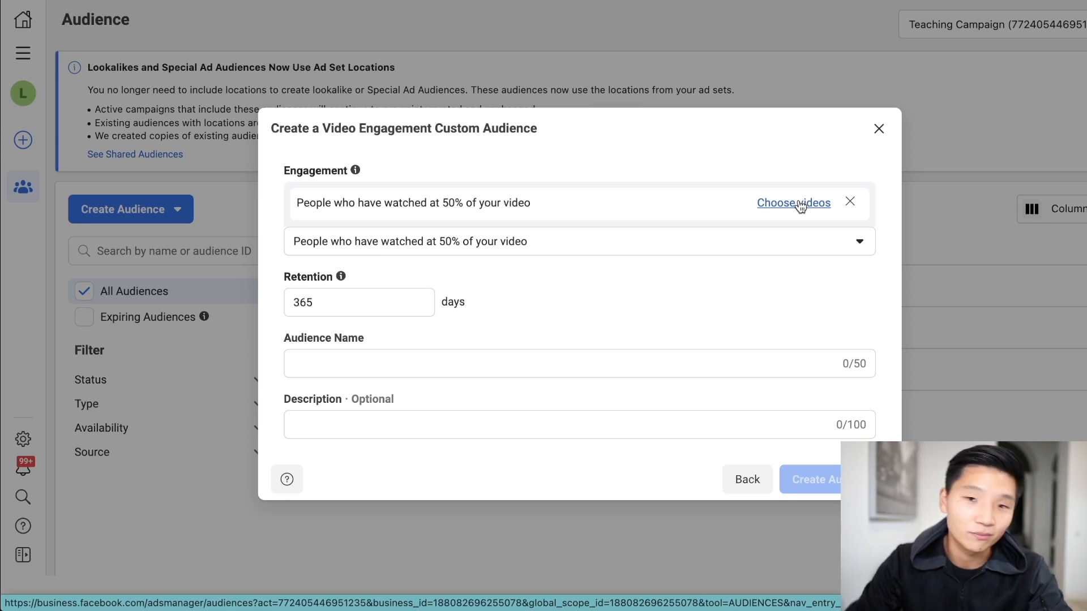
left_click(801, 207)
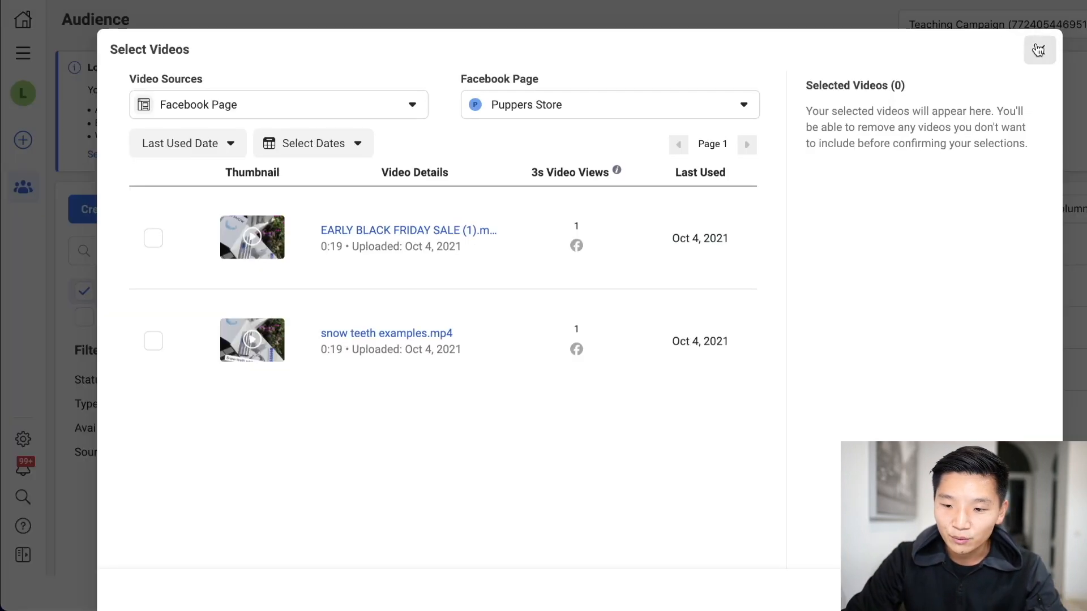
left_click(1039, 49)
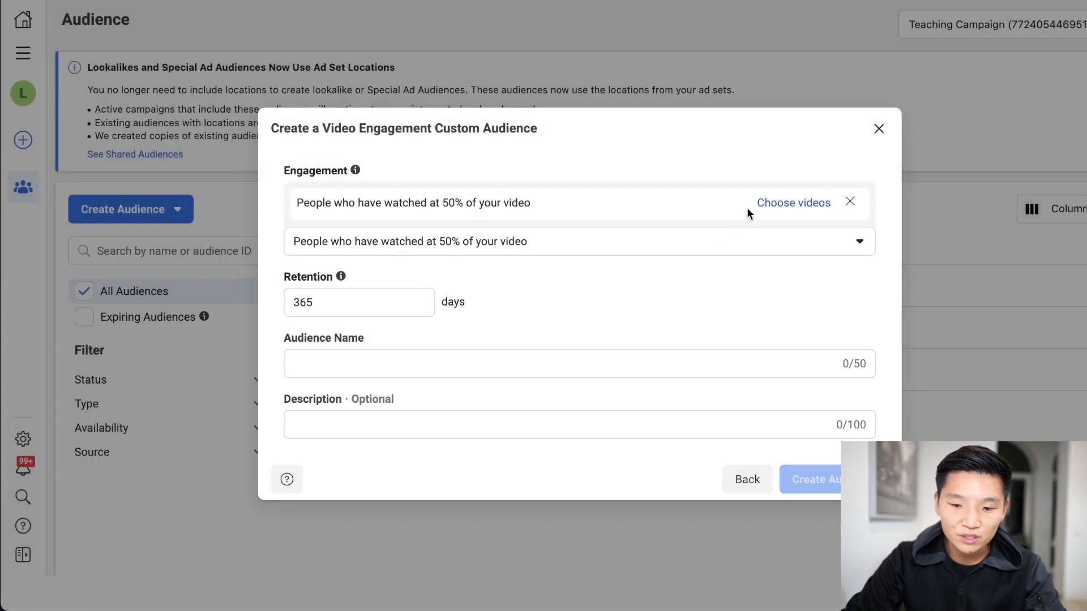
left_click(782, 207)
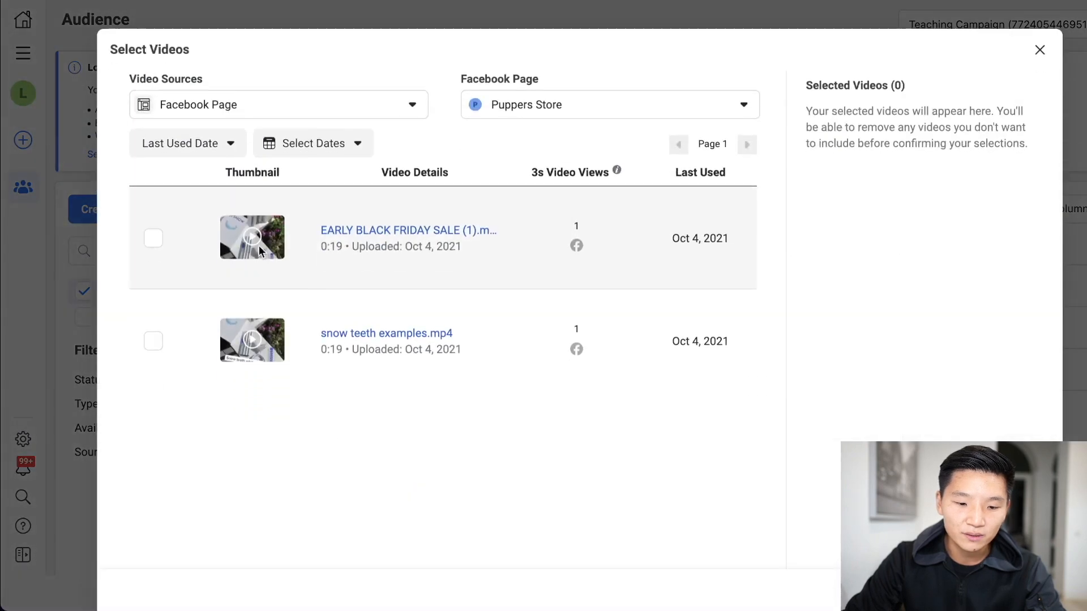
left_click(154, 240)
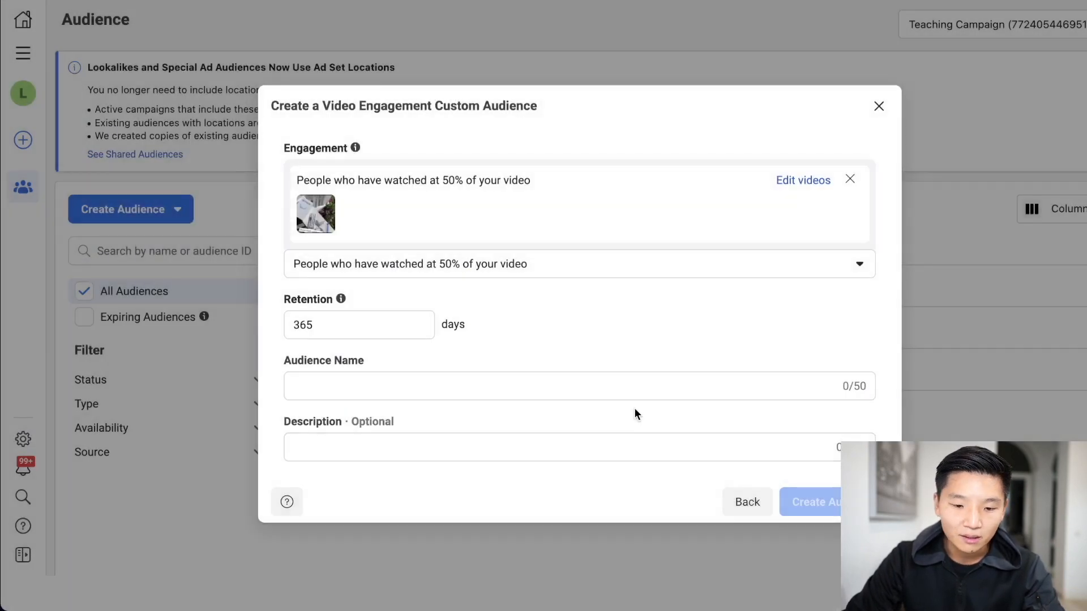
Set the video engagement audience's retention to 180 days
left_click(320, 326)
double_click(321, 326)
type("180")
key("Tab")
double_click(325, 325)
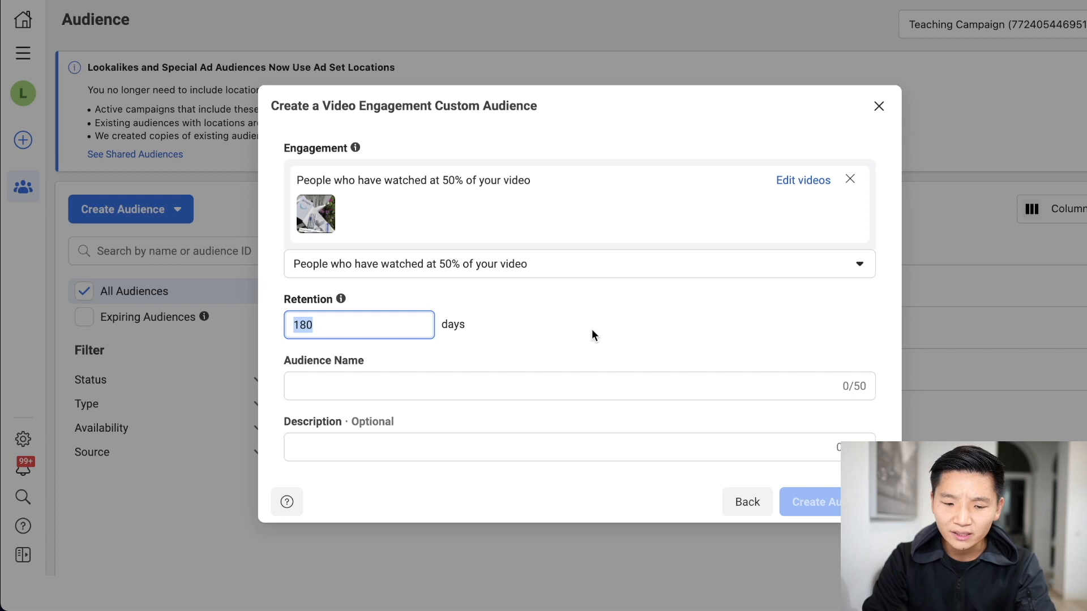
type("90")
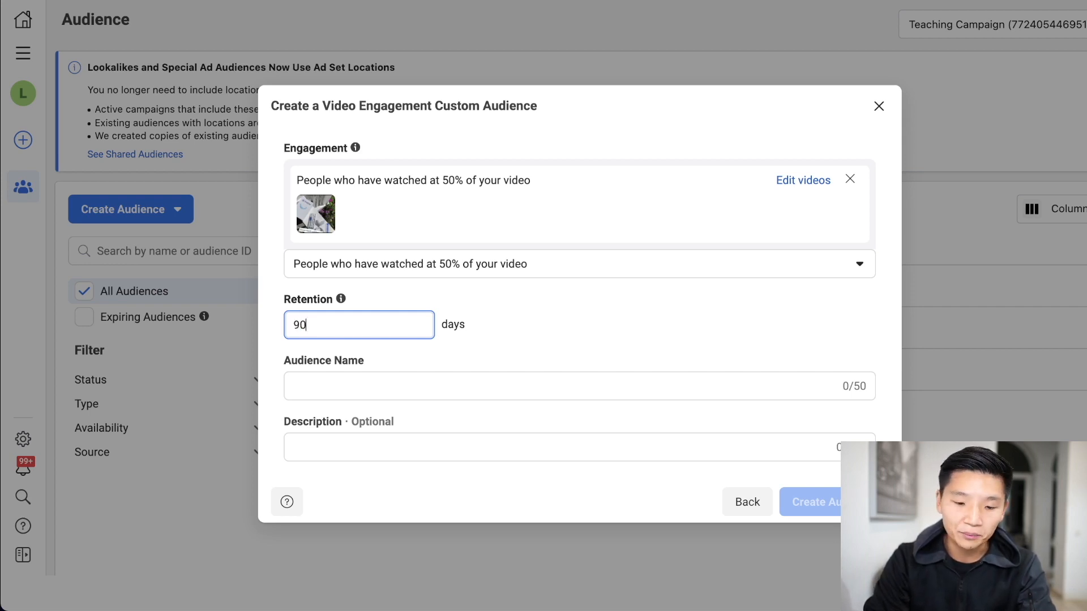
key("BackSpace")
key("BackSpace")
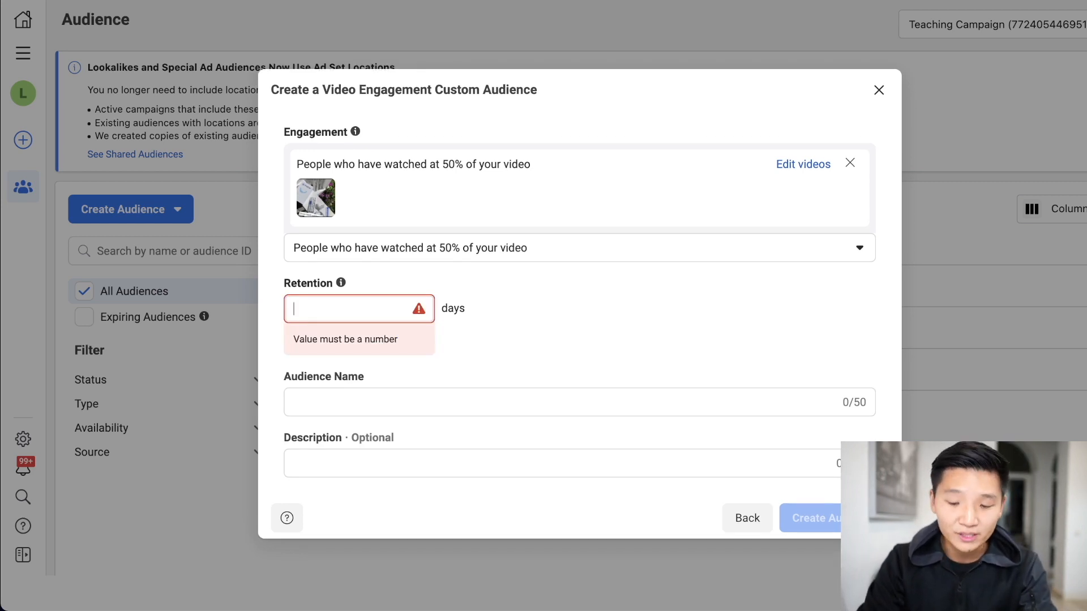
type("180")
Name the audience "VV Prospecting Ad - 50% Viewers 180 Days", create it and close the confirmation
left_click(294, 386)
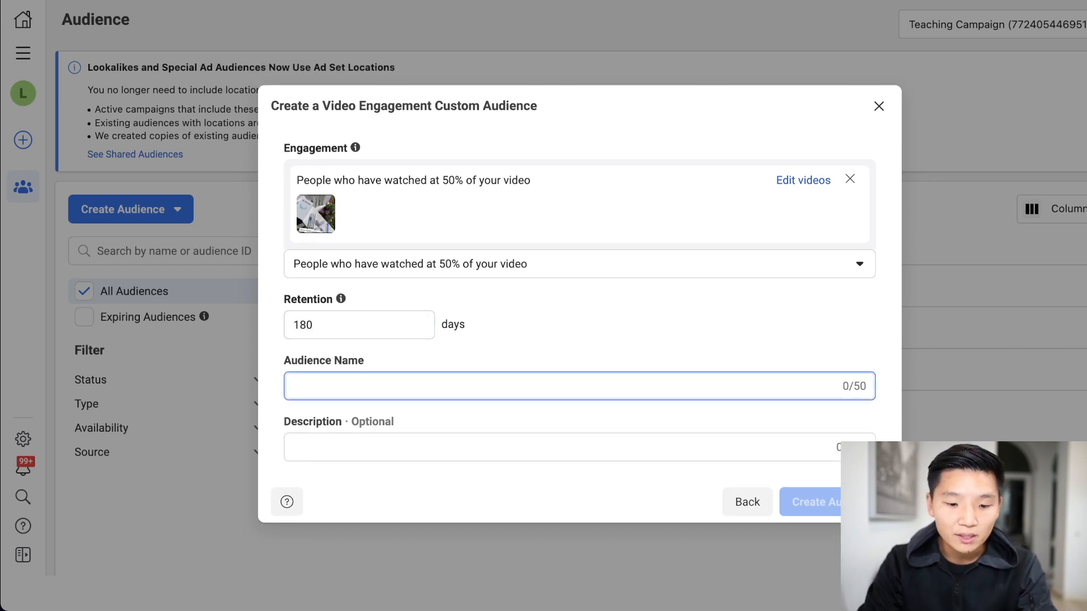
type("VV Po")
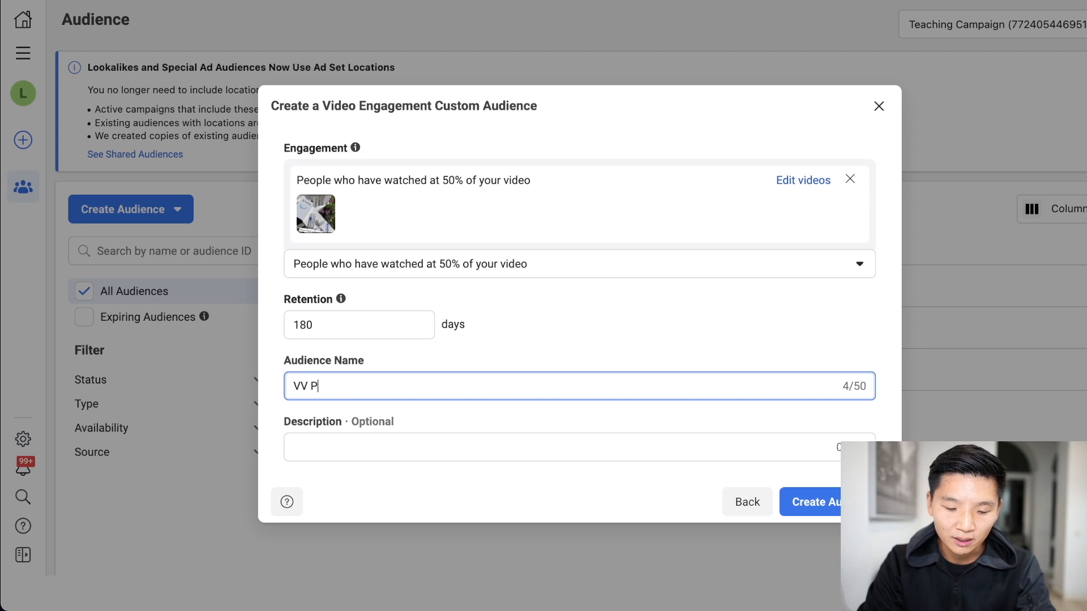
key("BackSpace")
type("ropse")
key("BackSpace")
key("BackSpace")
key("BackSpace")
type("s")
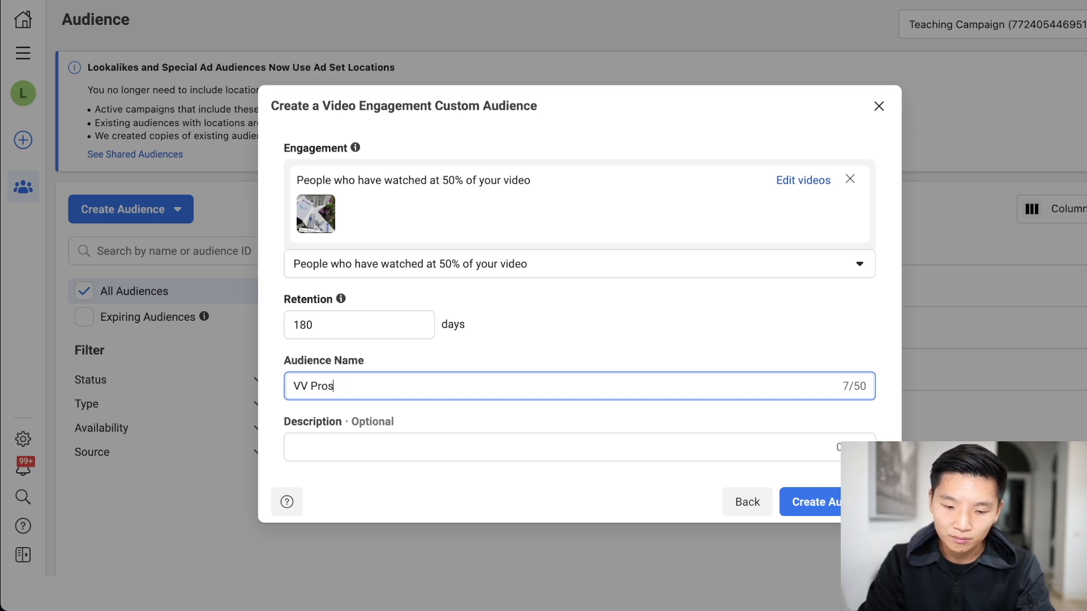
type("pecting Ad ")
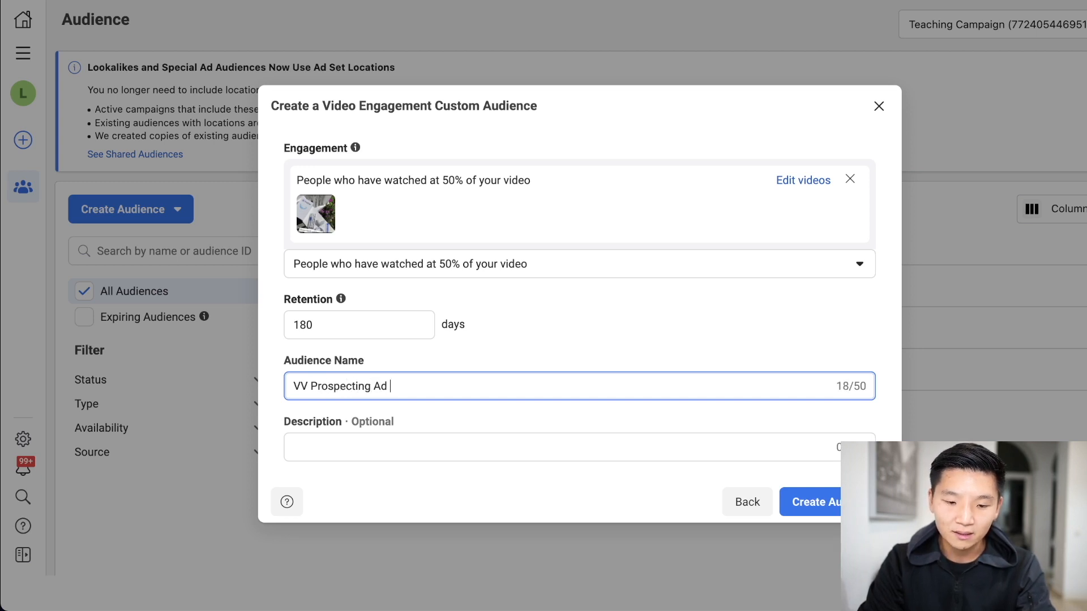
type("- 50% ")
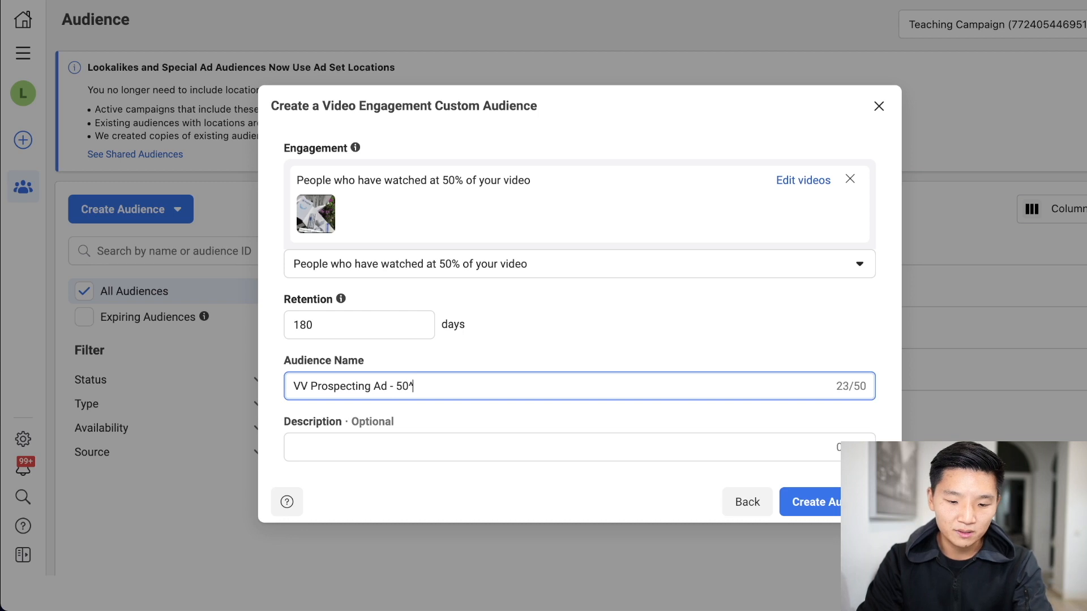
type("(")
key("BackSpace")
type("V")
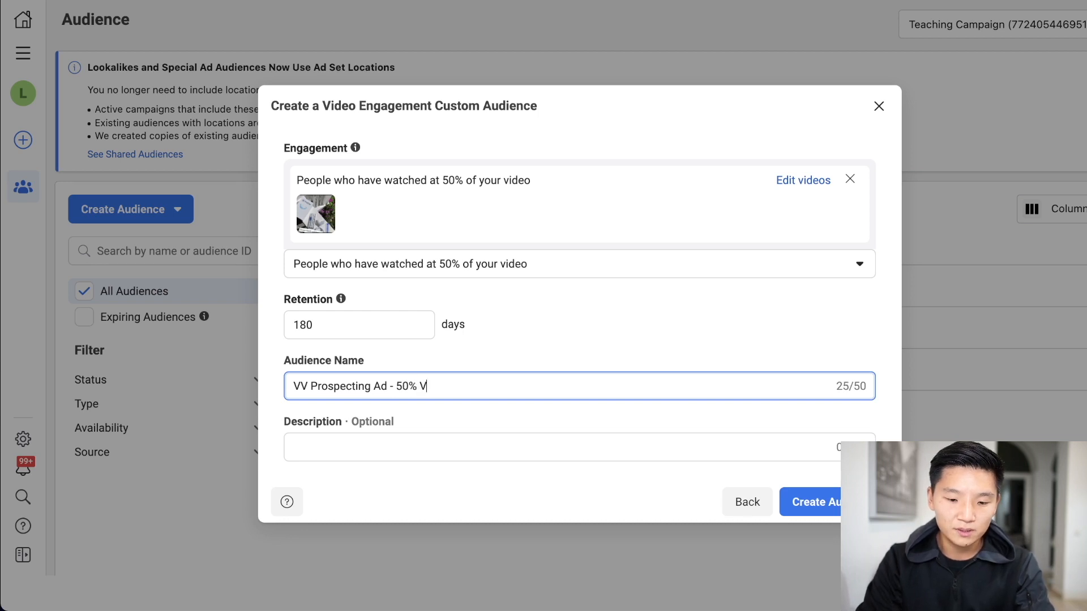
type("iewers ")
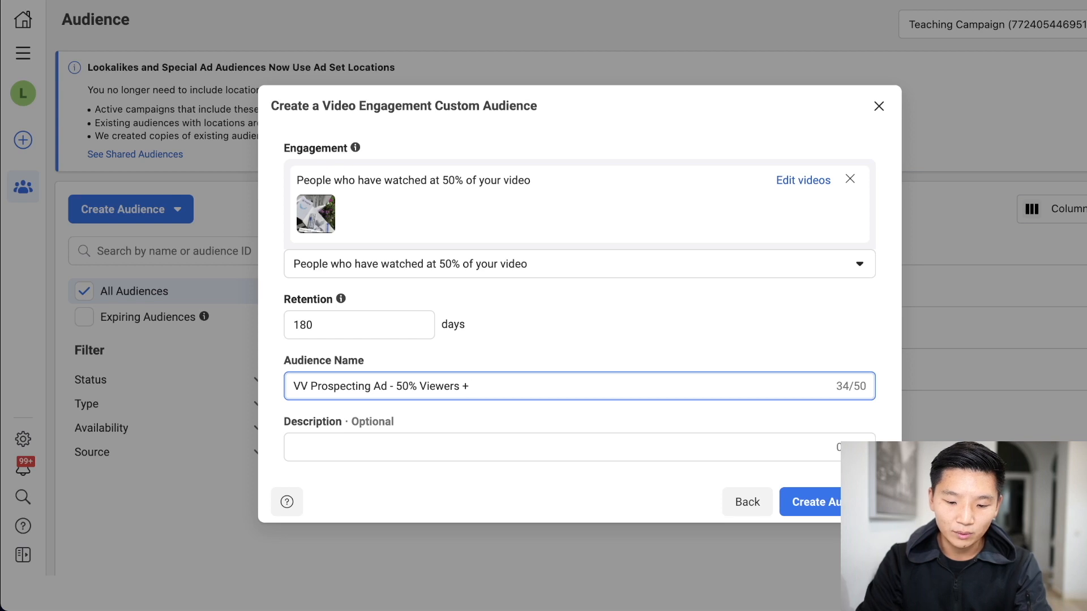
type("180 Days")
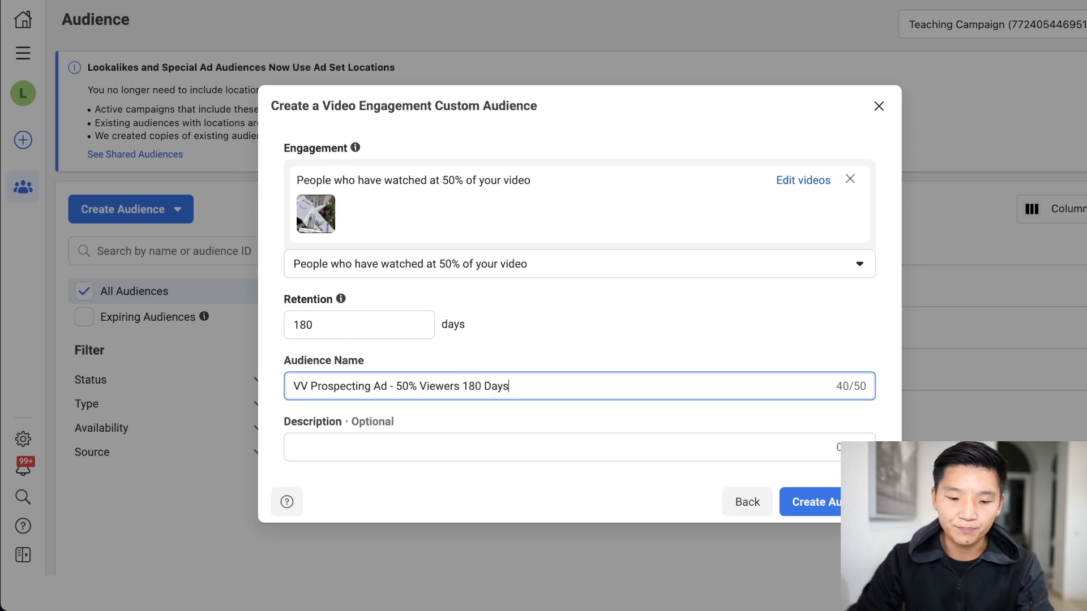
left_click(810, 502)
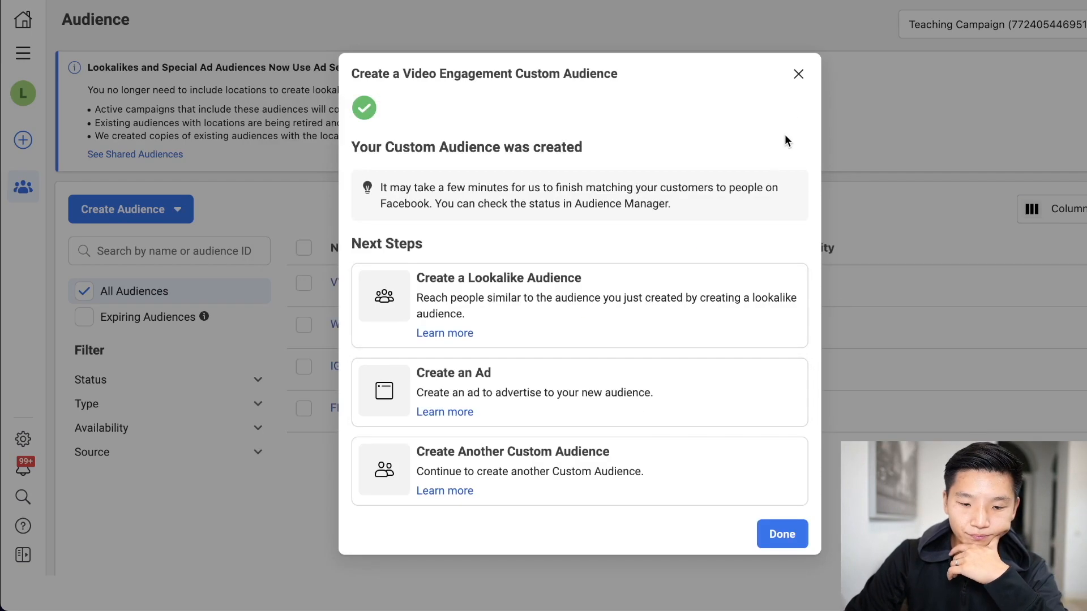
left_click(811, 86)
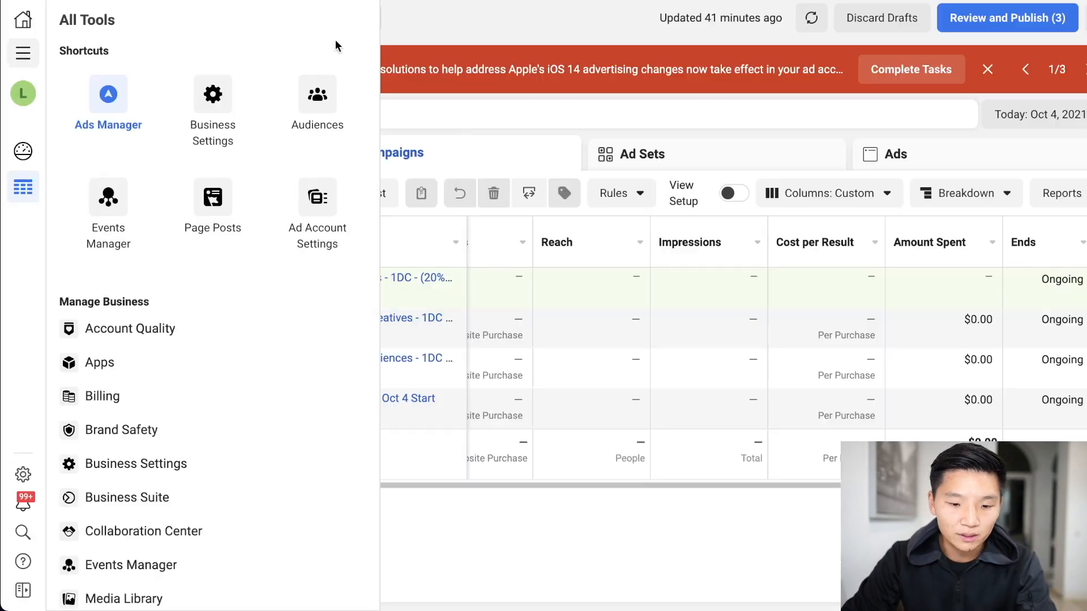
Return to the campaigns overview and open the Stacked Warm Audiences ad set for editing
left_click(579, 520)
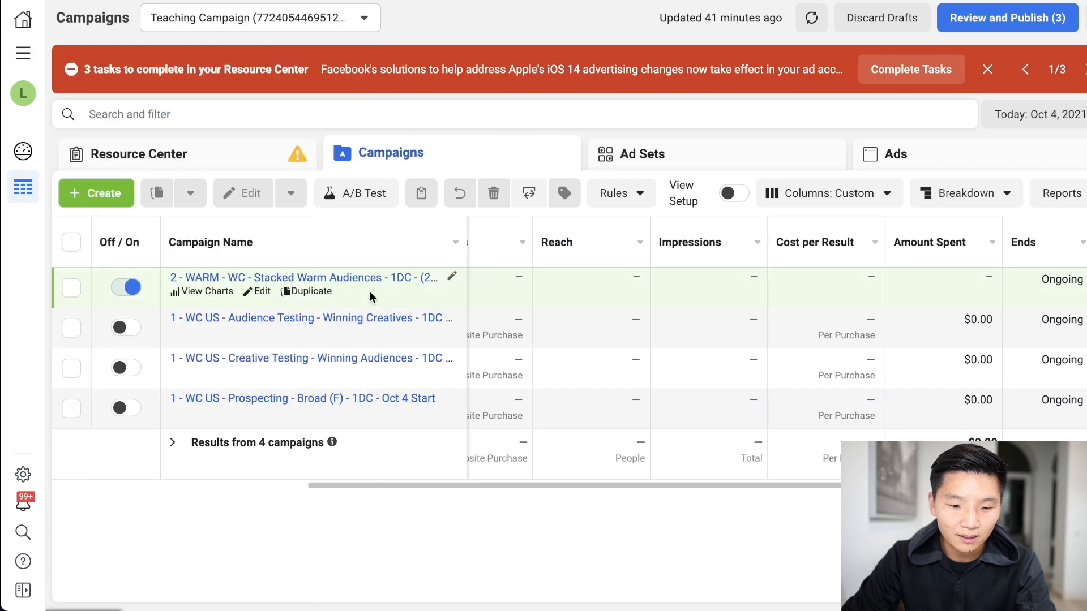
left_click(691, 170)
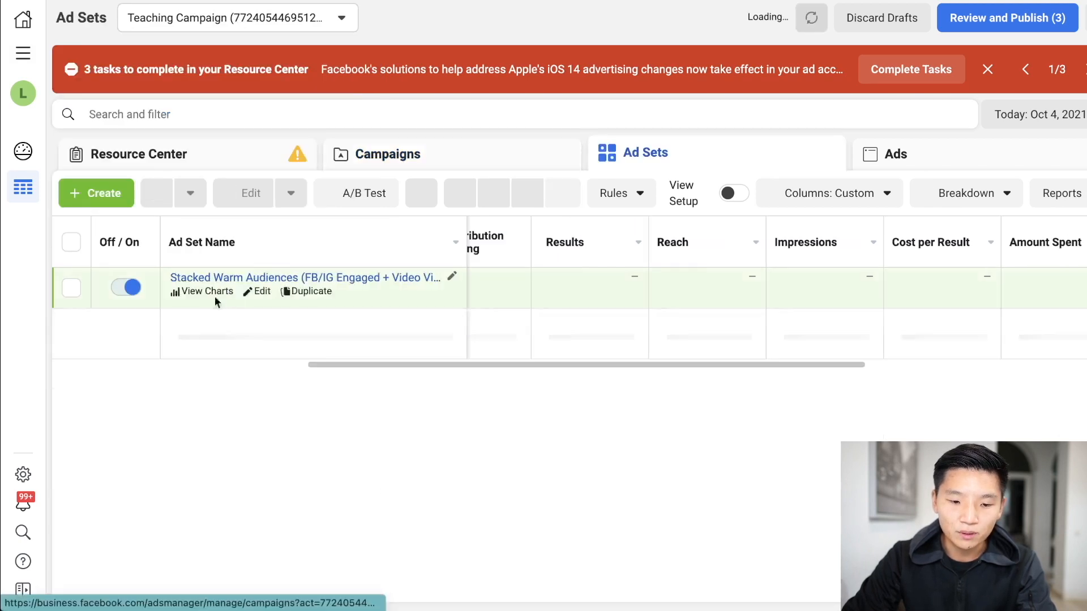
left_click(257, 293)
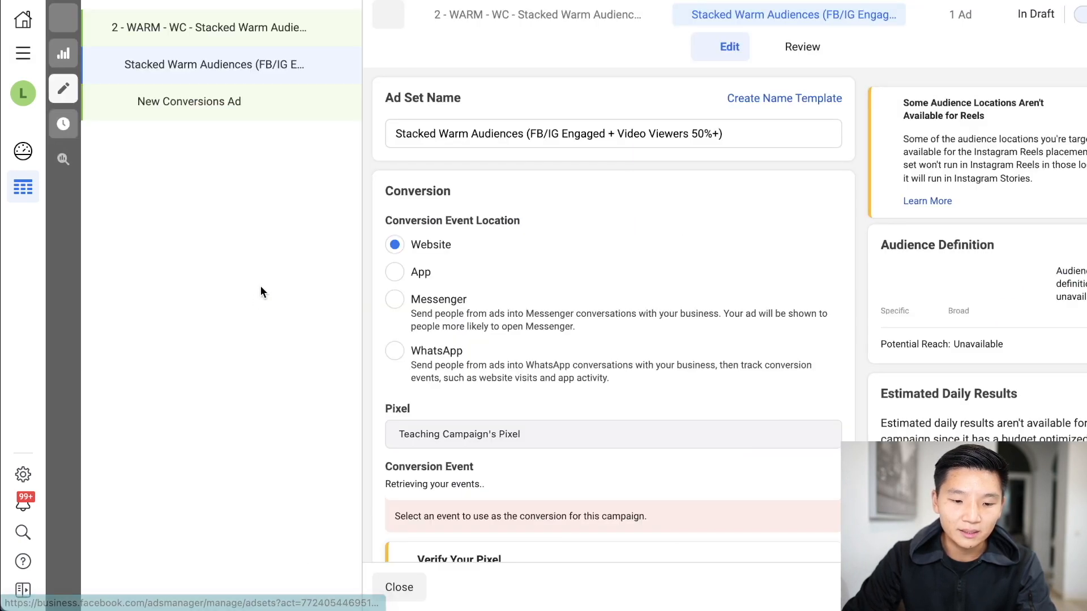
Include the custom audience VV Prospecting Ad - 50% Viewers 180 Days in the ad set and show the audience exclusion field
scroll(728, 228, "down", 10)
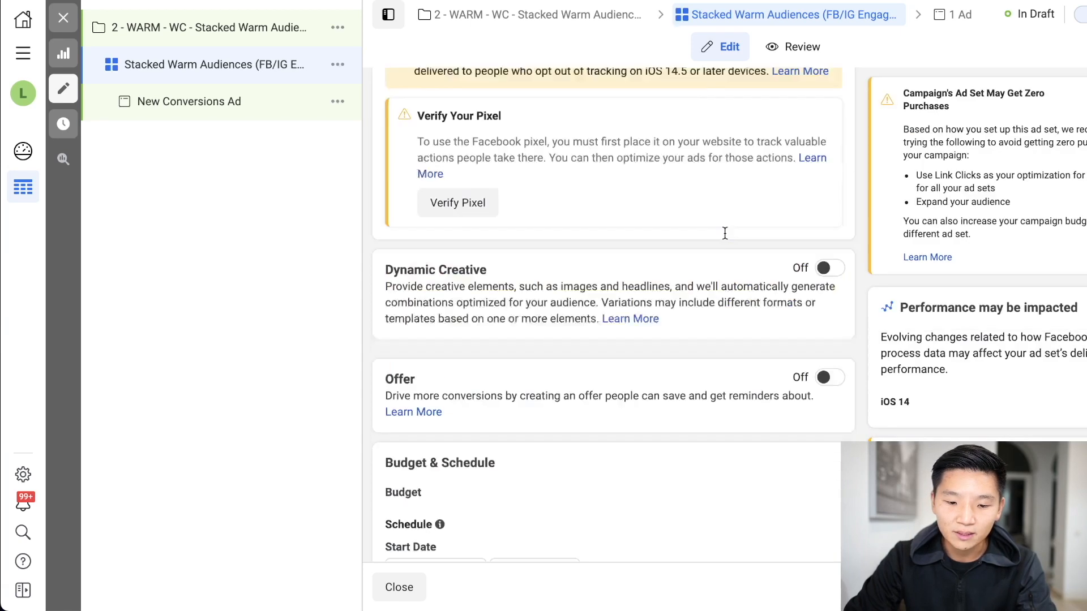
scroll(698, 275, "down", 10)
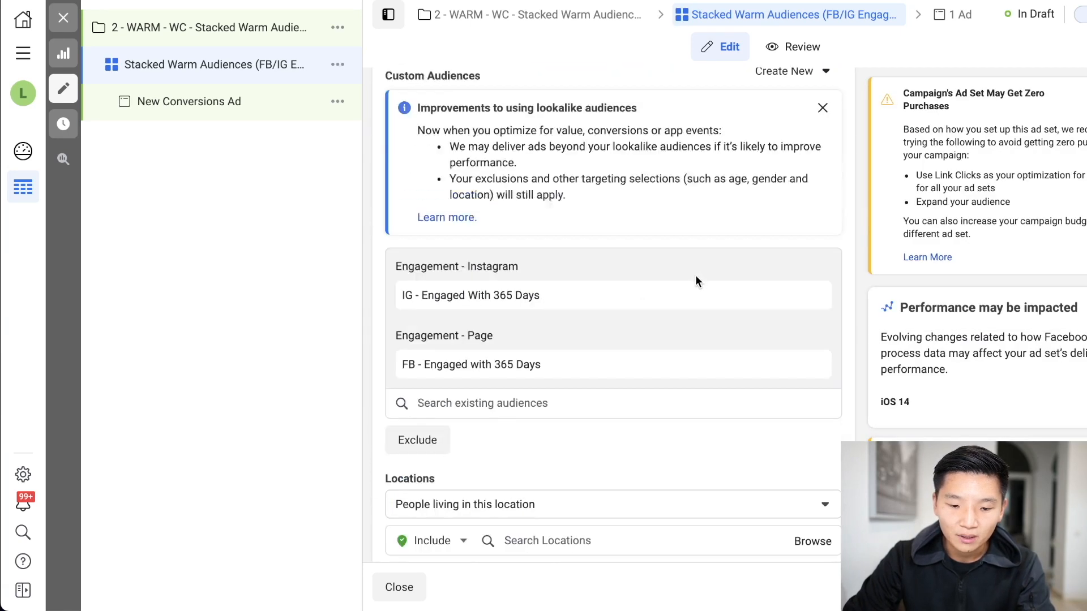
left_click(453, 277)
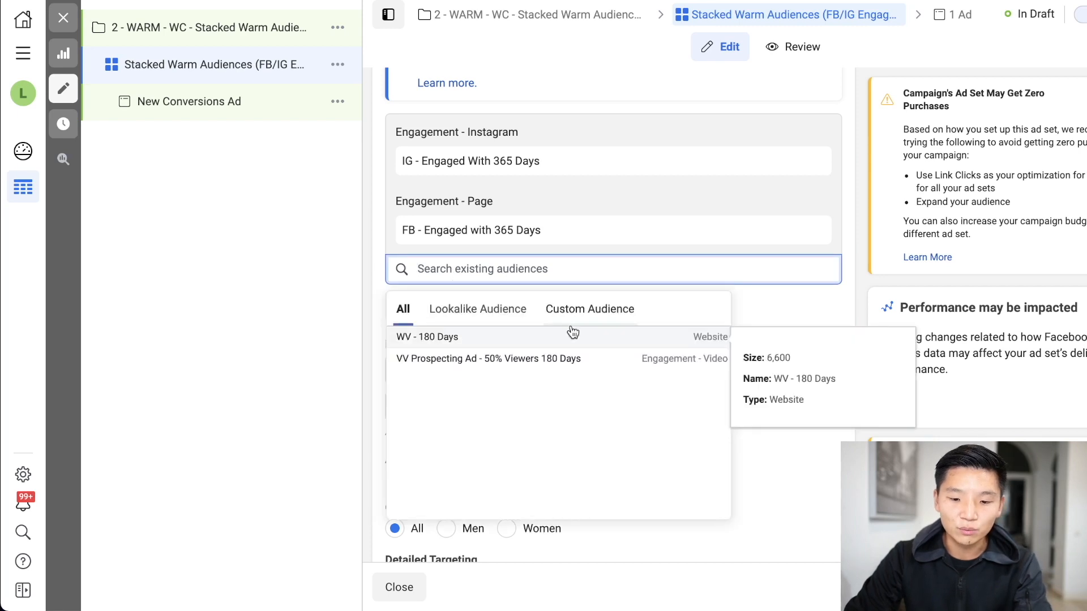
left_click(589, 321)
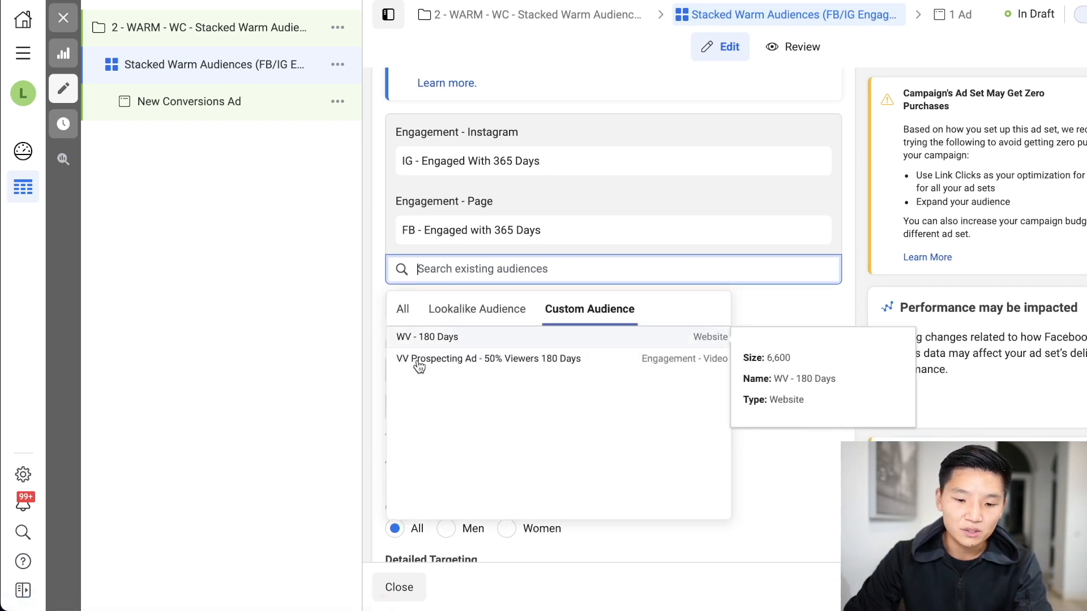
left_click(573, 362)
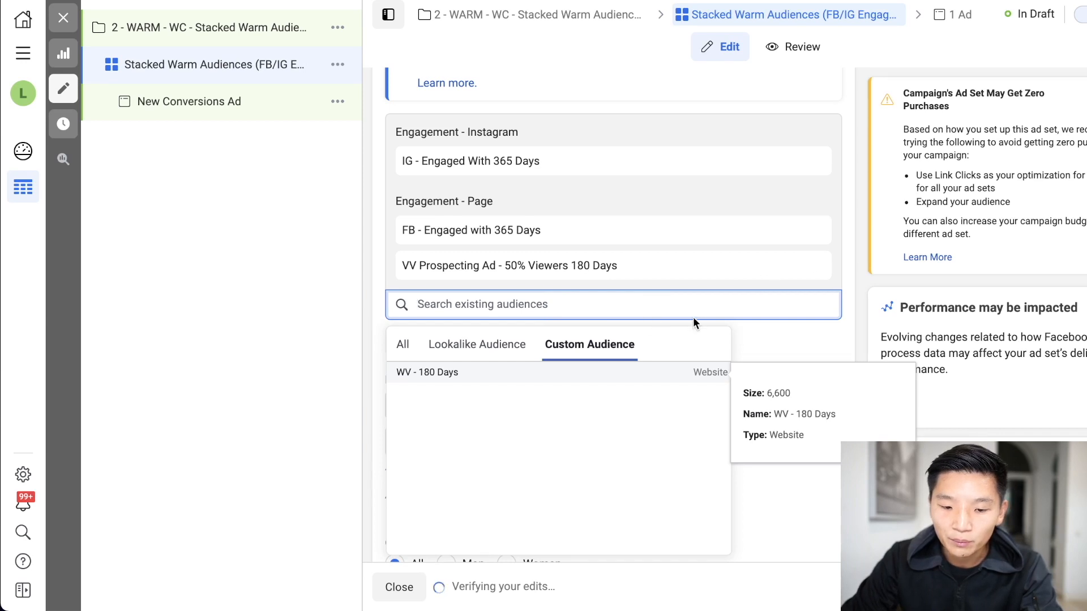
left_click(851, 349)
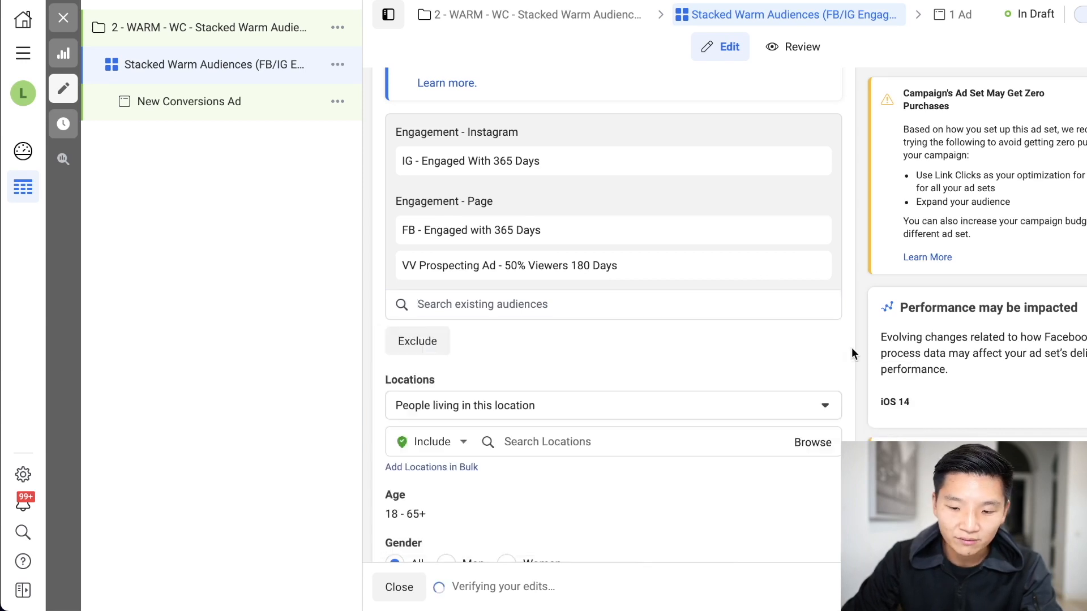
left_click(422, 349)
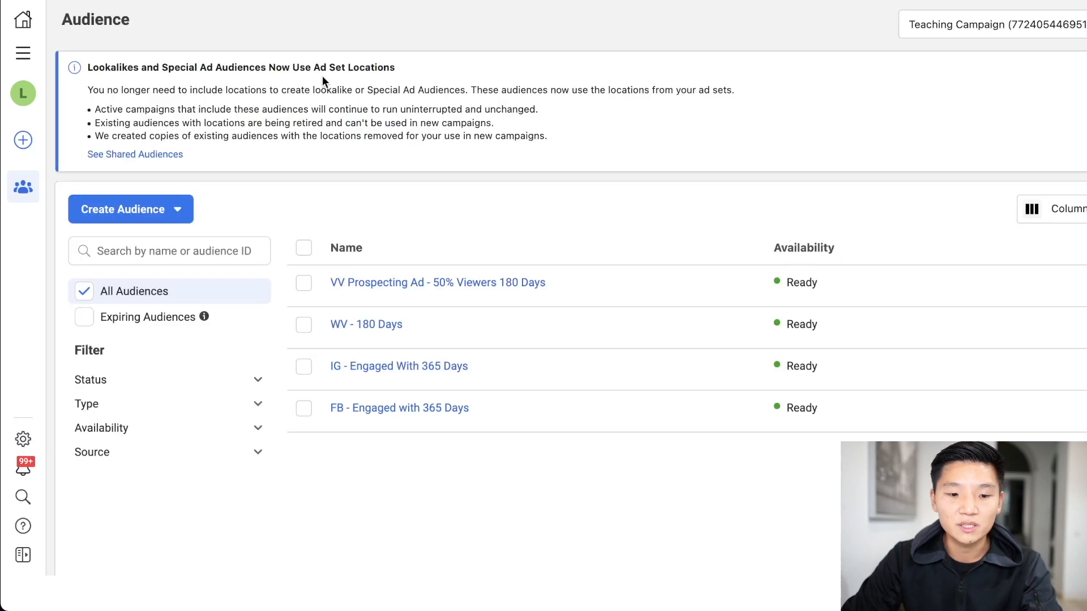
Start a new custom audience on the Audiences page with Website as its source
left_click(180, 212)
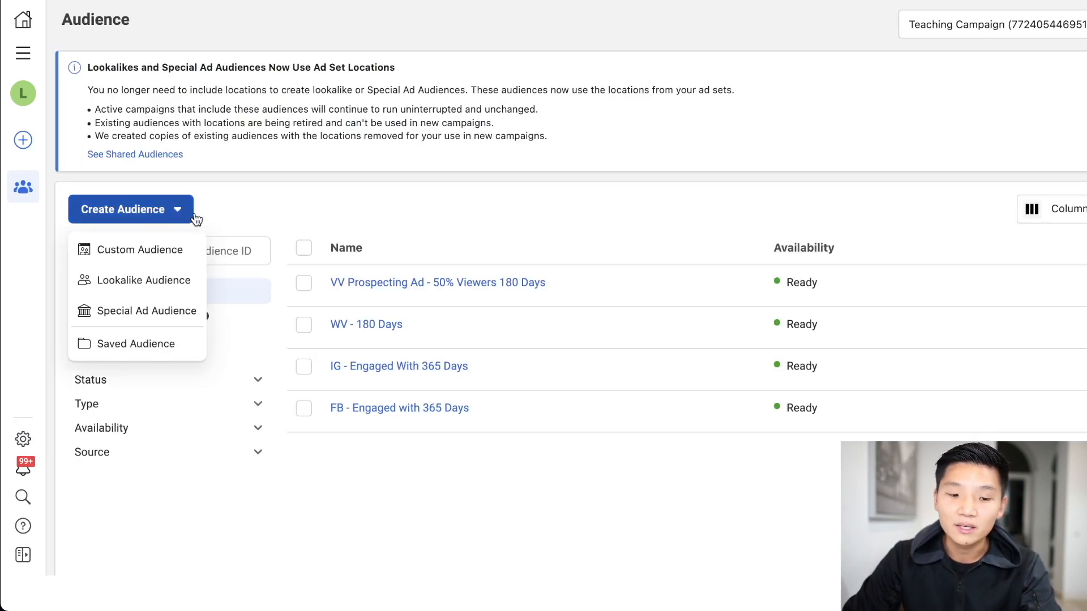
left_click(167, 256)
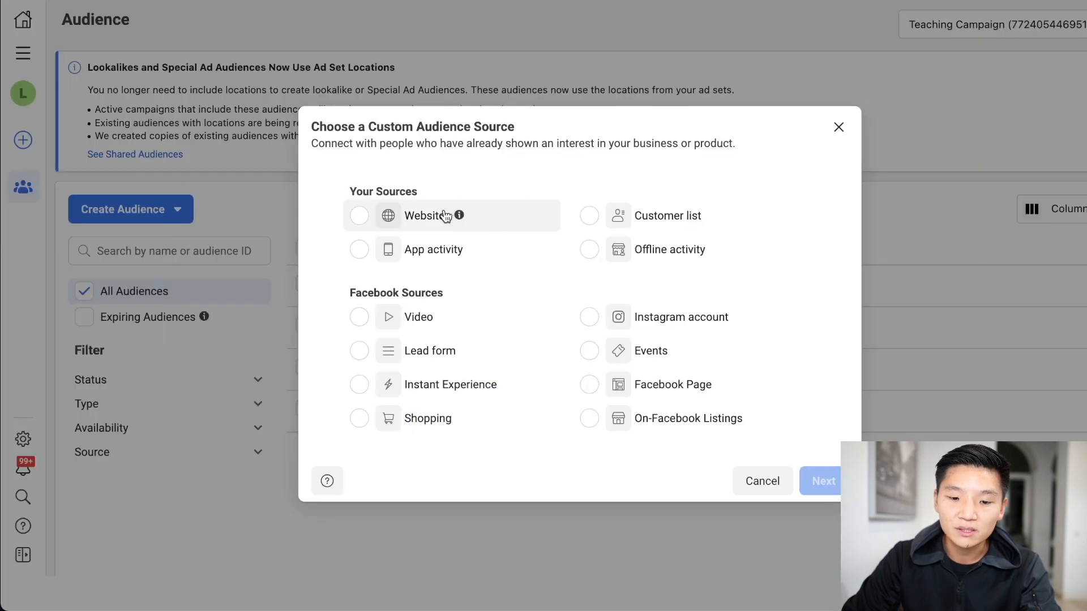
left_click(445, 216)
left_click(819, 481)
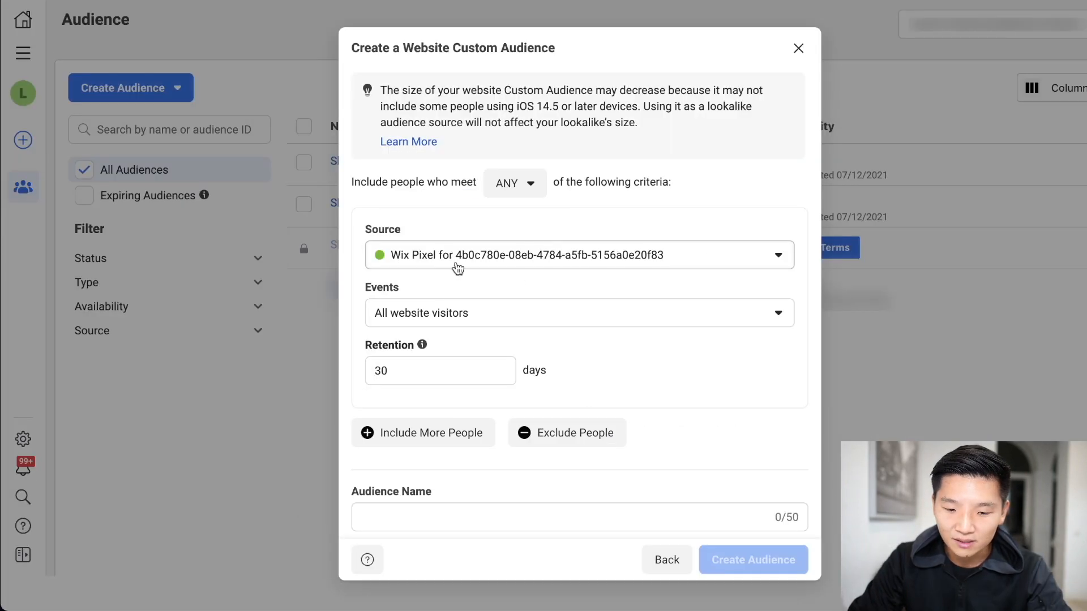
Review the available website events and set the audience's event to PageView
scroll(513, 314, "down", 1)
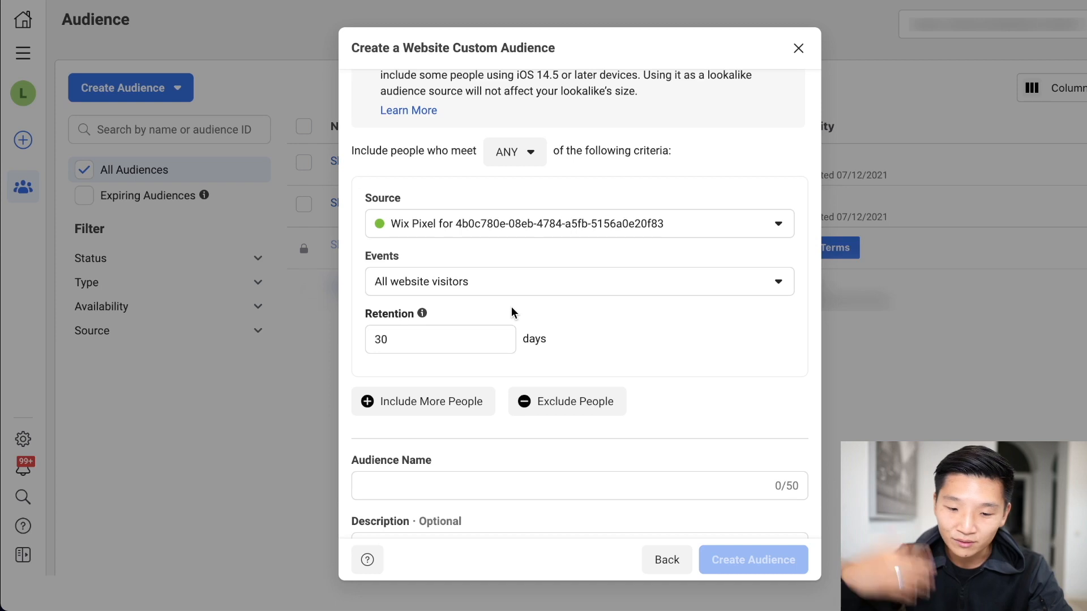
left_click(521, 289)
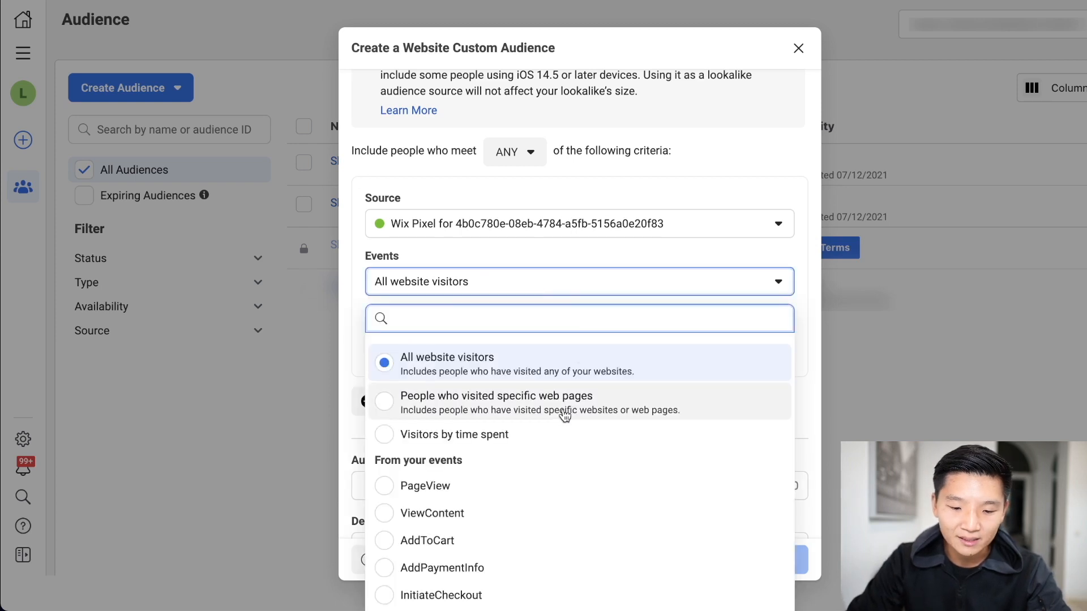
scroll(512, 427, "down", 1)
scroll(481, 444, "down", 1)
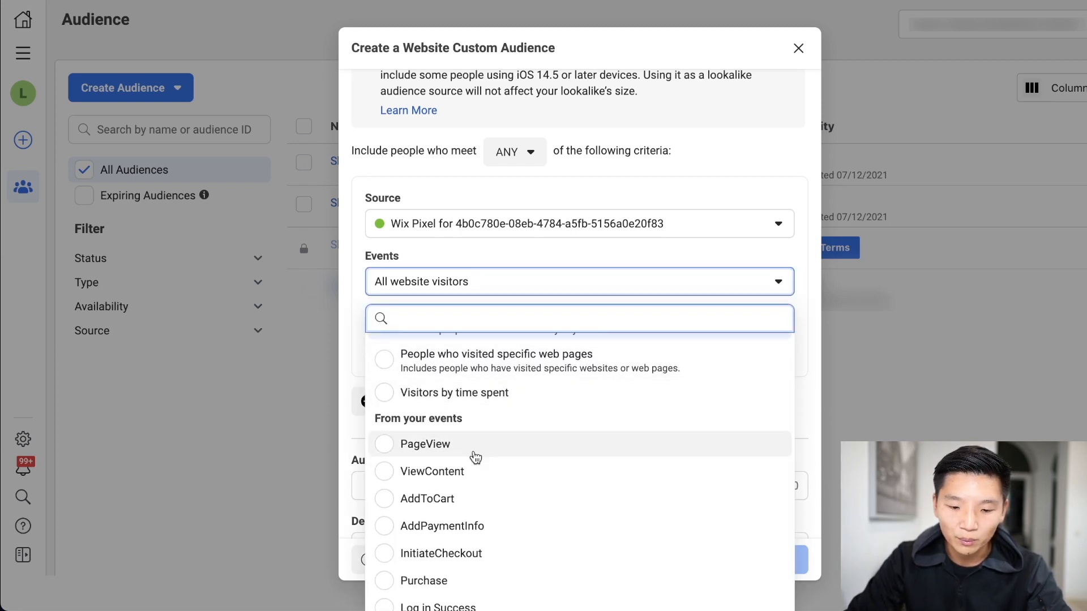
scroll(476, 453, "up", 1)
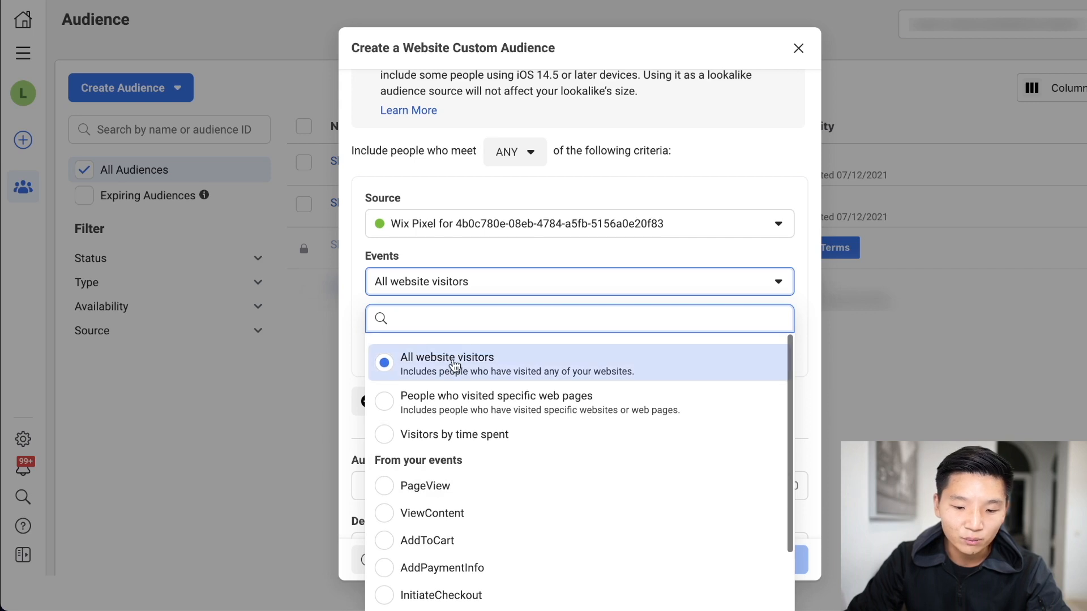
scroll(506, 463, "down", 1)
left_click(453, 467)
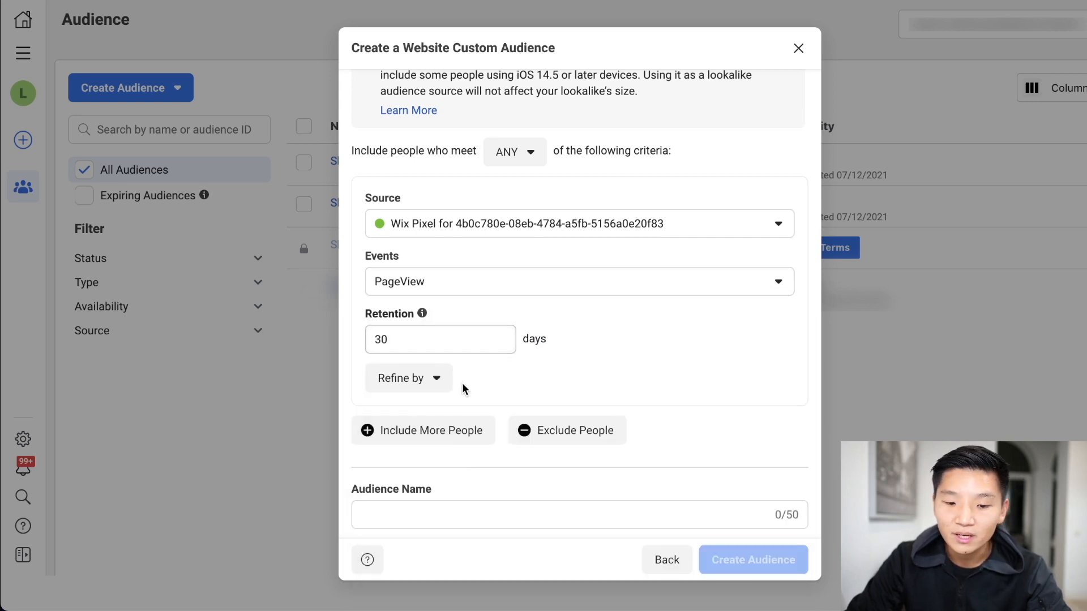
Name the website custom audience "CA - PV 30 Days"
scroll(453, 419, "down", 1)
left_click(449, 496)
type("PV ")
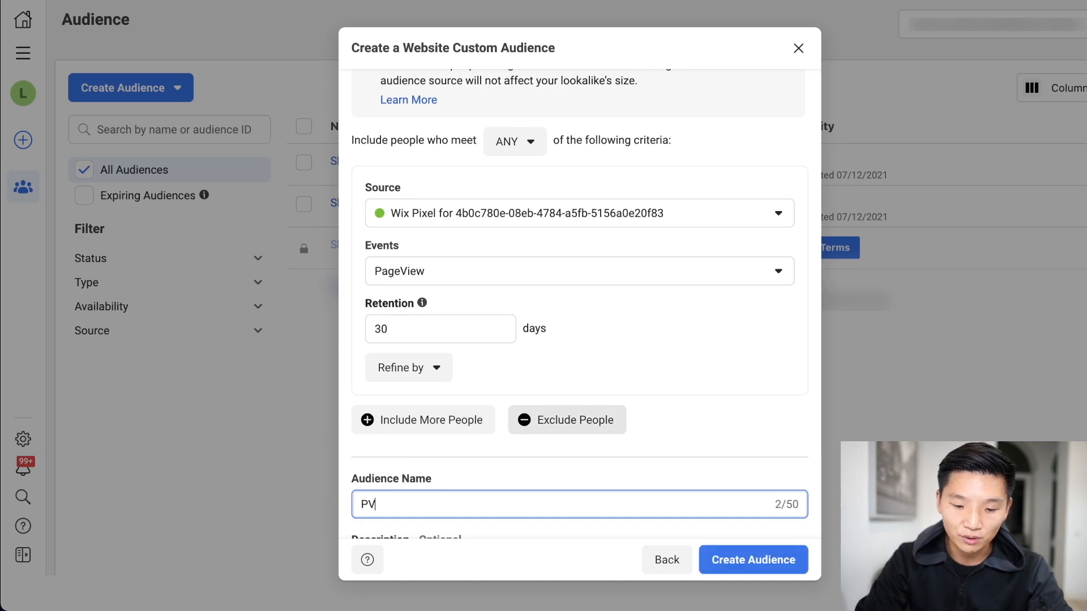
type("30 Days")
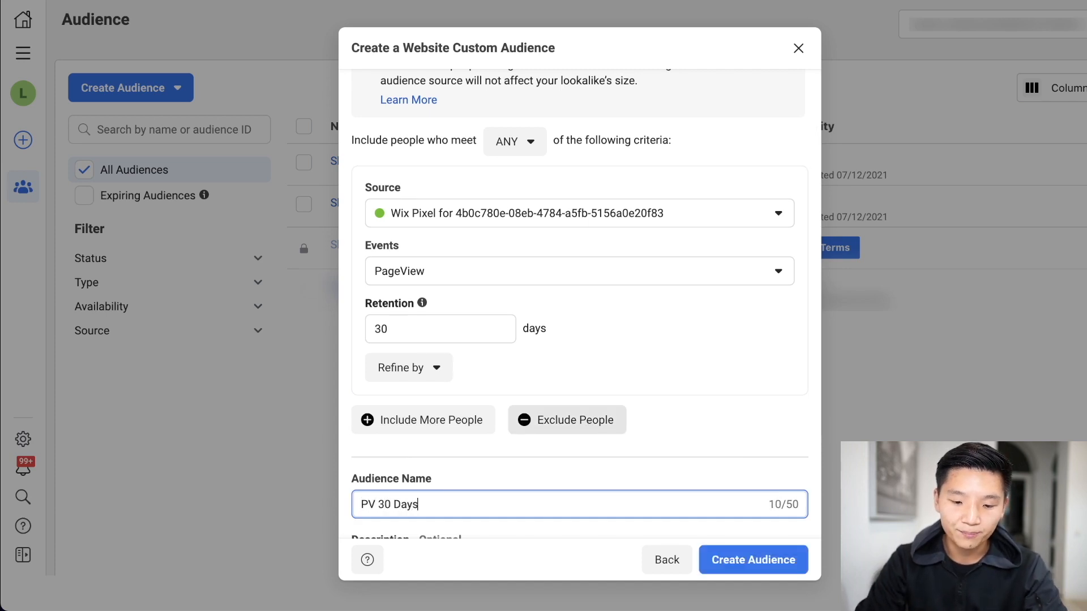
scroll(604, 416, "down", 2)
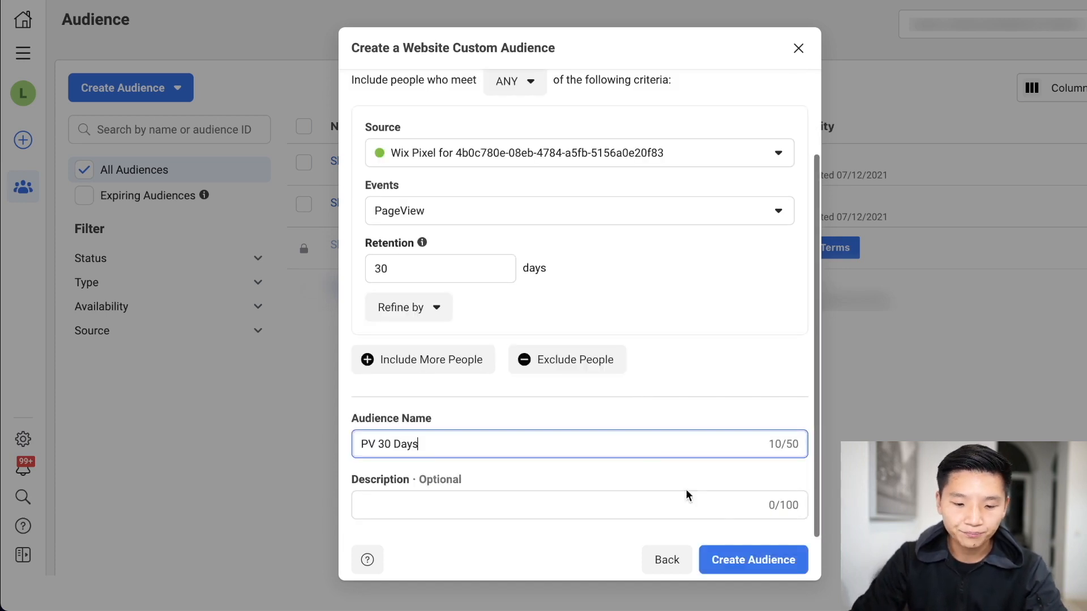
left_click(358, 445)
type("CA -")
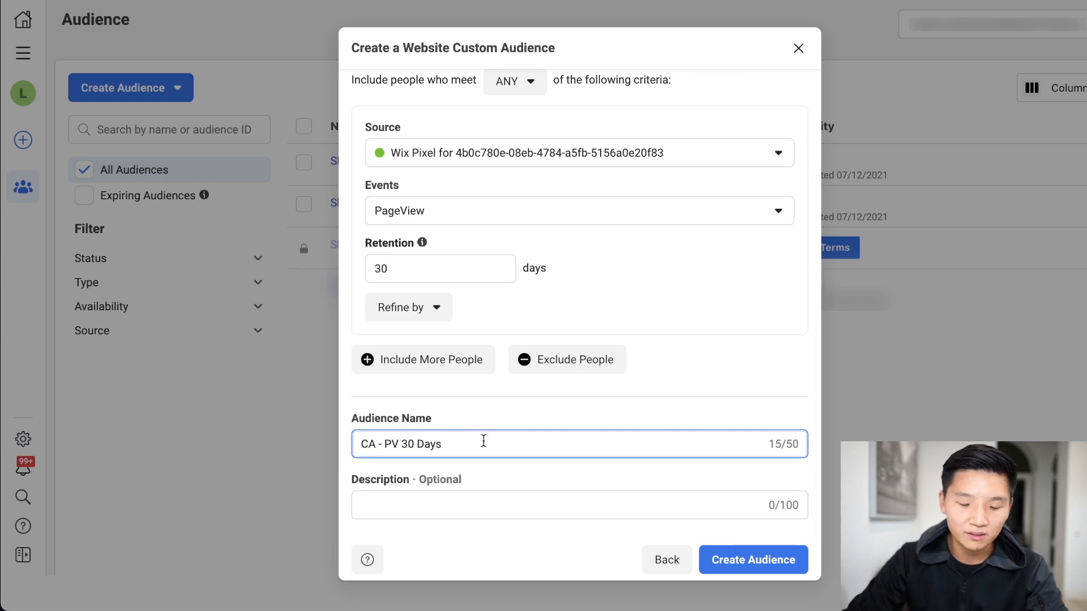
Create the CA - PV 30 Days audience and start another custom audience with Website as its source
left_click(735, 559)
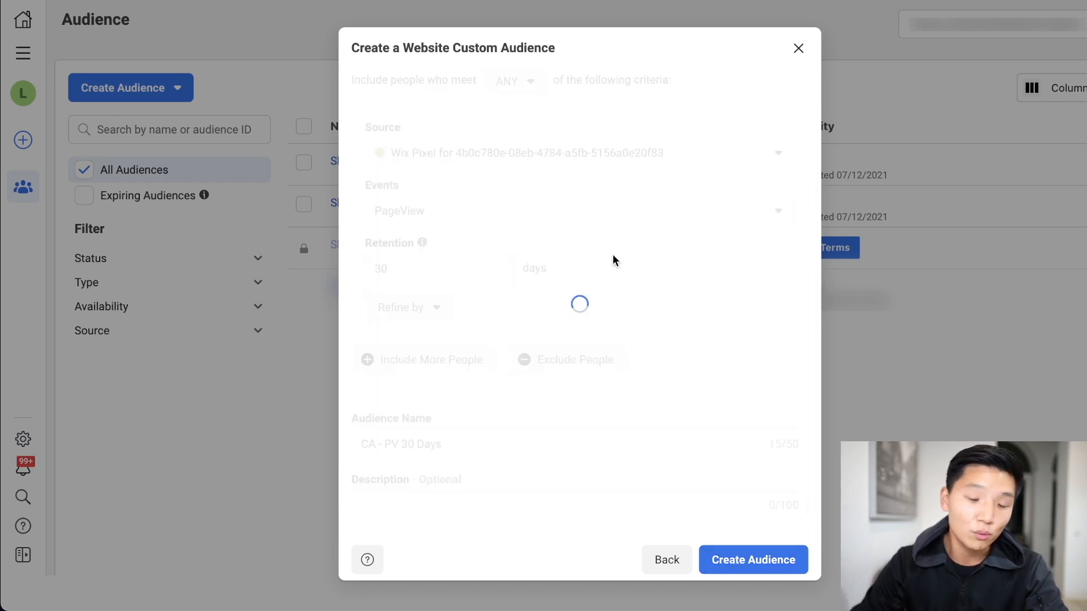
left_click(563, 451)
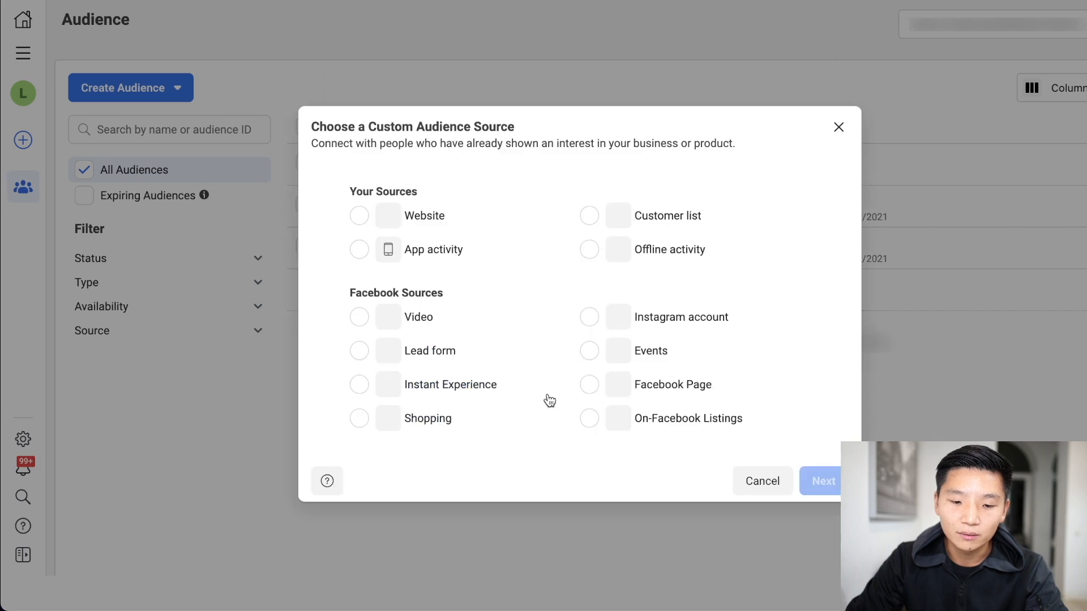
left_click(425, 220)
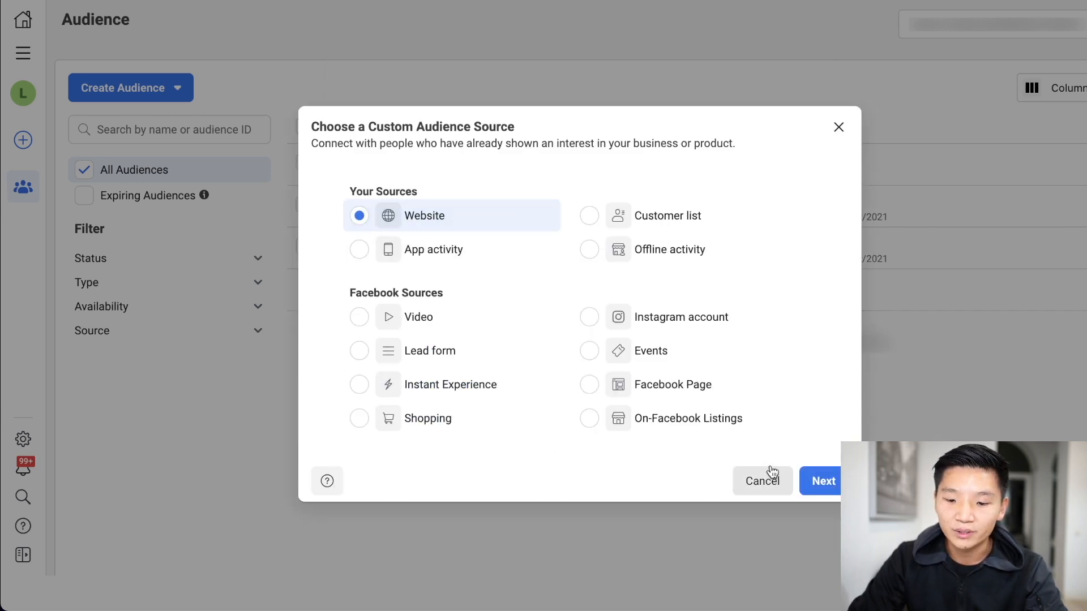
left_click(821, 481)
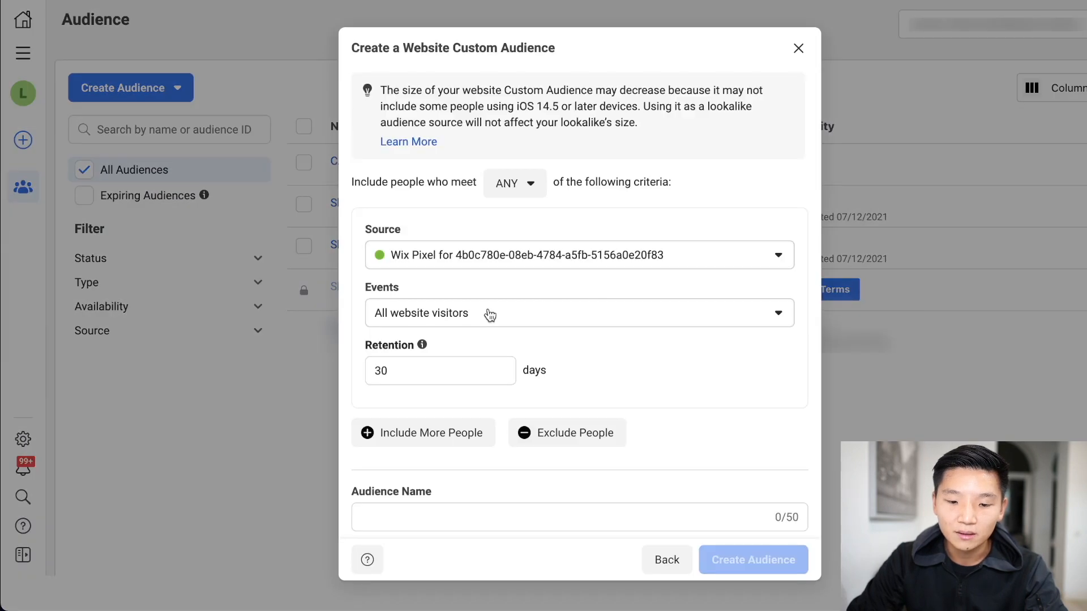
Set the new website custom audience's event to ViewContent
left_click(489, 315)
scroll(529, 419, "down", 1)
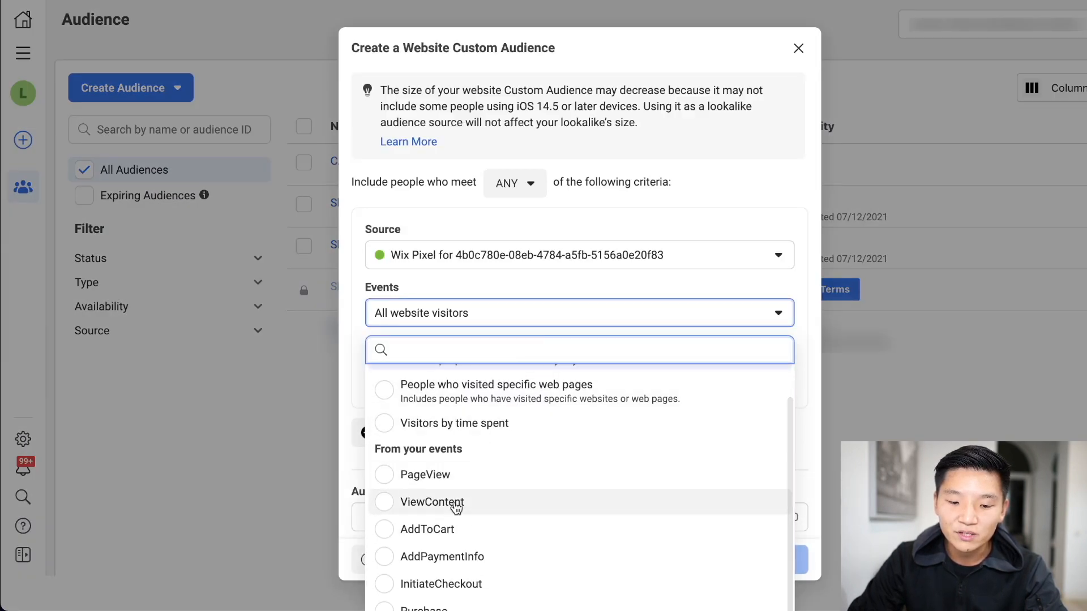
left_click(455, 502)
scroll(472, 444, "down", 3)
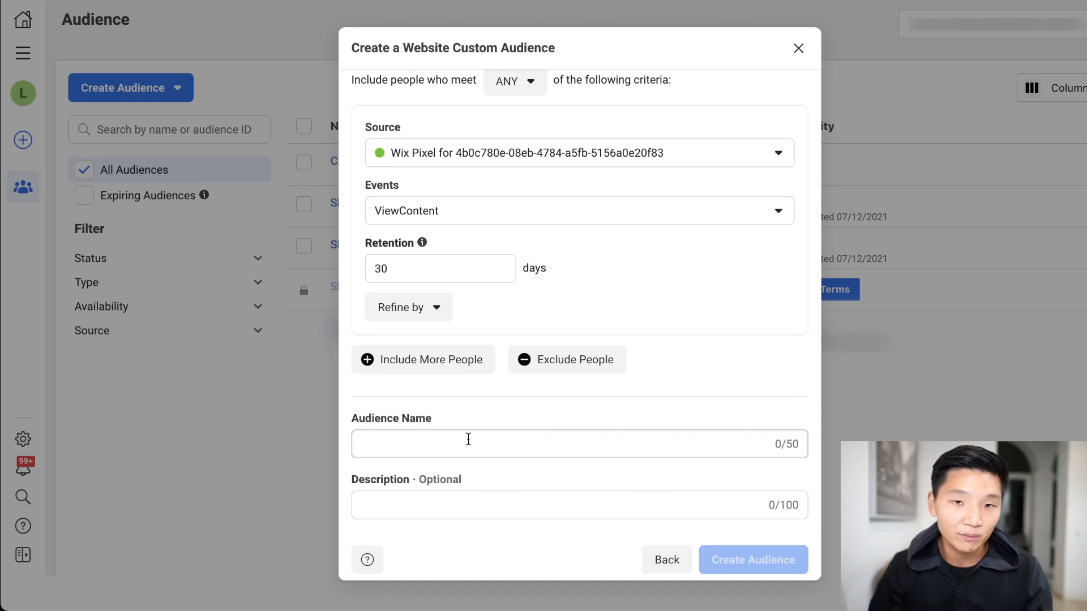
Name the ViewContent audience "CA - VC 30 Days" and create it
left_click(468, 439)
type("Ca -")
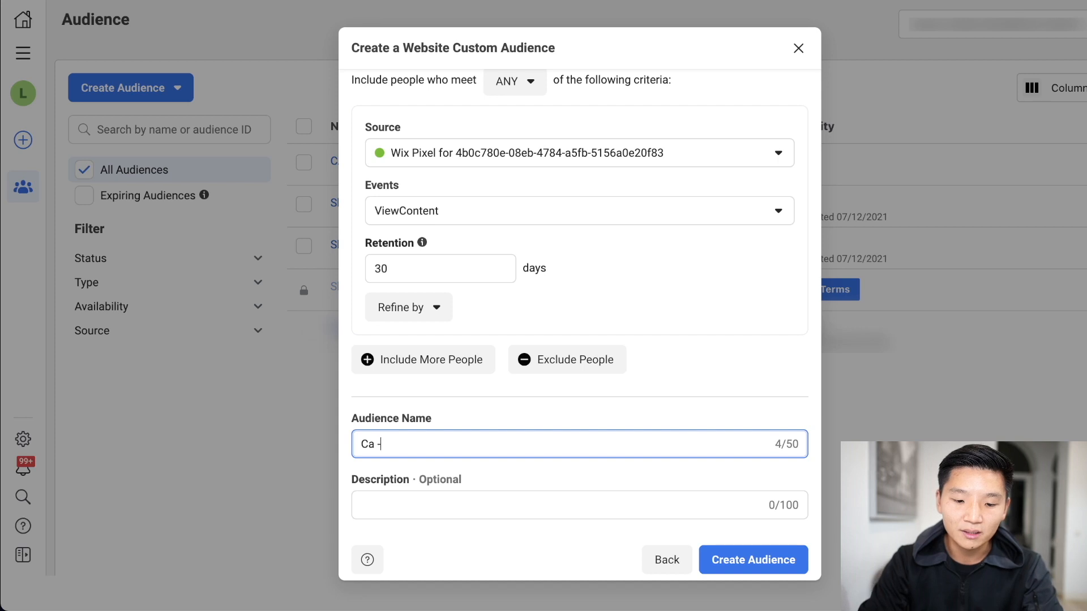
key("BackSpace")
key("BackSpace")
type("A")
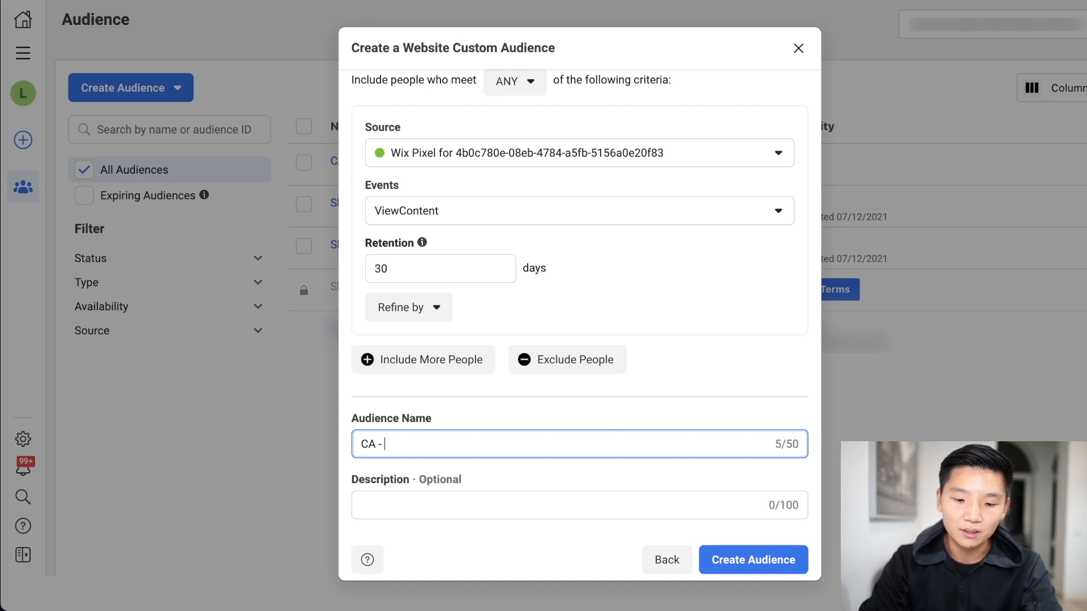
type(" - VC 30 Days")
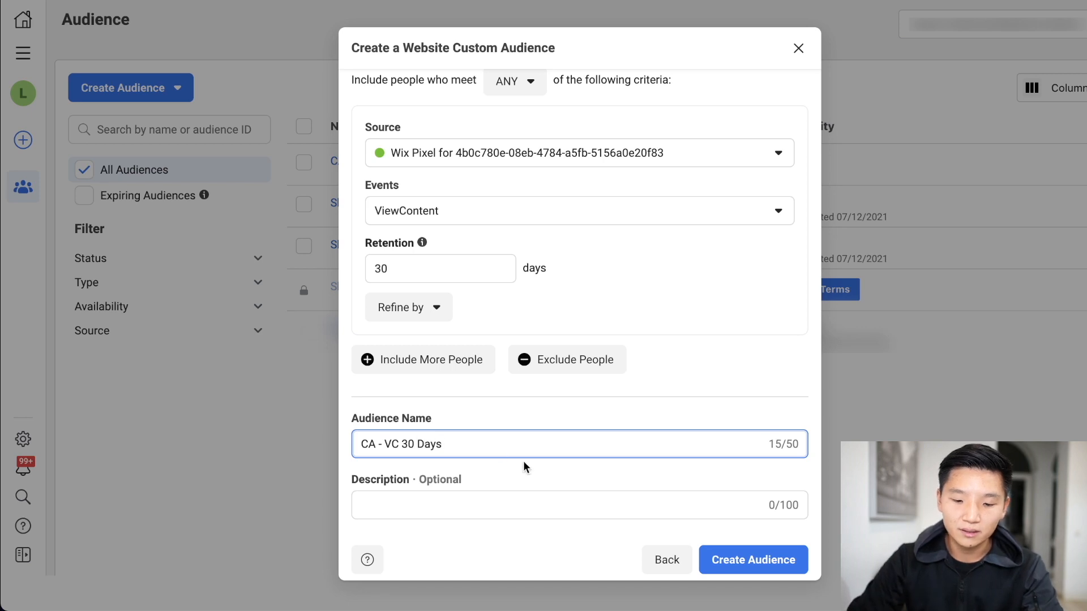
left_click(786, 558)
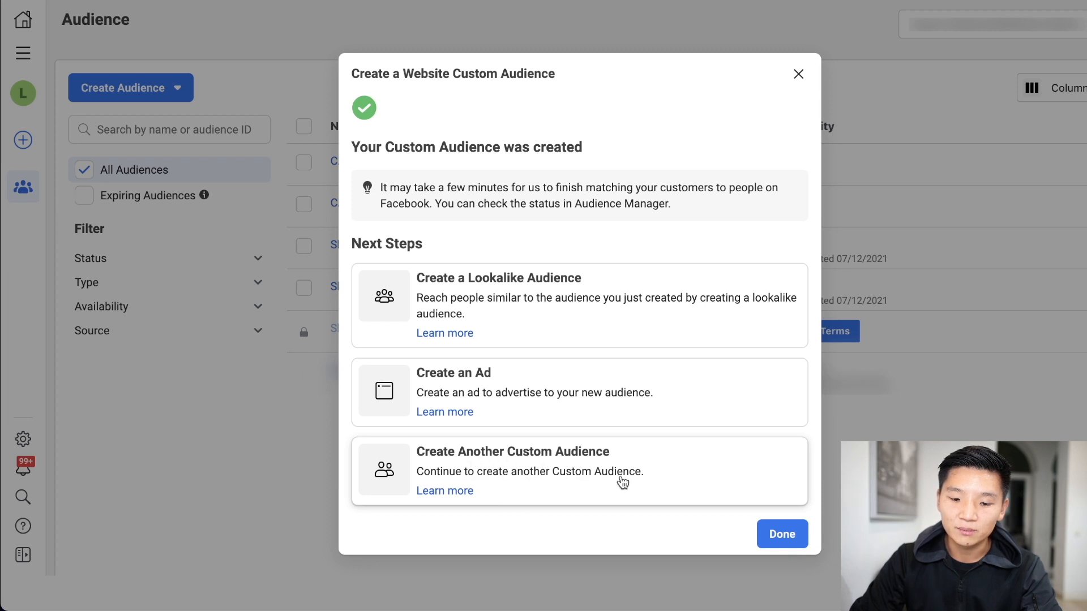
Start another website custom audience and set its event to AddToCart
left_click(670, 473)
left_click(427, 218)
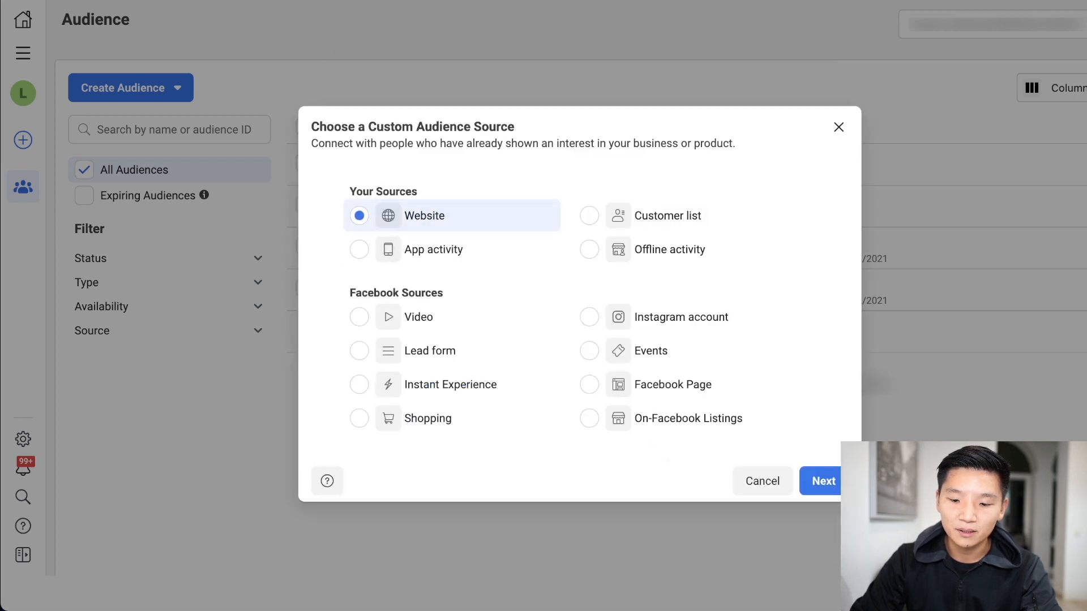
left_click(819, 481)
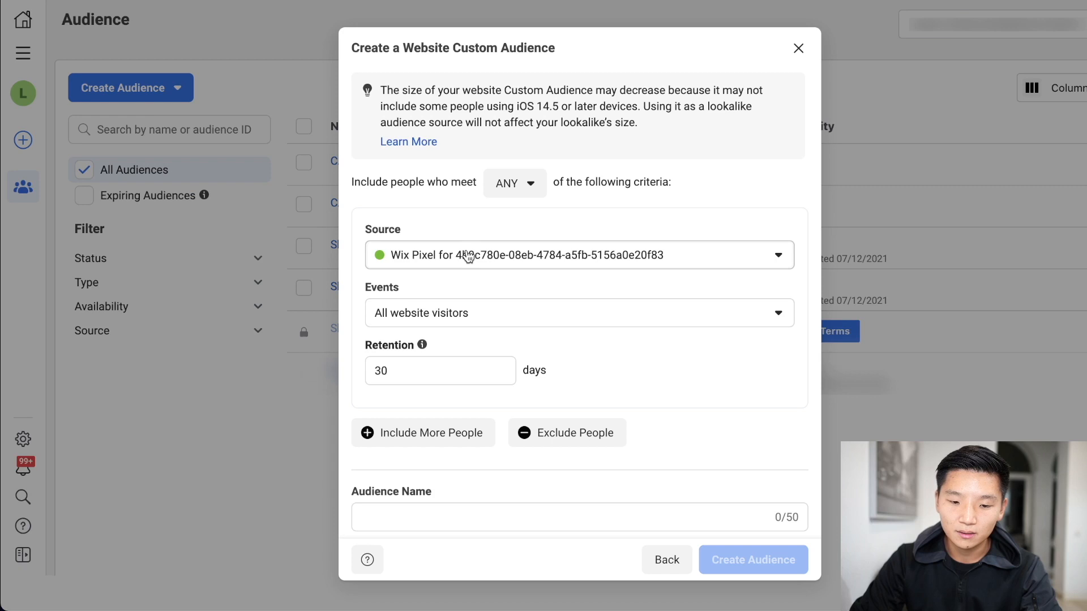
left_click(476, 314)
scroll(470, 422, "down", 1)
left_click(478, 523)
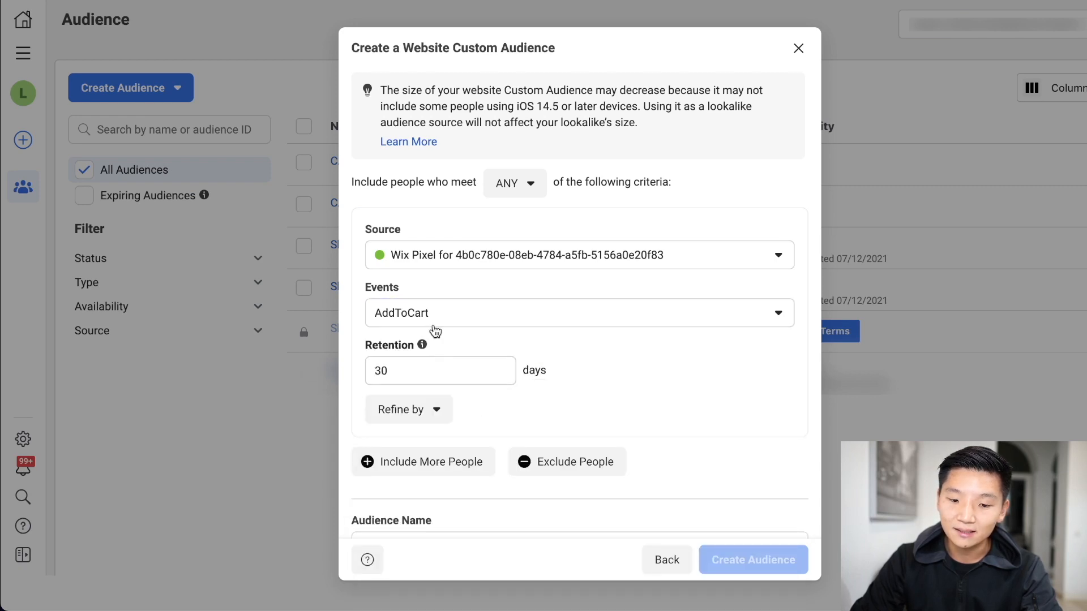
Name the AddToCart audience "CA - ATC 30 Days" and create it
scroll(447, 493, "down", 2)
left_click(446, 490)
type("C")
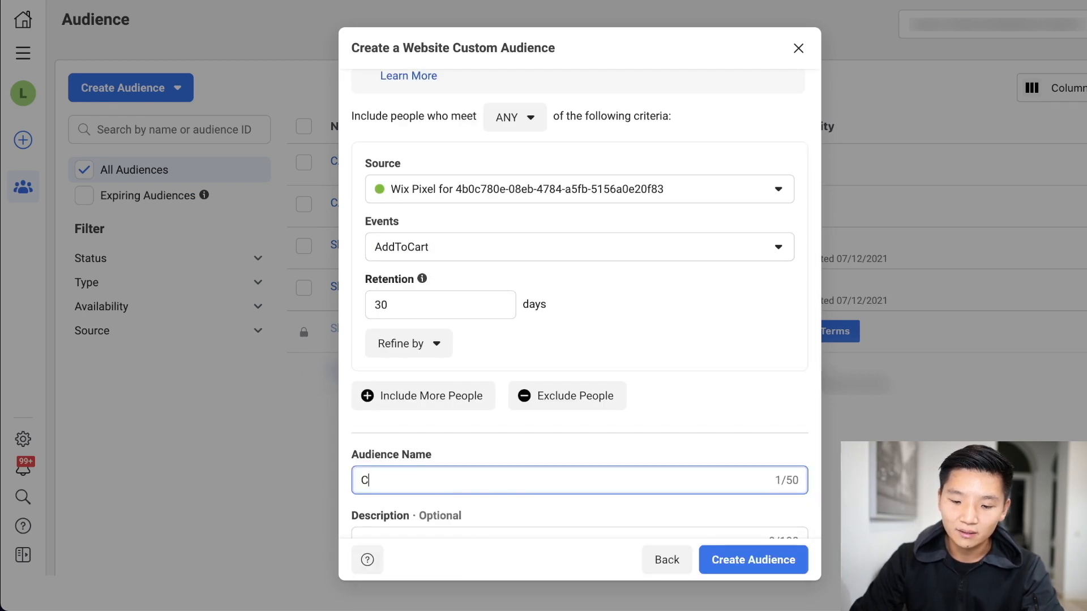
type("A - ATC 30 Days")
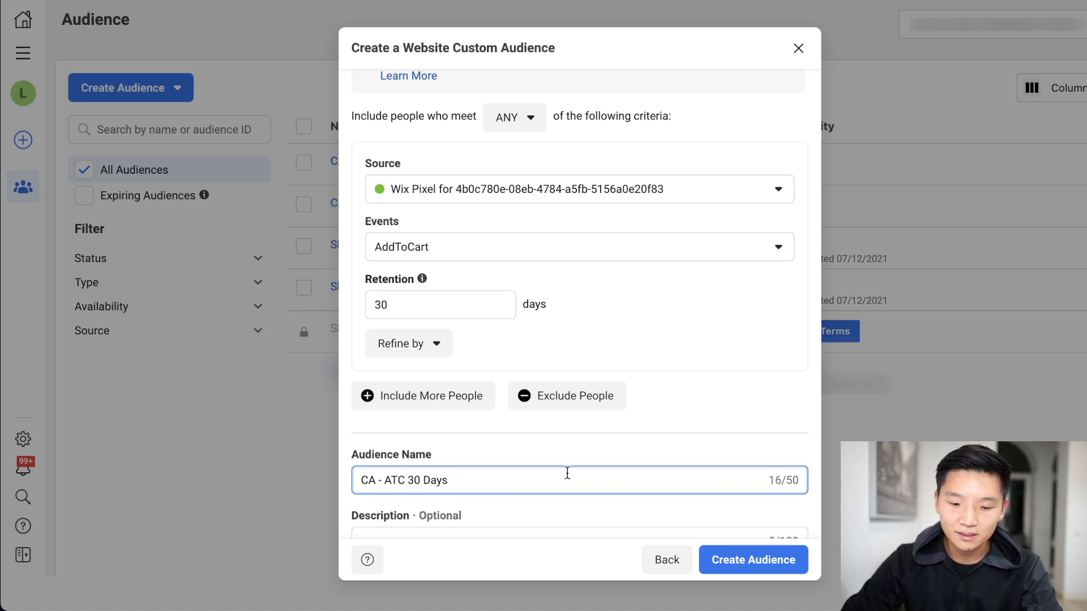
scroll(567, 473, "down", 1)
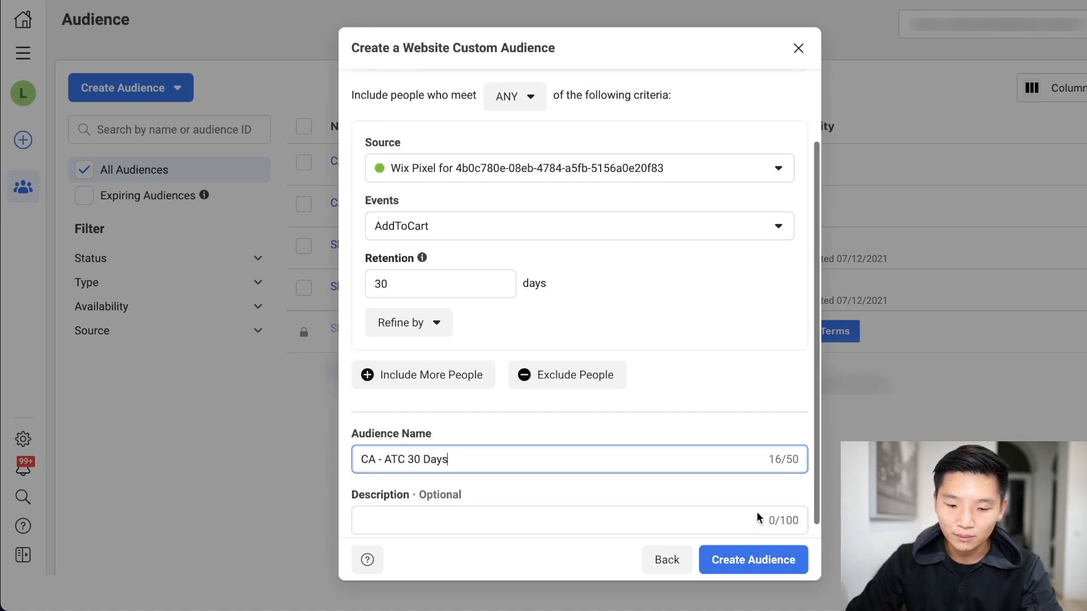
left_click(782, 567)
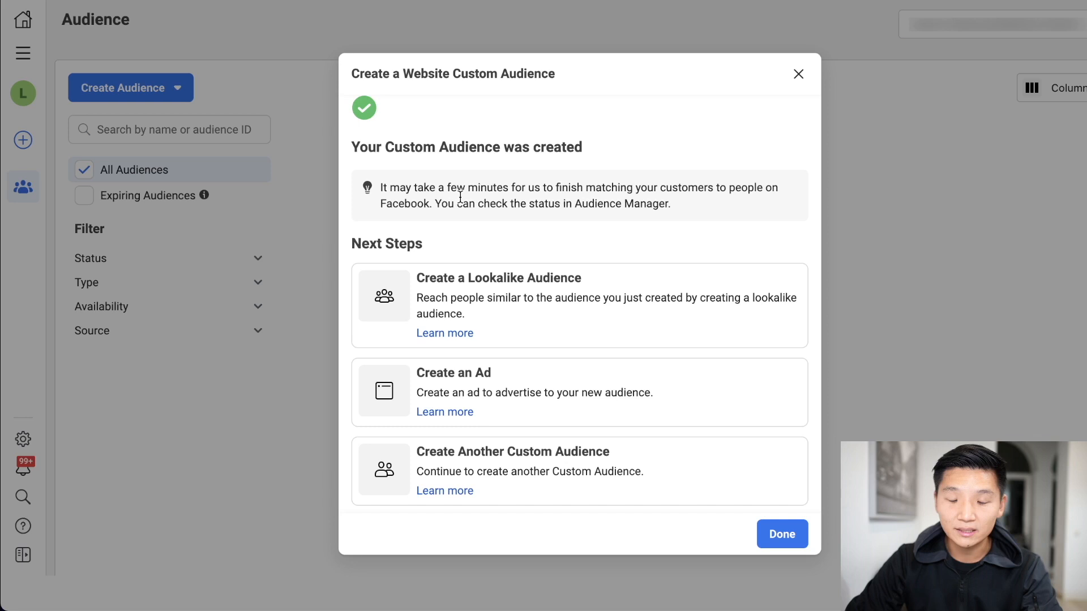
Start another website custom audience and set its event to InitiateCheckout
left_click(528, 466)
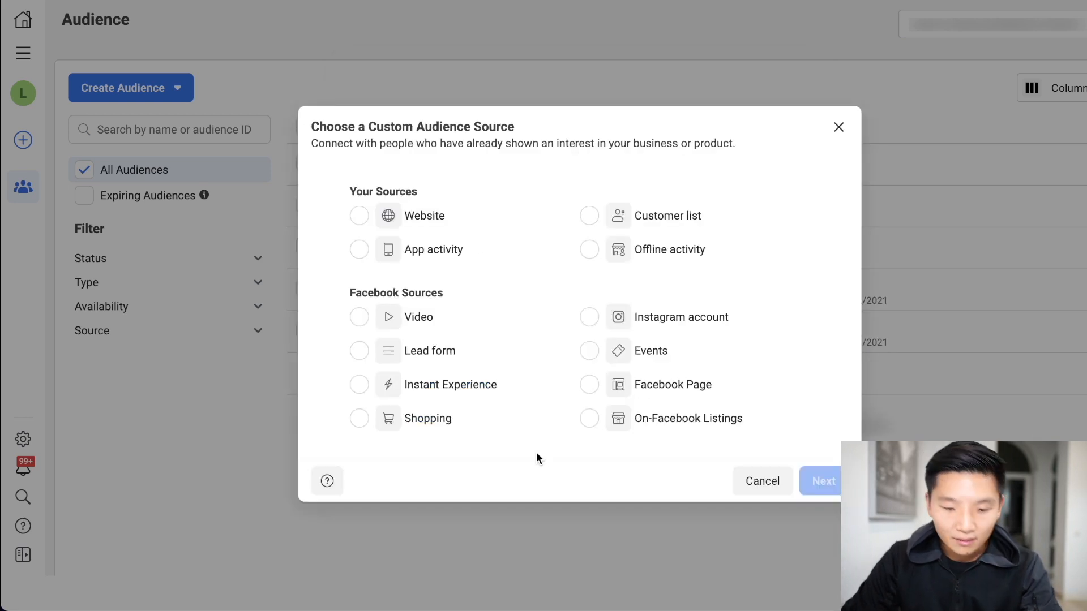
left_click(426, 223)
left_click(824, 482)
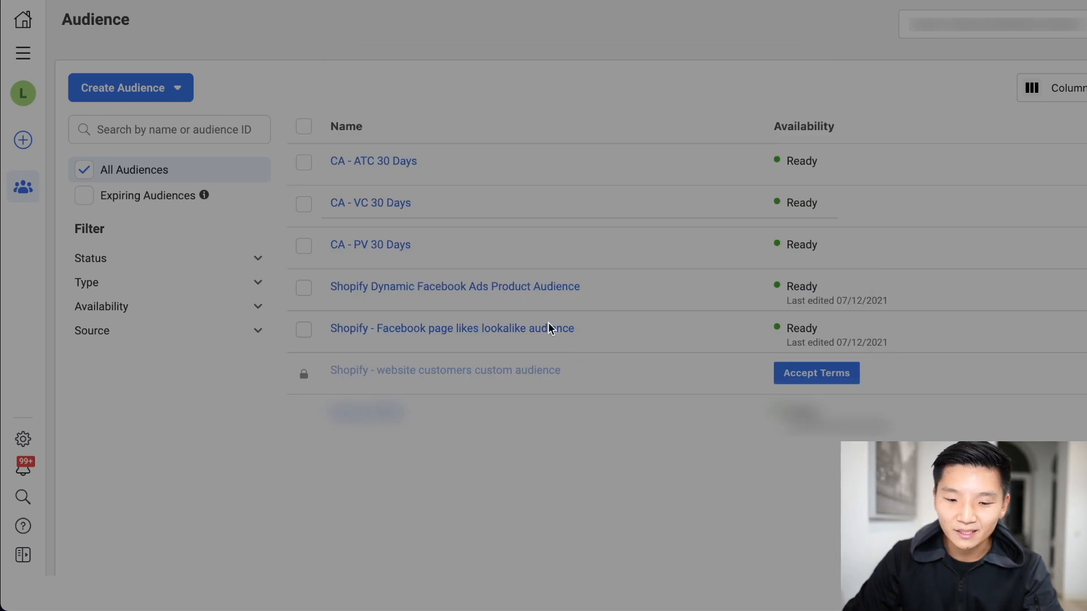
scroll(448, 340, "down", 2)
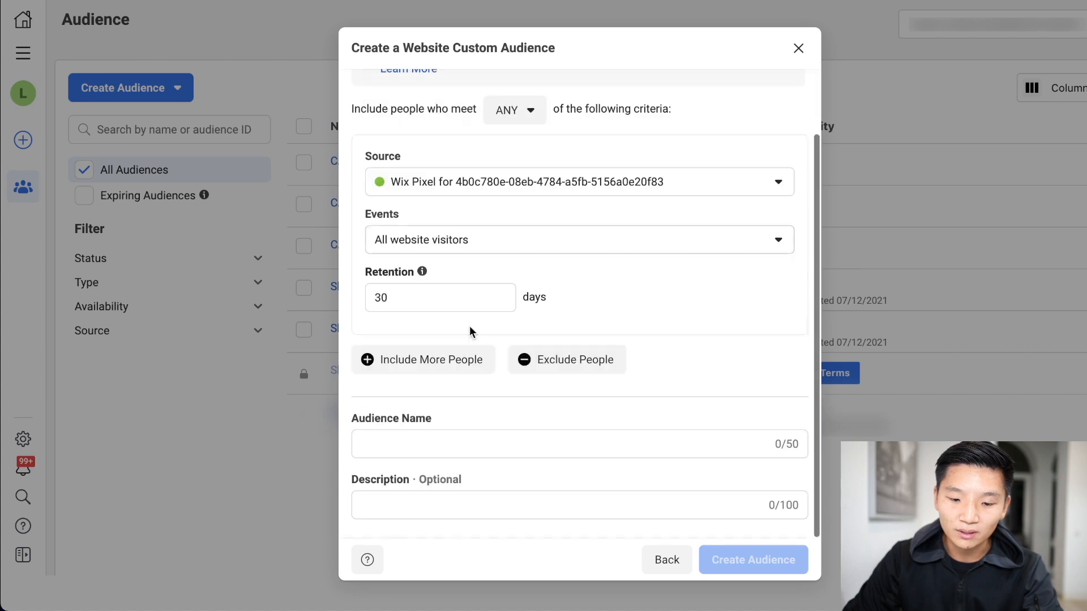
left_click(466, 241)
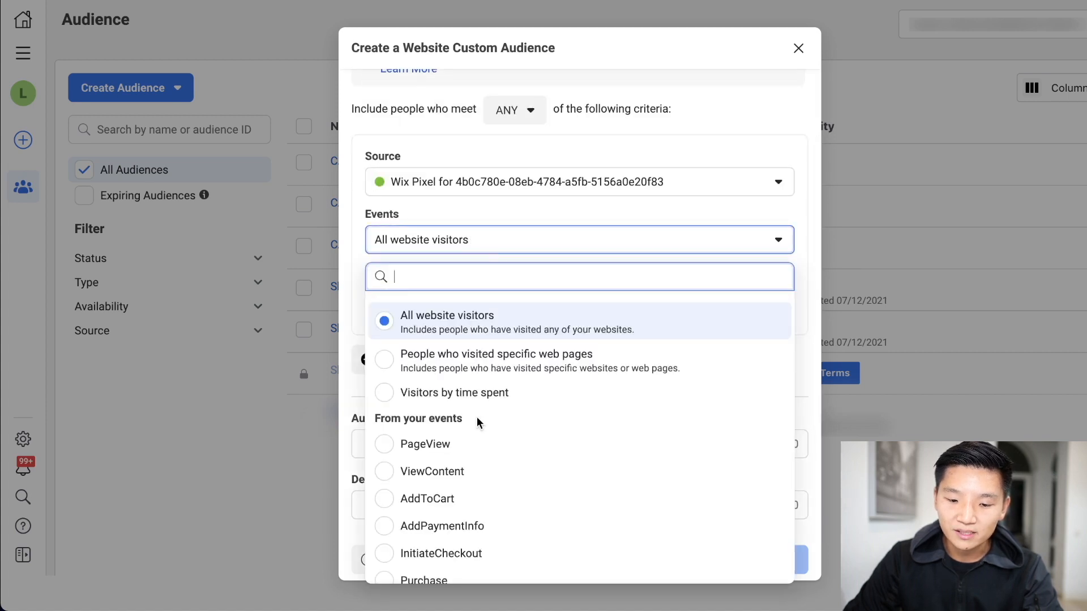
scroll(476, 430, "down", 1)
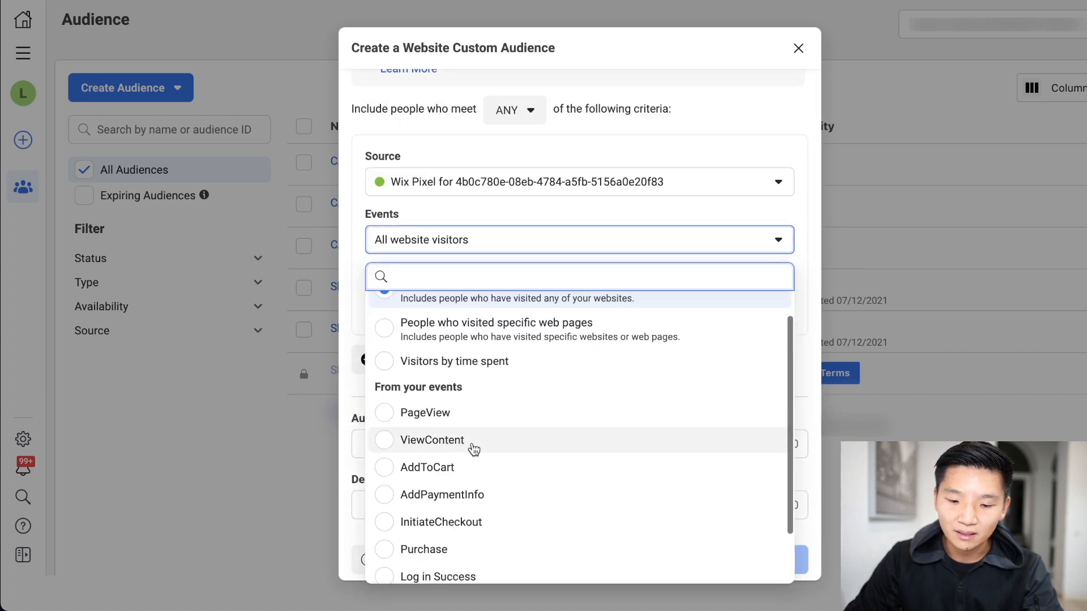
left_click(466, 521)
Name the InitiateCheckout audience "CA - IC 30 Days" and create it
left_click(470, 476)
type("CA")
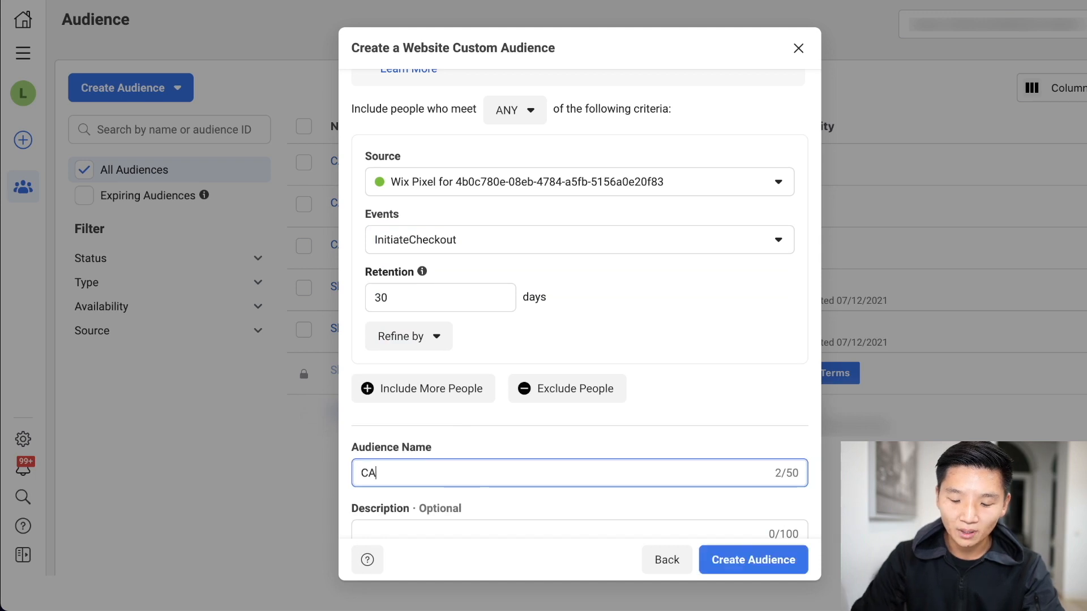
type(" - IC 30 Days")
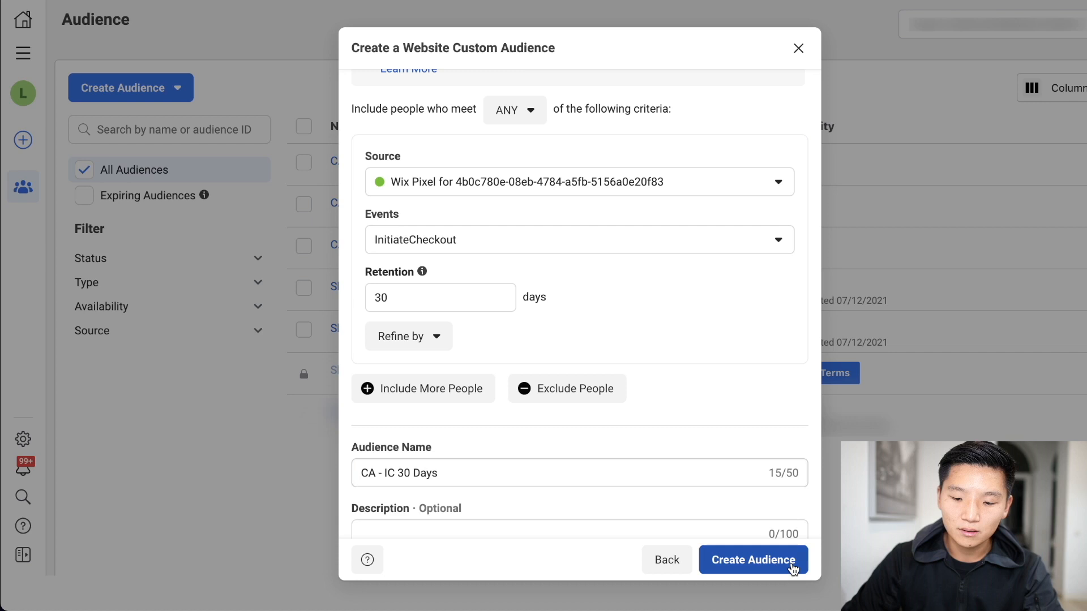
left_click(792, 566)
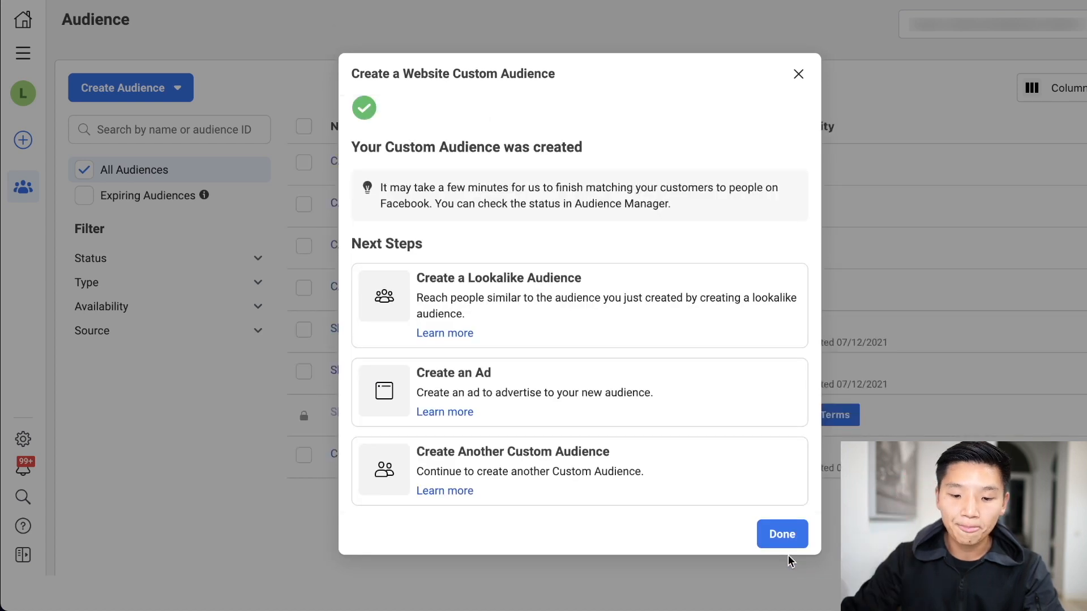
Start another website custom audience and set its event to Purchase
left_click(614, 489)
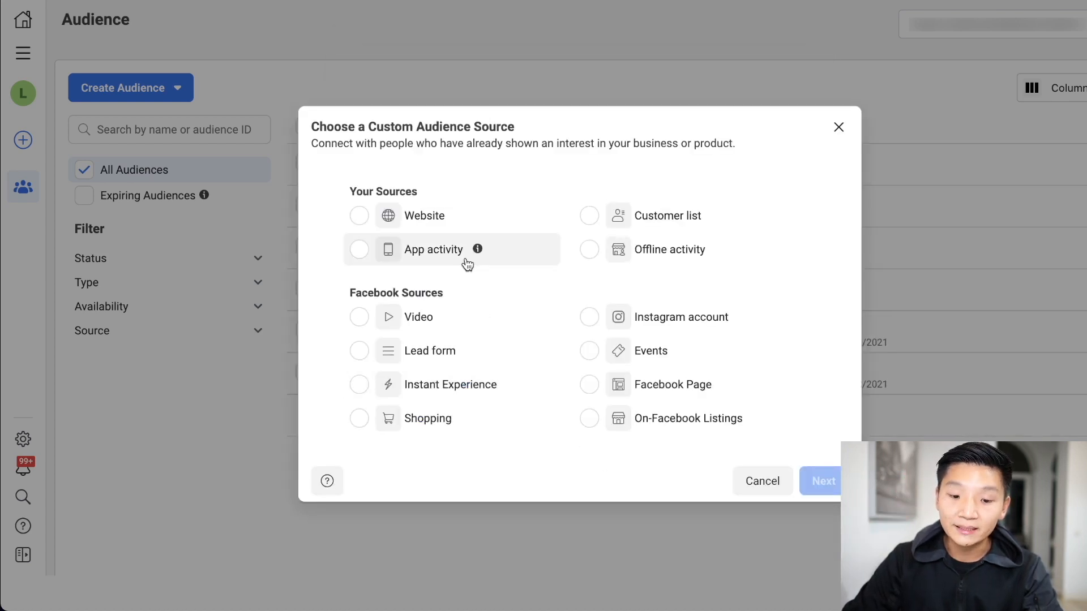
left_click(444, 222)
left_click(815, 481)
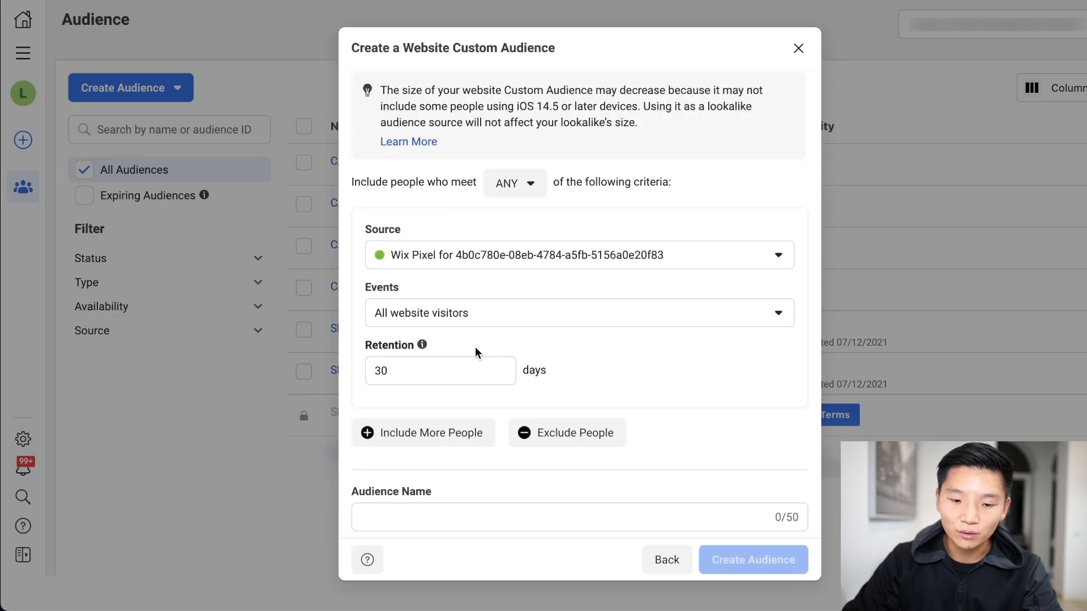
left_click(450, 303)
scroll(515, 521, "down", 3)
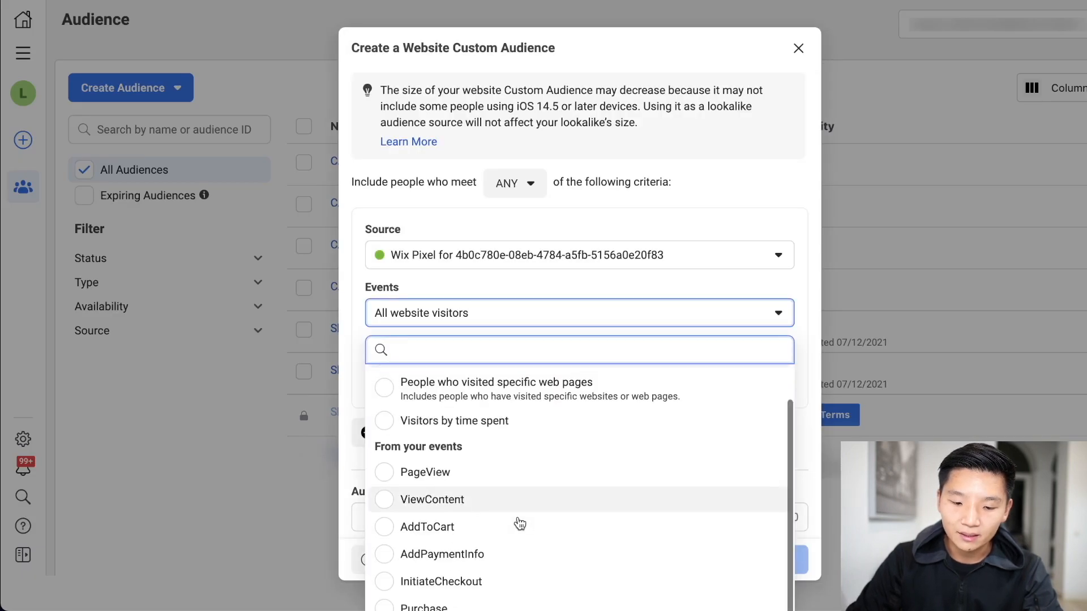
left_click(512, 559)
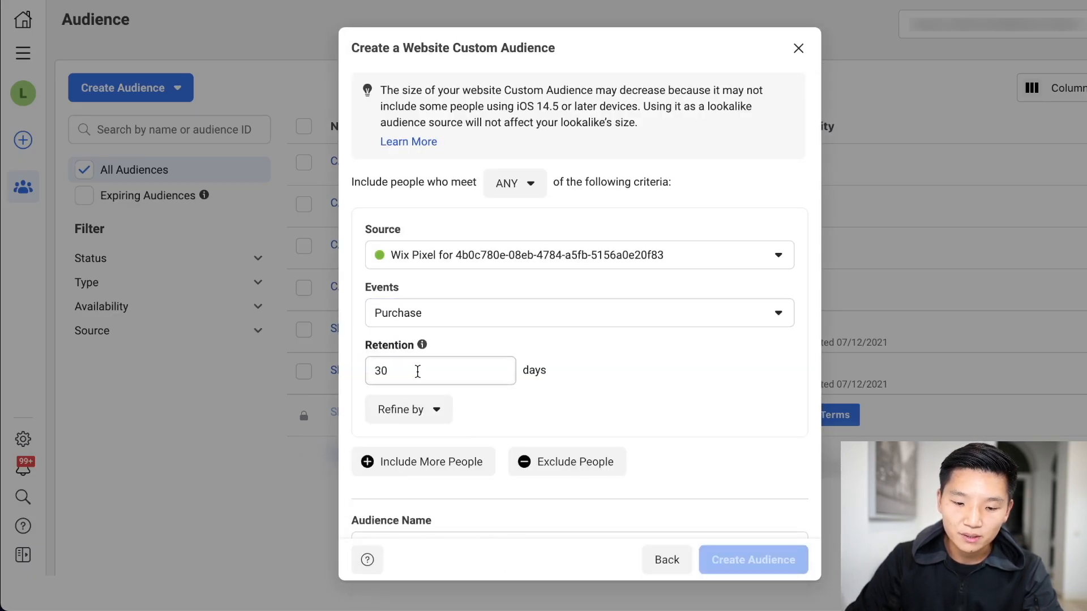
Name the Purchase audience "CA - PUR 30 Days", create it and close the audience dialog
scroll(448, 463, "down", 1)
left_click(444, 515)
type("CA")
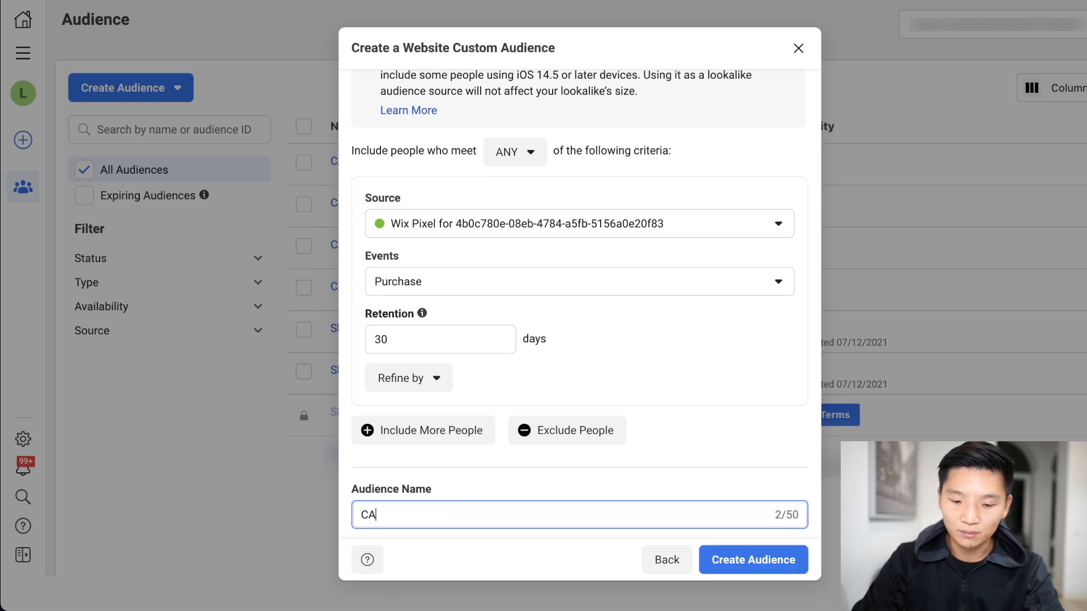
type(" - PUR")
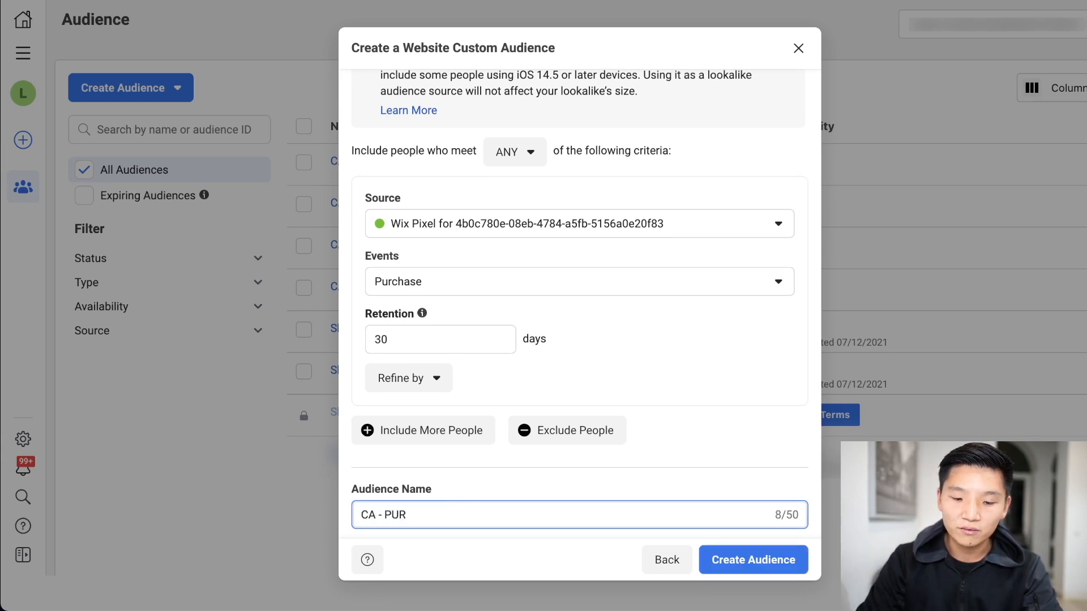
type(" 30 Days")
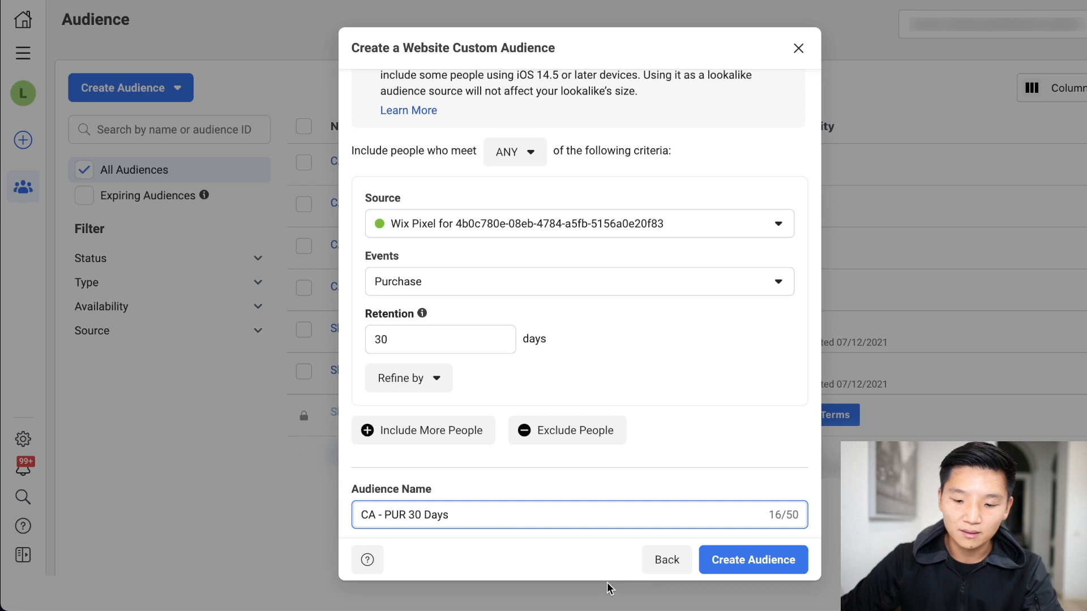
left_click(740, 571)
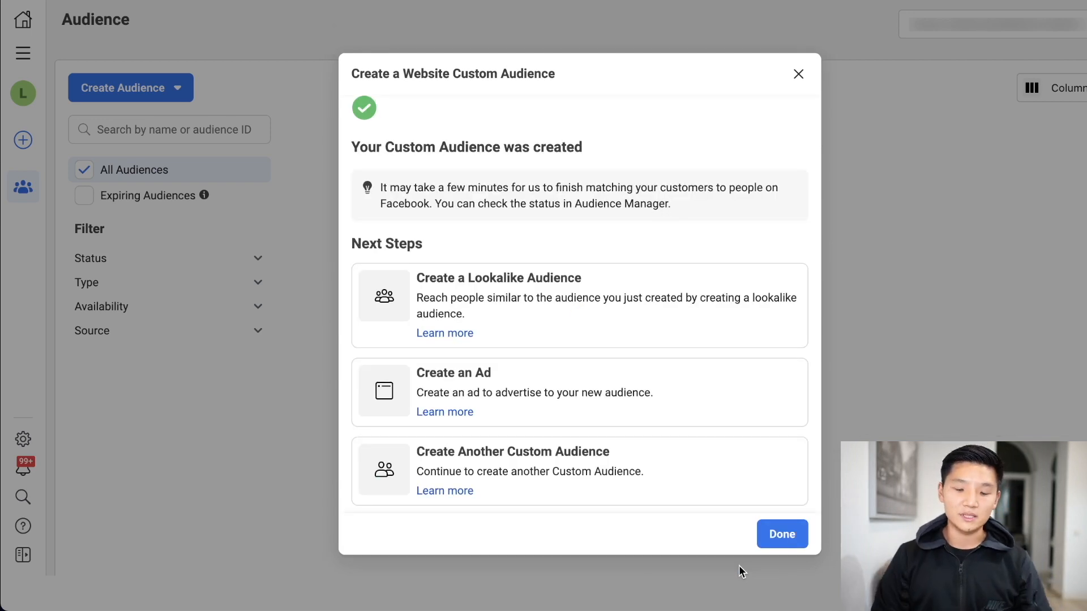
left_click(798, 74)
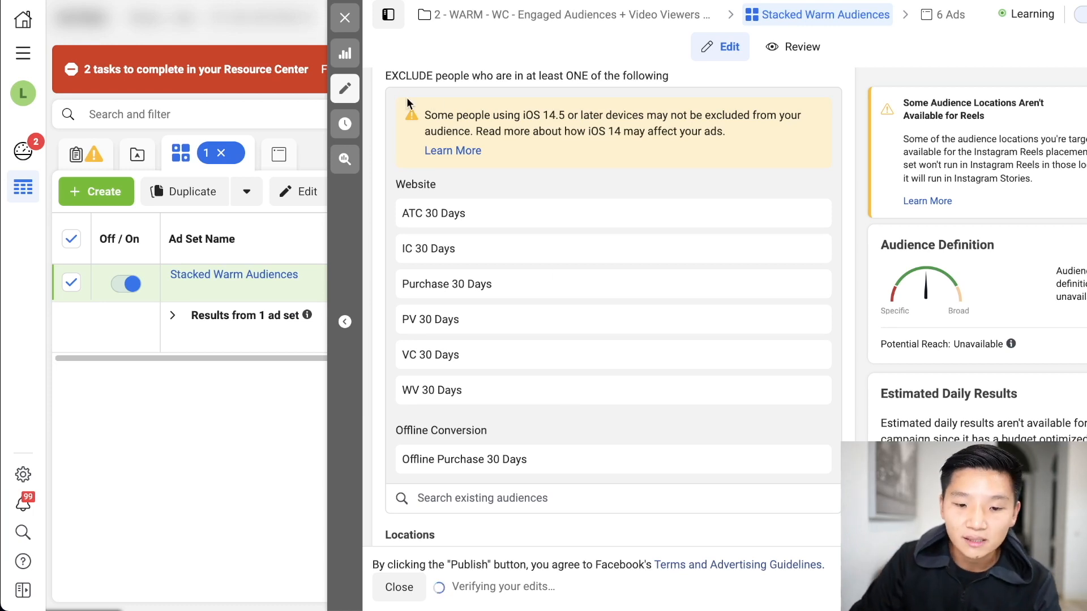
left_click_drag(398, 75, 551, 72)
scroll(544, 170, "down", 3)
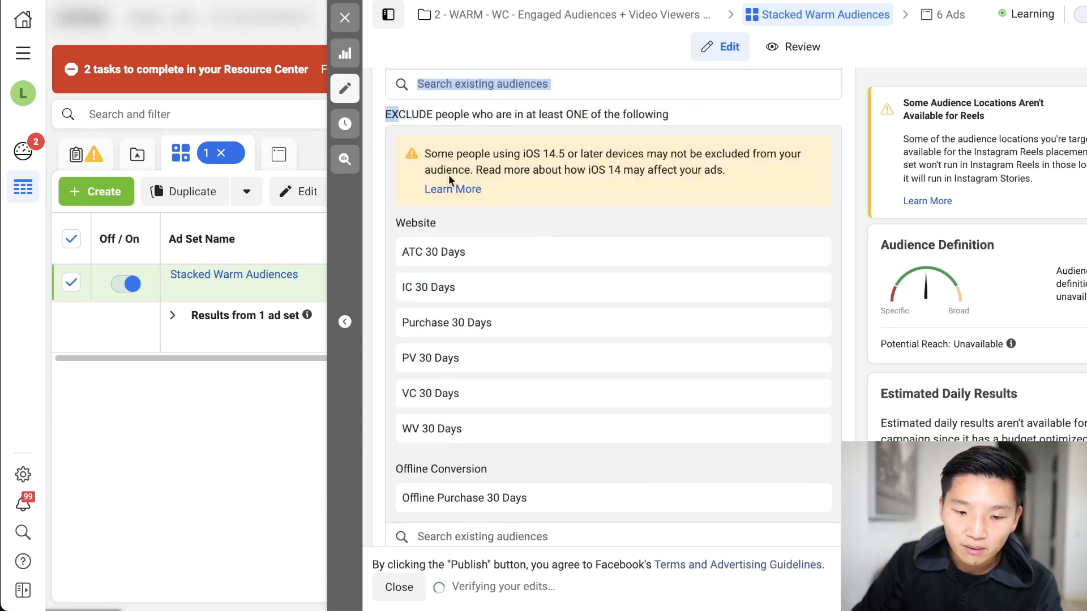
double_click(423, 115)
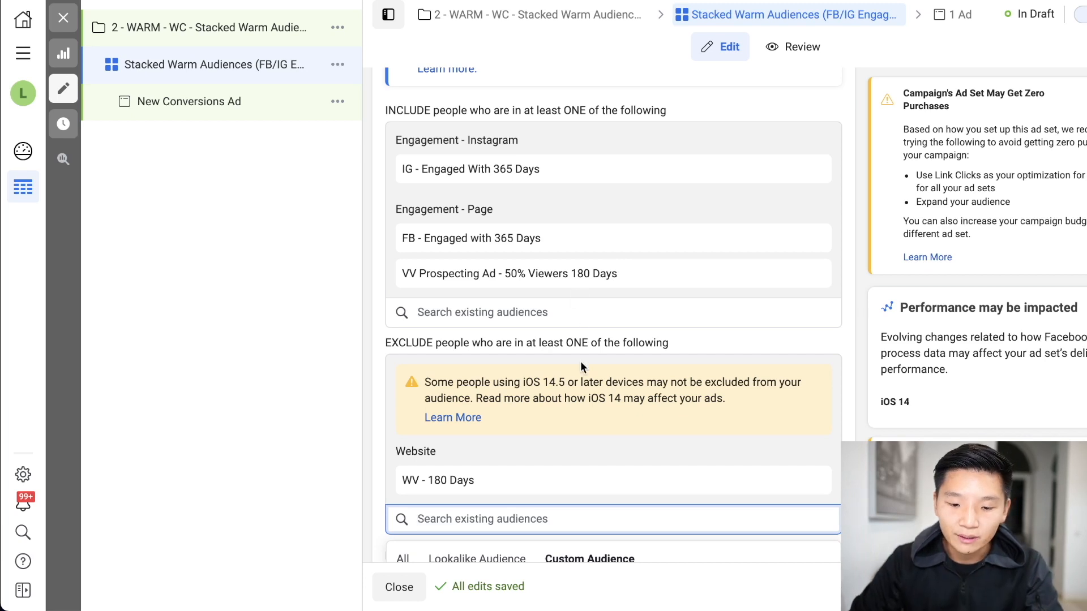
Open the new conversions ad in the Stacked Warm Audiences ad set and rename it "UGC"
scroll(584, 344, "down", 3)
left_click(957, 17)
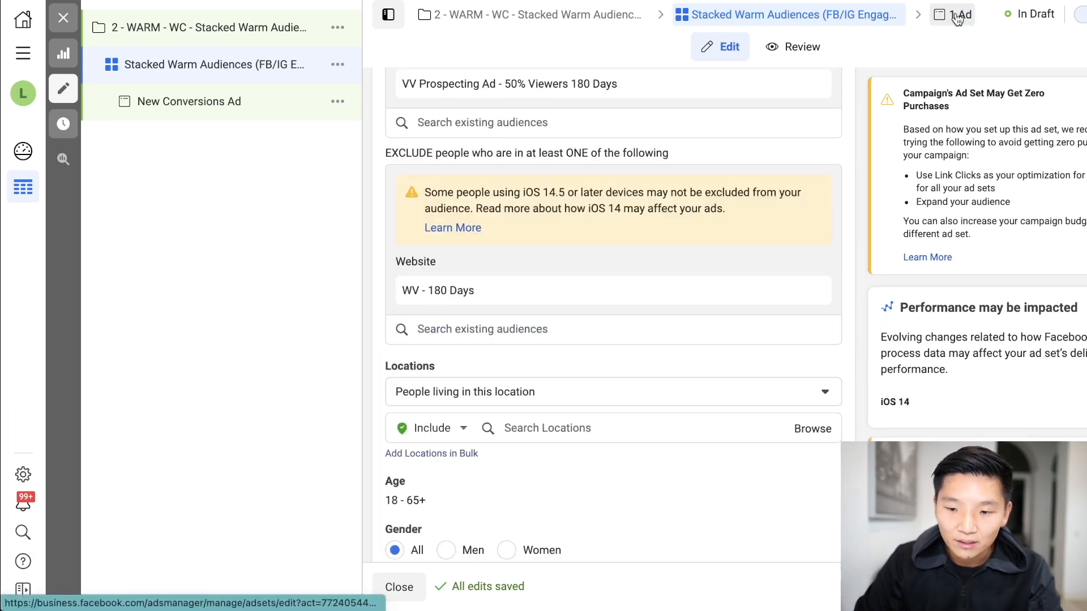
scroll(651, 334, "down", 6)
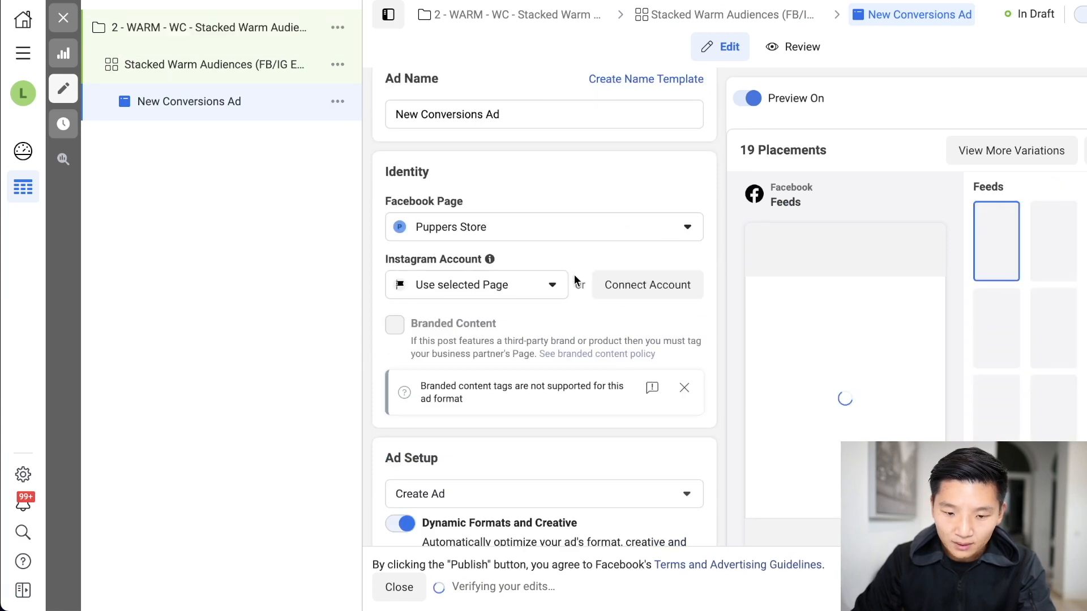
triple_click(582, 121)
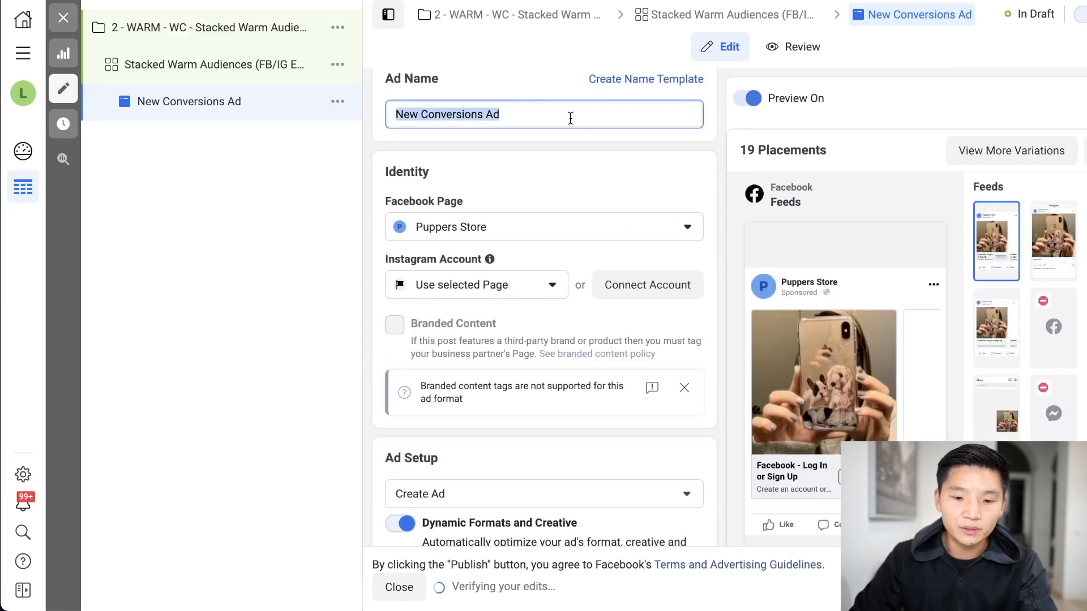
type("UGC")
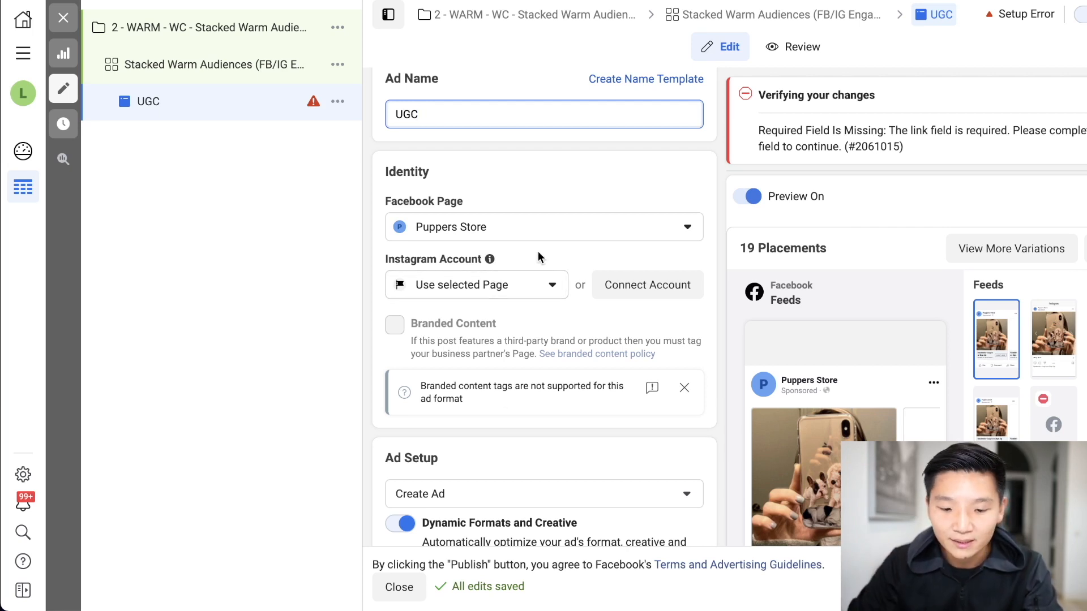
Turn off Dynamic Formats and Creative for the ad and set its format to Single Image or Video
scroll(538, 255, "down", 1)
scroll(563, 332, "down", 10)
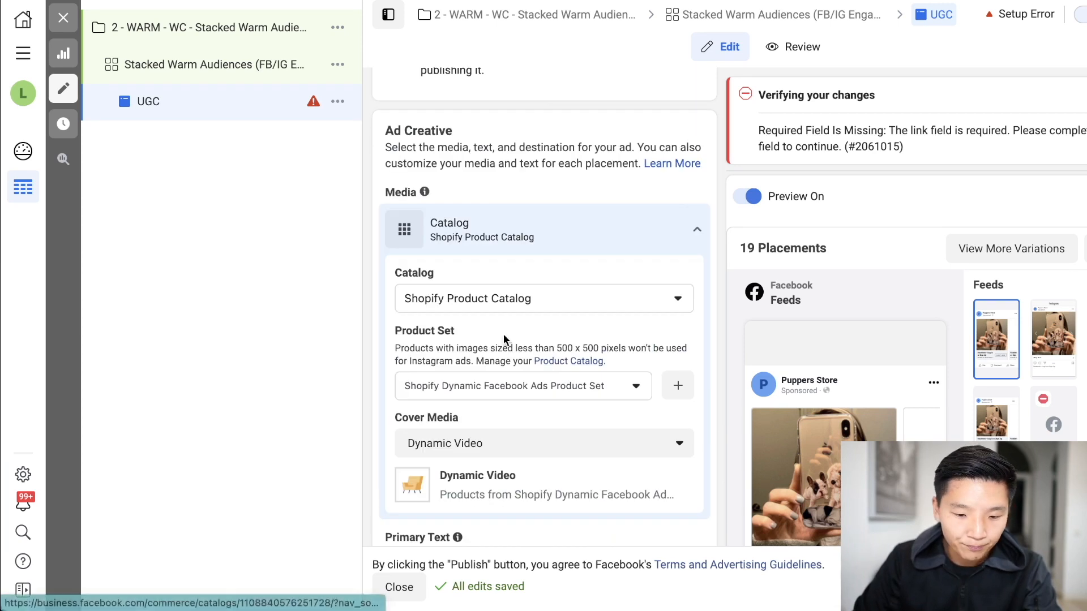
scroll(563, 258, "up", 3)
scroll(565, 267, "up", 3)
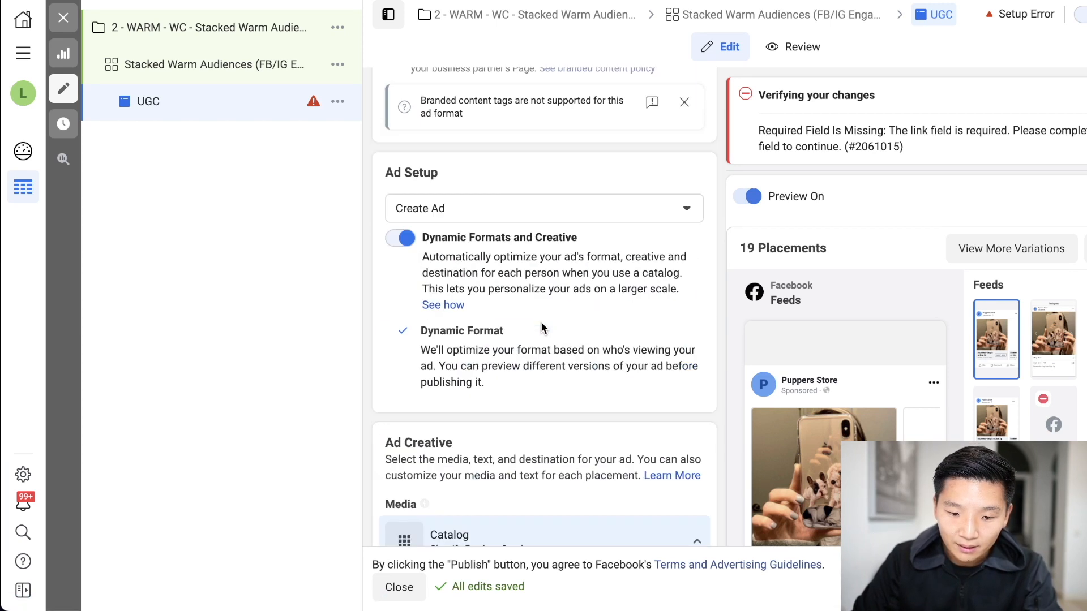
left_click(399, 238)
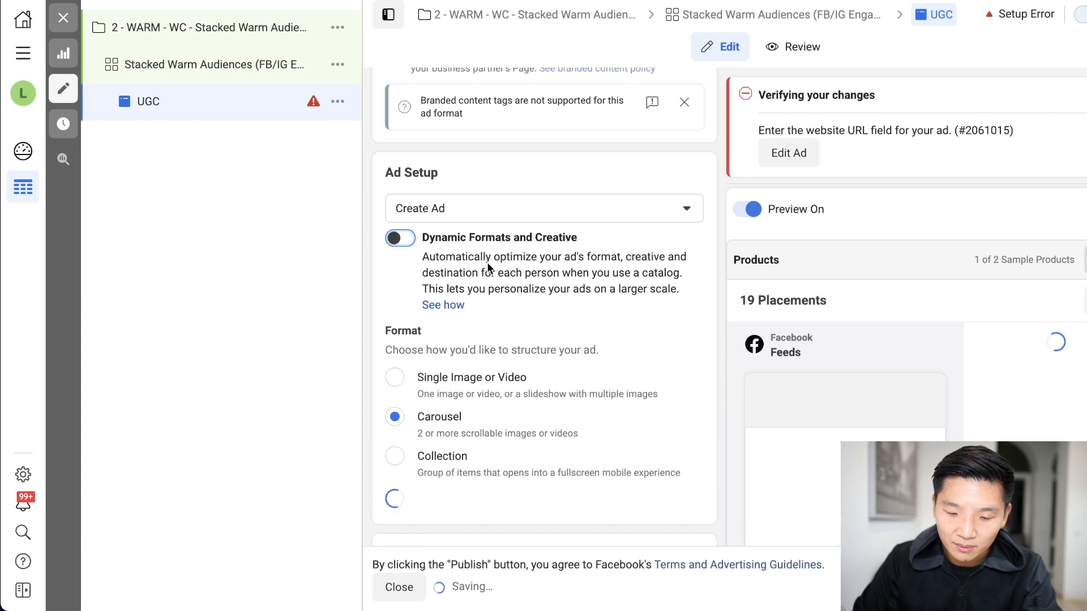
left_click(396, 379)
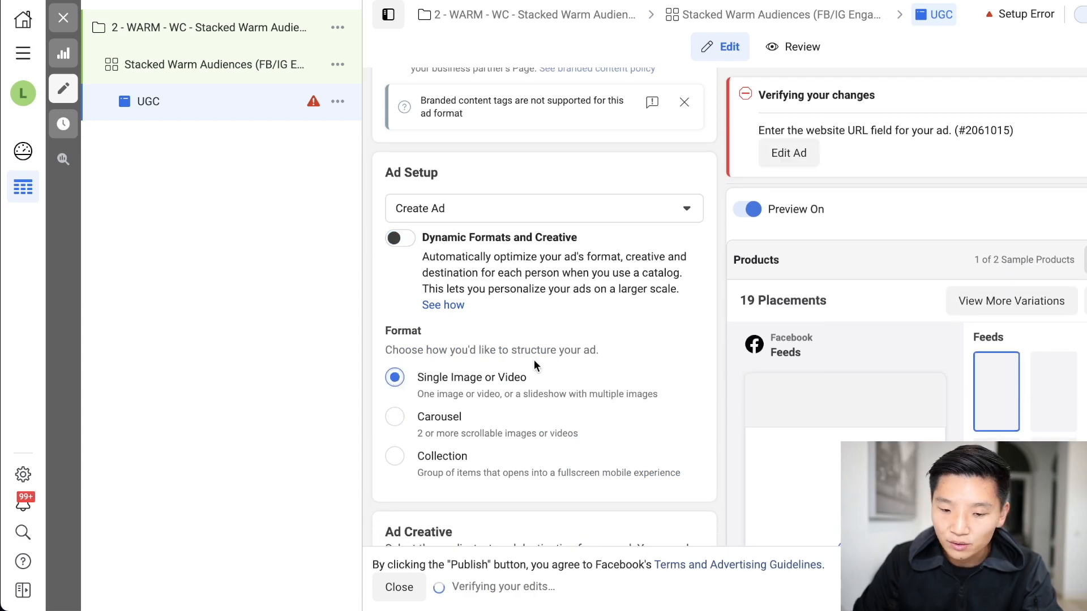
Extend the ad's name to "UGC 1 - AD ID xxx"
scroll(535, 361, "up", 5)
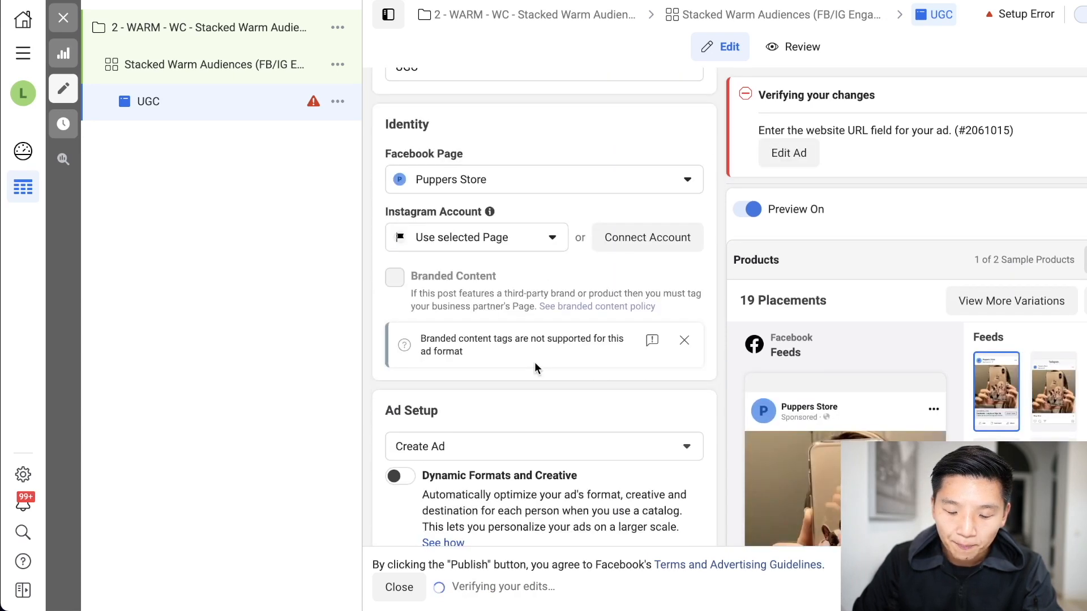
left_click(494, 146)
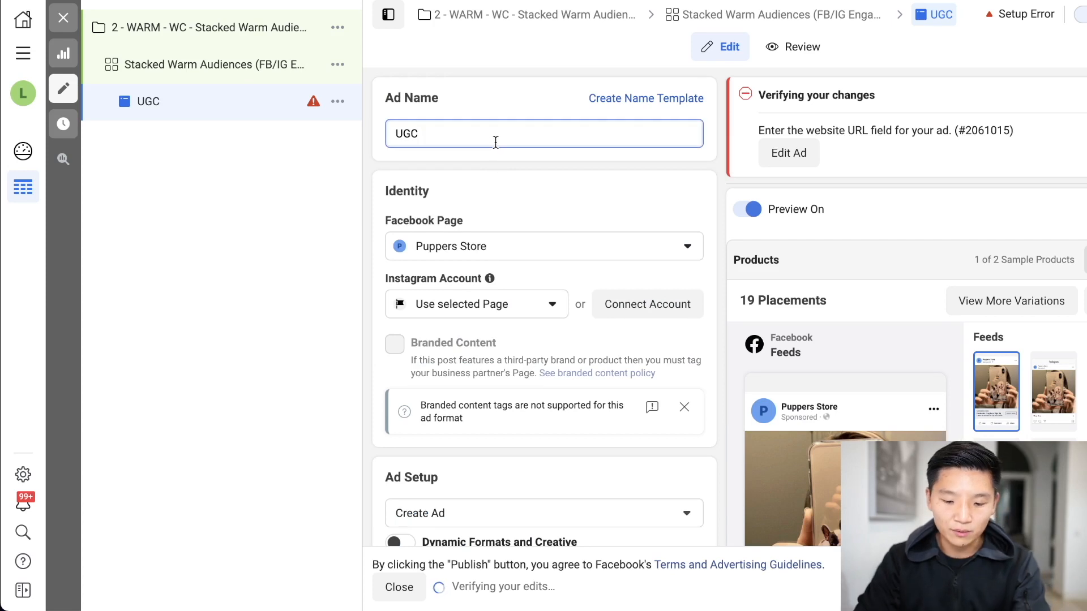
type("1 - AD ID")
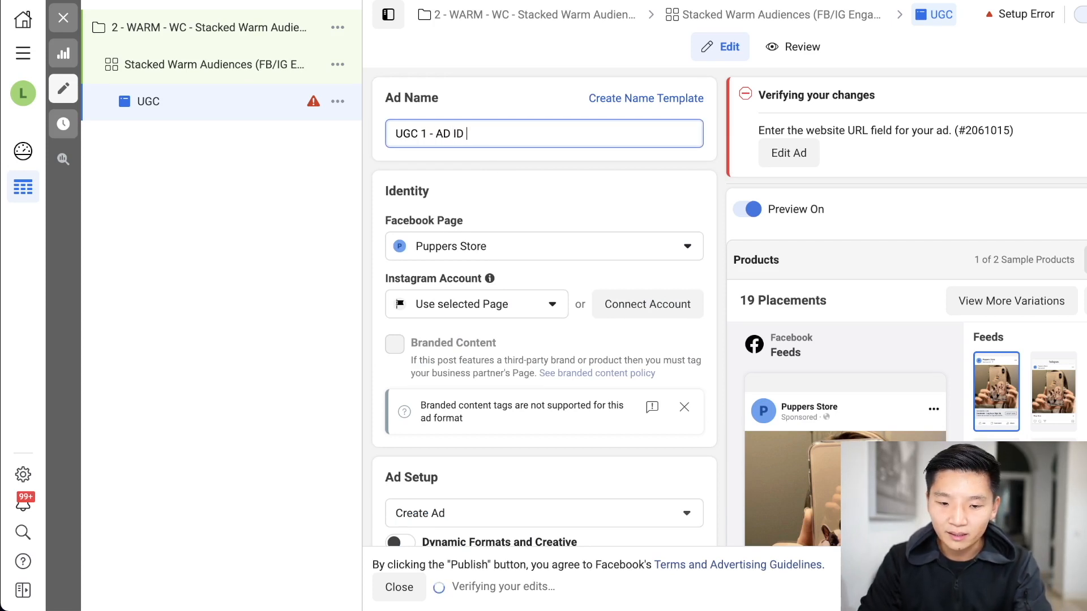
type(" xxx")
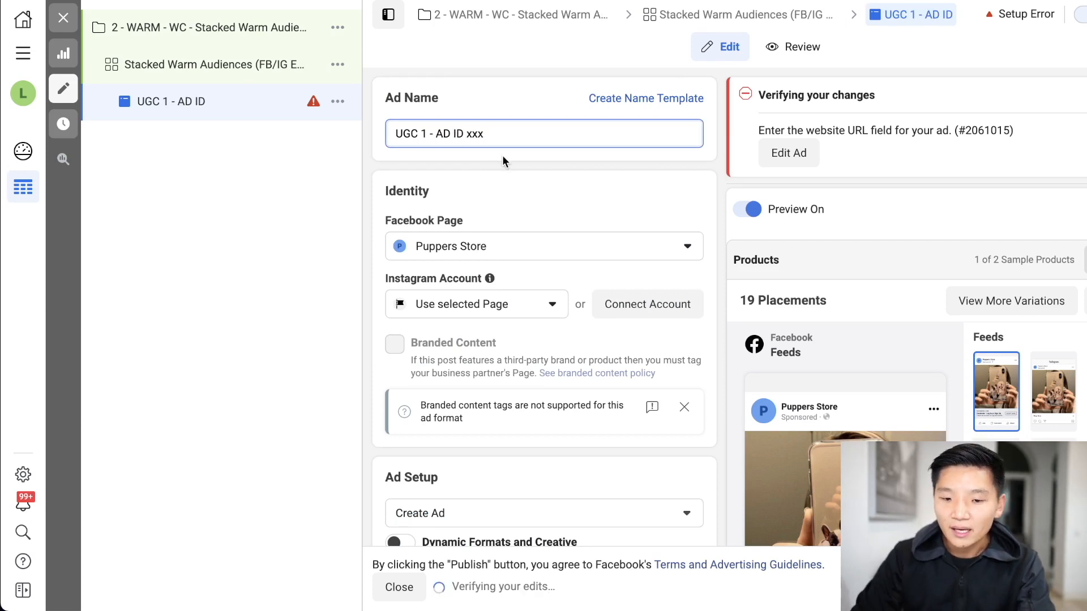
Remove the Shopify product catalog from the ad creative's media and add a video instead
scroll(526, 164, "down", 7)
scroll(526, 247, "down", 2)
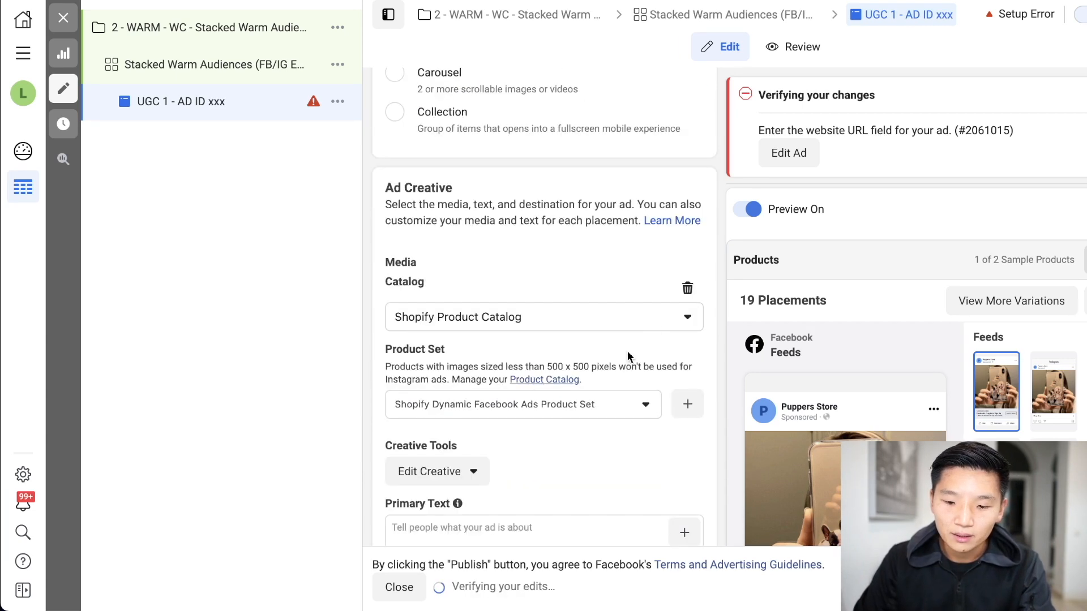
left_click(480, 292)
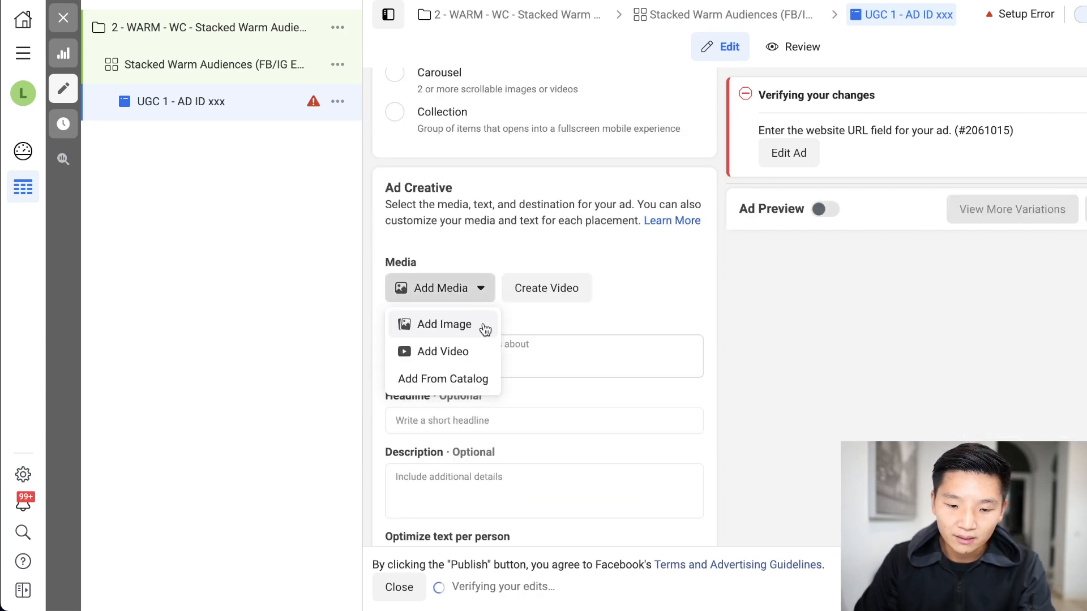
left_click(471, 353)
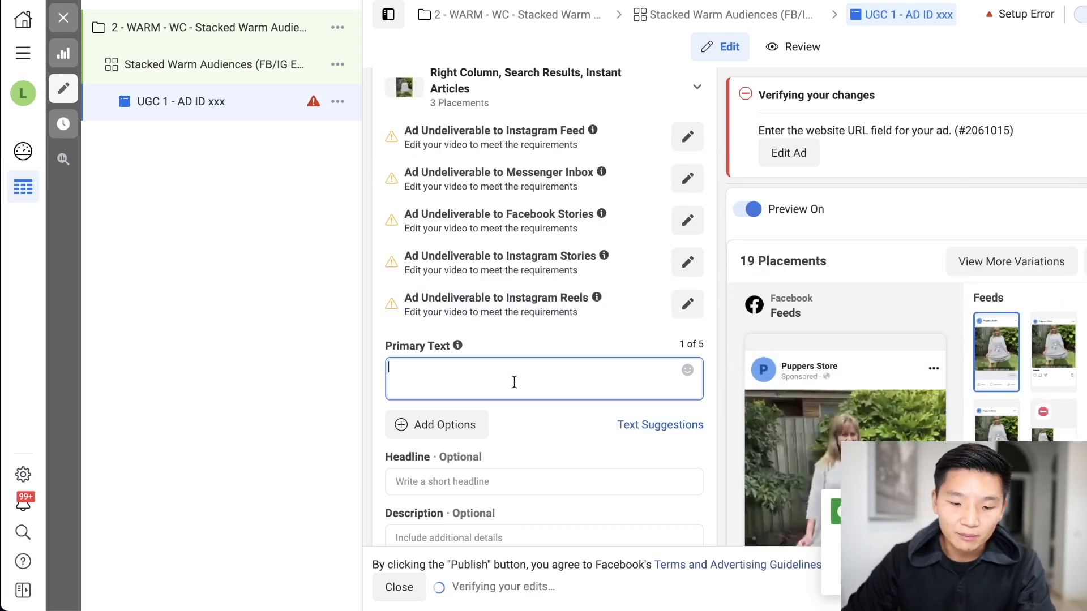
Begin the ad's primary text with five star emojis
right_click(514, 382)
left_click(425, 368)
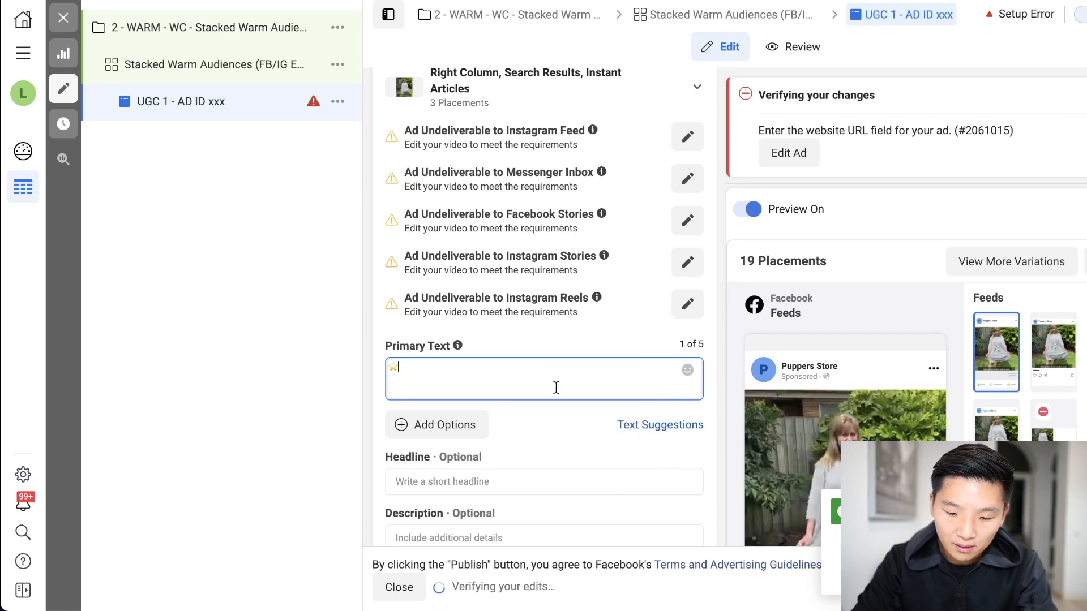
key("ctrl+v")
key("ctrl+v")
key("ctrl+v")
key("ctrl+v")
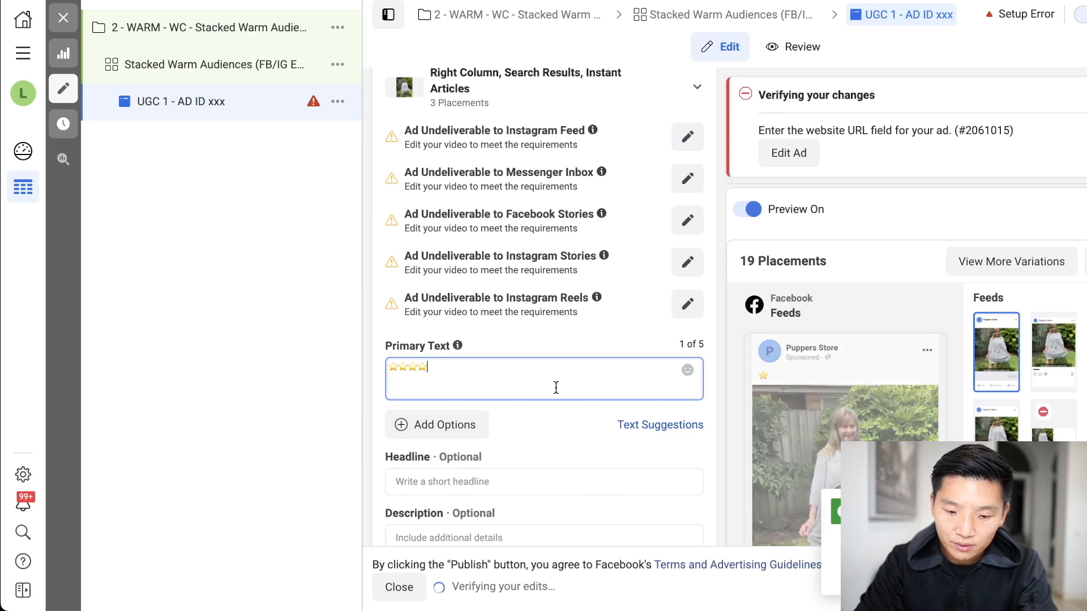
After the stars, write "Omgosh I cannot believe I had never heard of this amazing product before. What a gamechanger!" followed by the customer's name
type("\"Om")
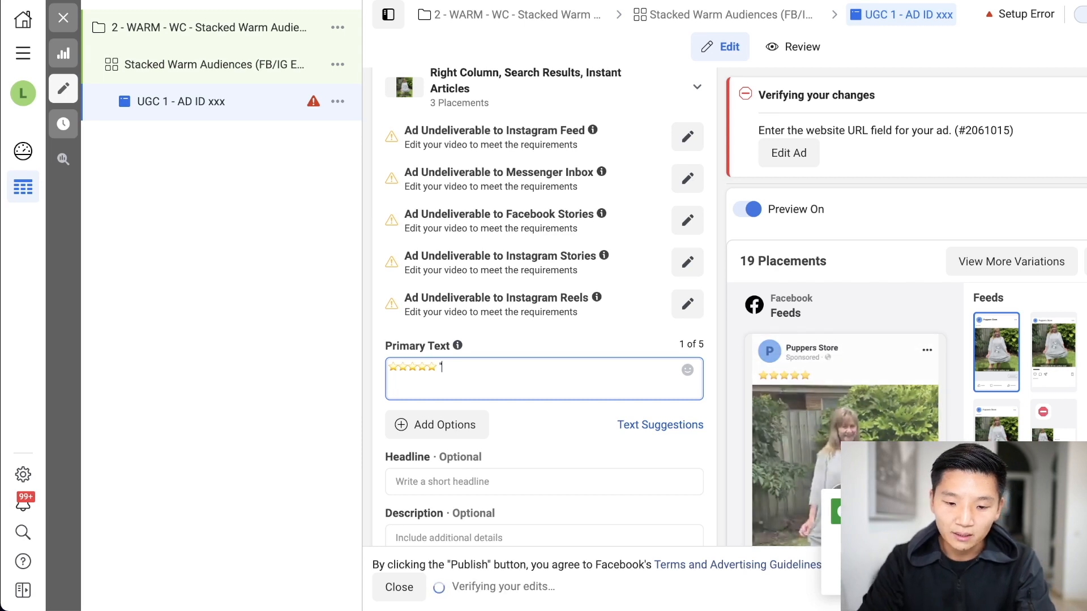
type("gosh")
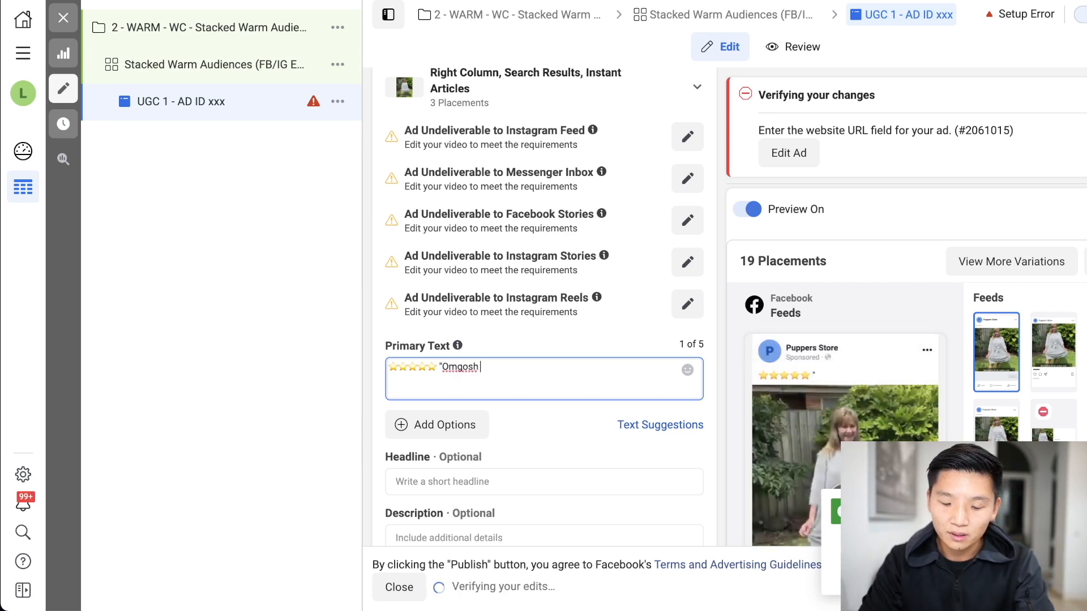
type(" I cannot believe I had never heard")
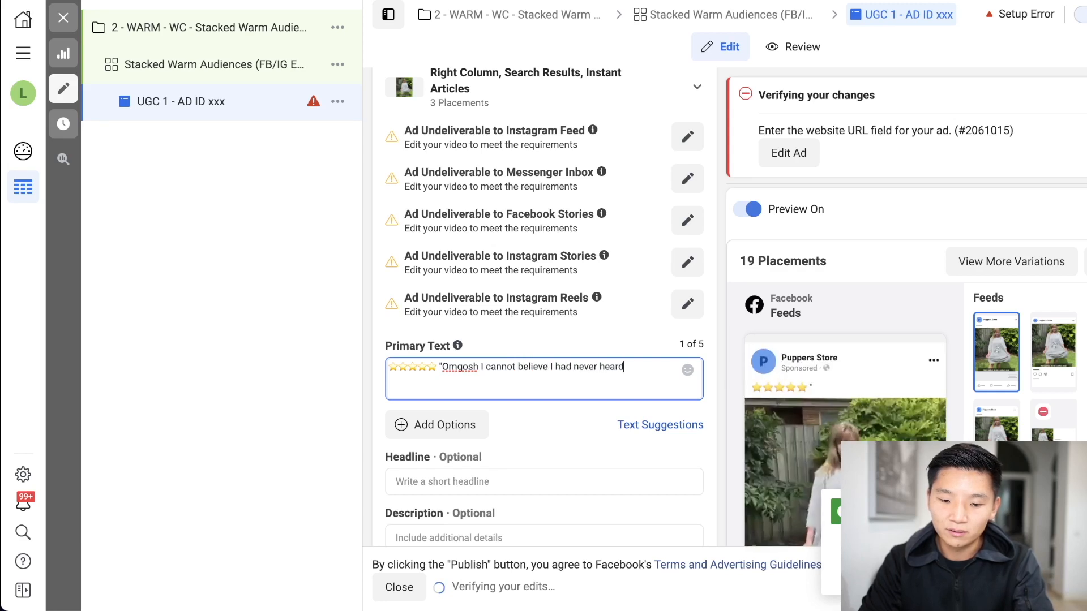
type(" of this amazing pro")
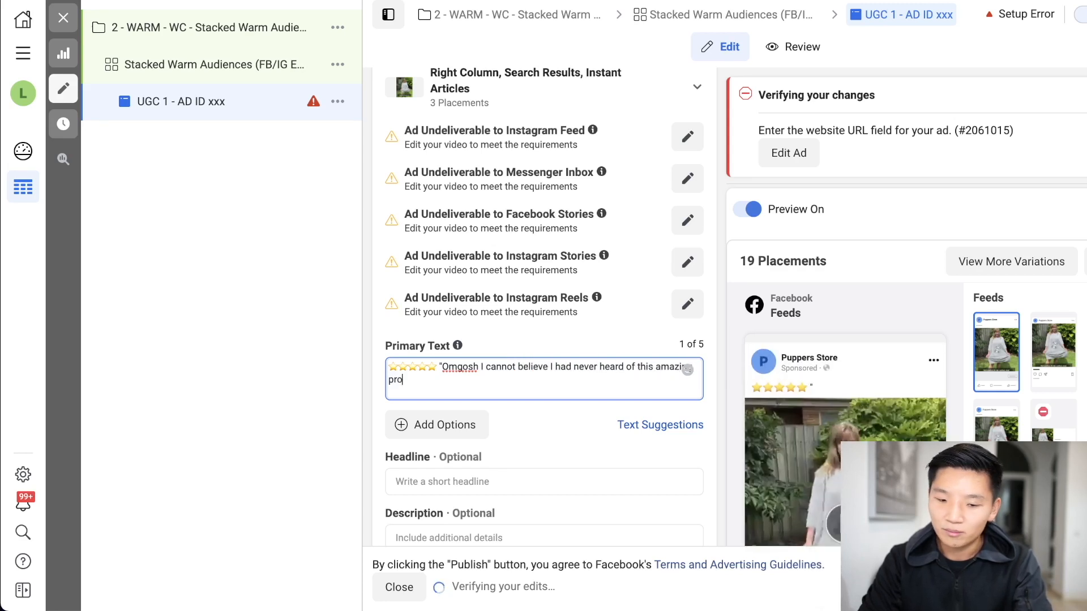
type("duct before. What")
type("hanger! ")
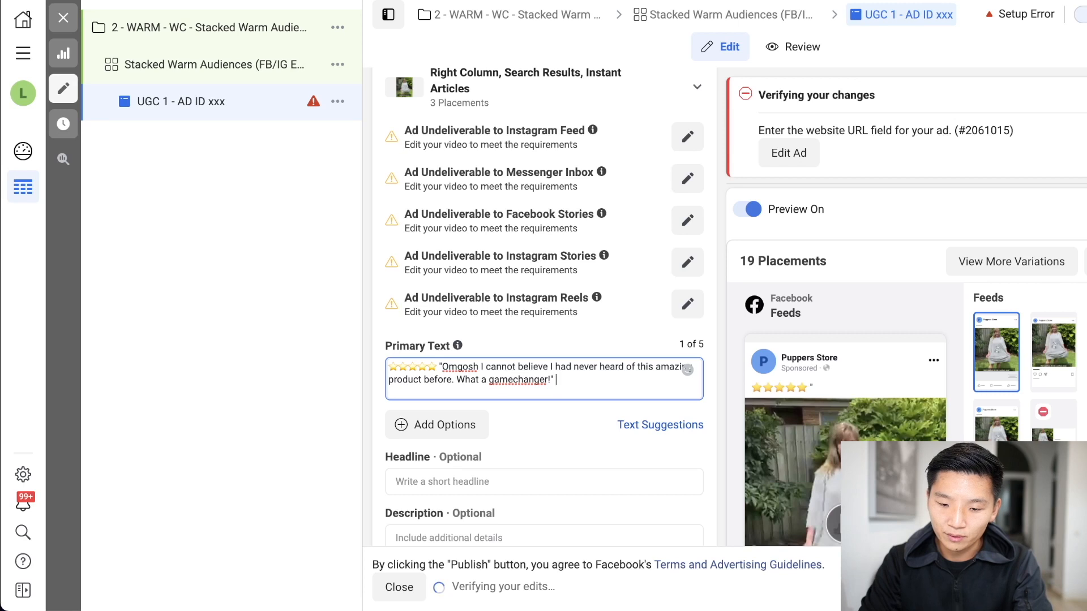
type(" Clare")
key("BackSpace")
key("BackSpace")
type("ire")
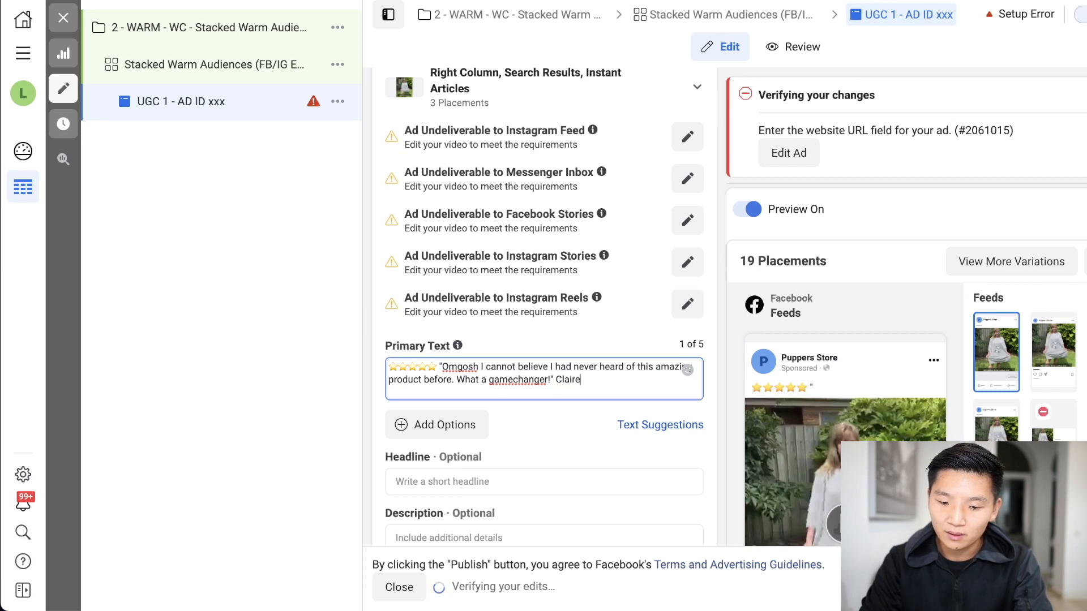
type(" B.")
Below a blank line, add "Try yours today with our 30 day money back guarantee." and expand the full text in the ad preview
key("Return")
key("Return")
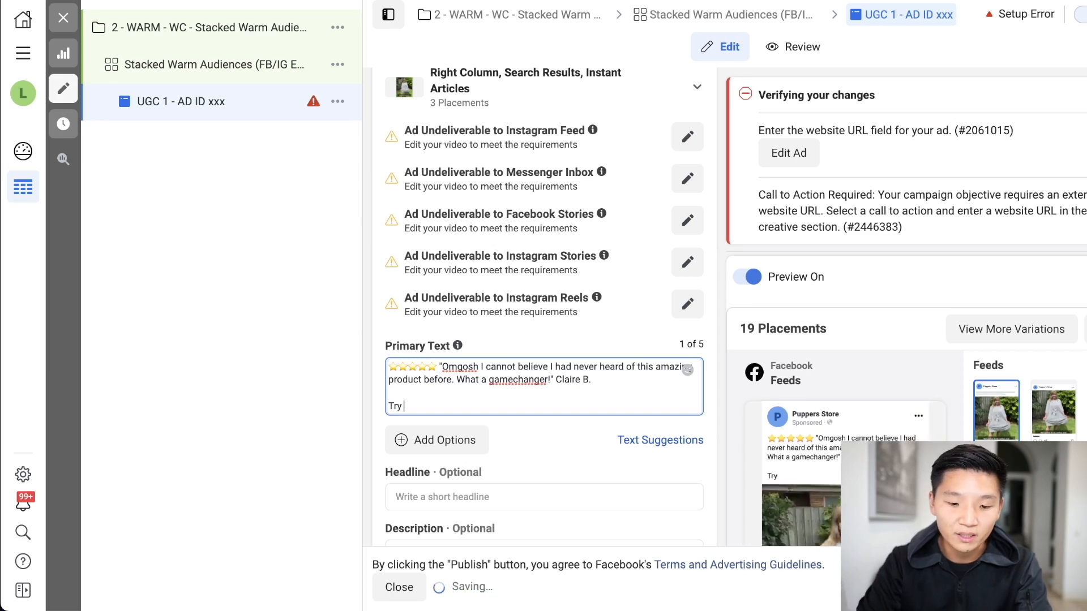
type("yours today with ")
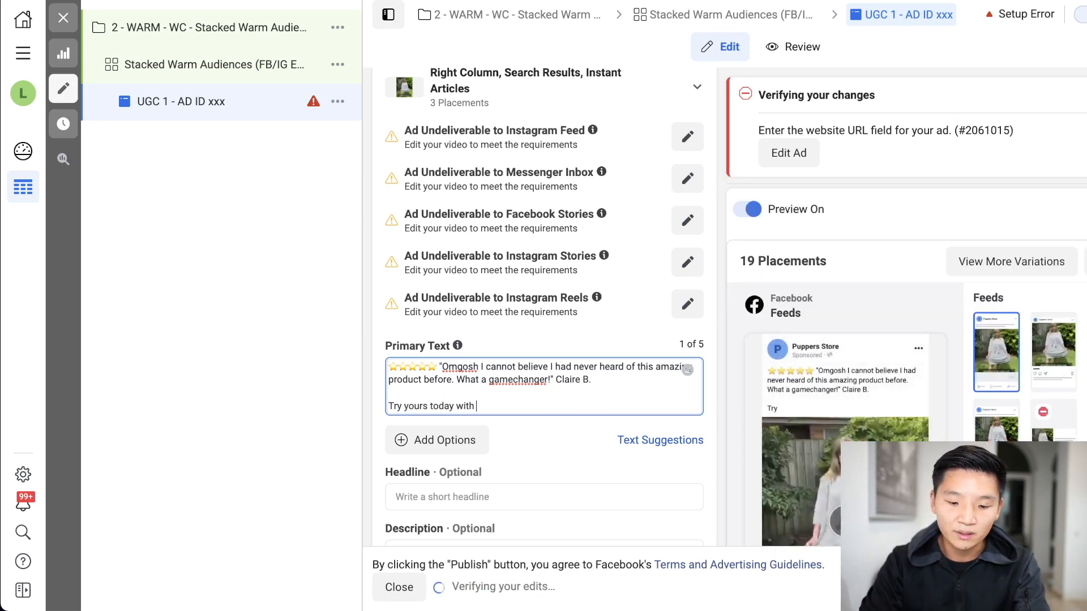
type("30 days money back")
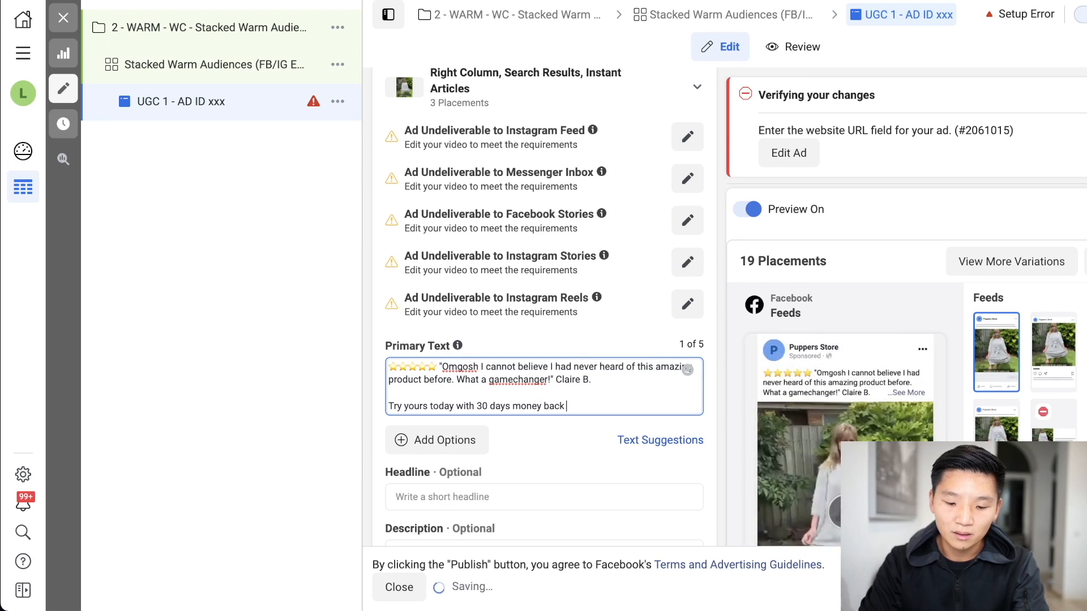
key("BackSpace")
key("BackSpace")
key("BackSpace")
key("BackSpace")
key("BackSpace")
key("BackSpace")
key("BackSpace")
key("BackSpace")
key("BackSpace")
key("BackSpace")
key("BackSpace")
key("BackSpace")
key("BackSpace")
key("BackSpace")
key("BackSpace")
key("BackSpace")
key("BackSpace")
key("BackSpace")
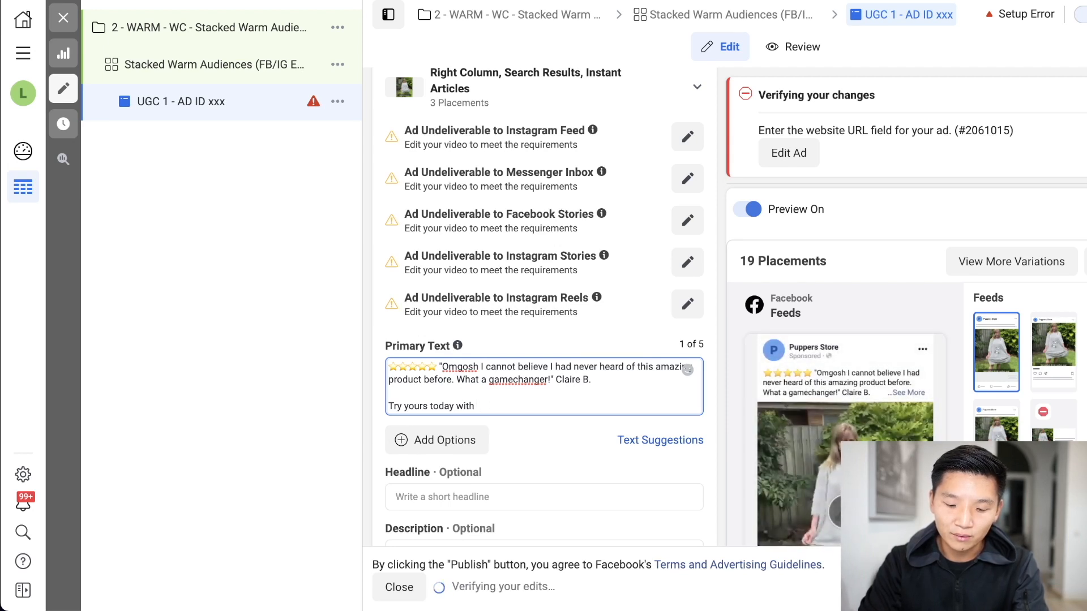
type("our 30 day money back guran")
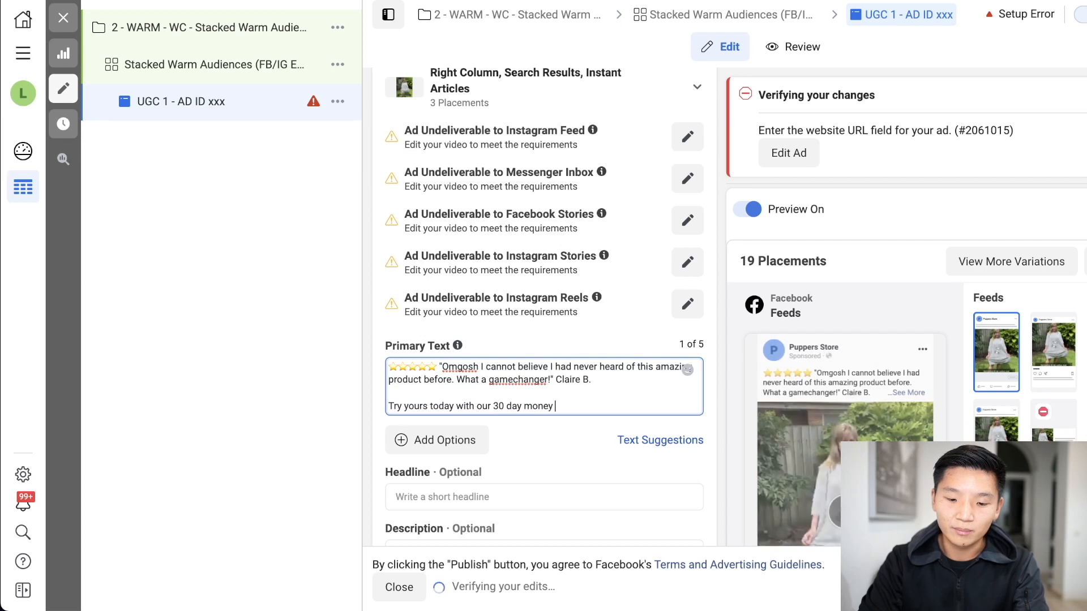
key("BackSpace")
key("BackSpace")
key("BackSpace")
key("BackSpace")
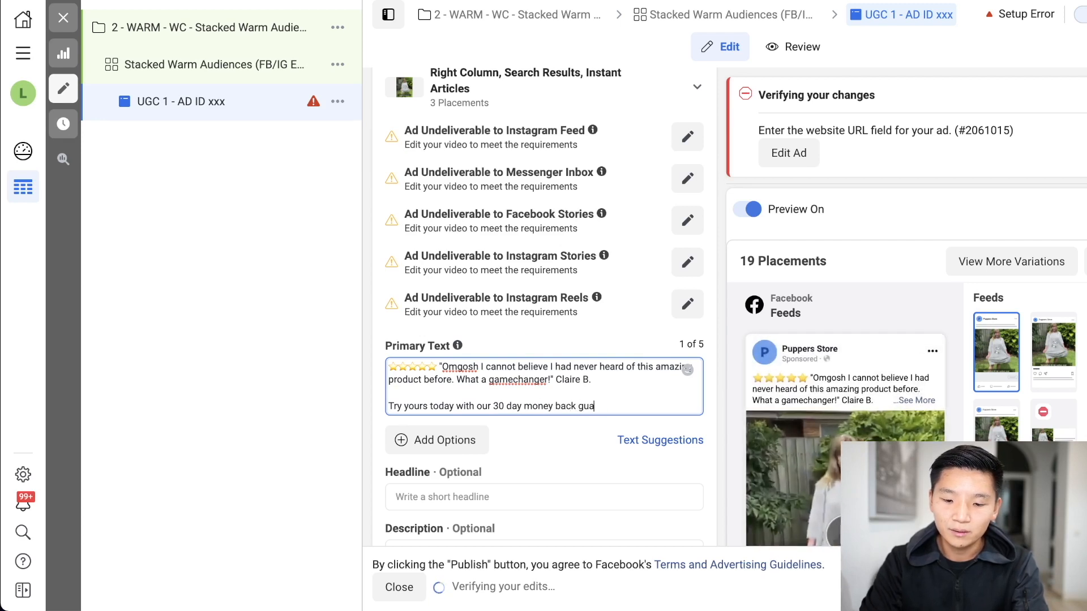
type("ur")
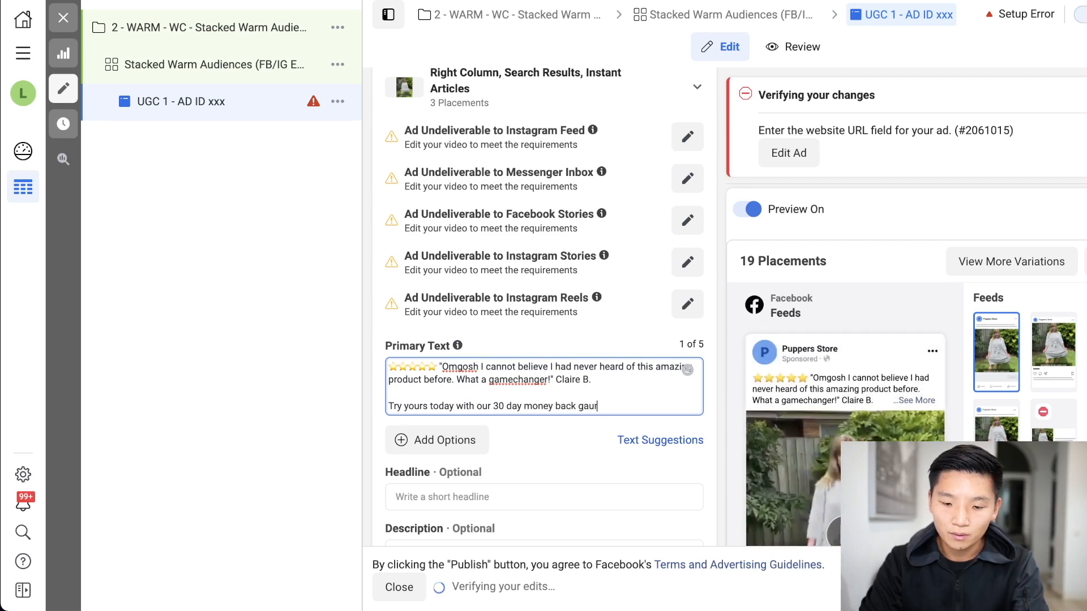
type("arantee")
key("BackSpace")
type(".")
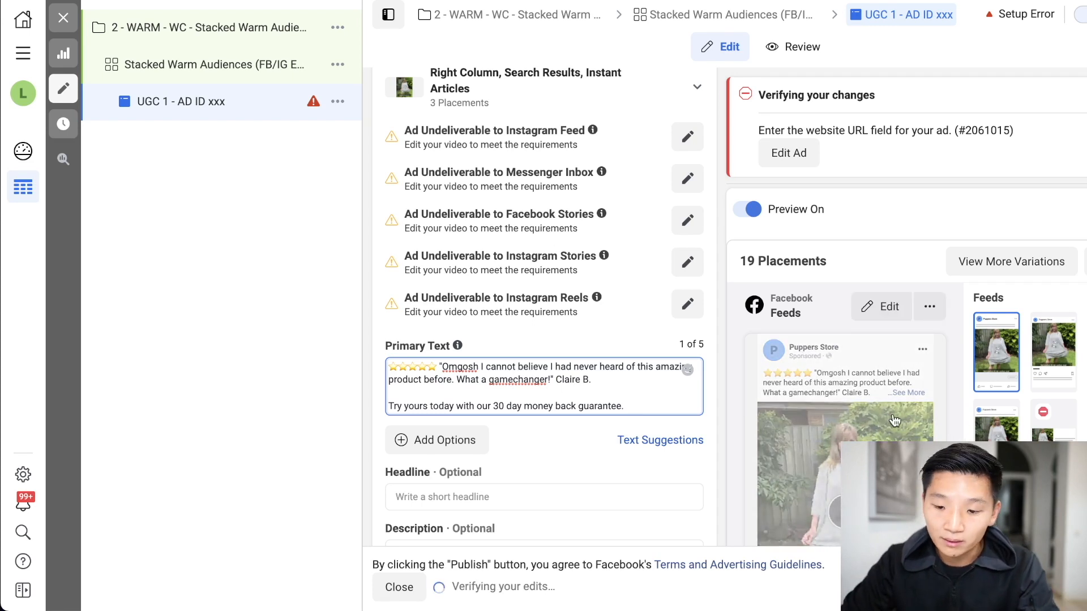
left_click(900, 395)
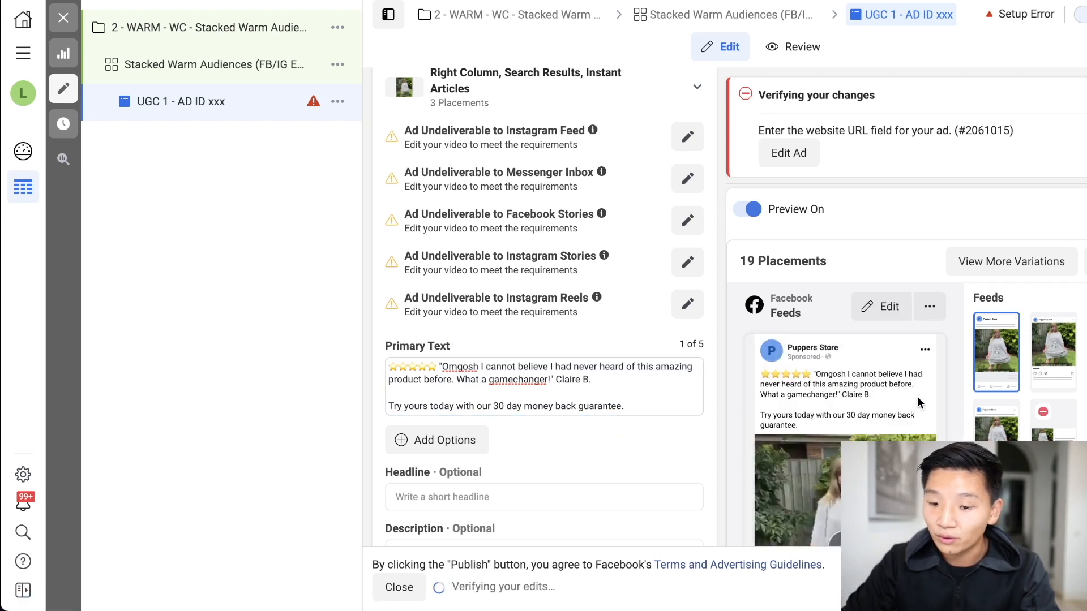
scroll(531, 446, "down", 1)
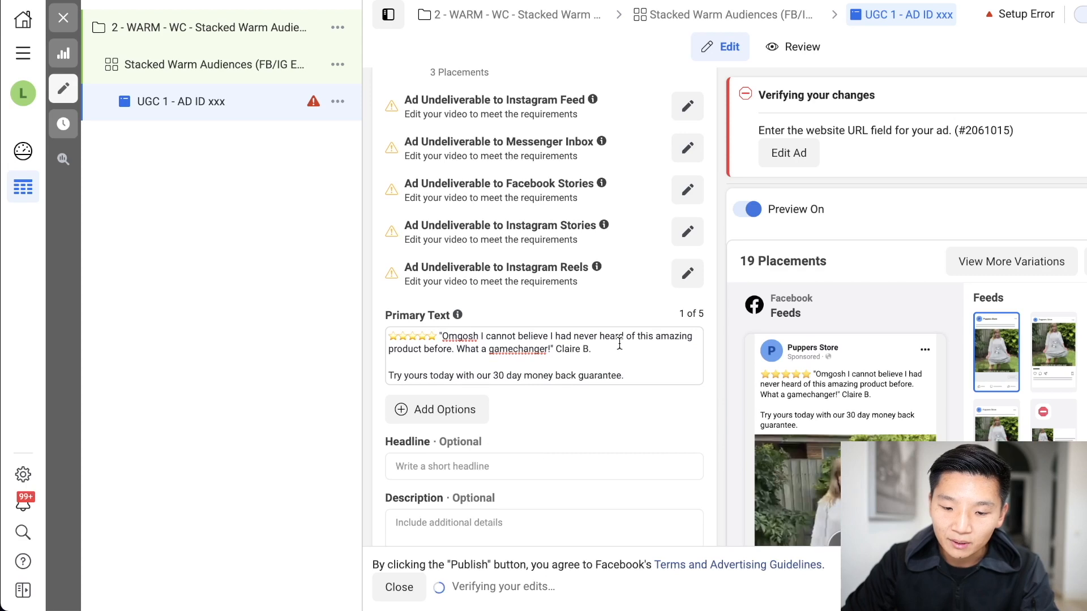
Copy the five-star testimonial in the primary text and repeat it three more times, separated by blank lines, above the money back guarantee line
left_click_drag(593, 349, 286, 315)
key("ctrl+c")
left_click(640, 344)
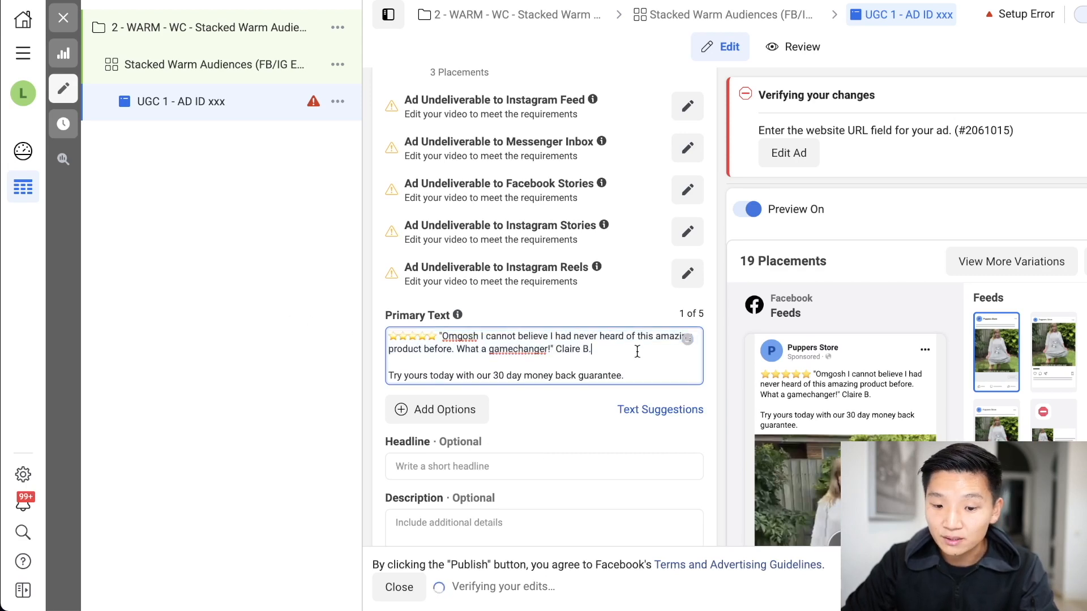
key("Return")
key("Return")
key("ctrl+v")
key("Return")
key("ctrl+v")
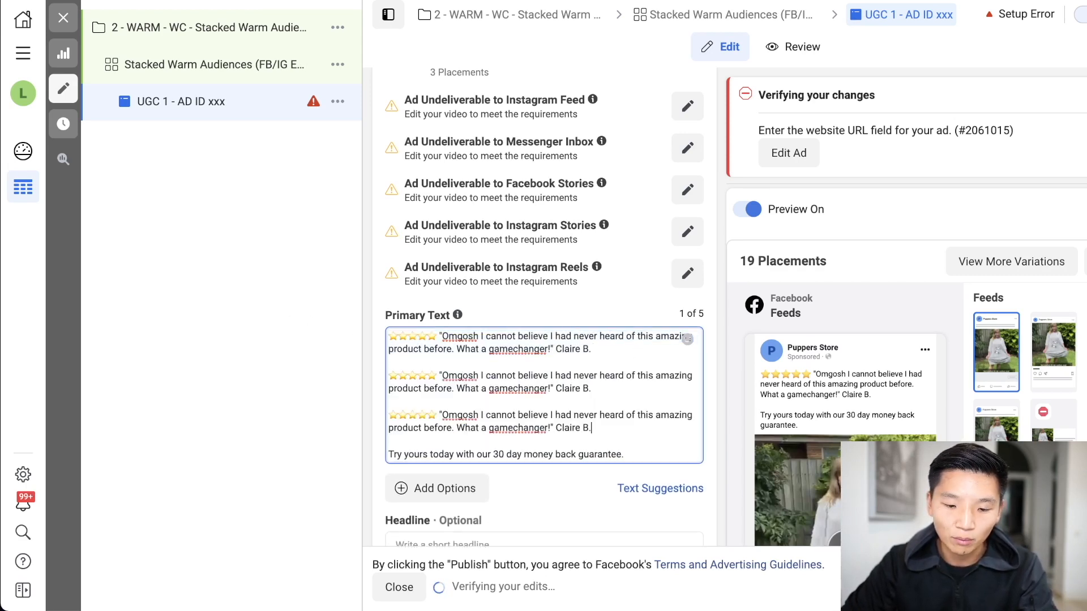
key("Return")
key("Return")
key("ctrl+v")
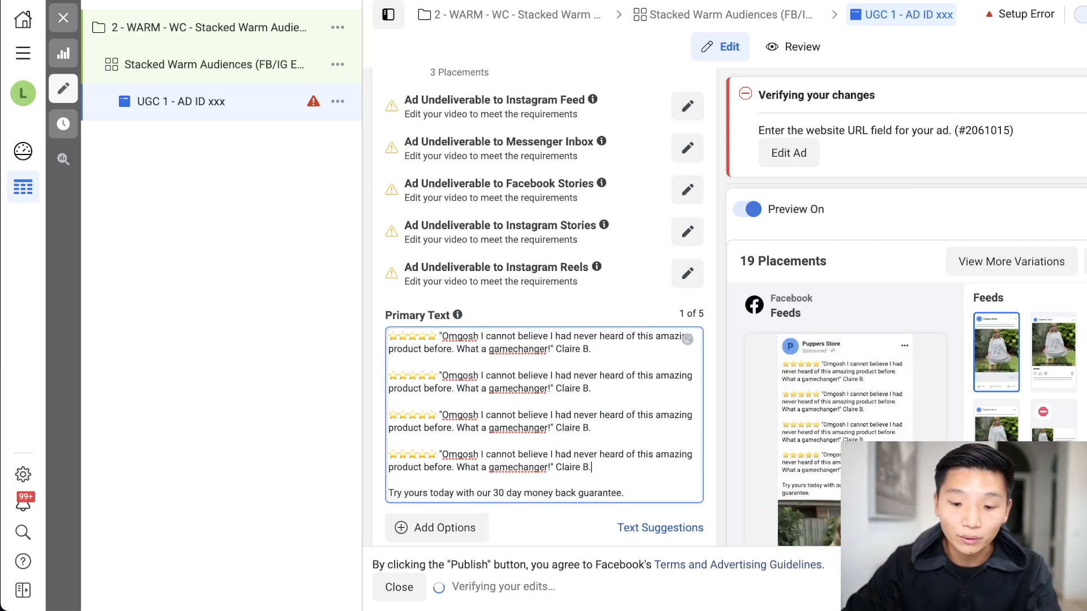
Write the ad headline "Changed the lives of 1000's of Americans Nationwide!"
scroll(634, 351, "down", 3)
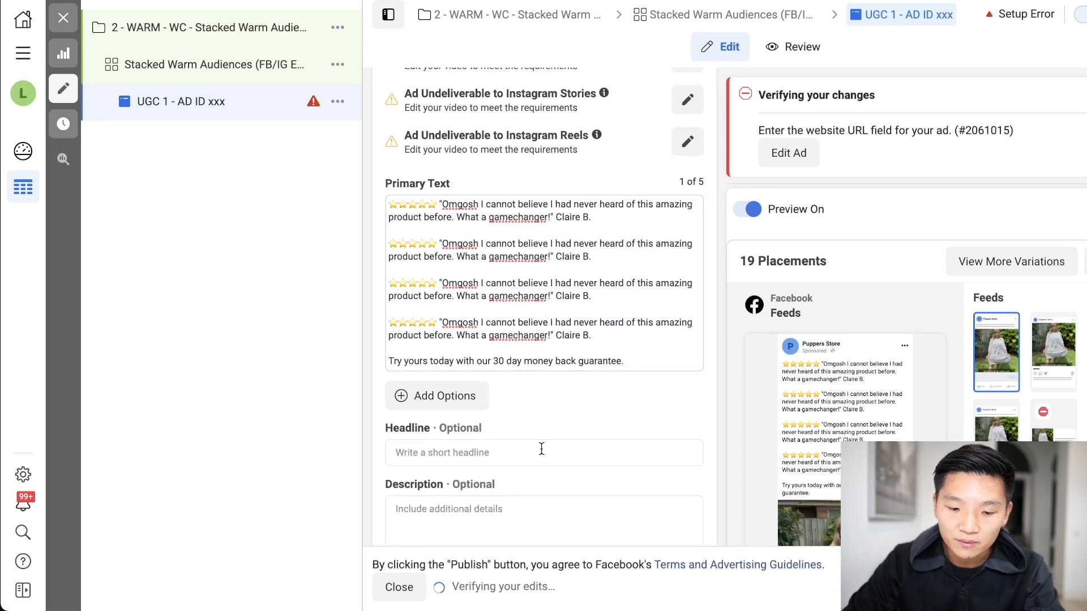
left_click(541, 449)
type("Changed the lives of 1000's")
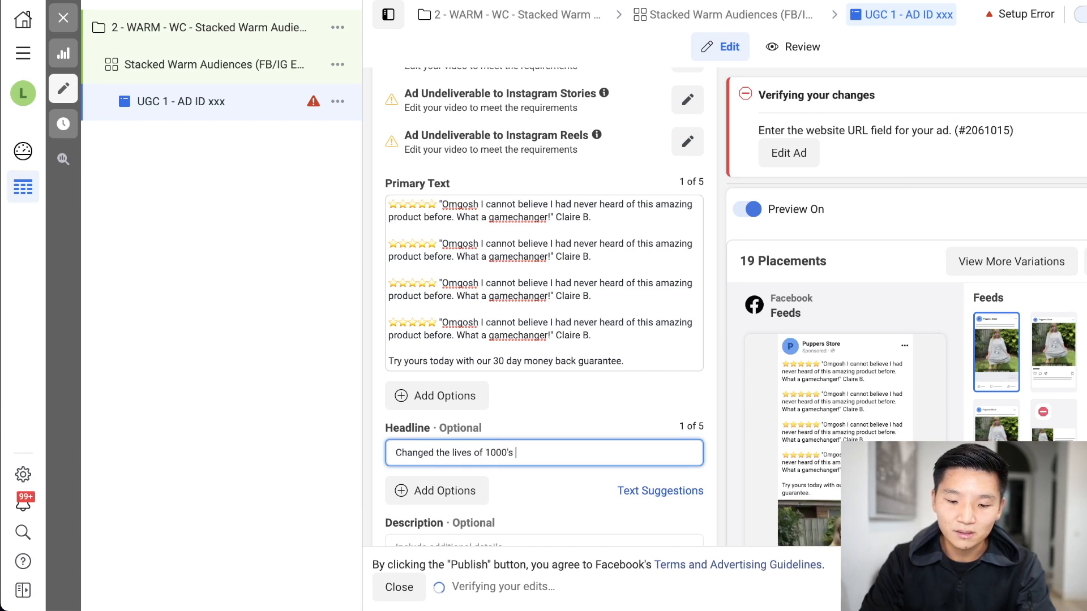
type(" of Americans ")
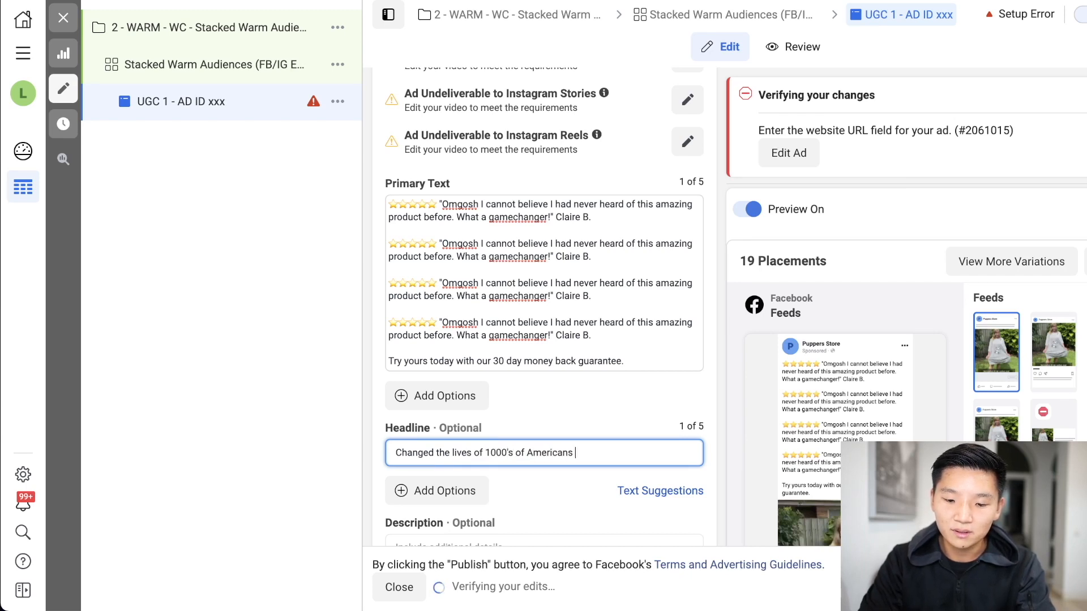
type("Nationwide!")
Enter google.com as the website URL for the ad's destination
scroll(546, 449, "down", 2)
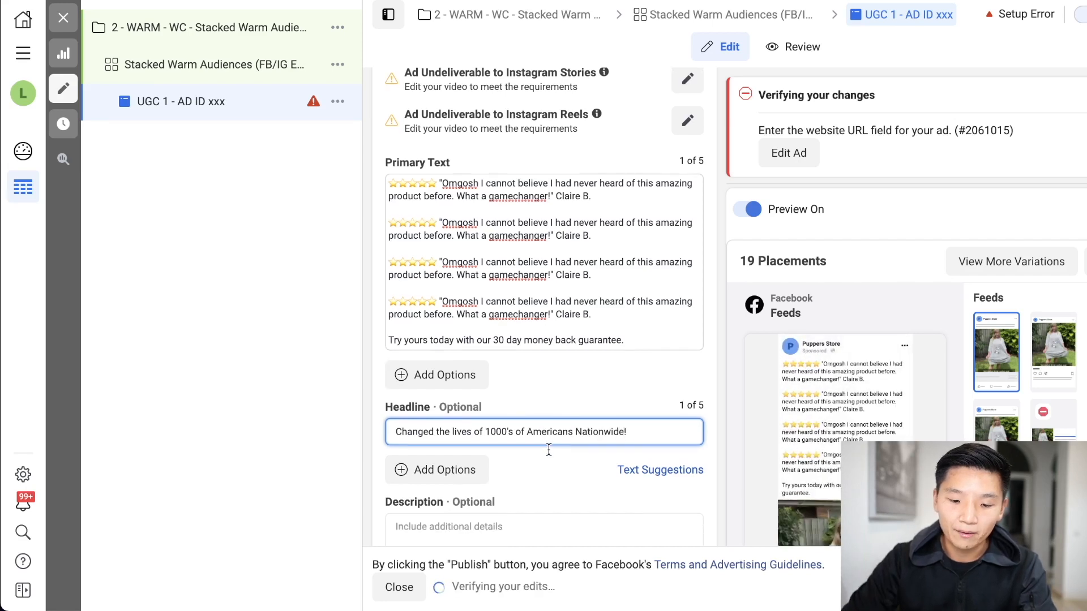
scroll(554, 452, "down", 2)
scroll(502, 444, "down", 4)
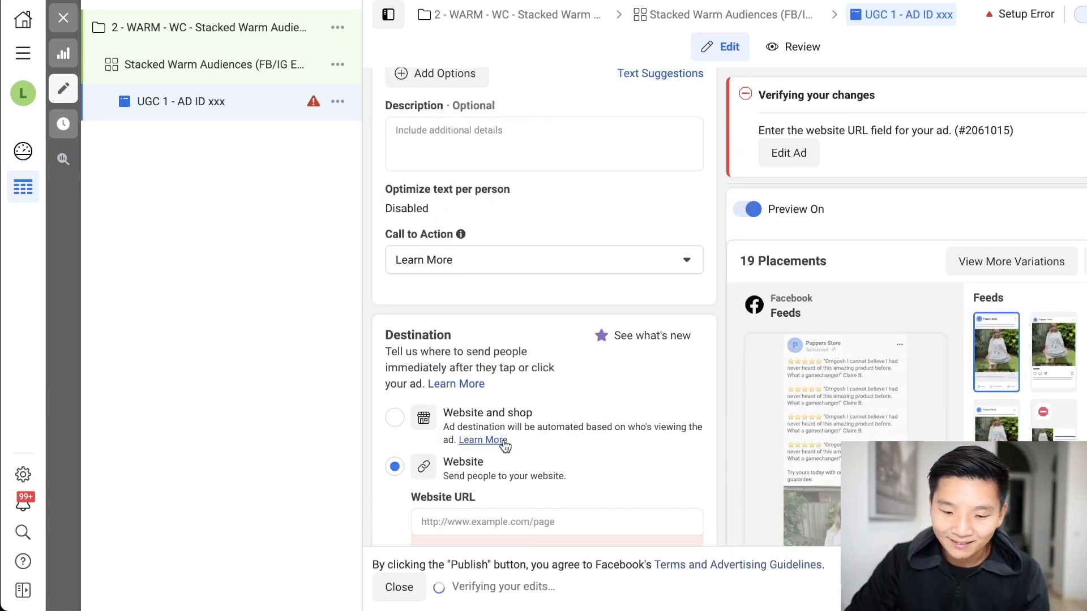
left_click(506, 501)
type("goo")
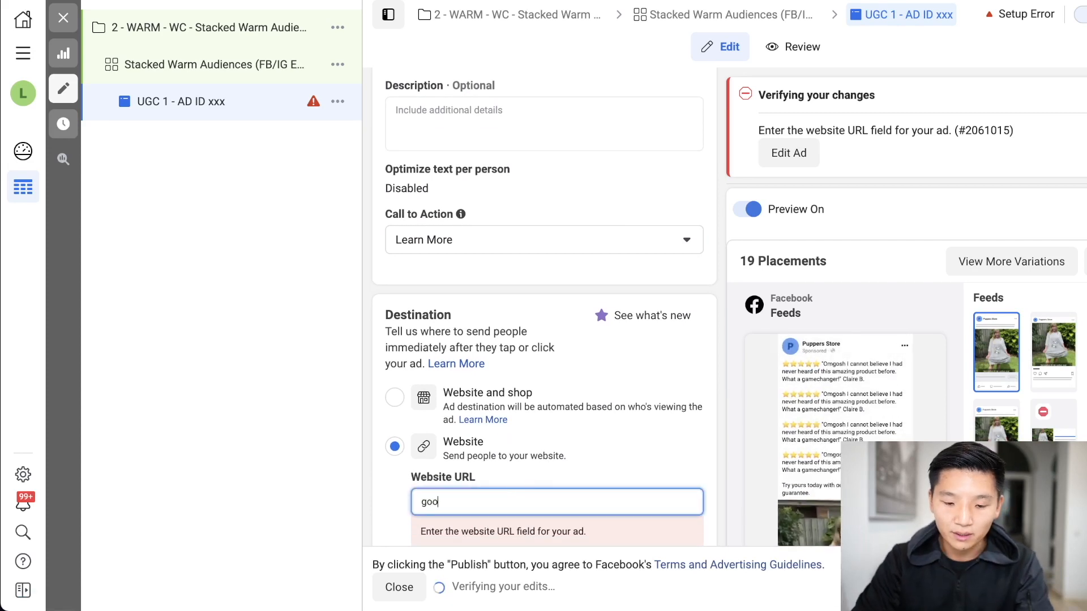
type("gle.com")
key("Tab")
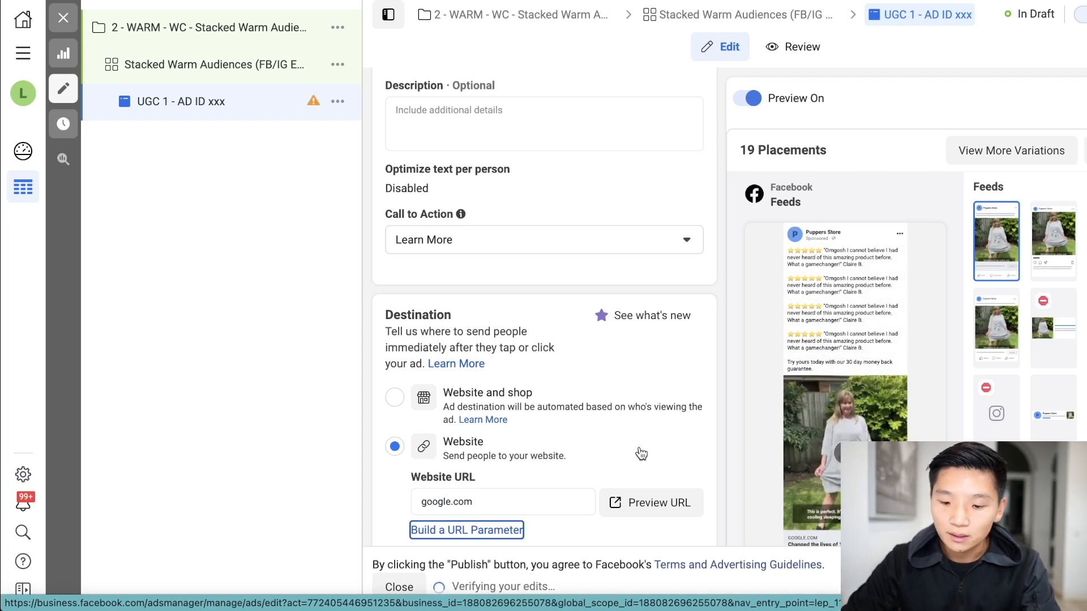
Copy the UTM string from the desktop sticky note into the ad's URL parameters: utm_source=facebook&utm_medium=ads&utm_campaign={{campaign.name}}&utm_content={{adset.name}}&utm_term={{ad.name}}
scroll(634, 453, "down", 2)
scroll(630, 453, "down", 8)
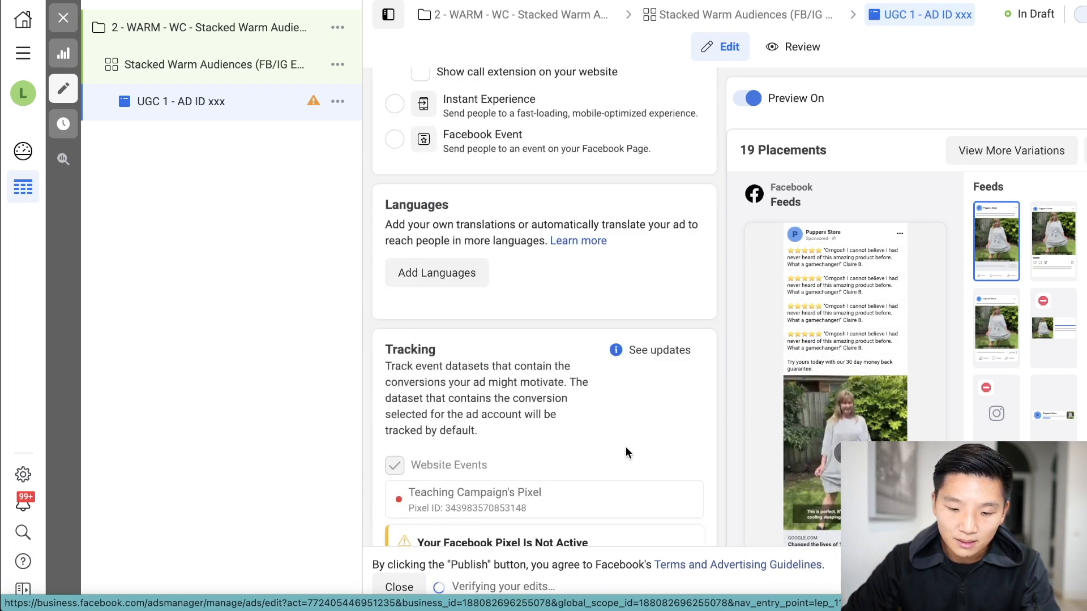
scroll(626, 448, "down", 6)
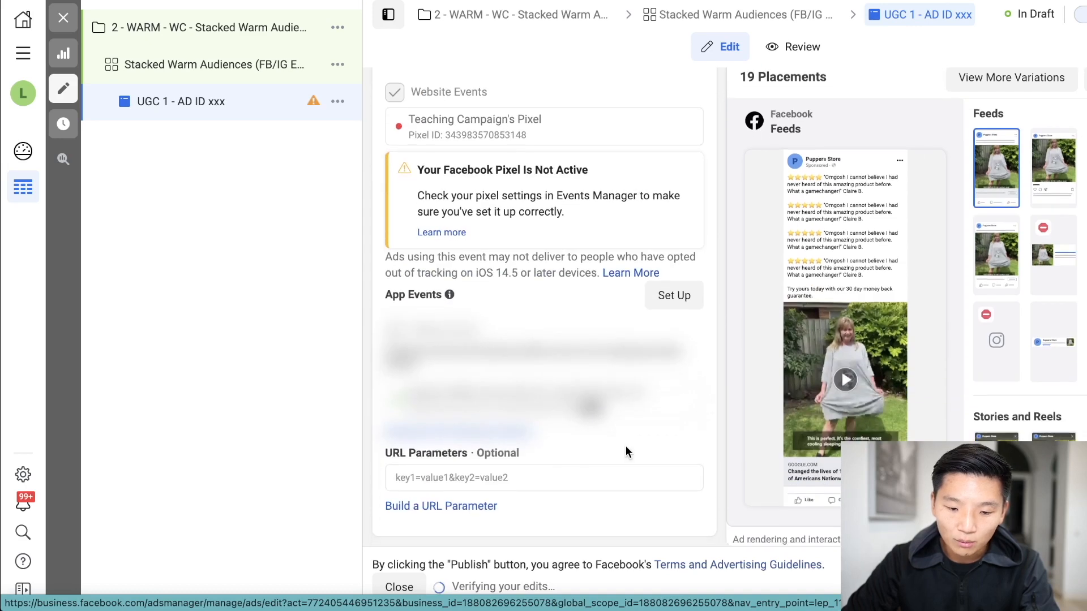
key("ctrl+Up")
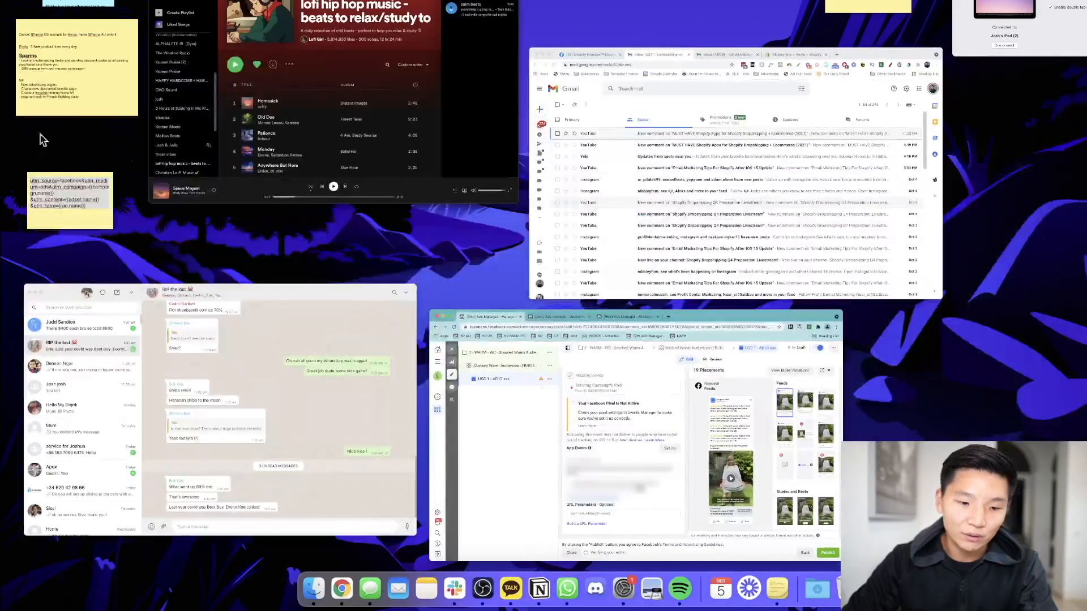
left_click(66, 187)
key("ctrl+Up")
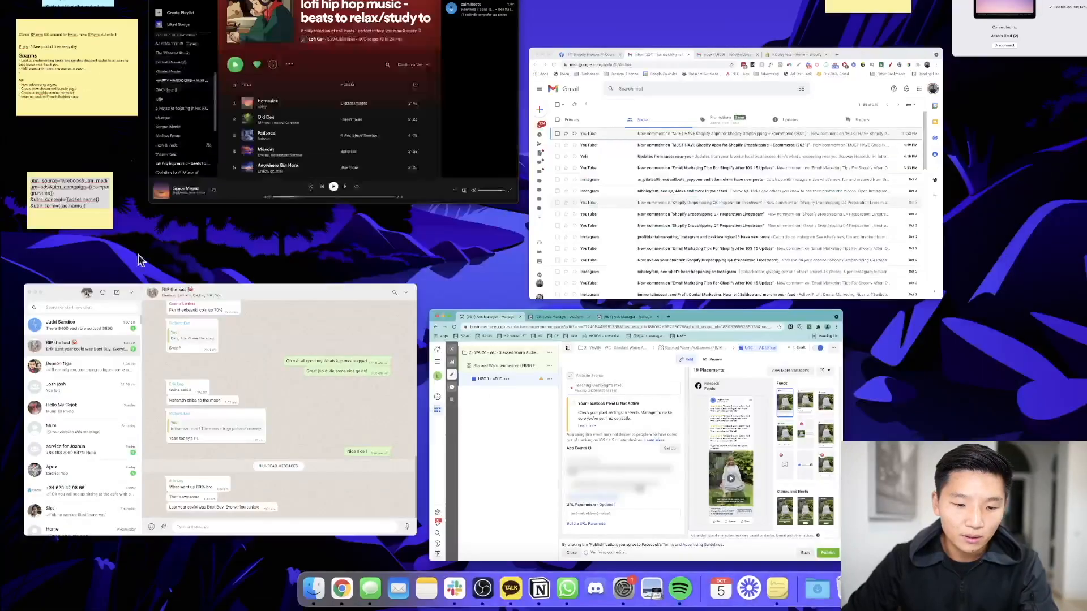
left_click(84, 205)
left_click(535, 481)
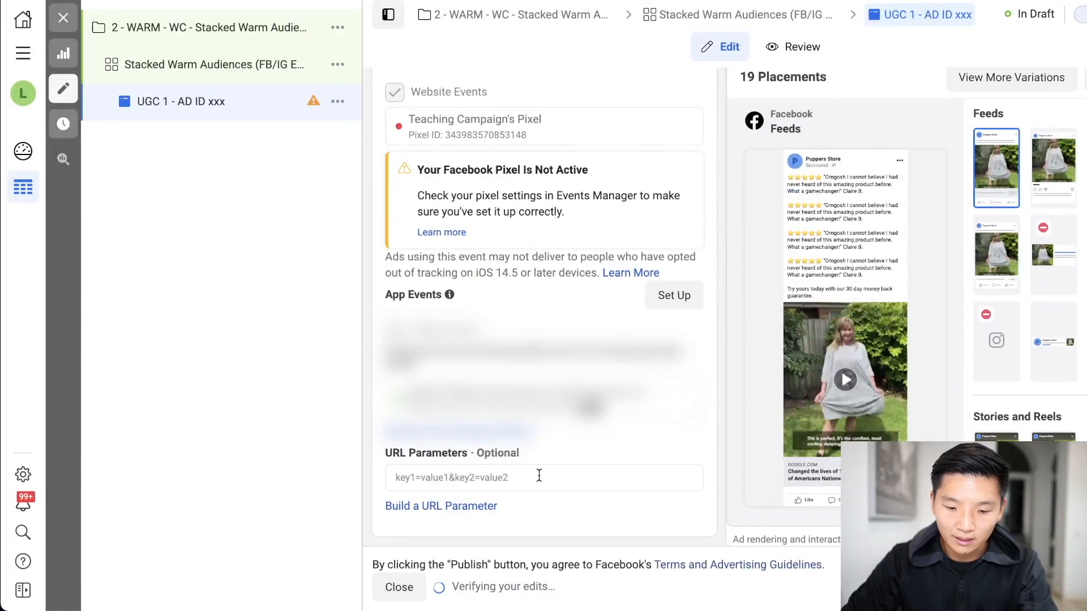
key("super+v")
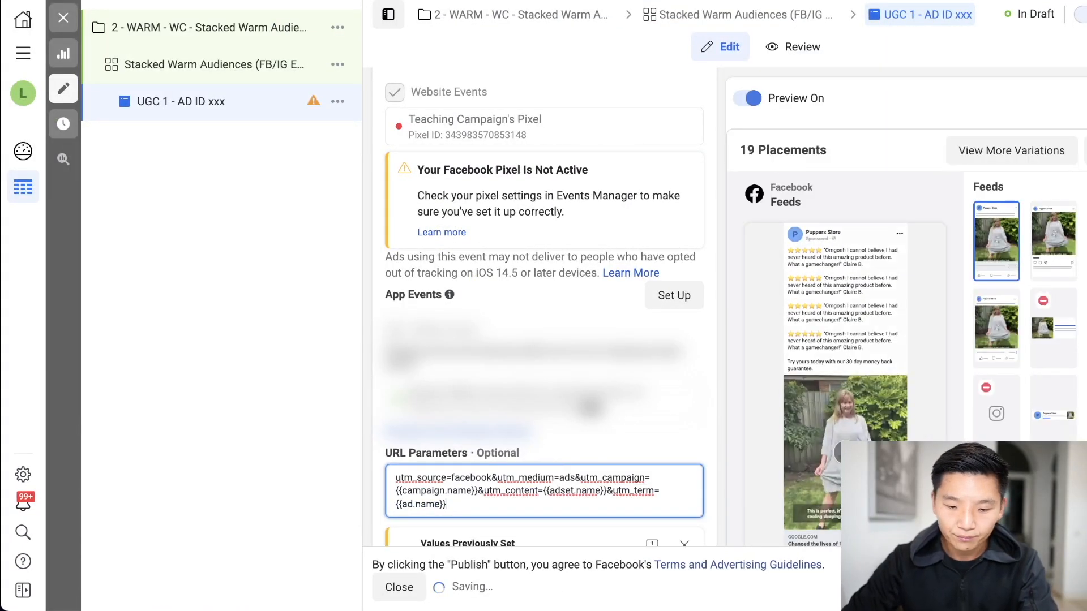
left_click(617, 526)
scroll(614, 487, "down", 4)
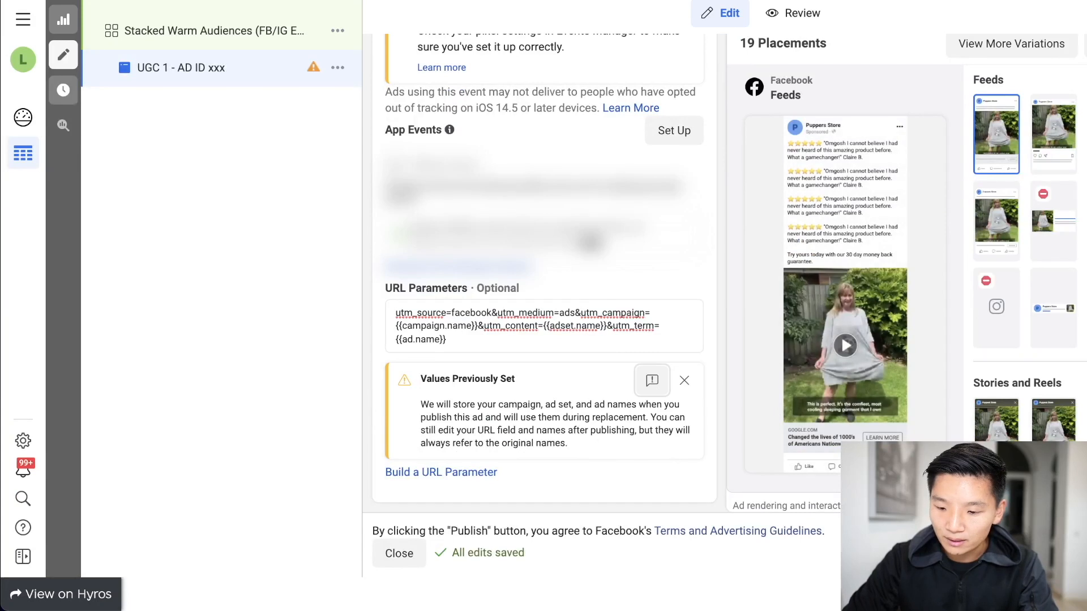
Start creating a new campaign with the Conversions objective
scroll(583, 338, "up", 5)
scroll(587, 342, "up", 7)
scroll(589, 349, "up", 1)
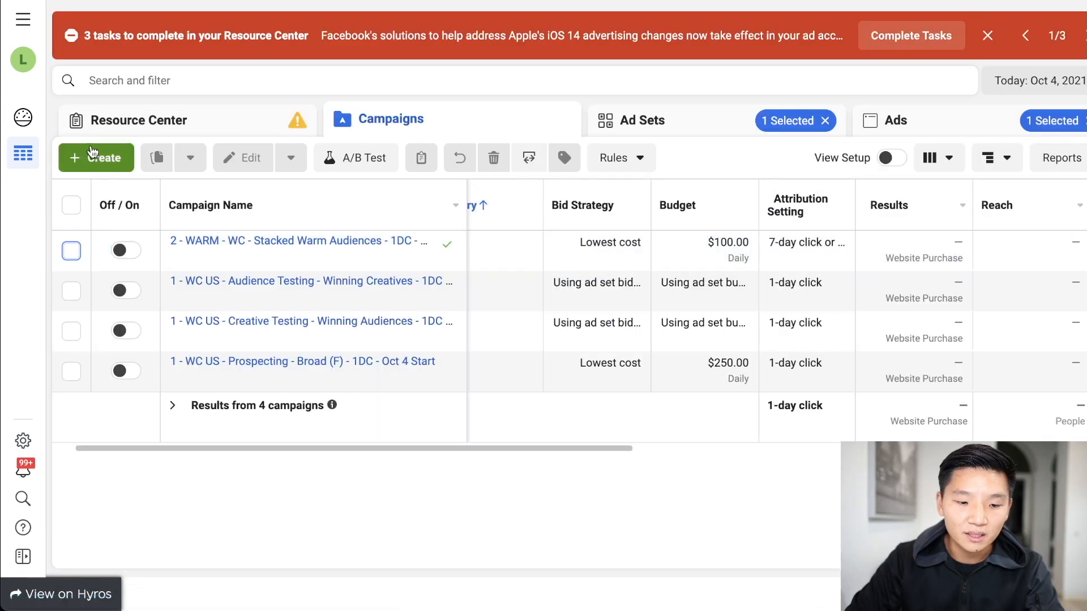
left_click(92, 153)
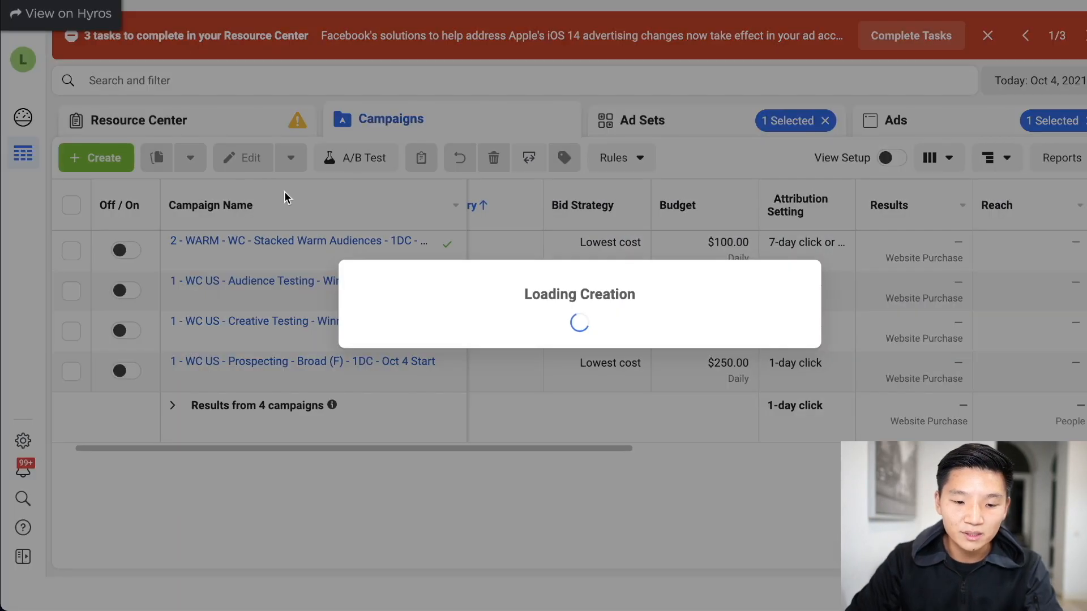
left_click(715, 259)
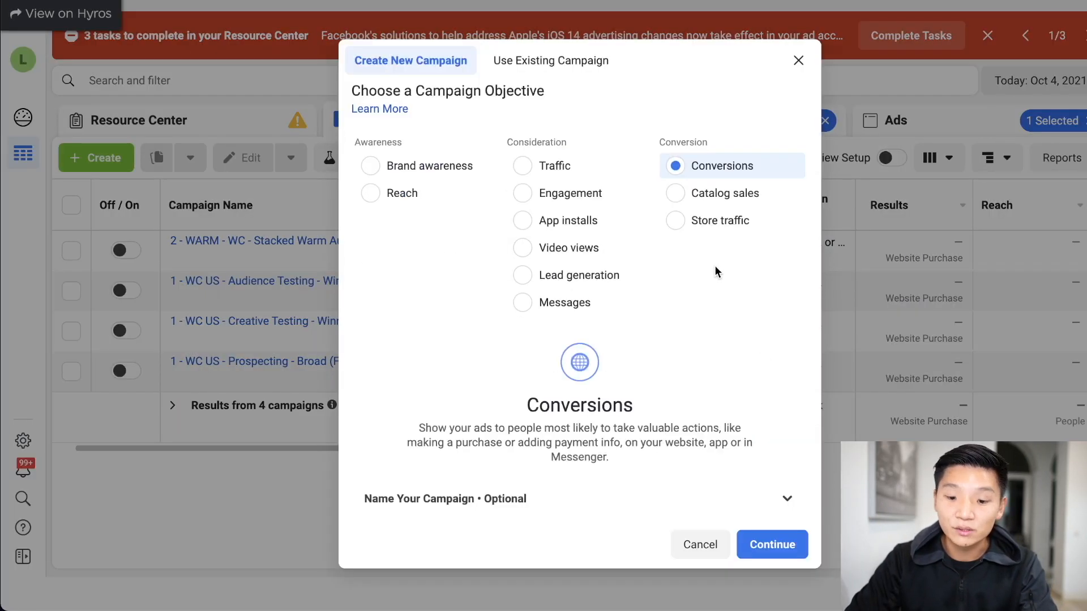
Name the new campaign "3 - HOT - WC - Stacked HOT Audiences - 1DC -" and continue to its settings
left_click(512, 515)
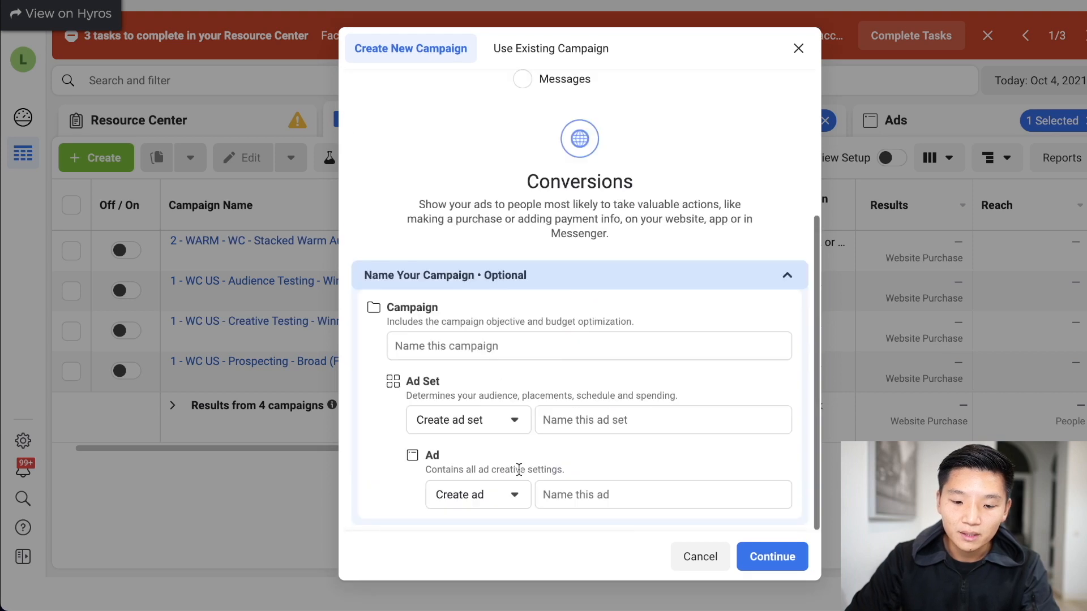
left_click(453, 346)
type("4")
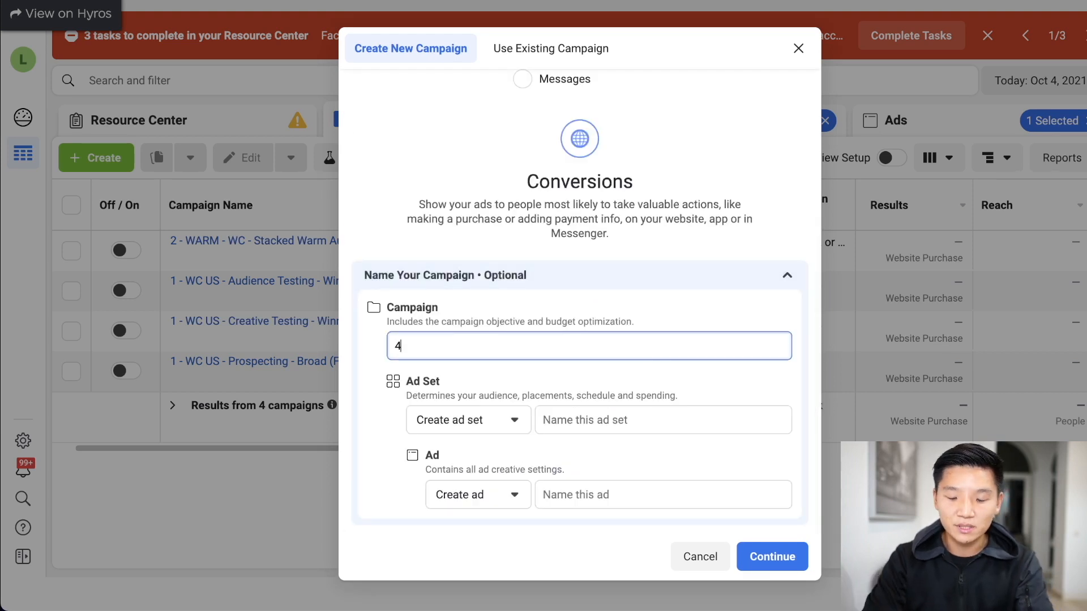
type("3")
key("BackSpace")
key("BackSpace")
type("3 ")
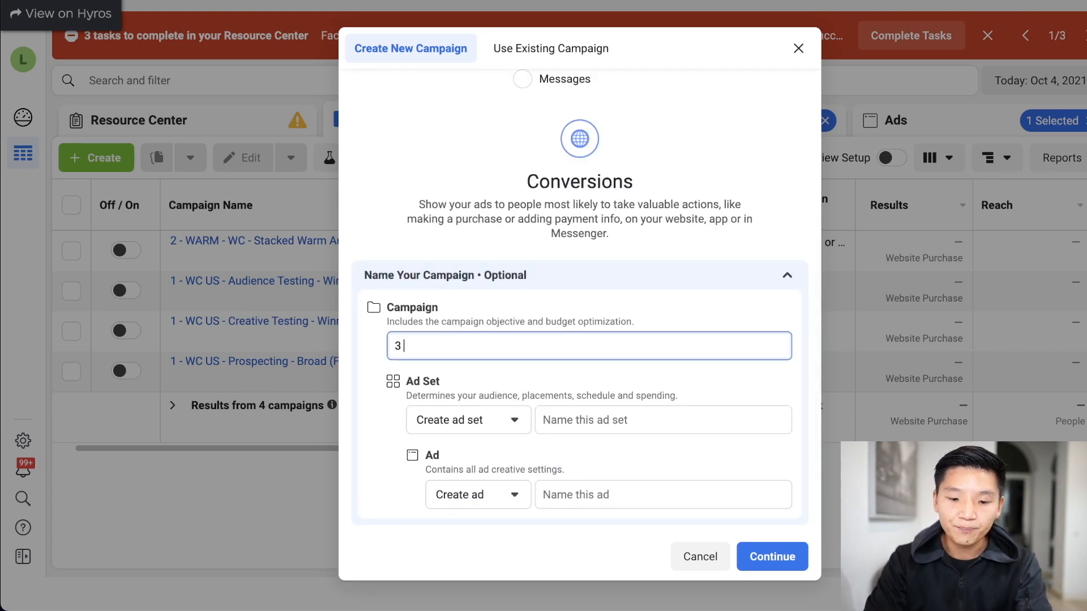
type("- HOT")
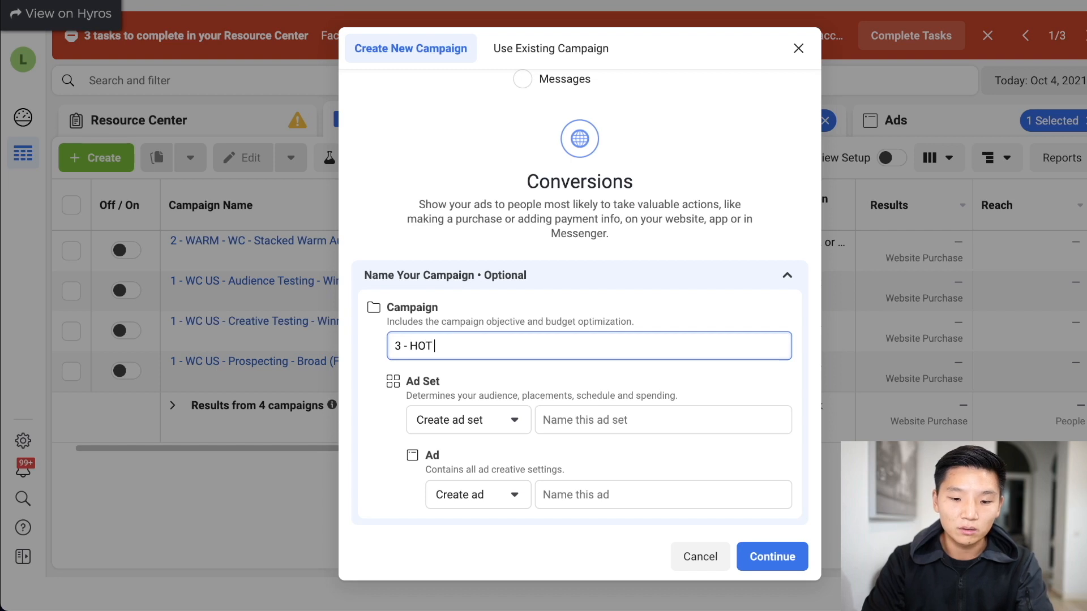
type(" - WC")
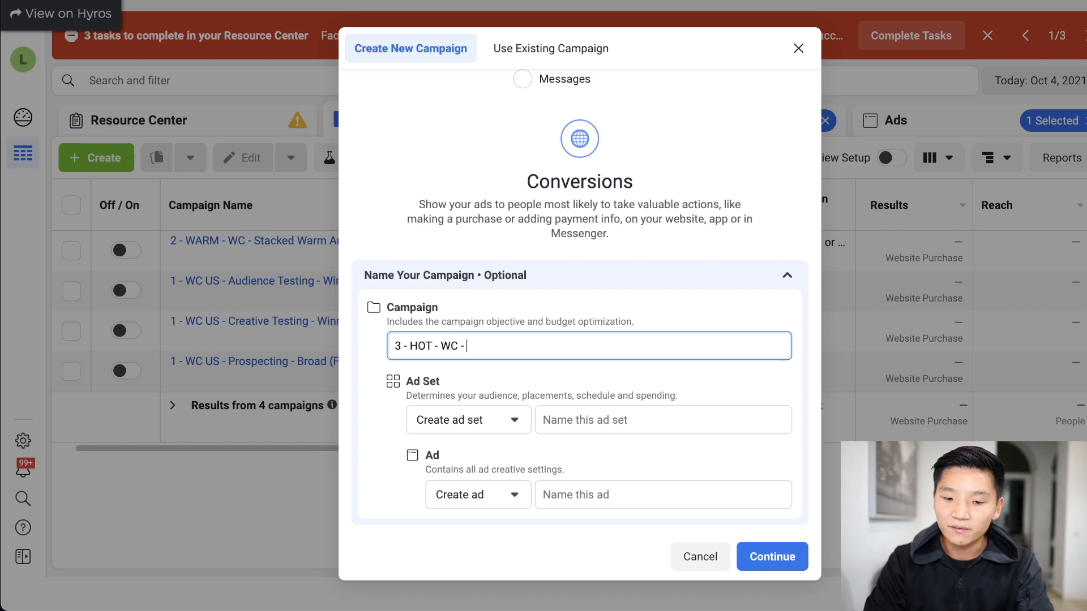
type(" - Stacked ")
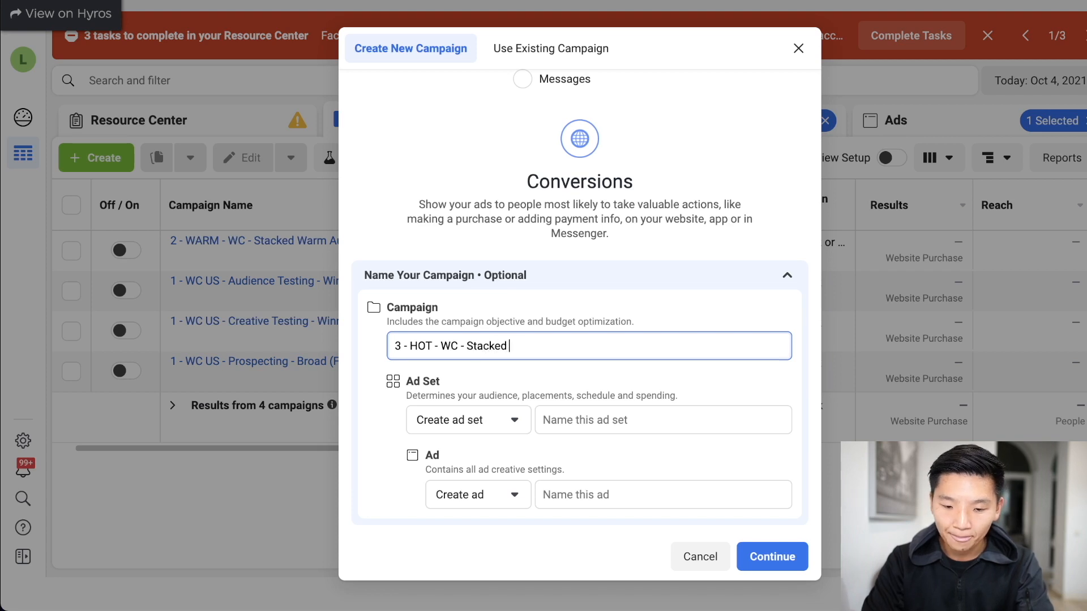
type("HOT Audiences - 1DC -")
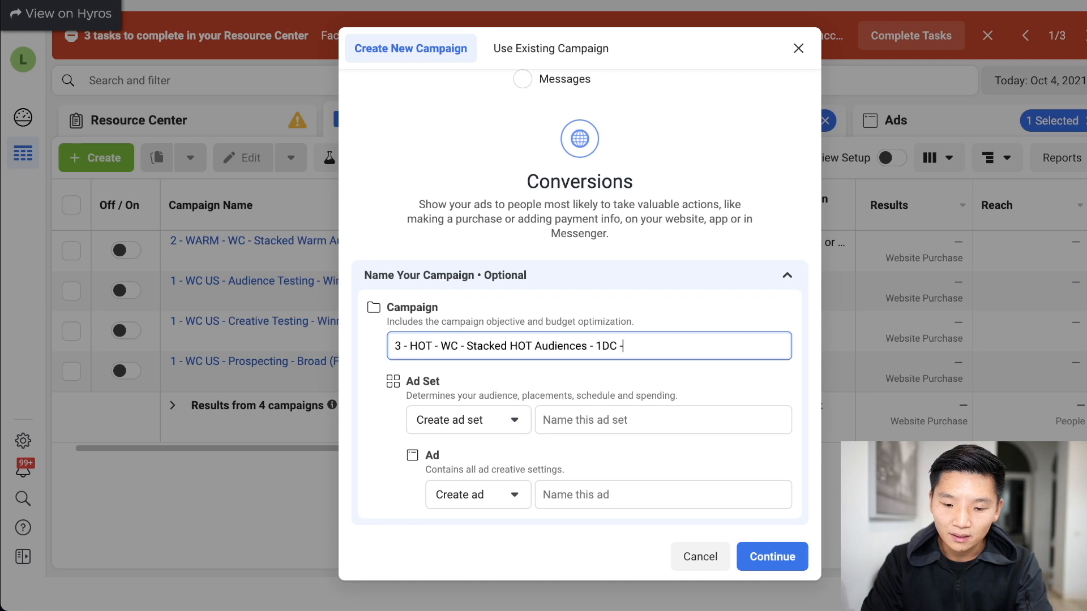
key("Tab")
left_click(765, 560)
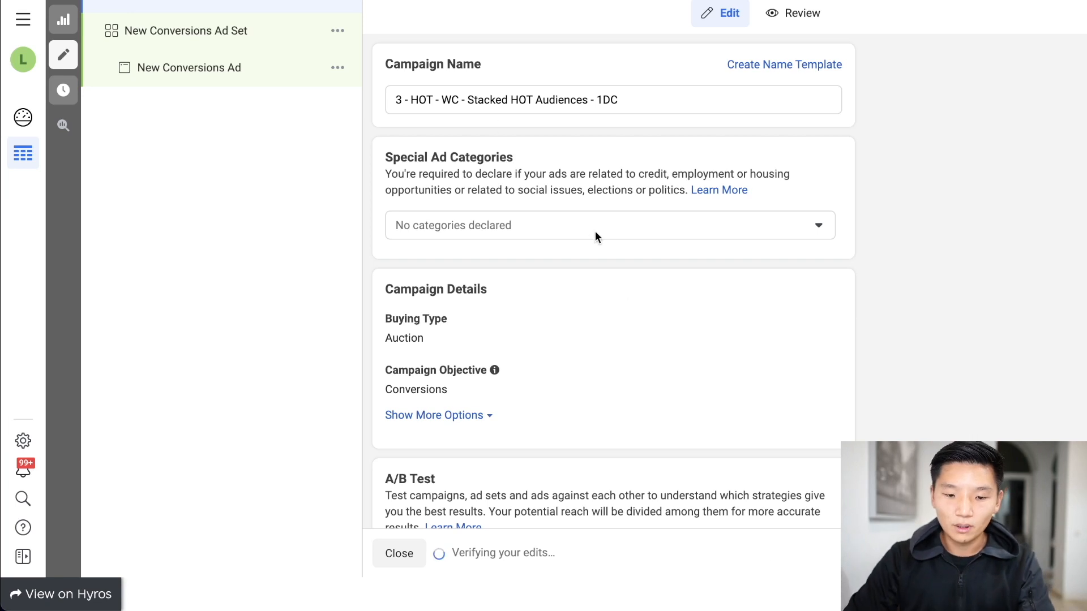
Turn on Campaign Budget Optimization for the HOT campaign and set its daily budget to $50.00
scroll(588, 237, "down", 5)
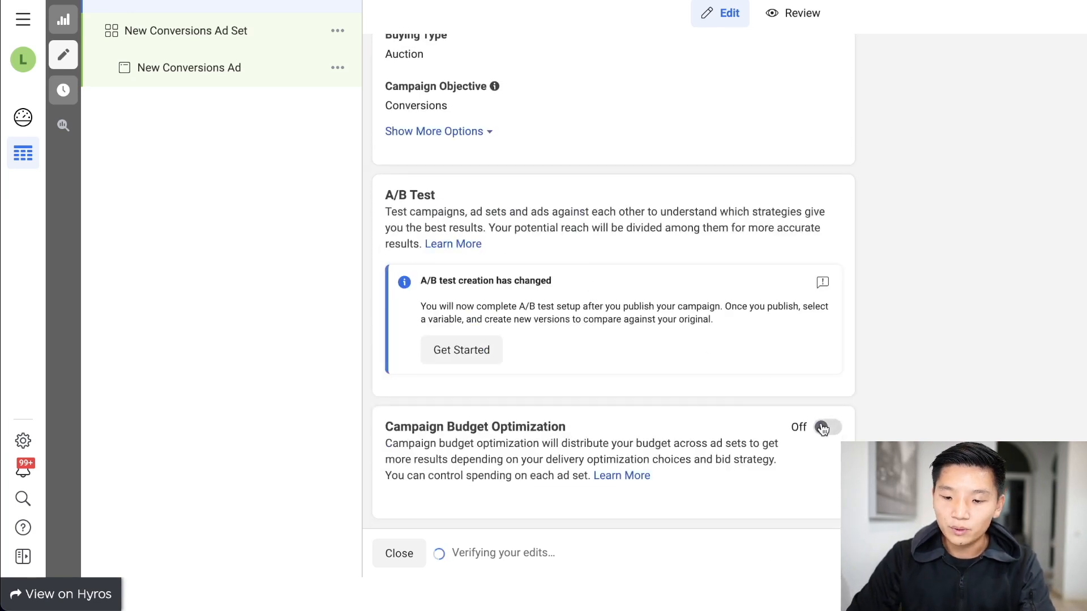
left_click(823, 429)
scroll(694, 357, "down", 2)
left_click(709, 385)
key("ctrl+a")
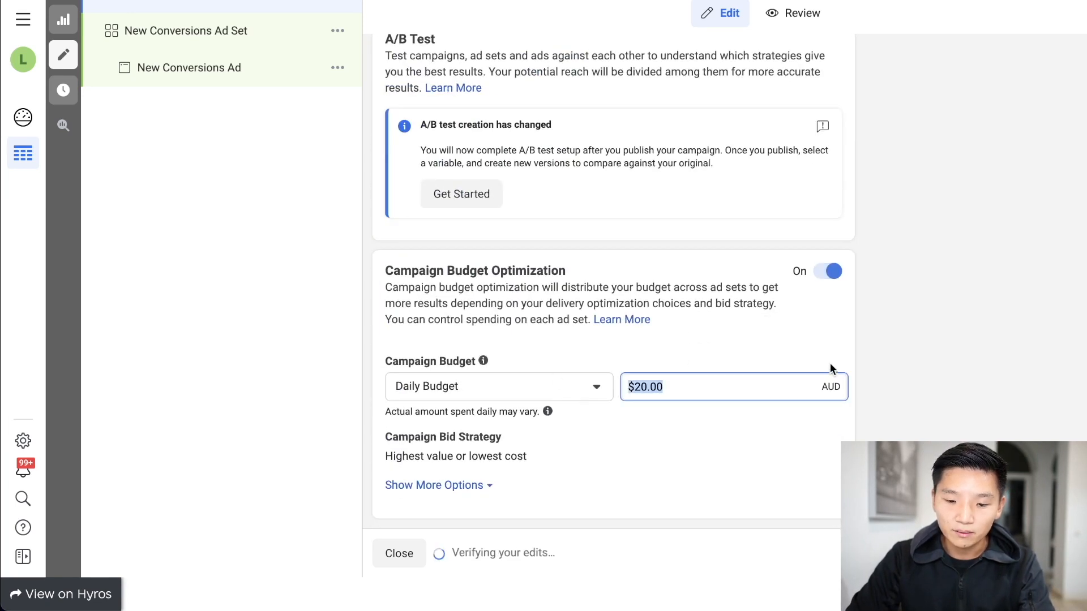
type("50")
key("Tab")
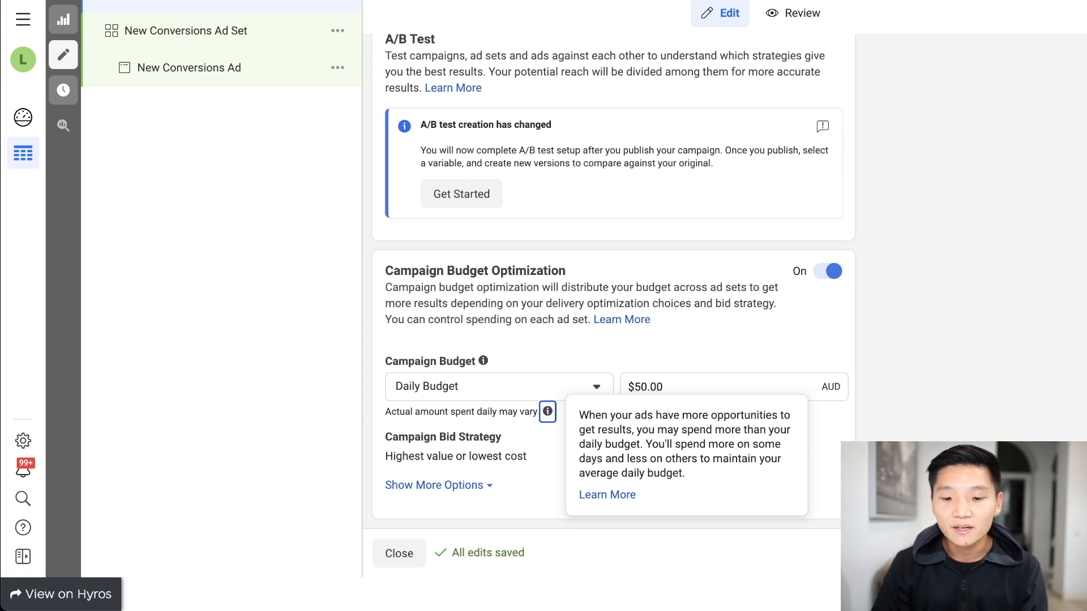
Name the HOT campaign's ad set "STACKED HOT AUDIENCES (Anyone that has been on the website)"
scroll(343, 258, "up", 1)
left_click(233, 75)
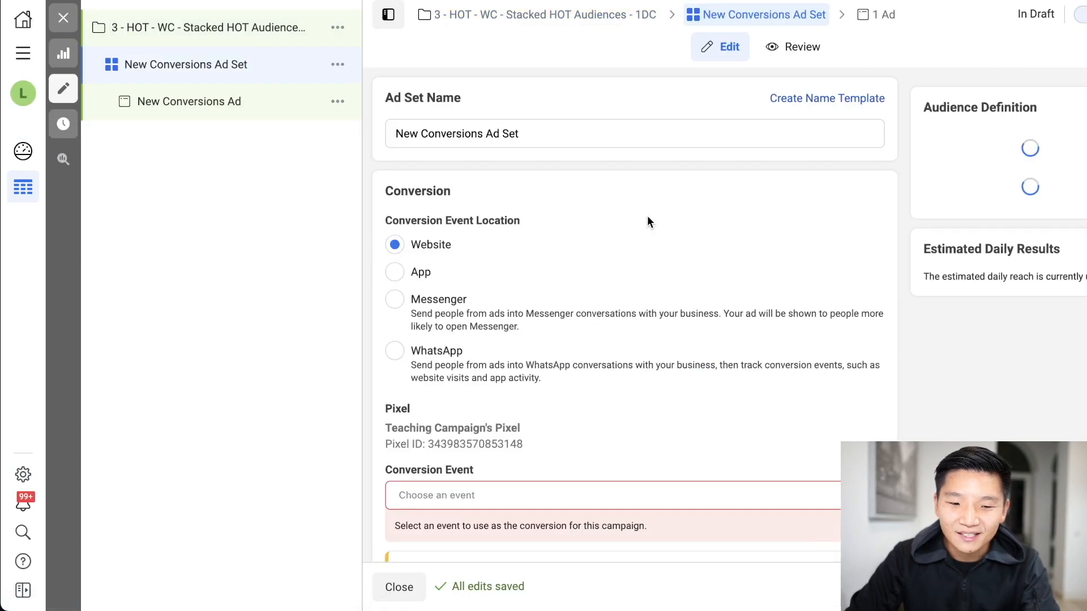
triple_click(604, 133)
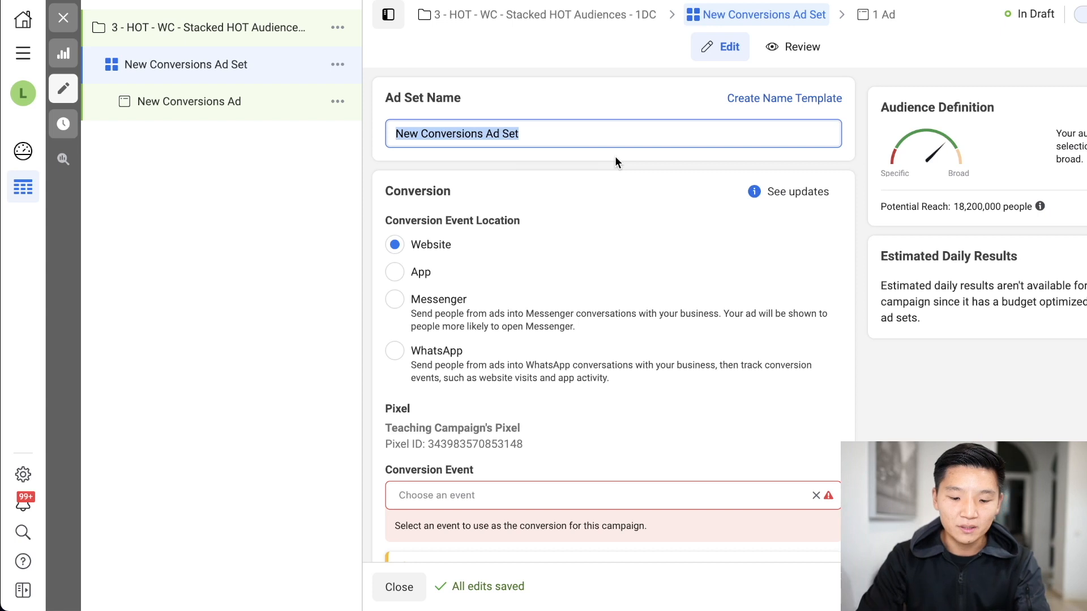
type("STACKED WARM")
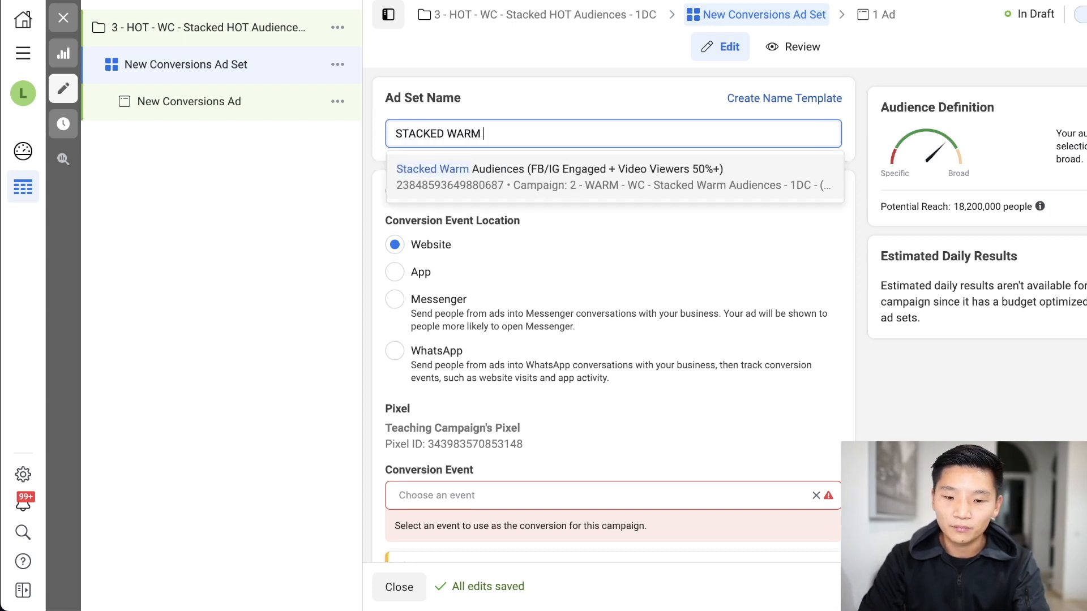
key("BackSpace")
key("BackSpace")
key("BackSpace")
key("BackSpace")
key("BackSpace")
type("HOT AU")
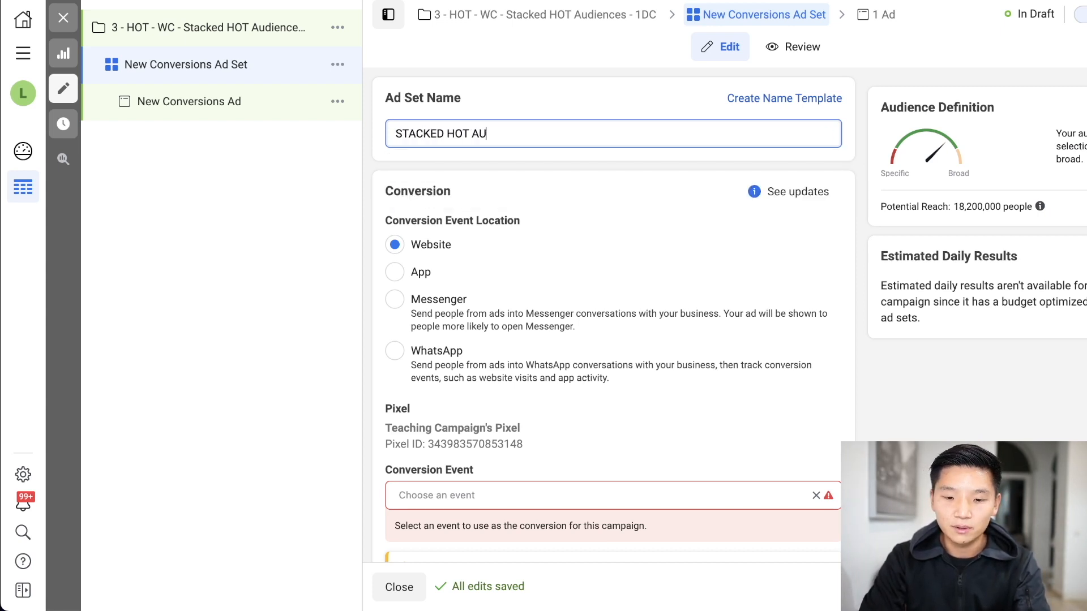
type("DIENCES (")
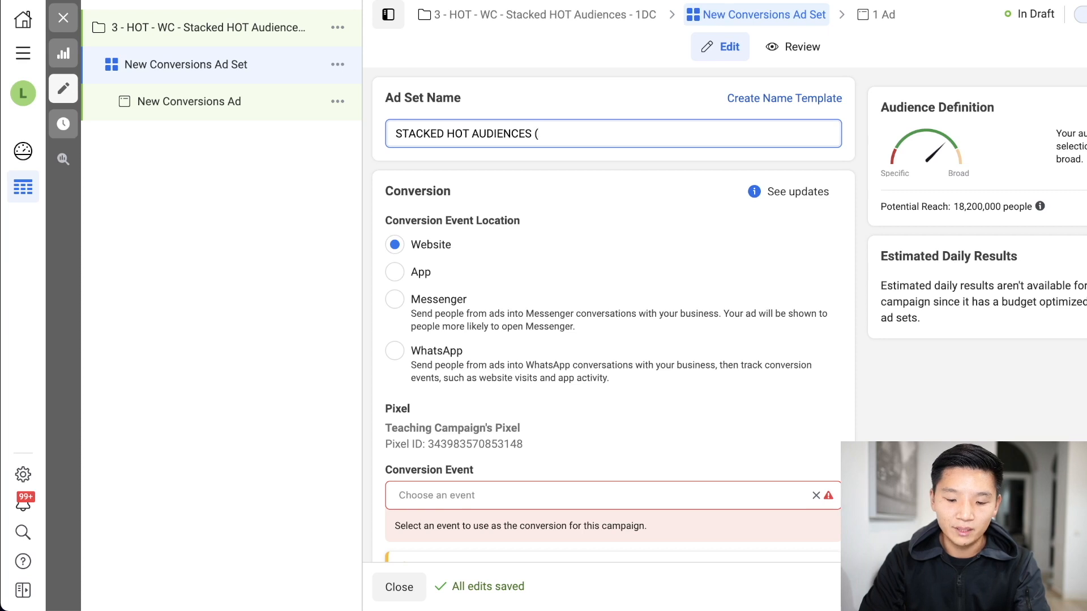
type("Pnyone that j")
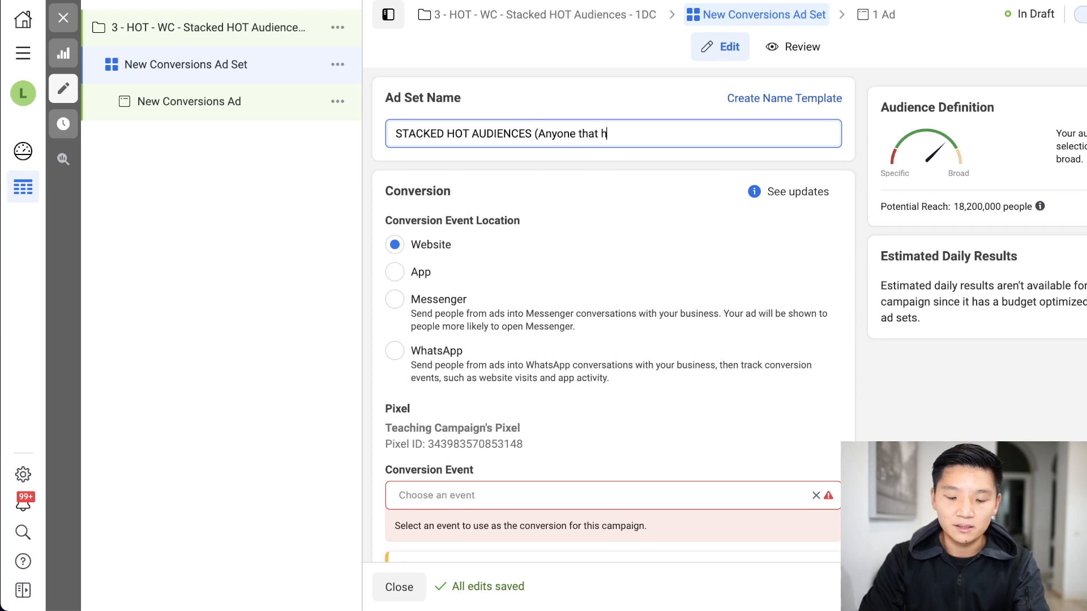
type("as been on")
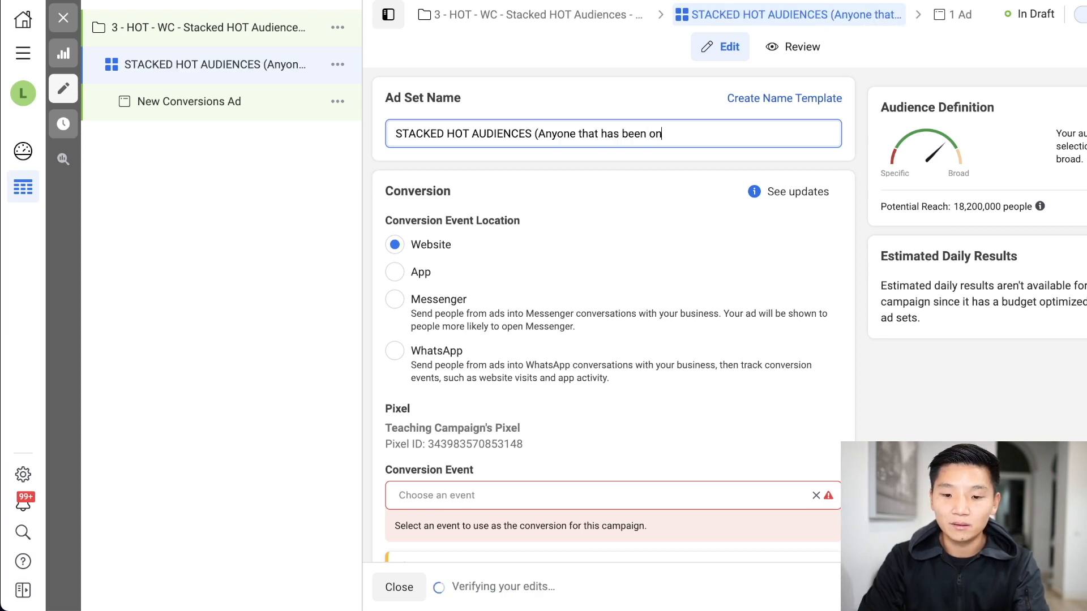
type(" the website)")
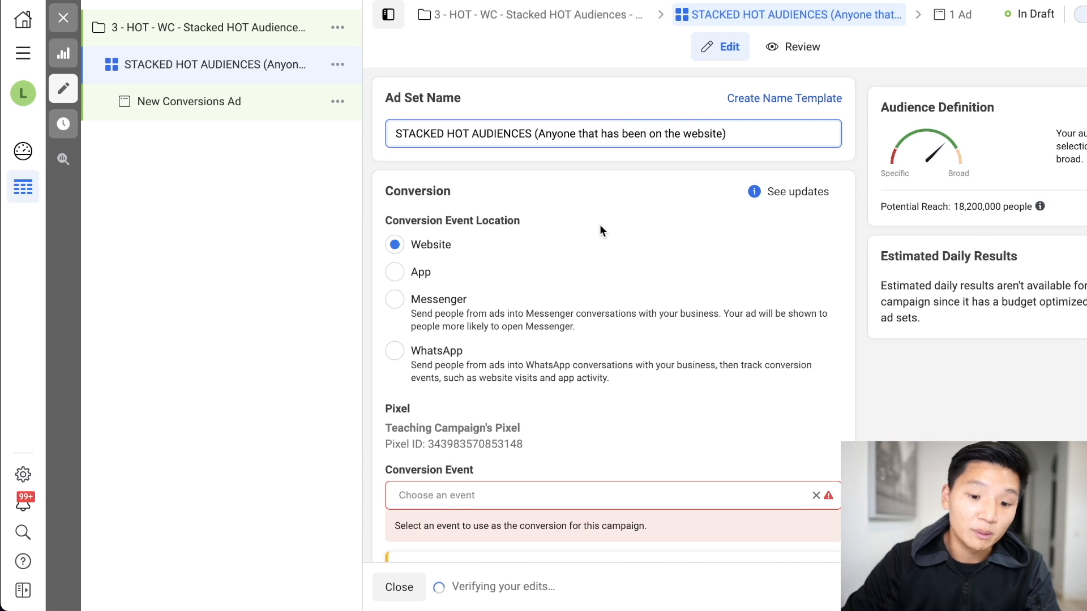
Choose Purchase as the conversion event for the stacked hot audiences ad set
scroll(577, 351, "down", 1)
left_click(557, 470)
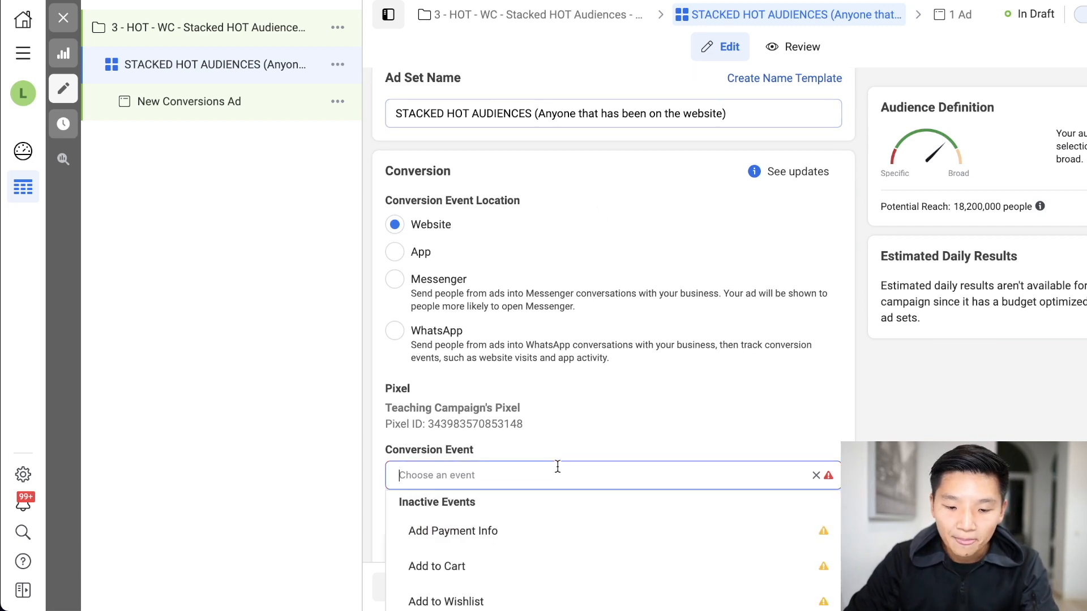
scroll(561, 468, "down", 5)
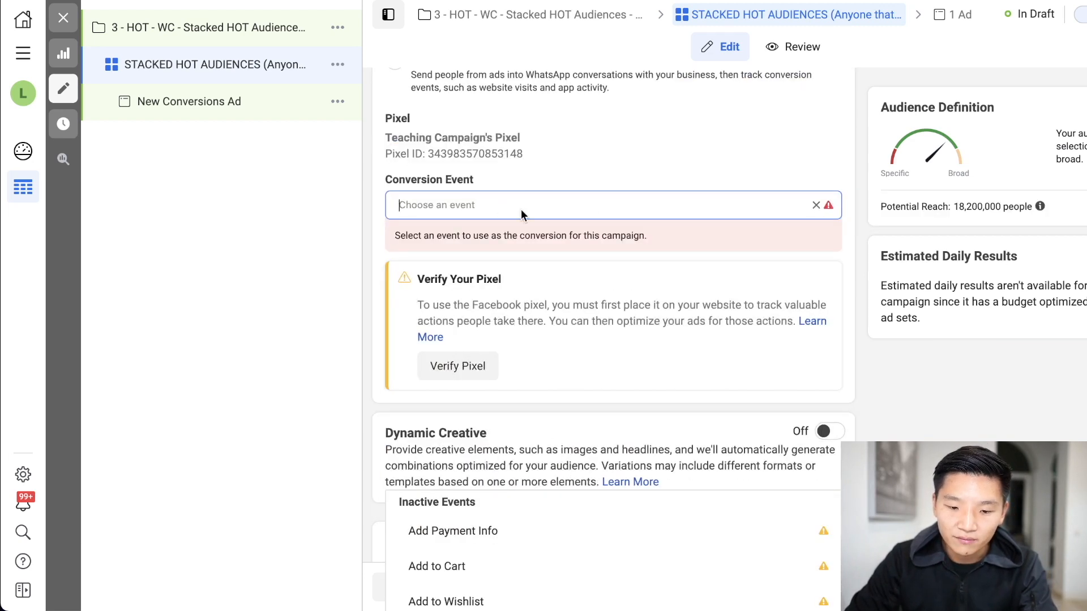
left_click(693, 179)
left_click(746, 202)
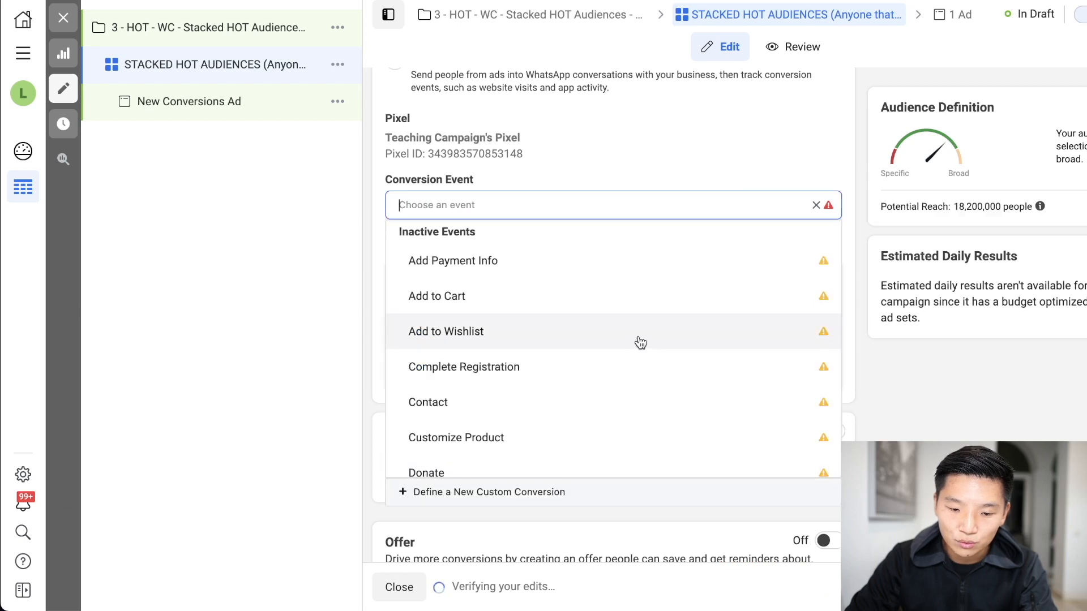
scroll(624, 359, "down", 3)
scroll(585, 414, "down", 4)
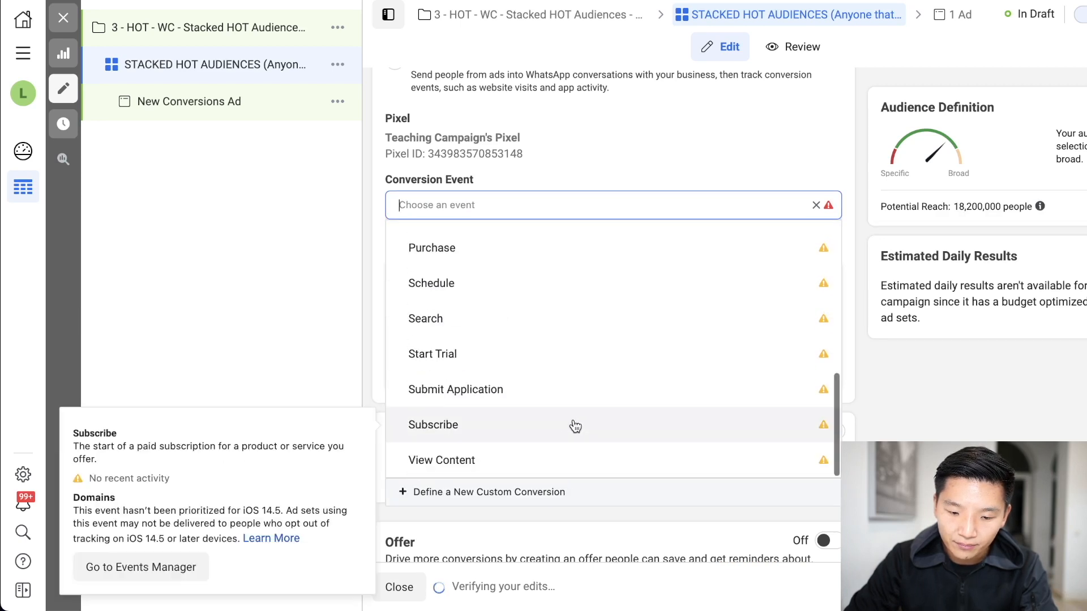
left_click(468, 252)
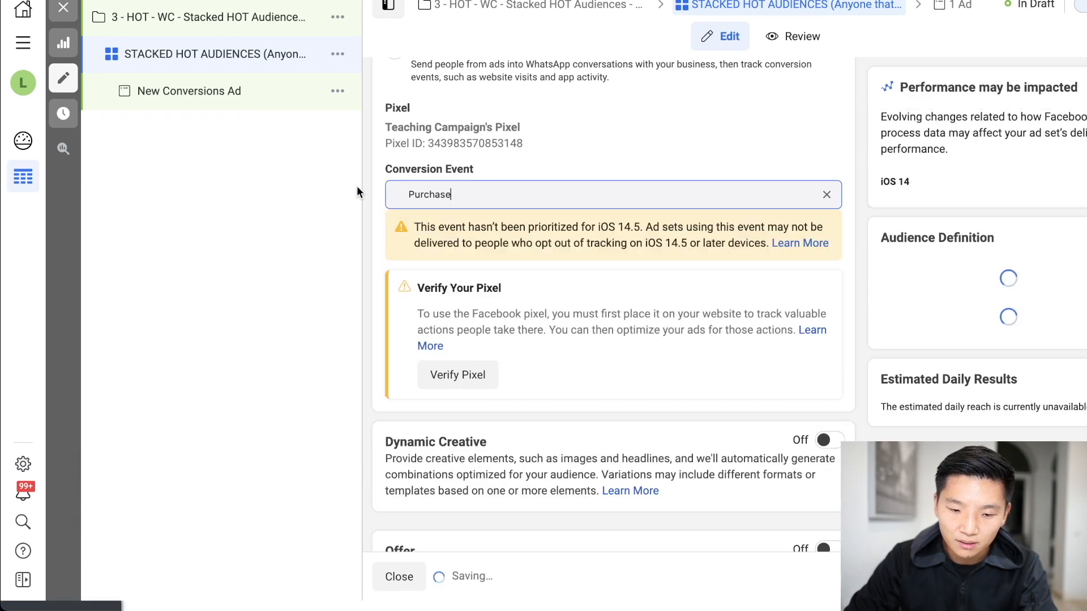
left_click(583, 164)
Remove Australia from the ad set's locations and set location targeting to "People living in this location"
scroll(714, 363, "down", 10)
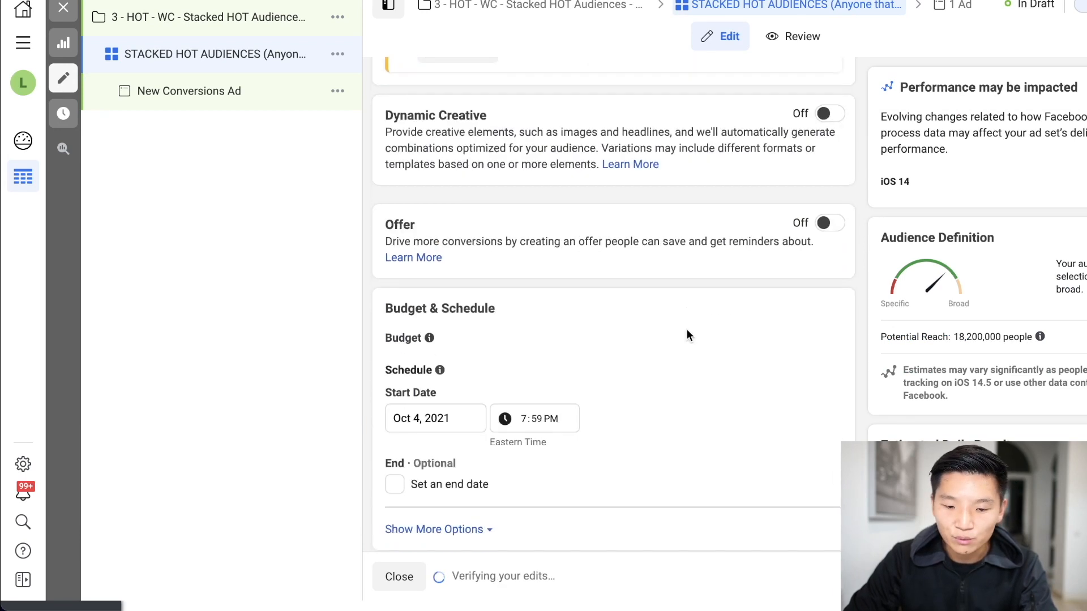
scroll(676, 347, "down", 5)
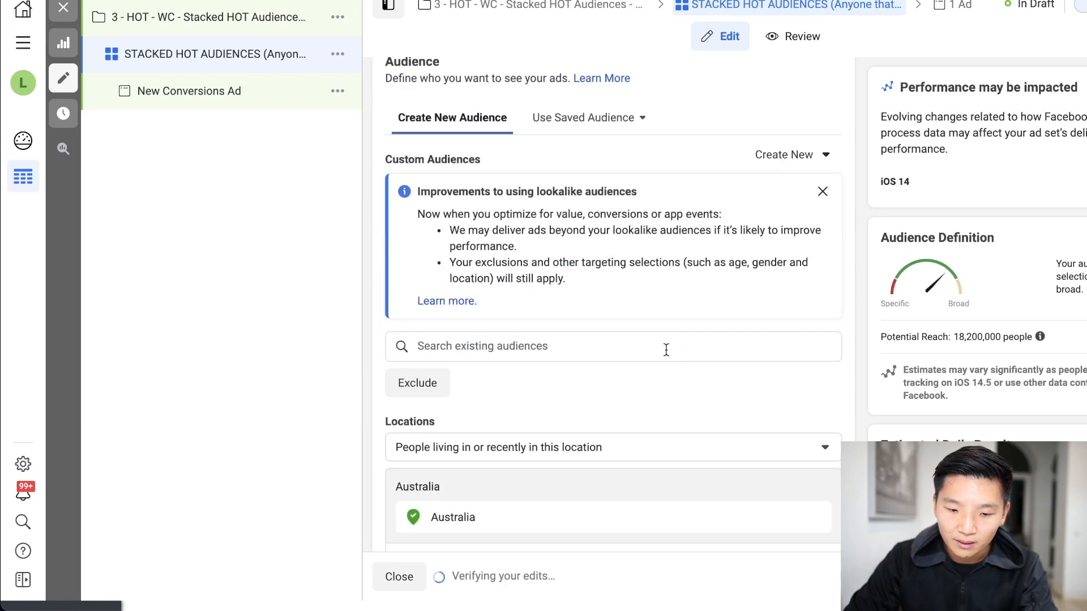
scroll(655, 248, "up", 1)
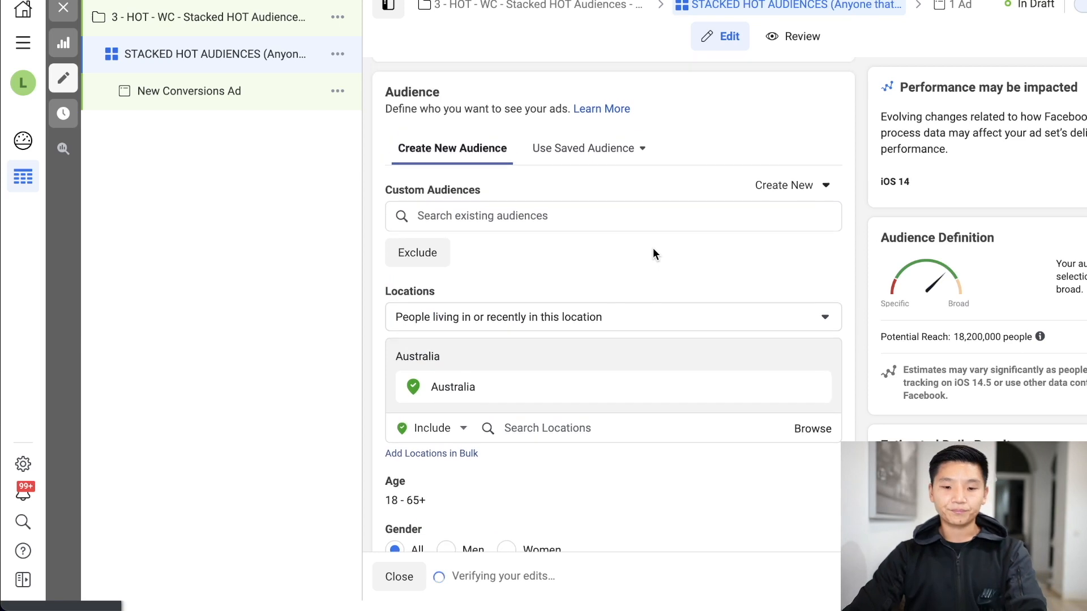
mouse_move(772, 373)
left_click(816, 387)
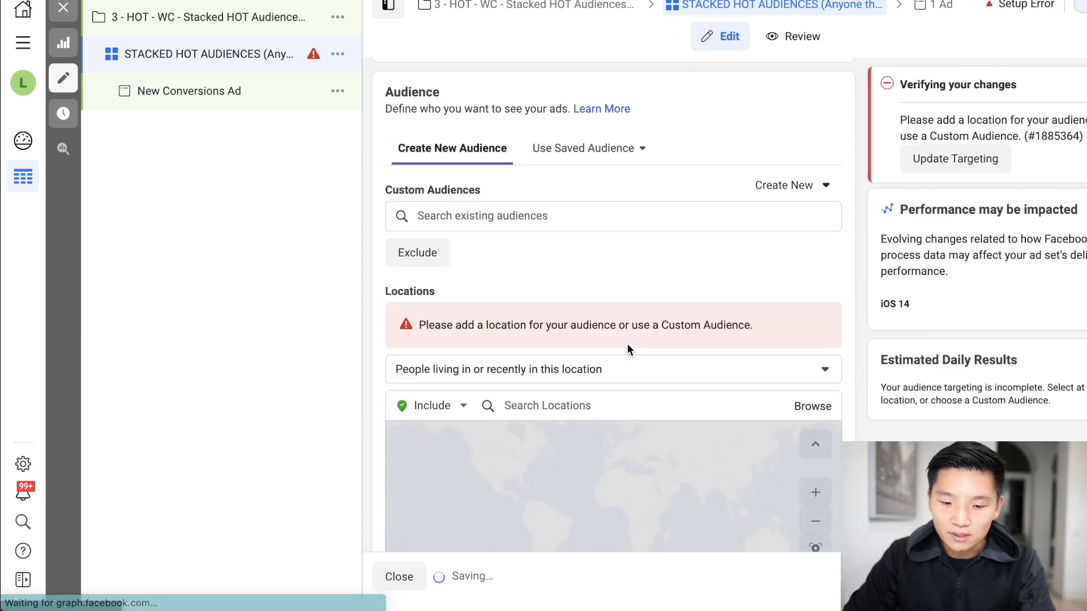
left_click(621, 371)
left_click(590, 456)
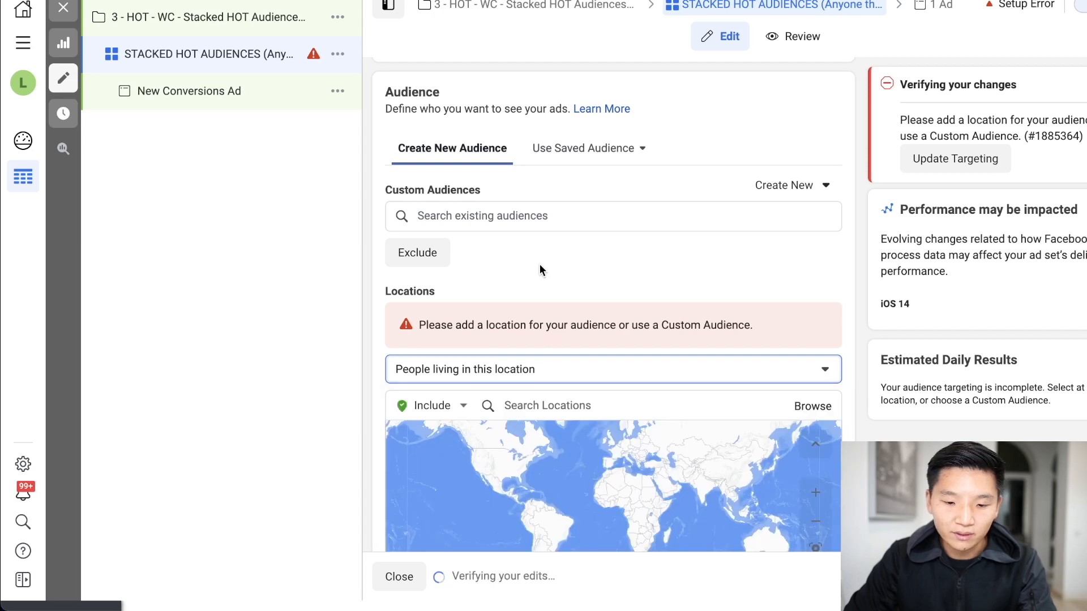
Add the website custom audience "WV - 180 Days" to the ad set's targeting
left_click(538, 216)
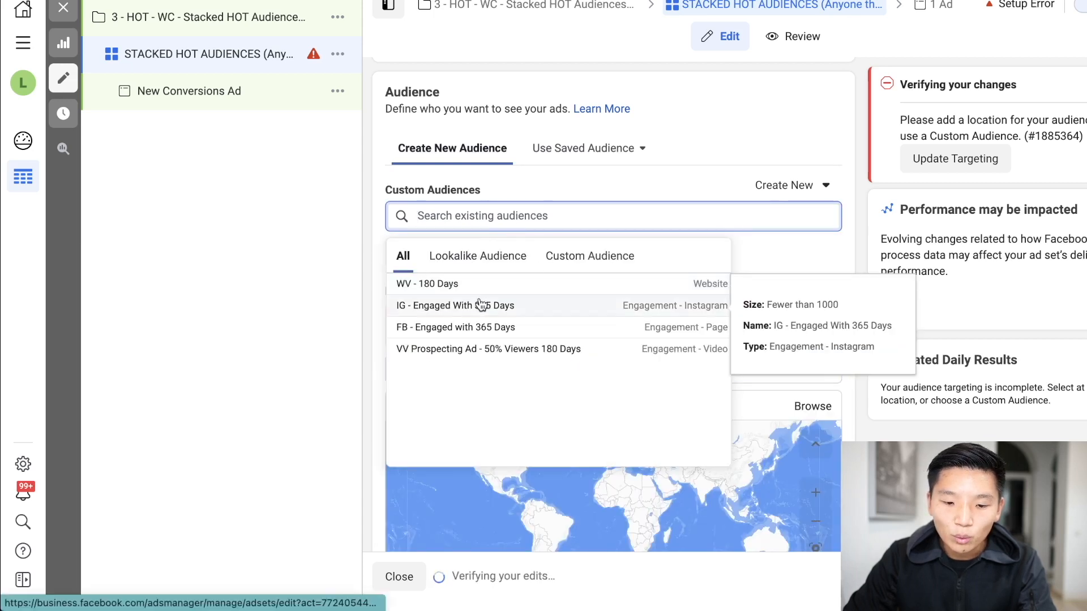
left_click(469, 284)
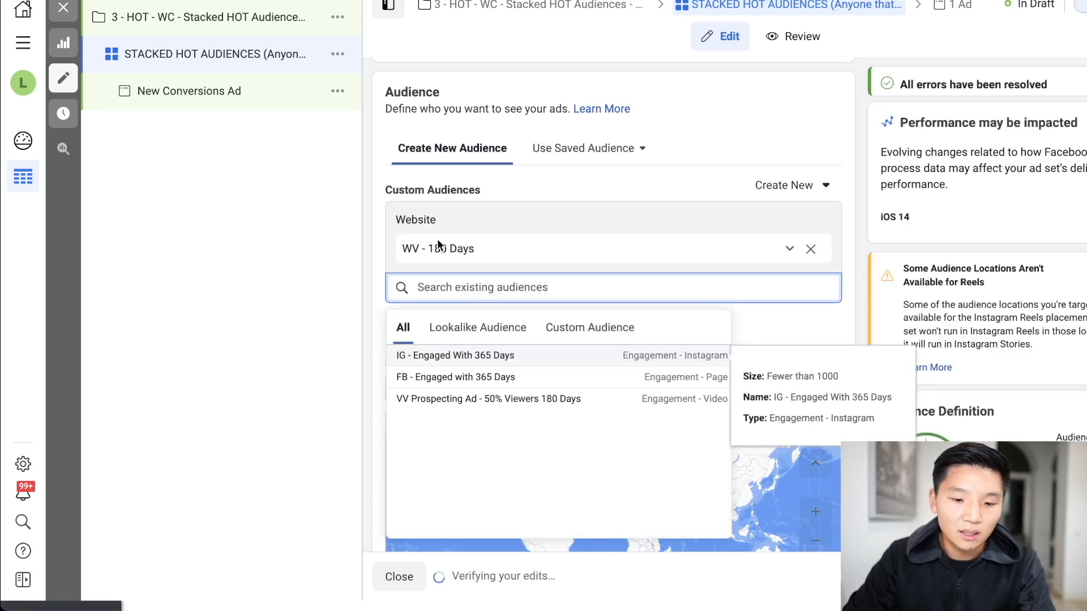
left_click(423, 193)
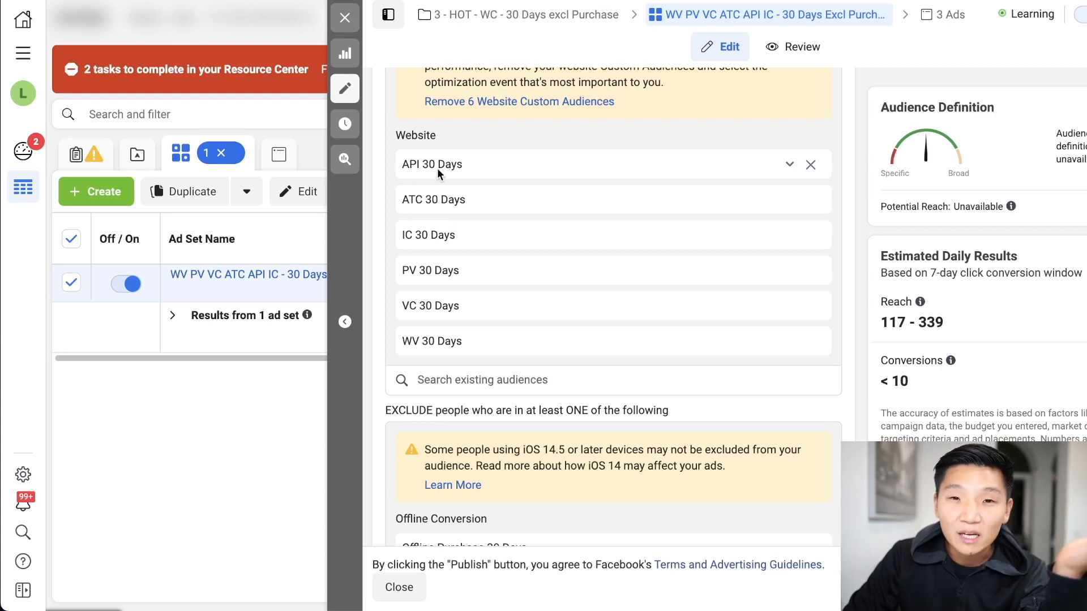
Examine the included and excluded custom audiences in the existing "3 - HOT - WC - 30 Days excl Purchase" campaign's ad set
scroll(489, 197, "up", 1)
scroll(498, 207, "up", 1)
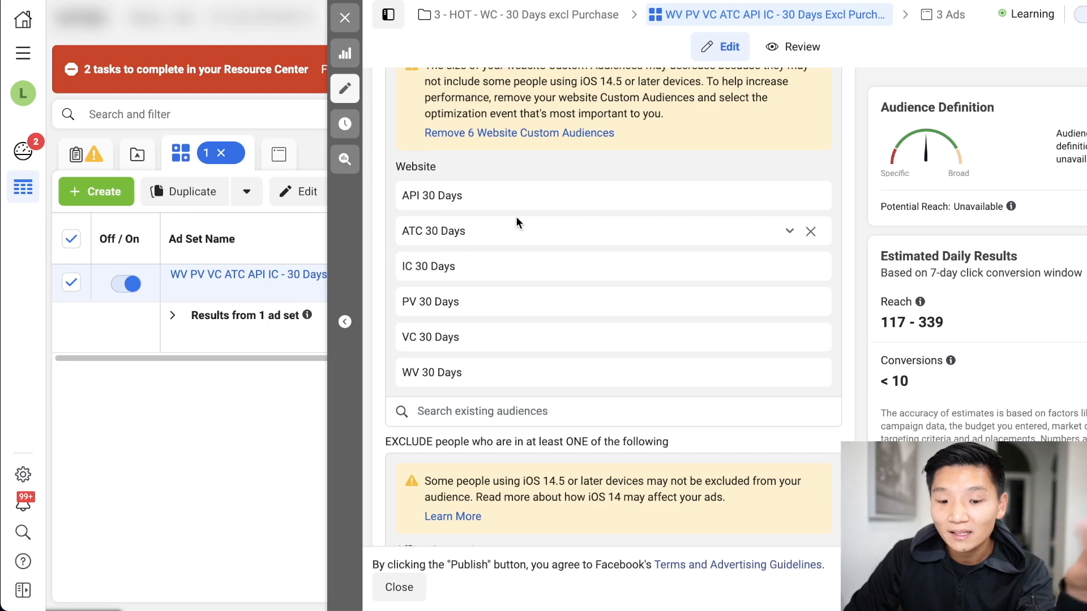
scroll(518, 222, "up", 2)
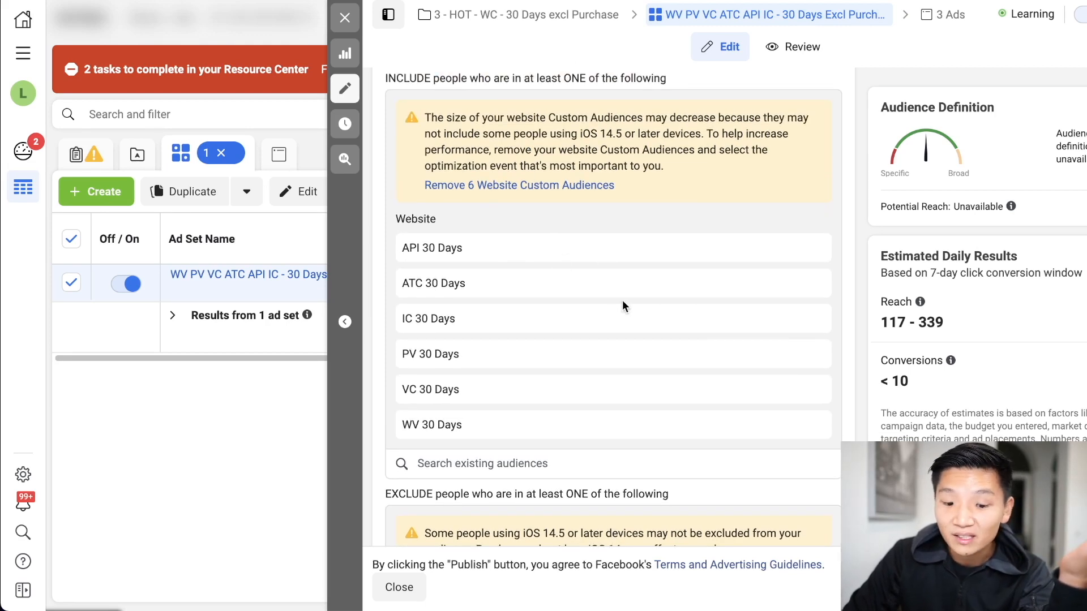
scroll(669, 280, "down", 2)
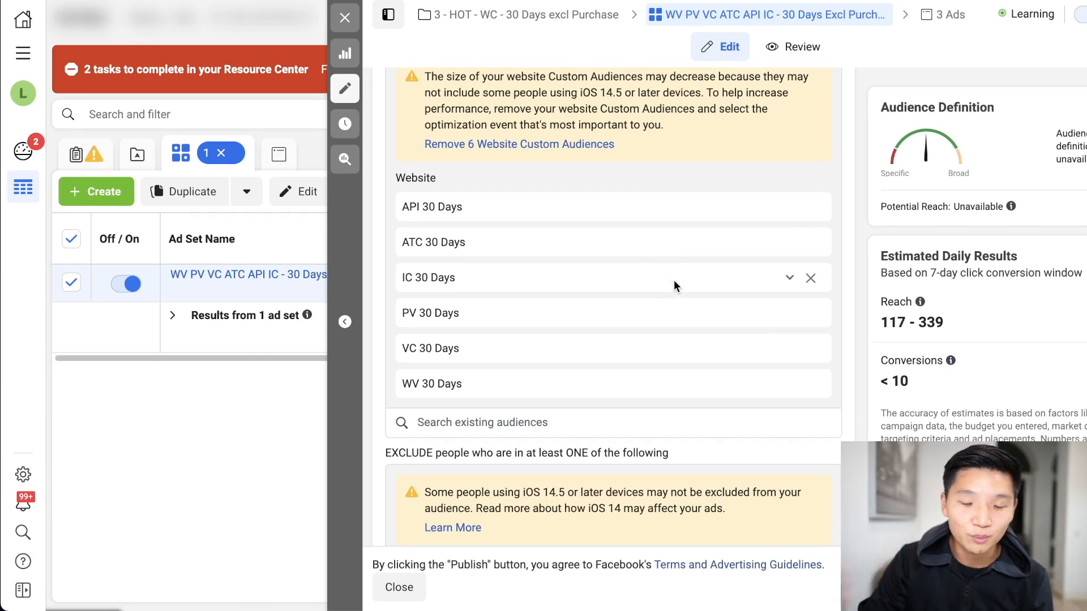
scroll(674, 280, "down", 5)
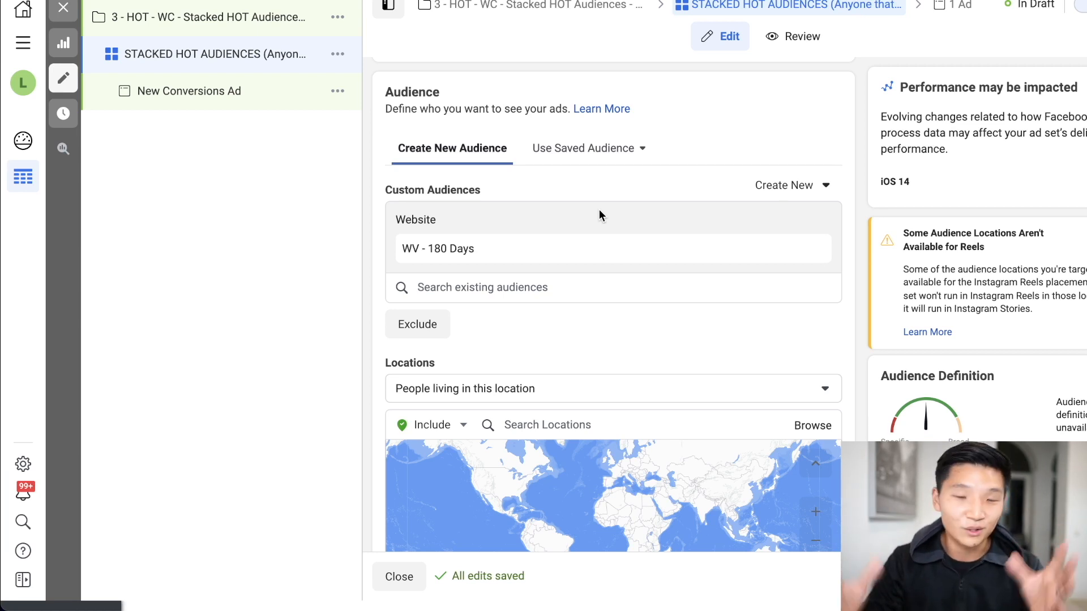
Set the stacked hot audiences ad set's attribution setting to 1-day click
scroll(600, 213, "down", 10)
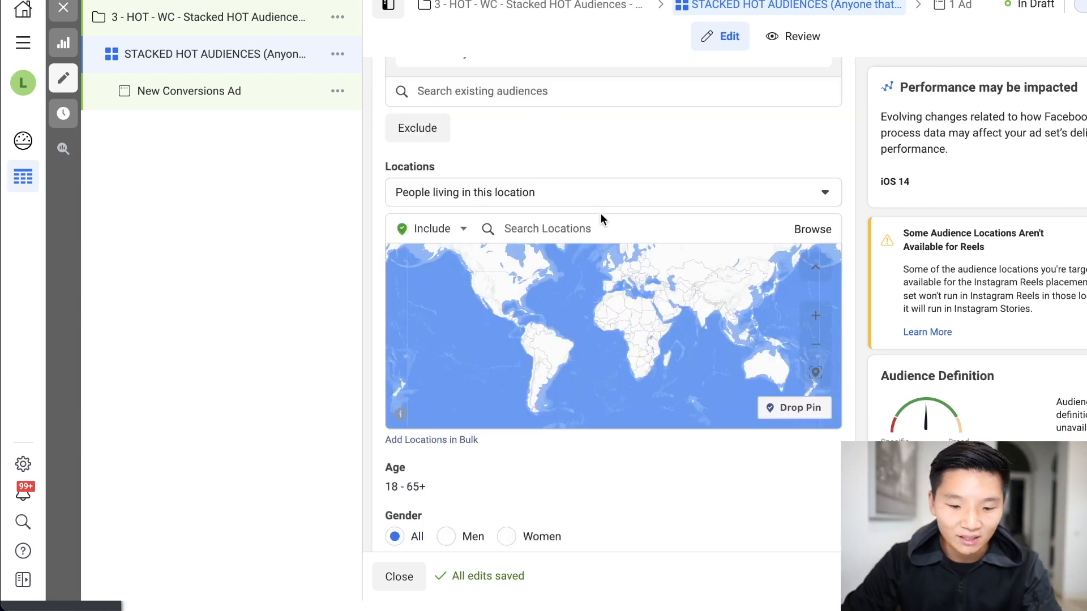
scroll(613, 270, "down", 8)
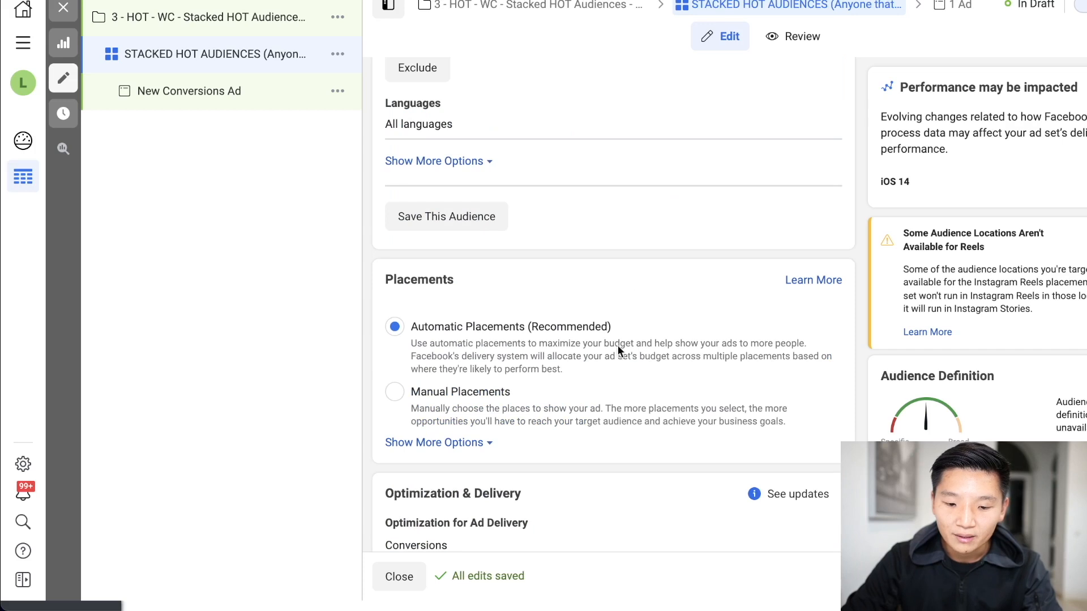
scroll(521, 365, "down", 3)
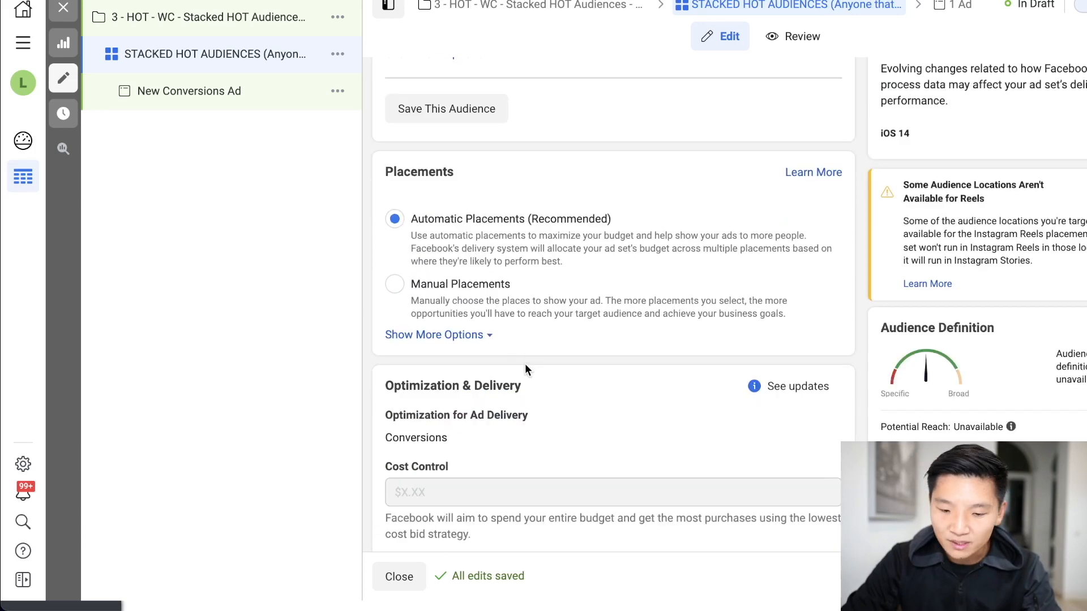
left_click(487, 507)
scroll(497, 492, "down", 2)
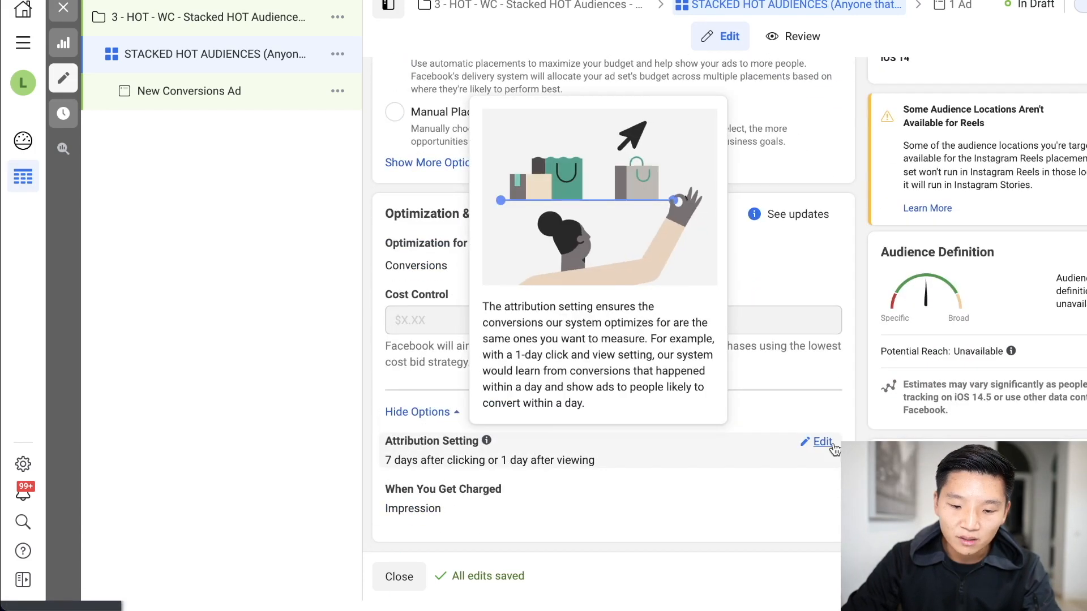
left_click(821, 439)
left_click(548, 456)
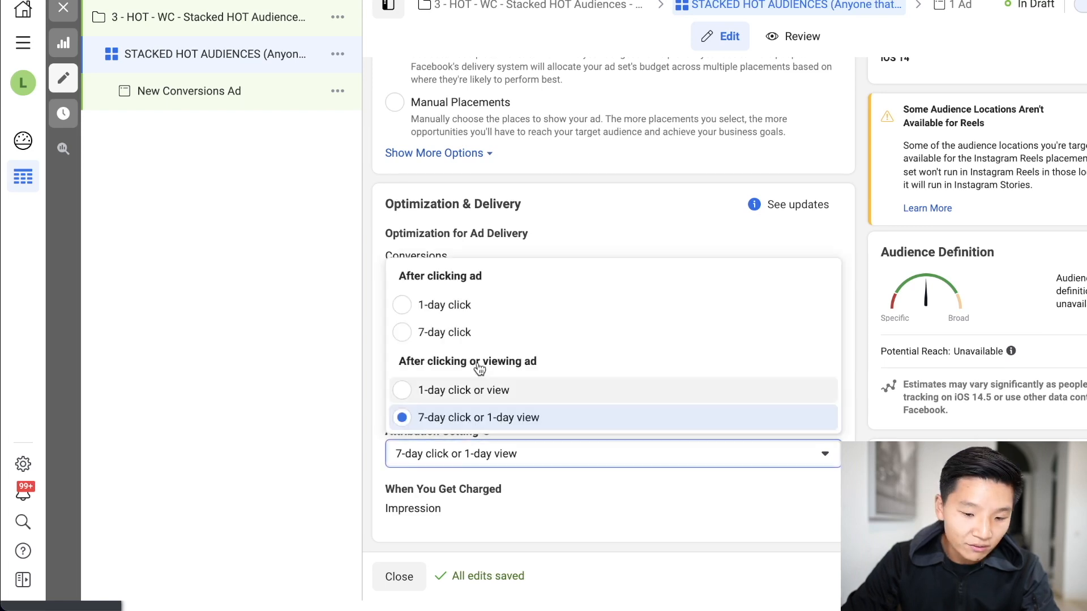
left_click(479, 307)
mouse_move(479, 306)
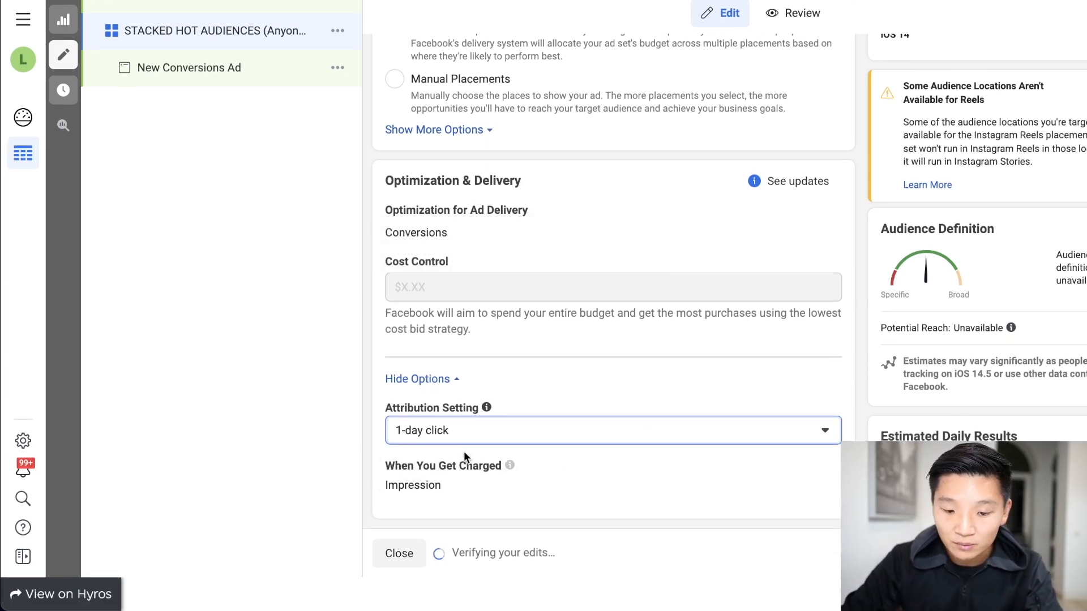
Open the HOT campaign's new ad and name it "AD Angle: 10% Off - AD ID"
left_click(144, 71)
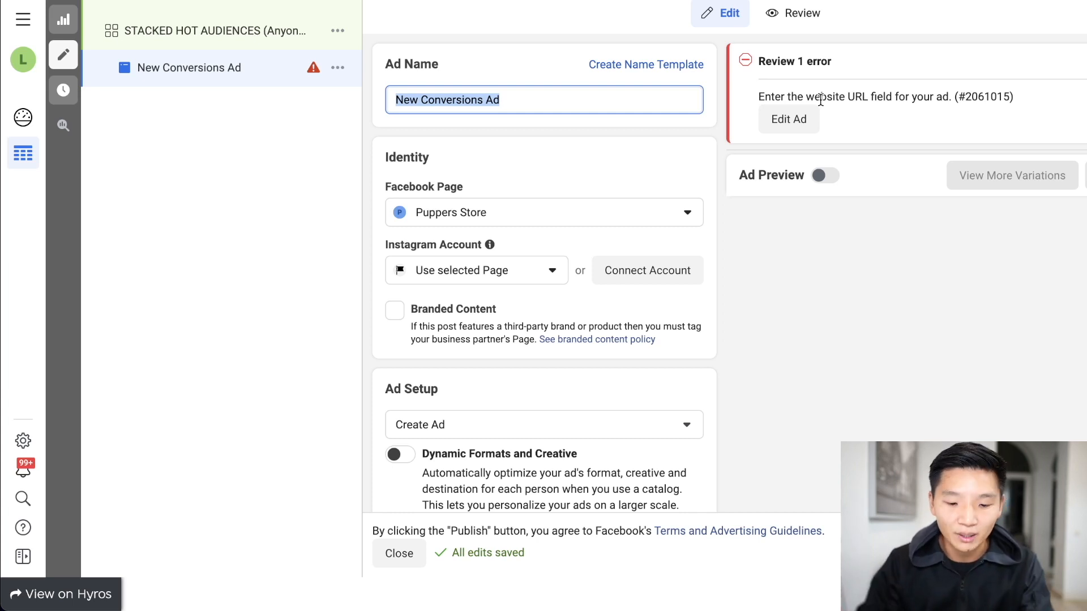
scroll(716, 195, "down", 2)
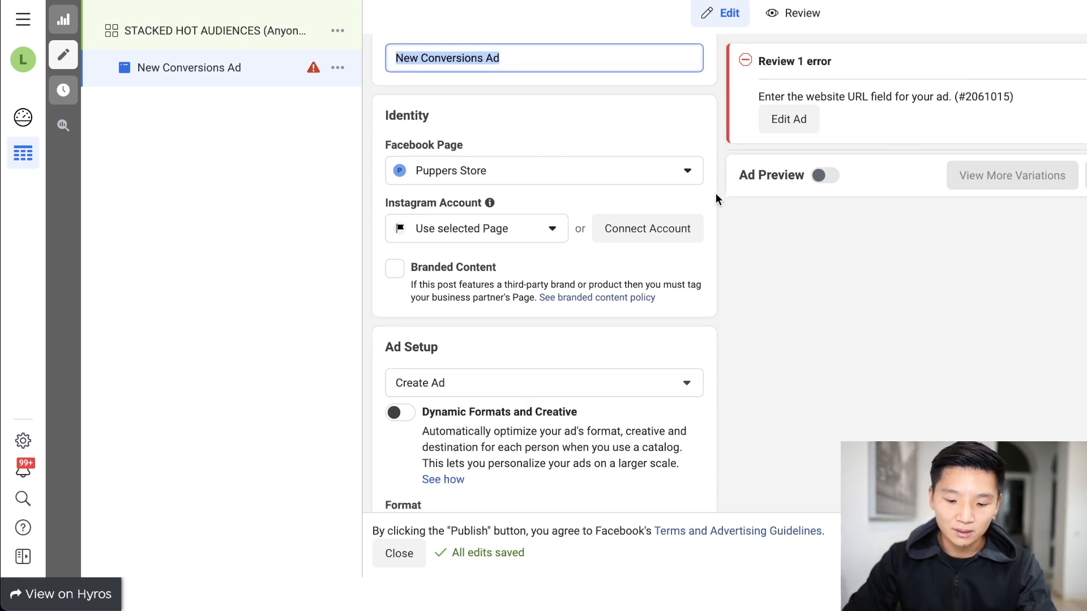
type("AD ANgle")
key("BackSpace")
key("BackSpace")
key("BackSpace")
key("BackSpace")
type("ngle: 10% Off")
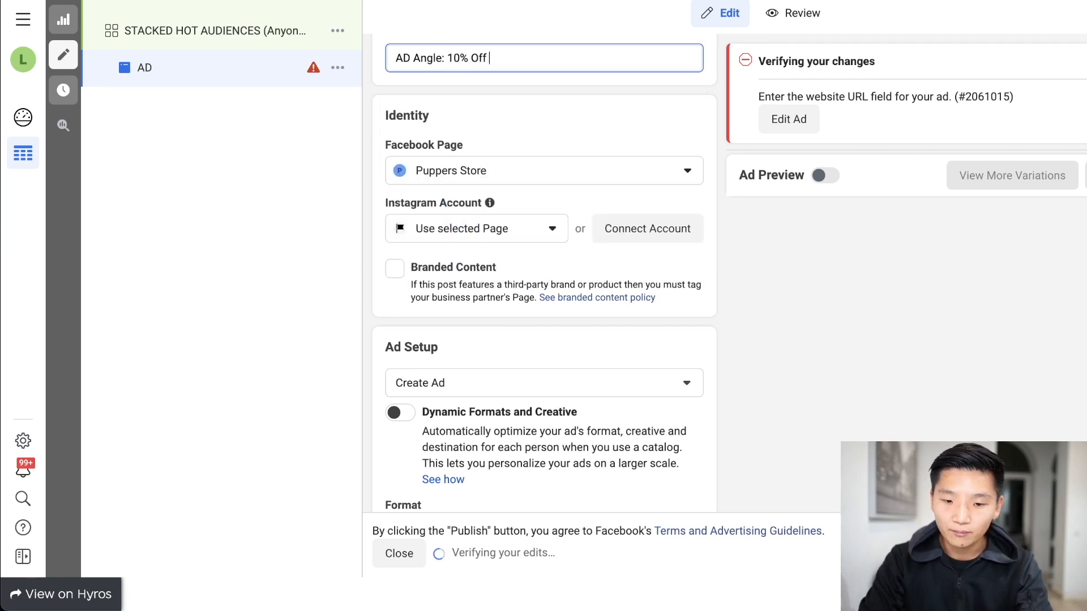
type(" - AD ID")
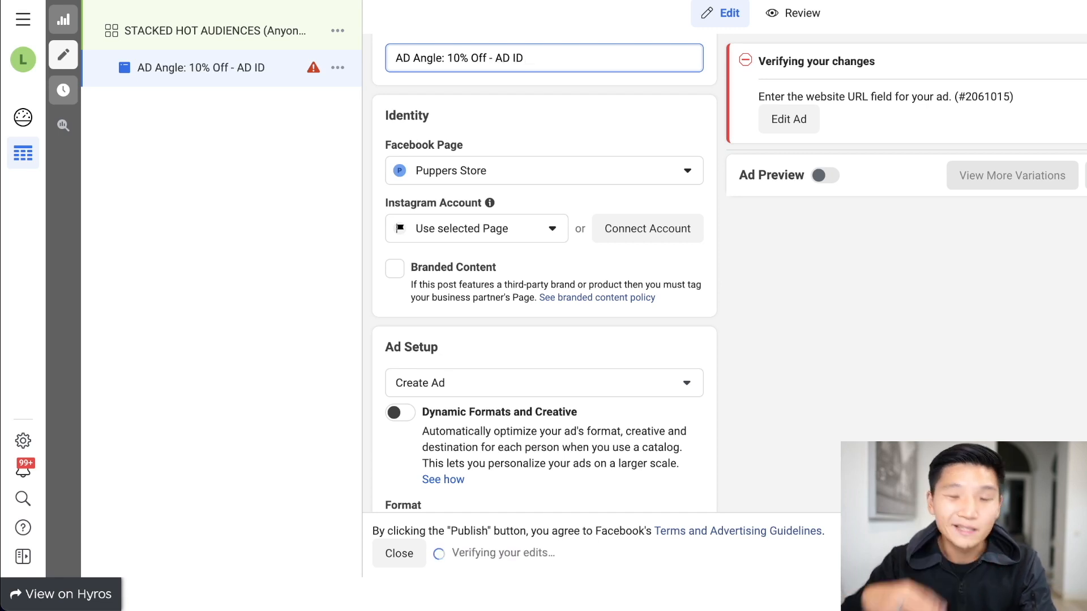
Set the 10% off ad's website destination URL to google.com
scroll(499, 283, "down", 9)
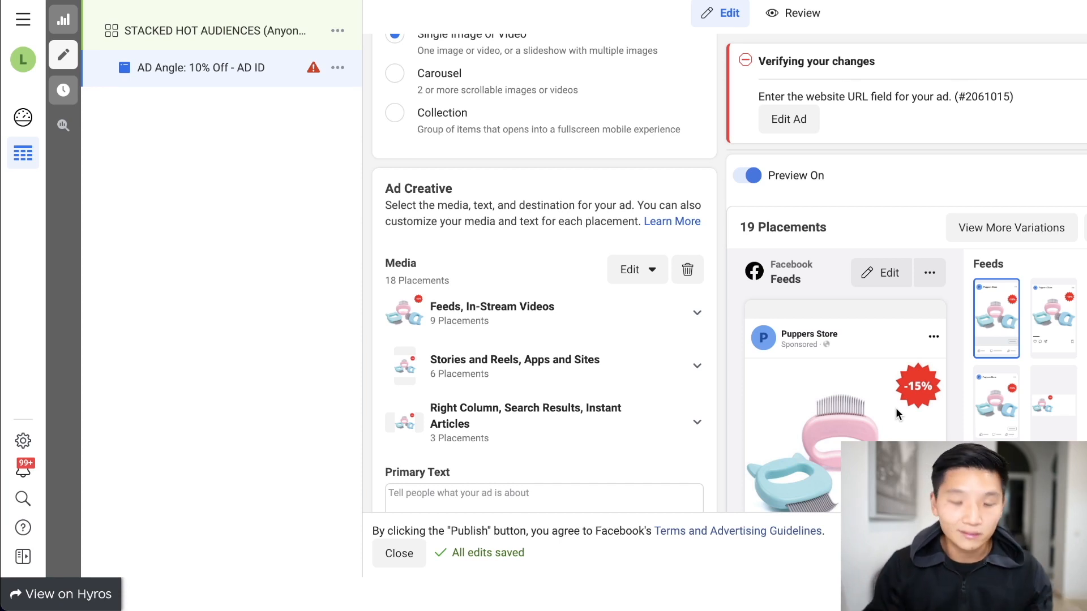
scroll(826, 381, "down", 1)
scroll(826, 382, "down", 1)
scroll(974, 327, "down", 5)
scroll(945, 373, "down", 2)
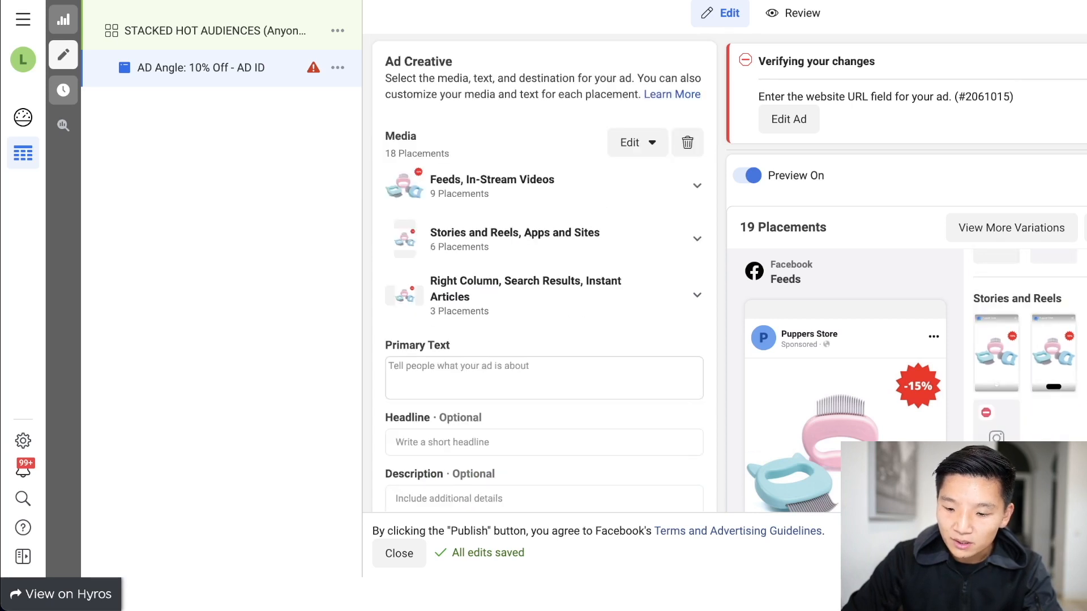
scroll(831, 466, "down", 6)
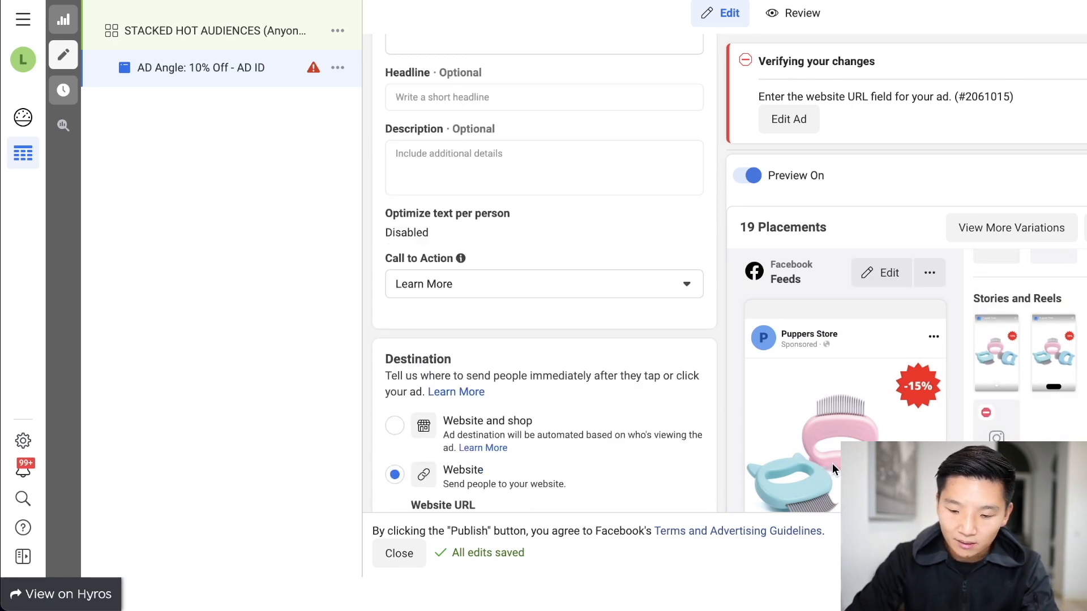
key("super+minus")
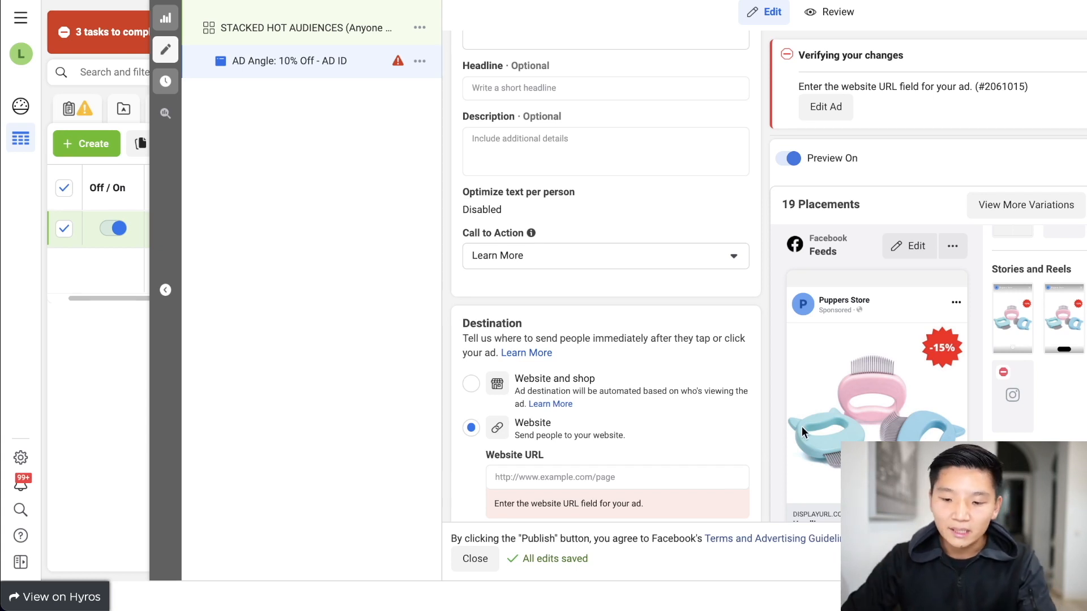
left_click(677, 477)
type("googlecom")
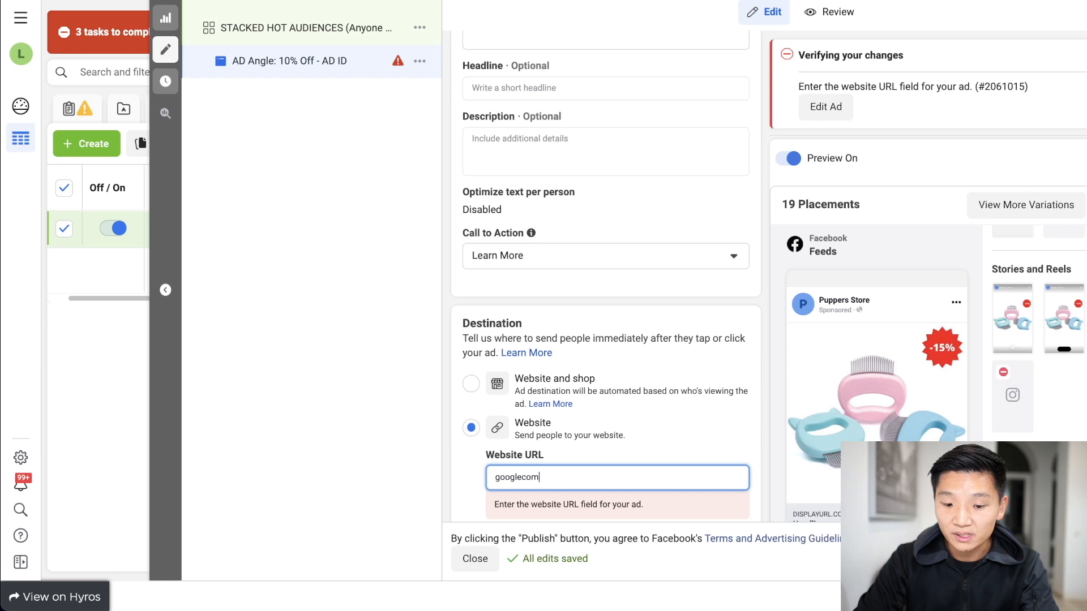
key("BackSpace")
key("BackSpace")
key("BackSpace")
type(".com")
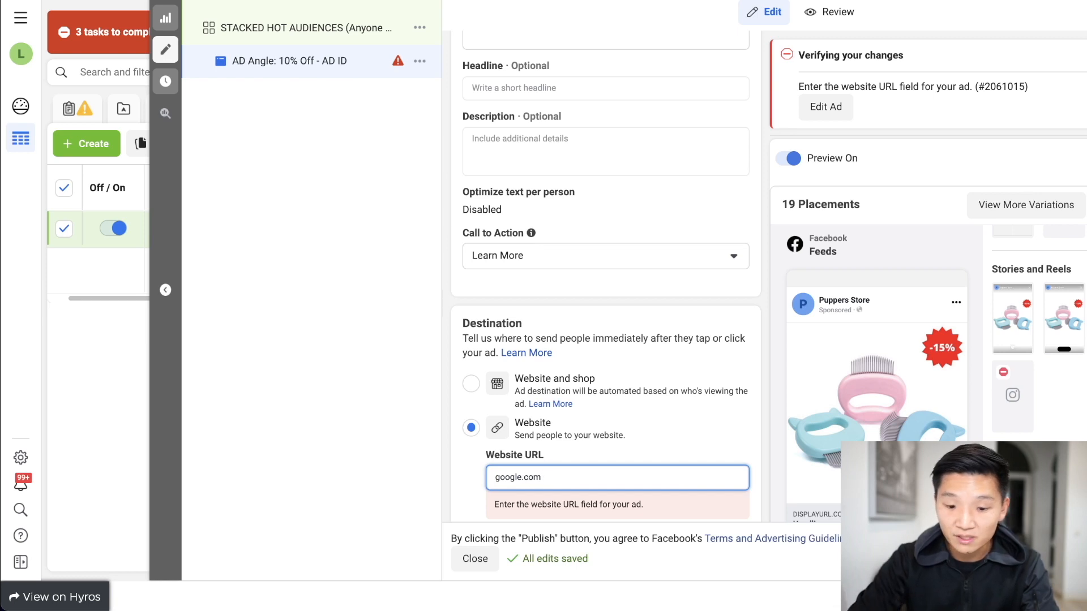
key("Tab")
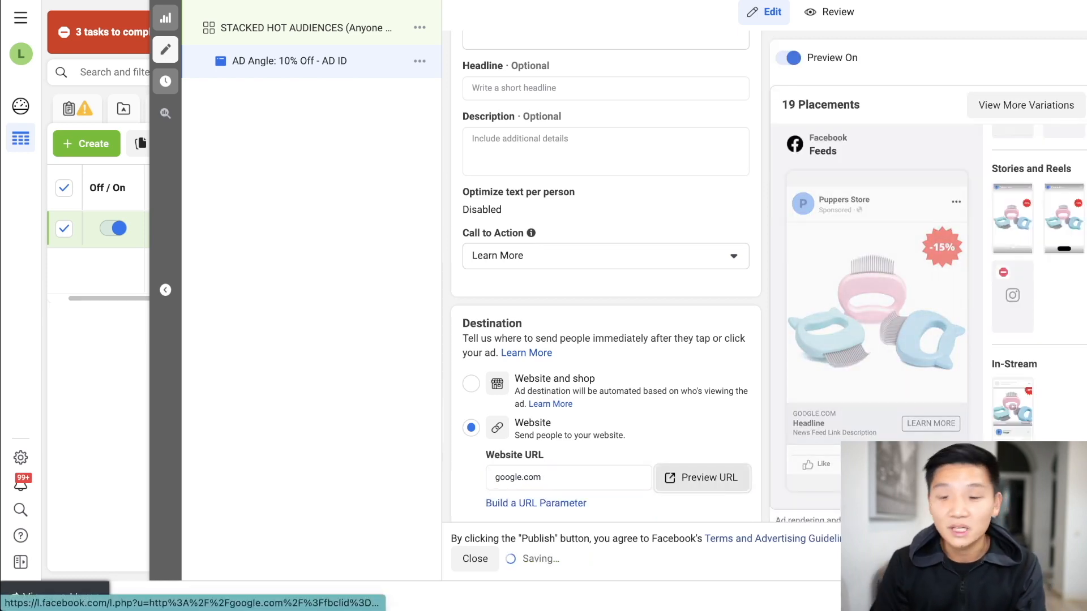
Start the ad's primary text with "We saw that you checked us out...but didn't follow through..." followed by a blank line
scroll(622, 283, "up", 1)
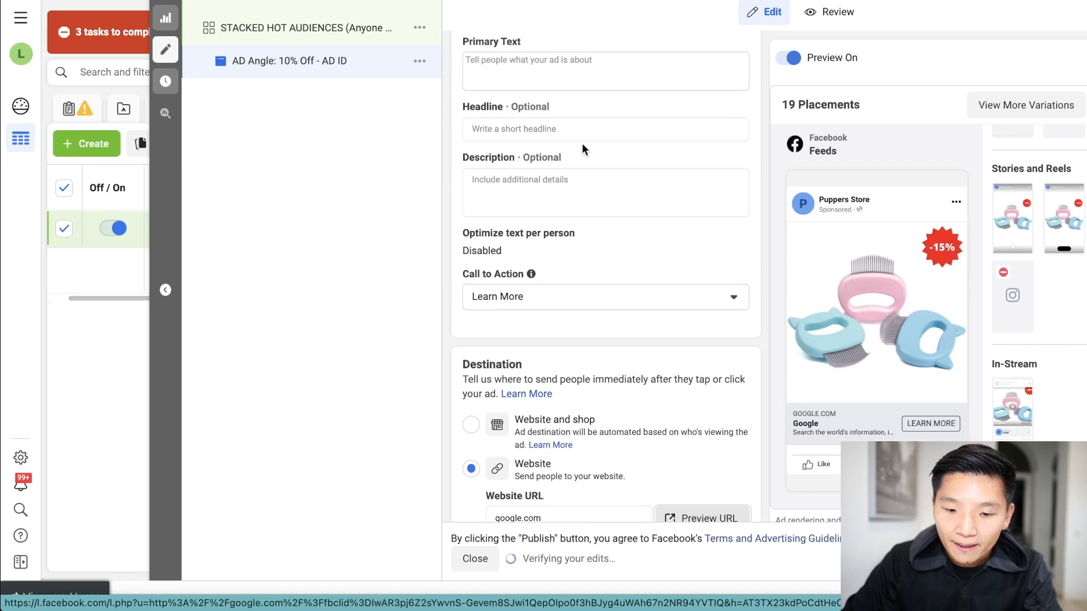
scroll(626, 274, "up", 3)
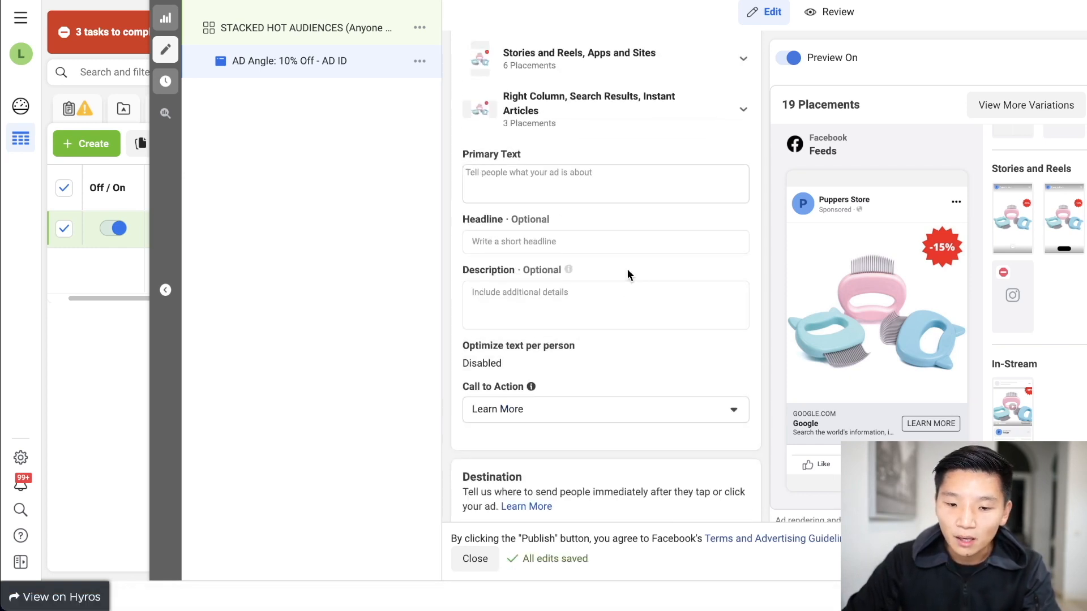
left_click(572, 180)
scroll(629, 283, "up", 1)
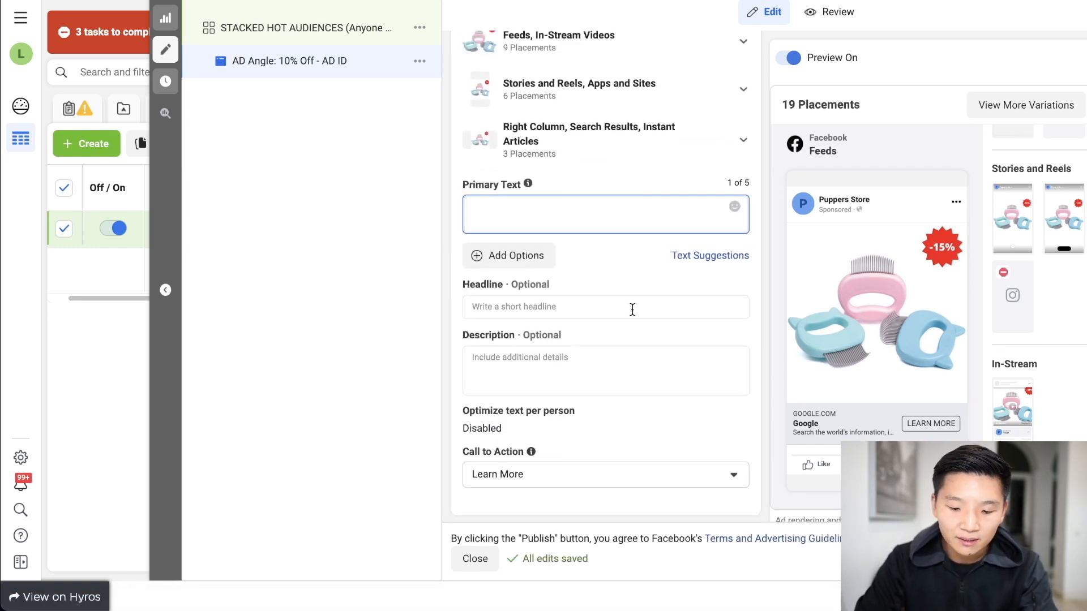
type("We")
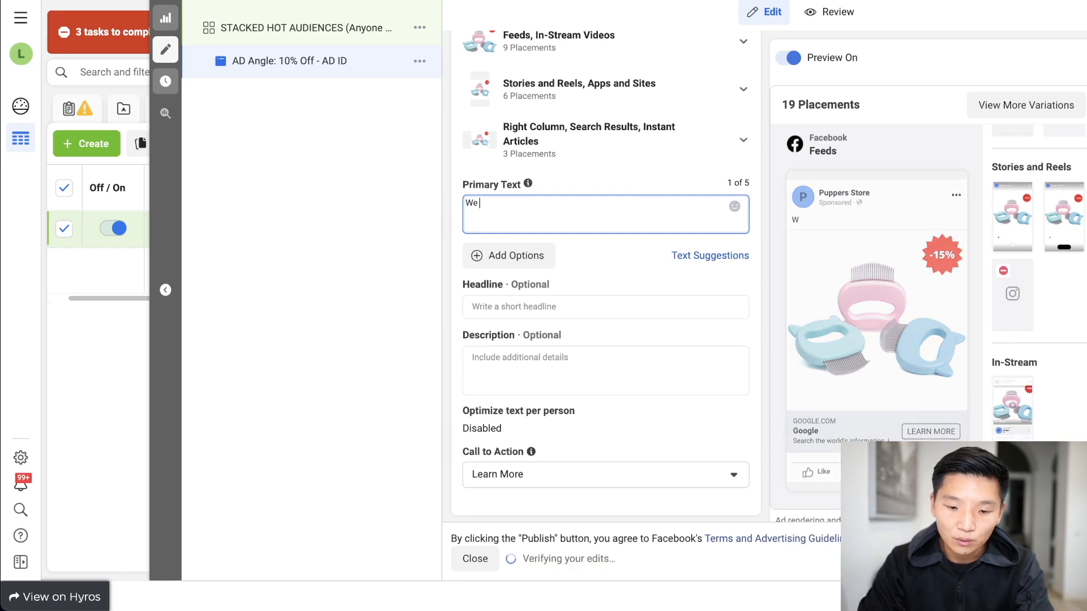
type(" saw that you checked us out")
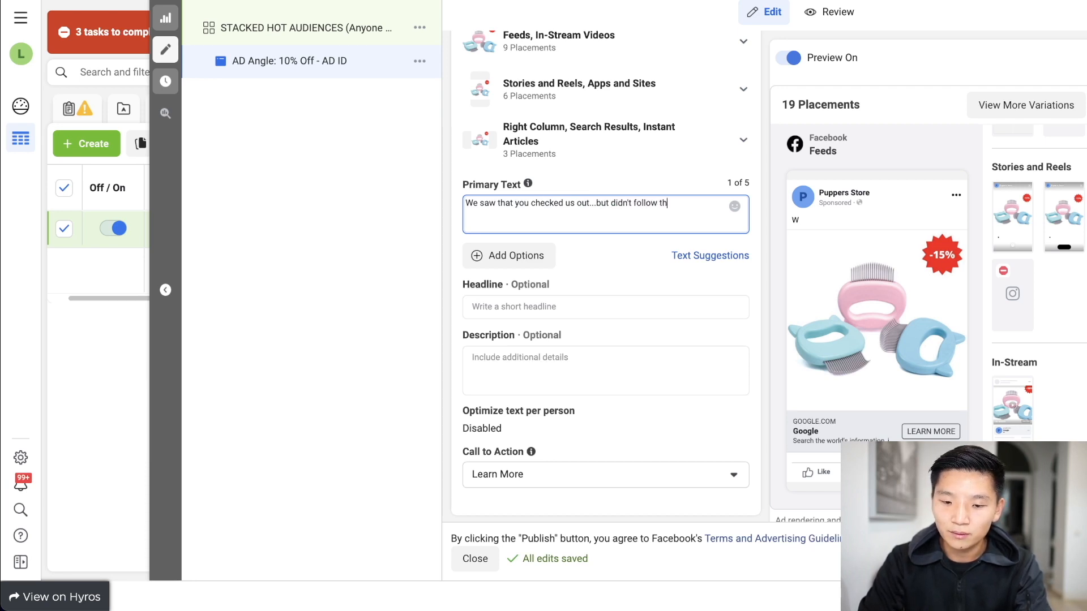
type("...")
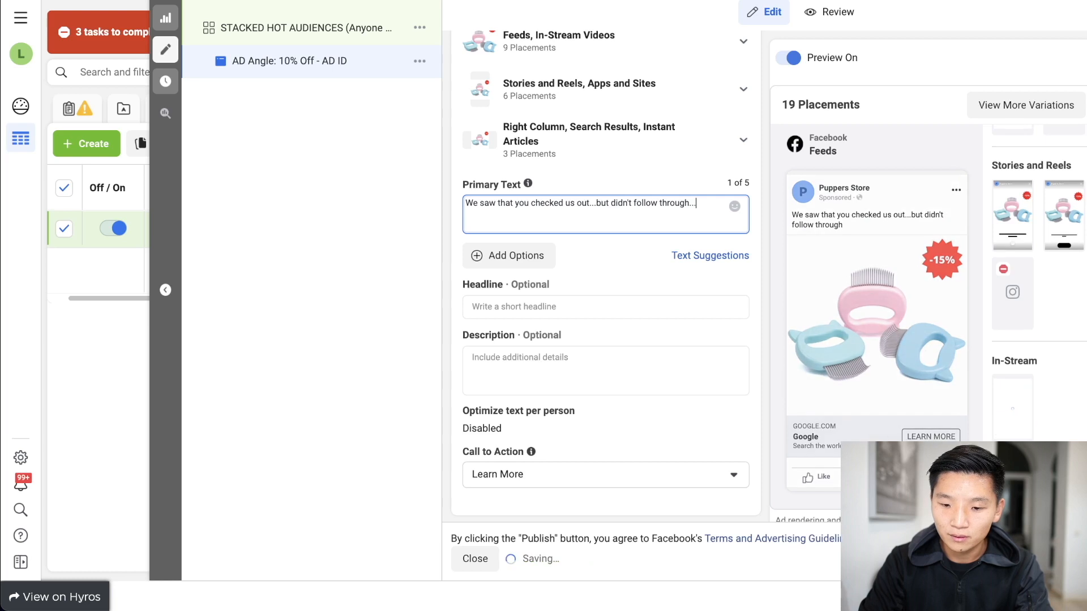
key("Return")
key("Return")
type("Here")
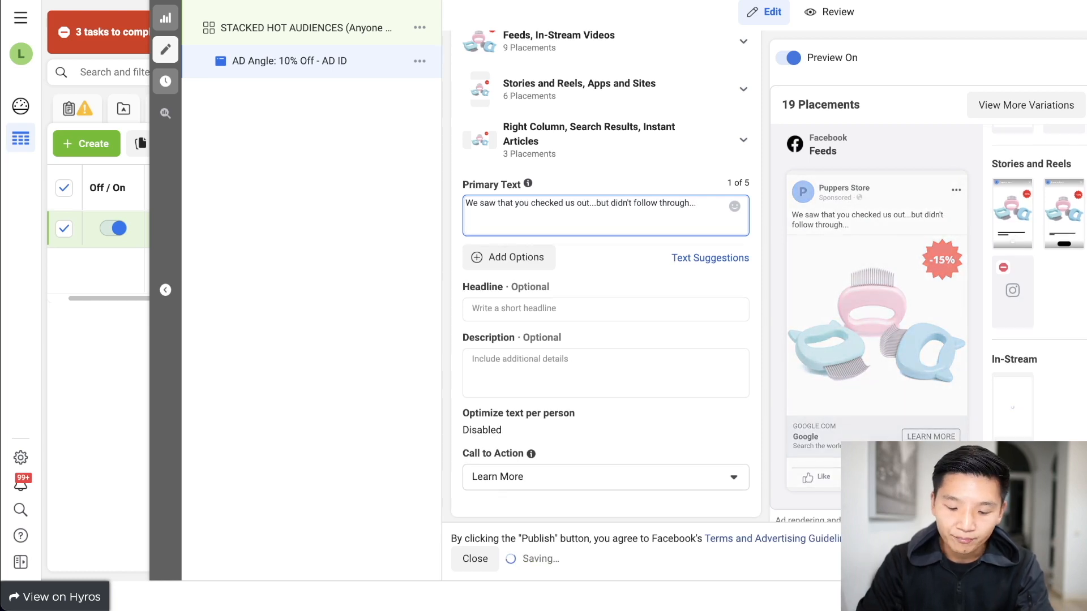
key("BackSpace")
type("e'")
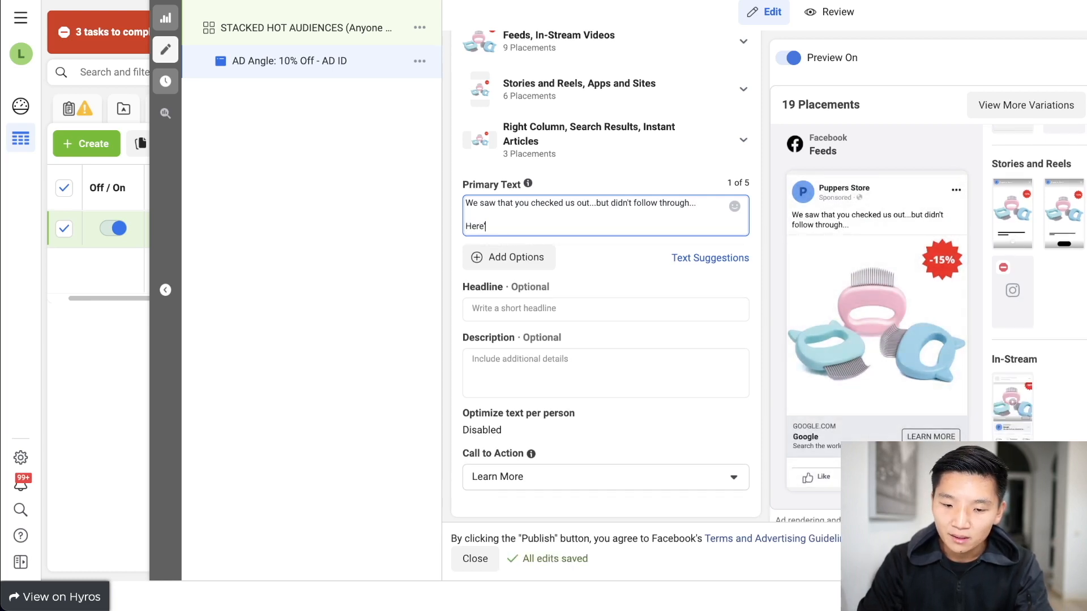
type("s an ethical bribe")
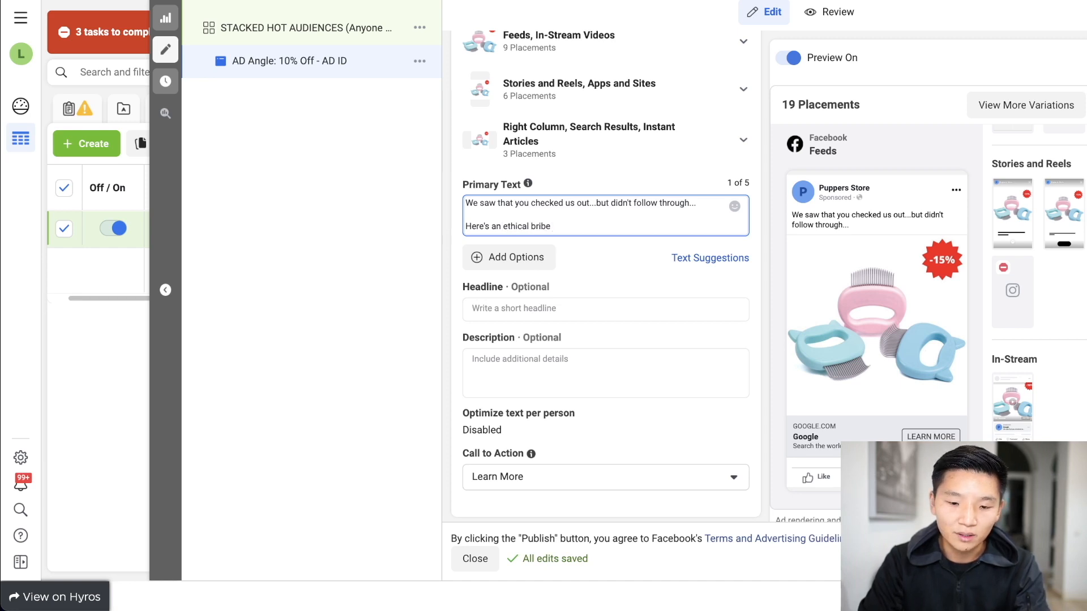
key("ctrl+BackSpace")
key("ctrl+BackSpace")
key("ctrl+BackSpace")
key("ctrl+BackSpace")
Continue the primary text with the paragraphs "How about an ethical bribe to sweeten the deal?" and "Take 15% off for the next 48 hours!"
type("How's a")
type("n ")
type(" about")
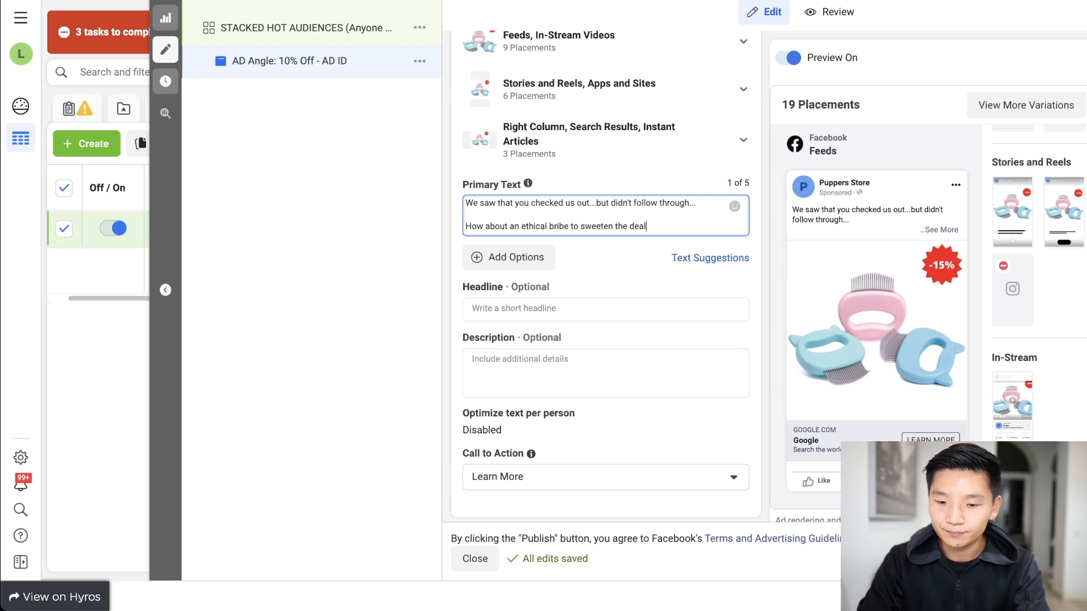
type("?")
key("Return")
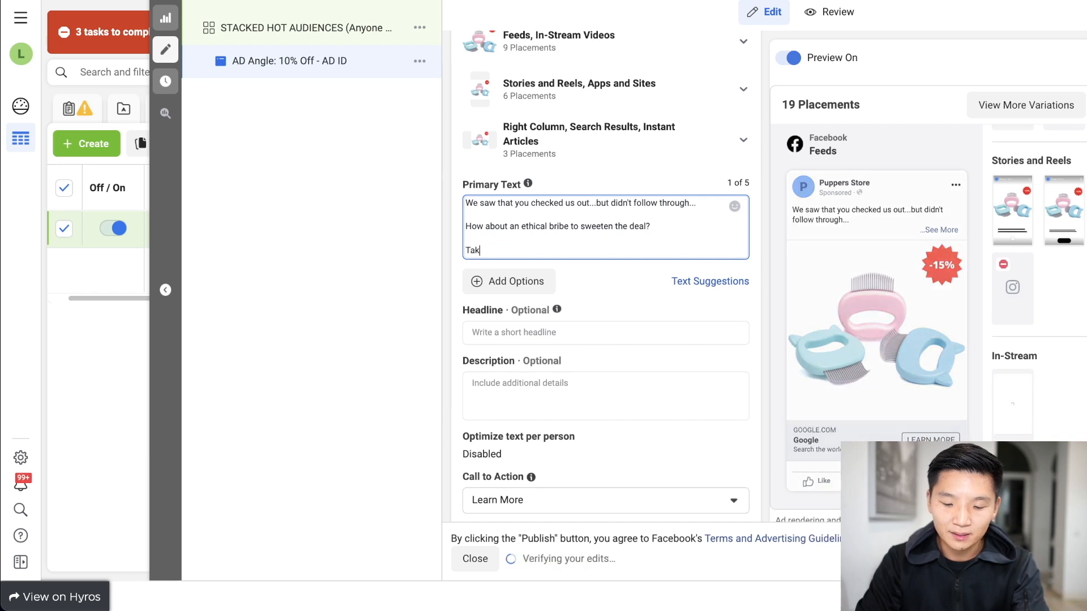
type("Take 15% off for the nexy 2")
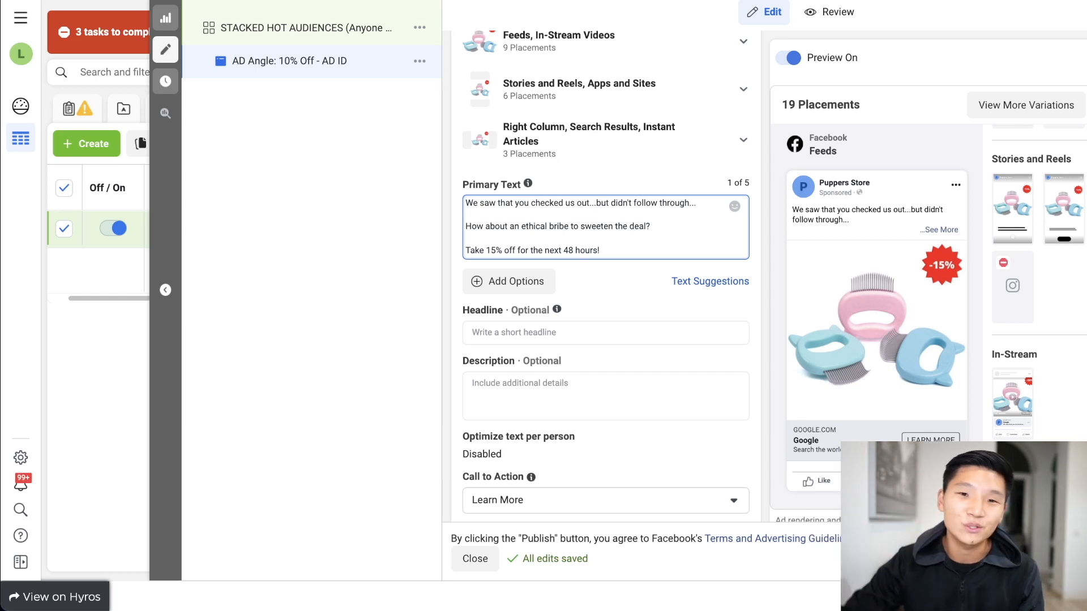
Set the ad's headline to "LIMITED SALE 15% OFF!"
left_click(648, 328)
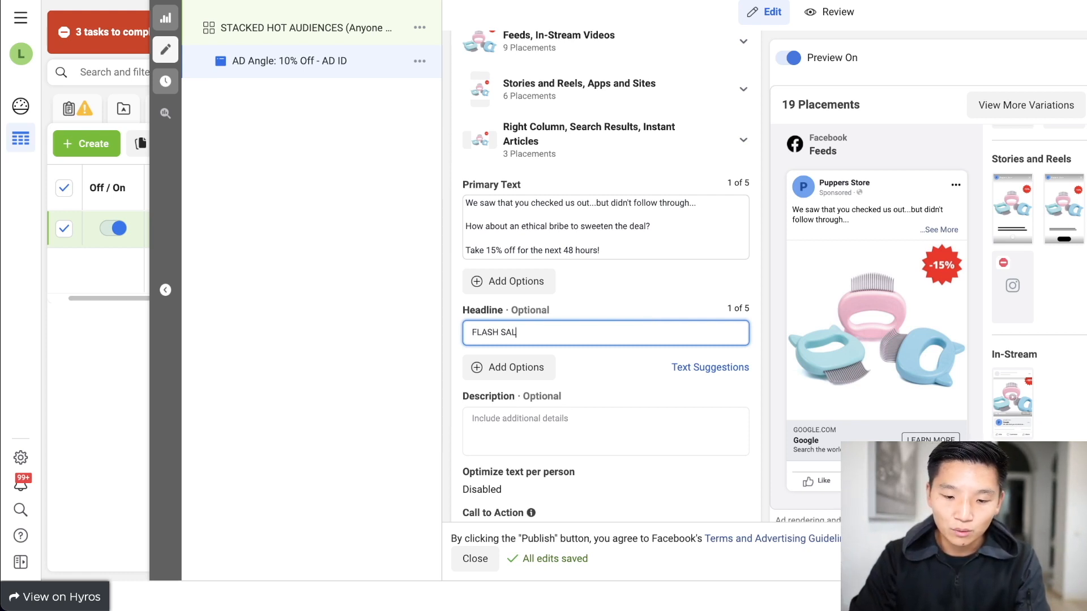
key("ctrl+a")
type("LIMITED SALE 15%")
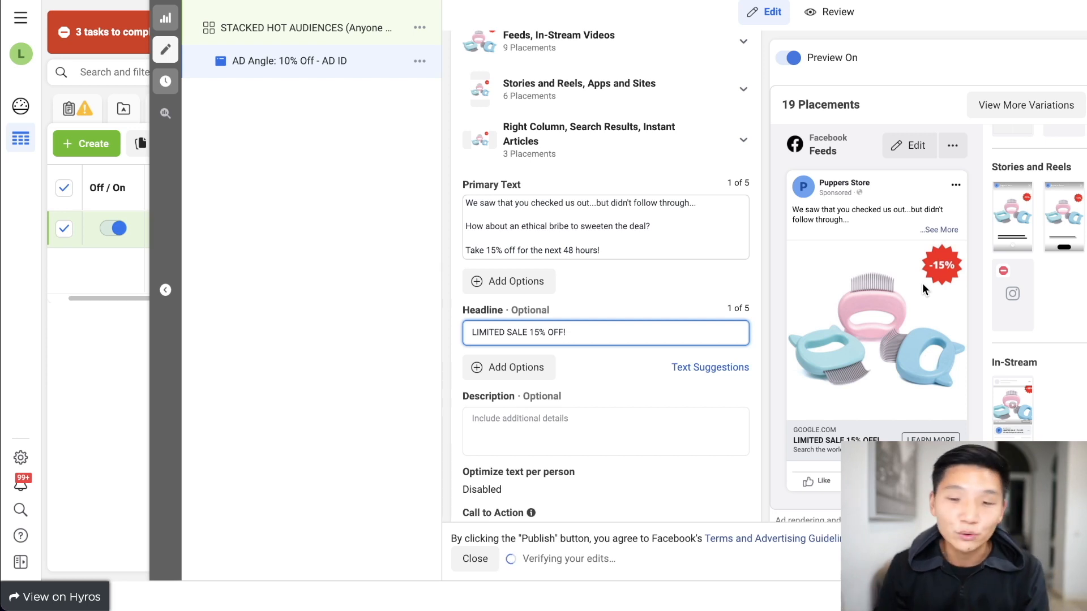
Copy the UTM string from the desktop sticky note into the ad's URL parameters: "utm_source=facebook&utm_medium=ads&utm_campaign={{campaign.name}}&utm_content={{adset.name}}&utm_term={{ad.name}}"
scroll(751, 352, "down", 15)
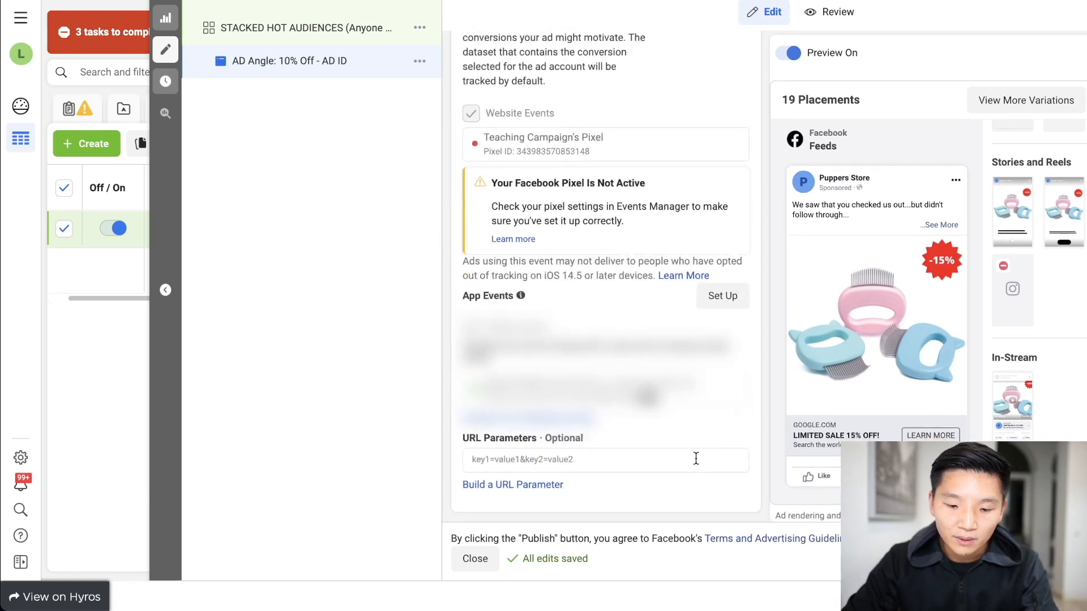
left_click(696, 459)
key("ctrl+Up")
left_click(98, 214)
key("super+c")
key("ctrl+Up")
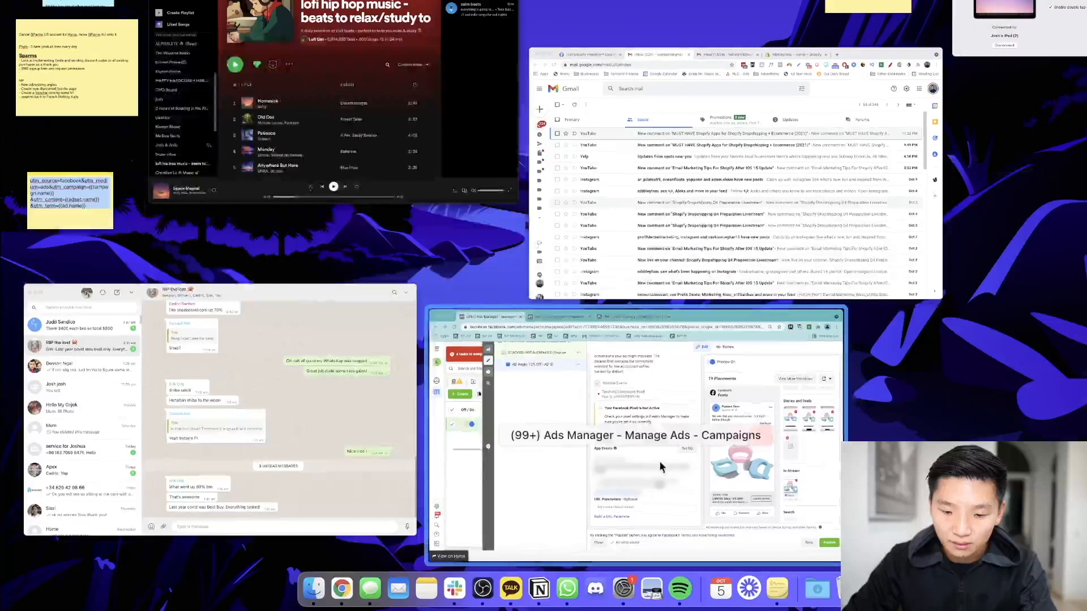
left_click(630, 504)
key("super+v")
key("Tab")
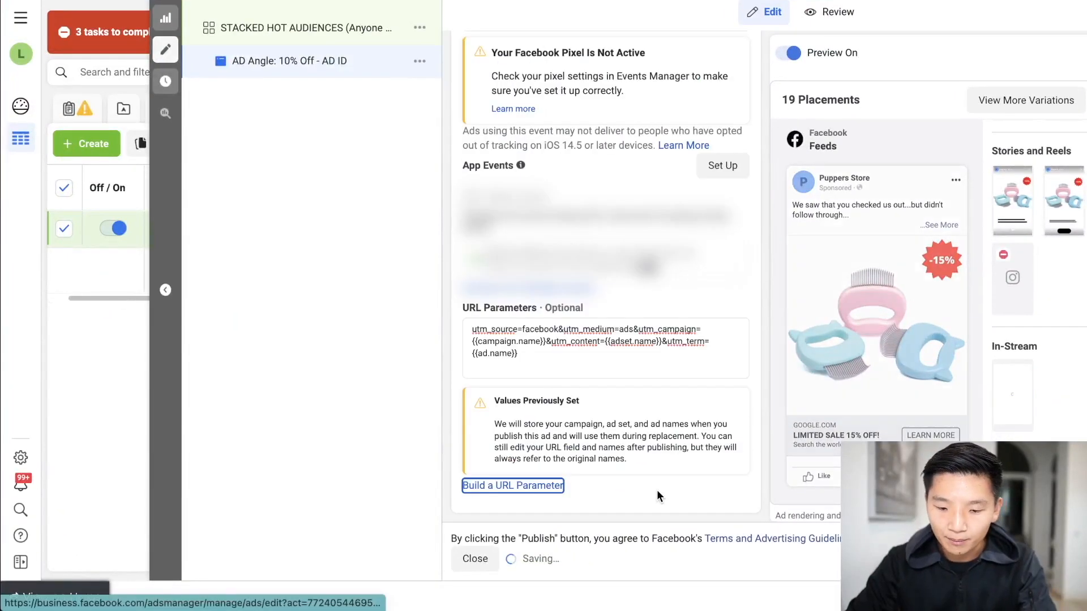